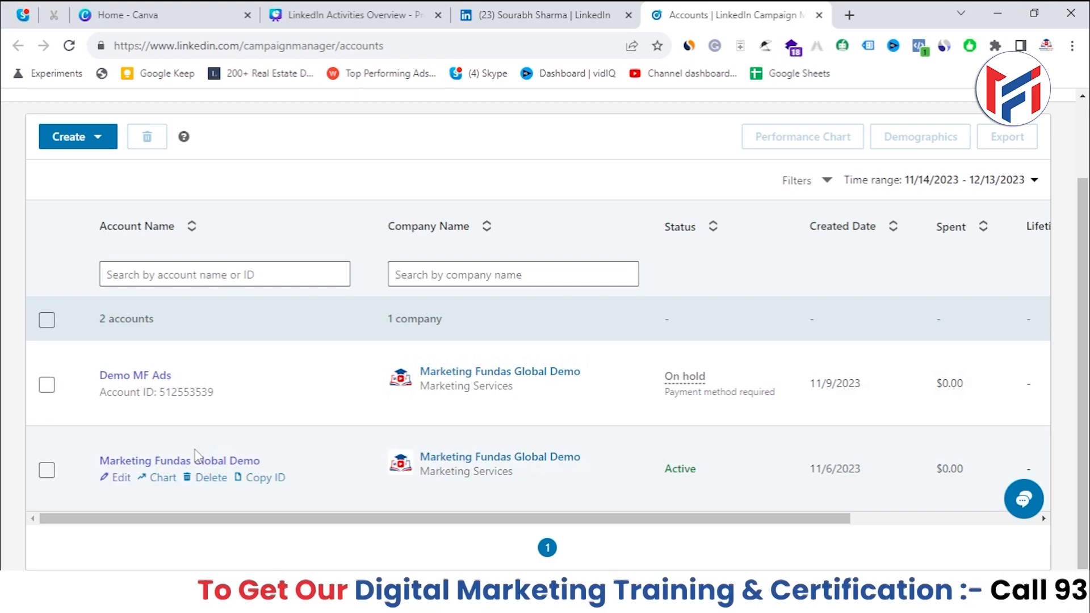
- Open the Marketing Fundas Global Demo ad account and look through its list of campaign groups
click(207, 461)
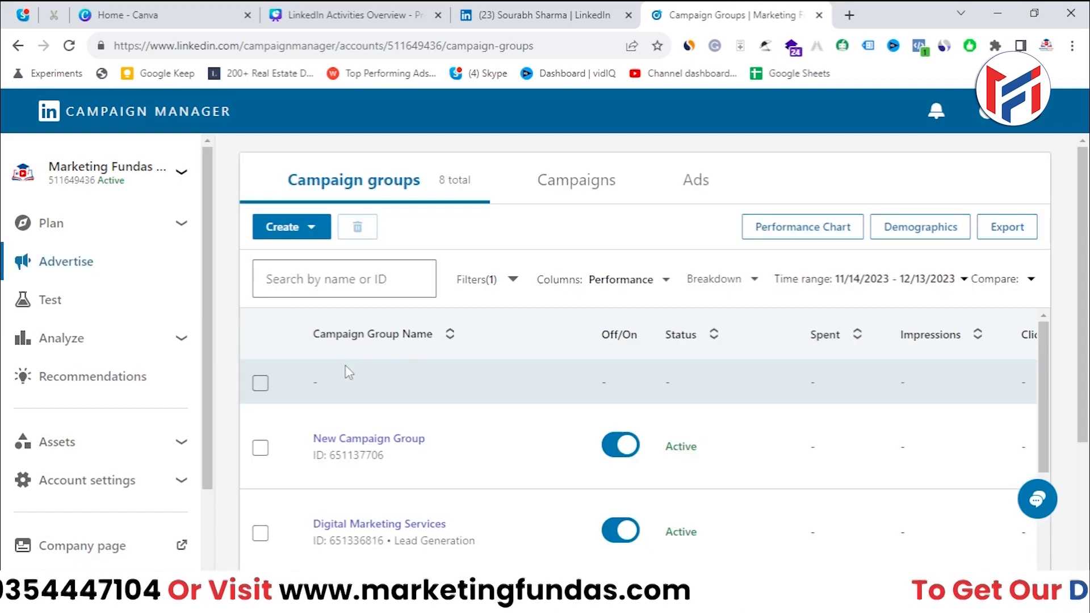
scroll(360, 355, down, 1)
scroll(372, 445, up, 3)
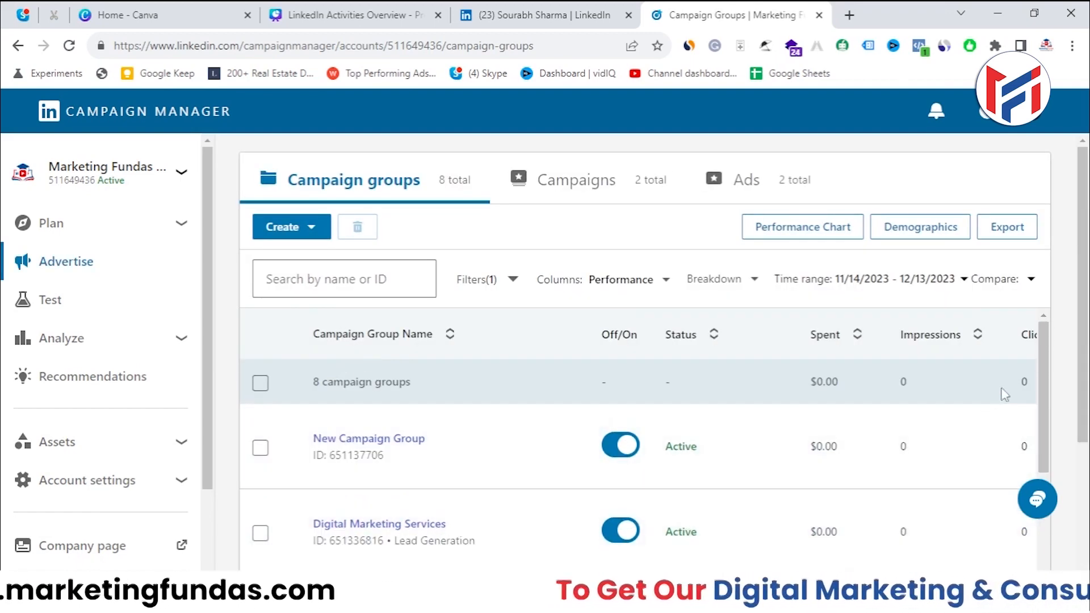
scroll(372, 445, down, 3)
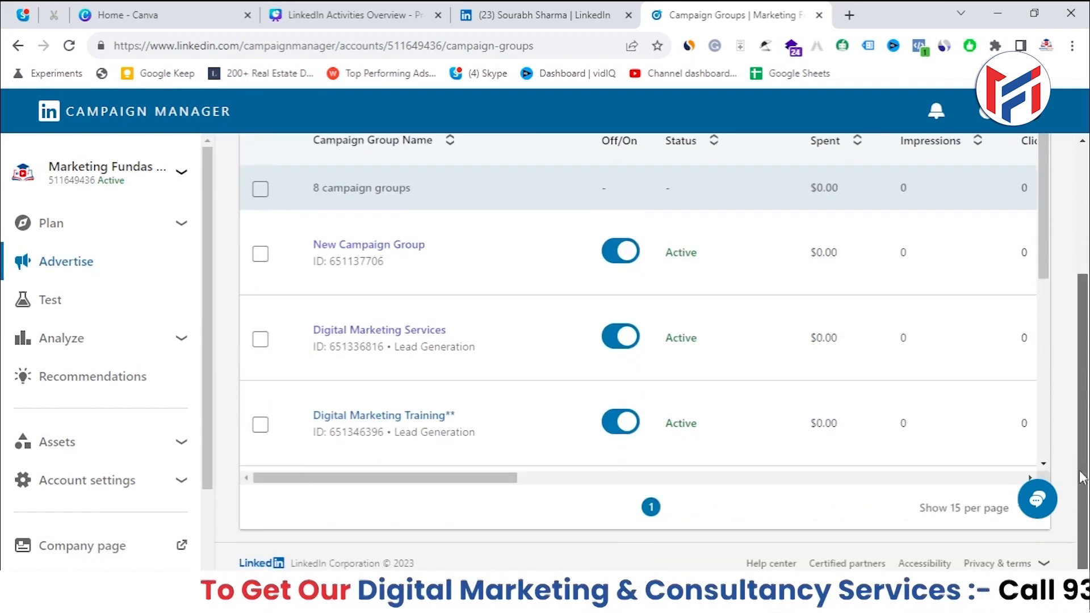
mouse_move(418, 445)
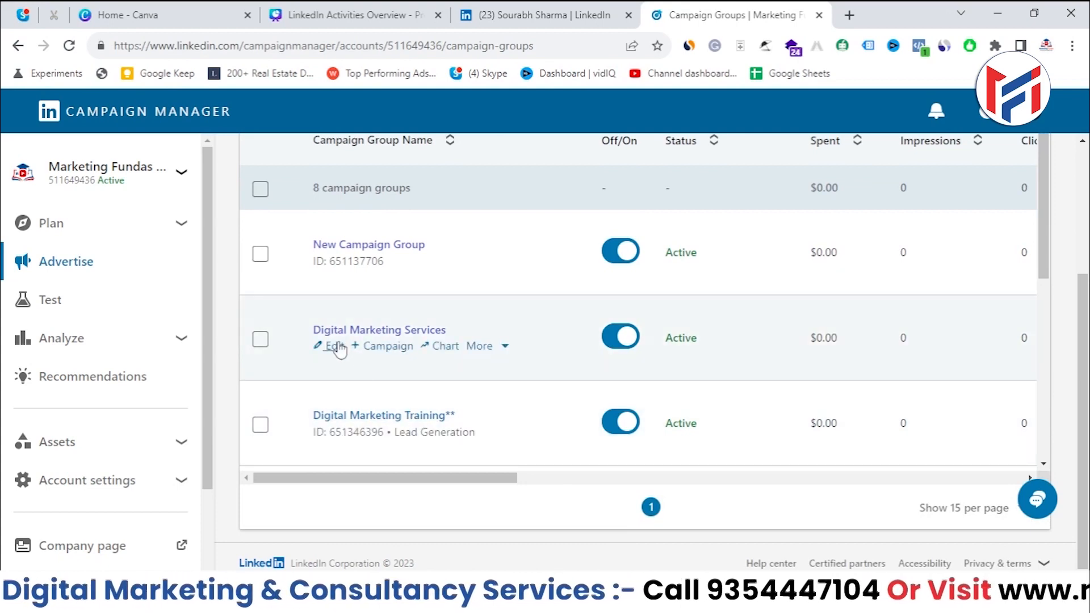
scroll(366, 335, up, 1)
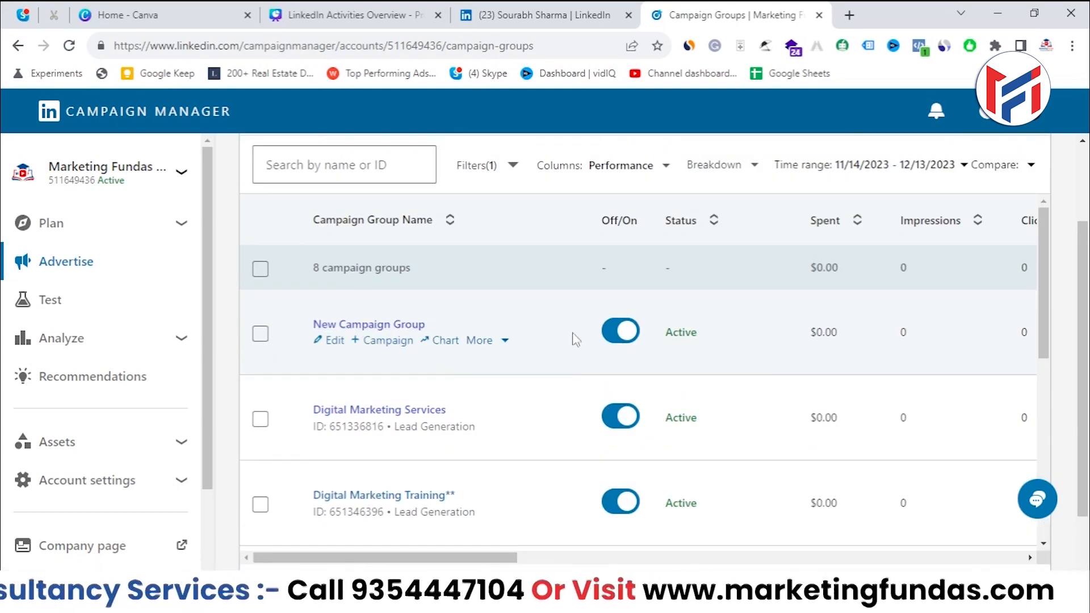
scroll(258, 243, up, 2)
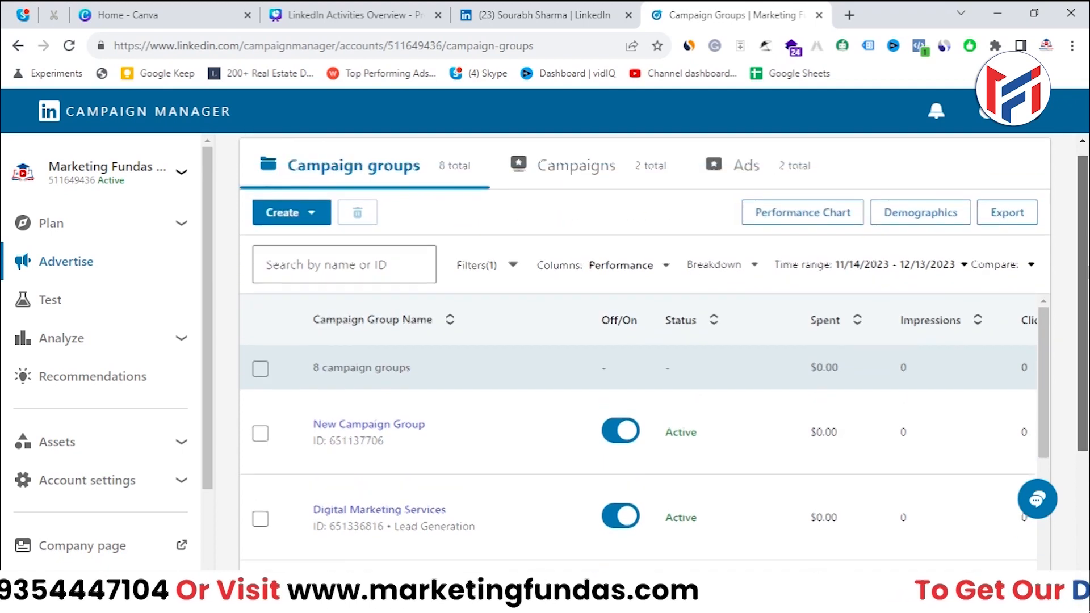
- Review the available creation options and the list of ad accounts that can be switched to
click(260, 238)
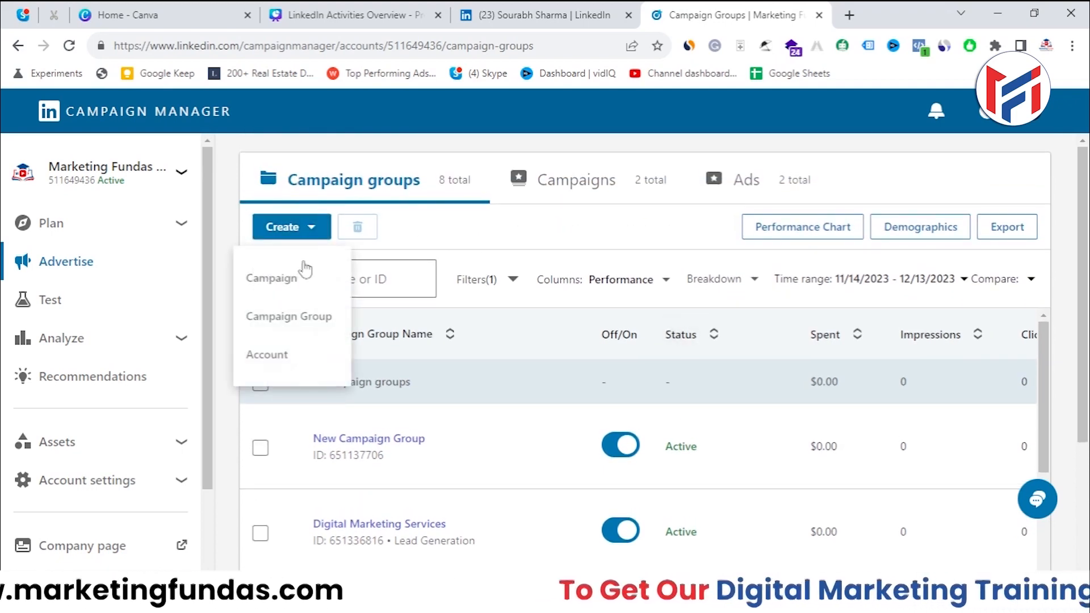
click(529, 236)
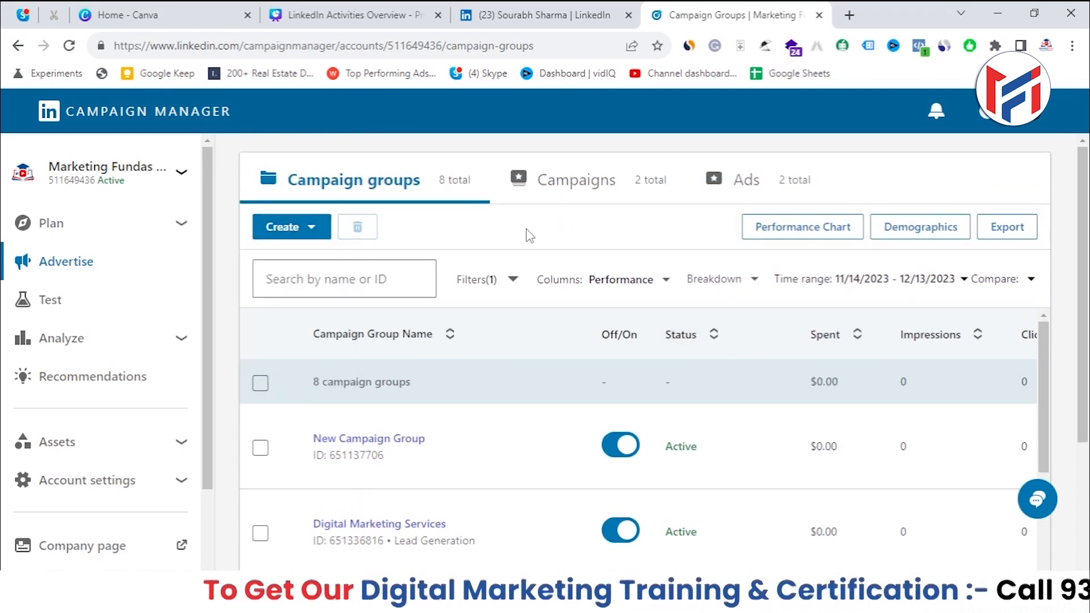
scroll(644, 341, down, 3)
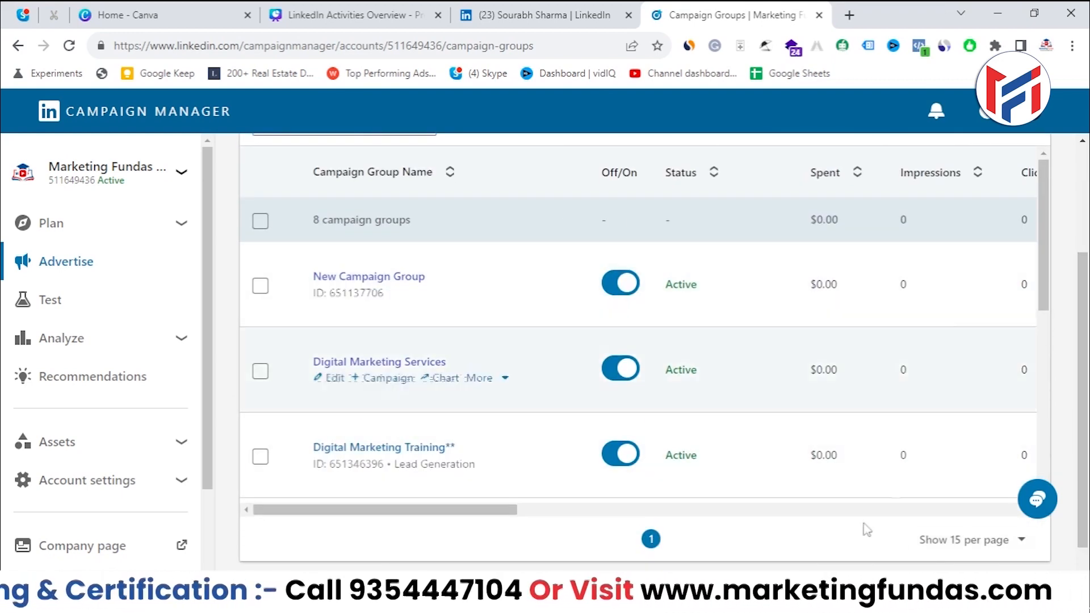
click(164, 168)
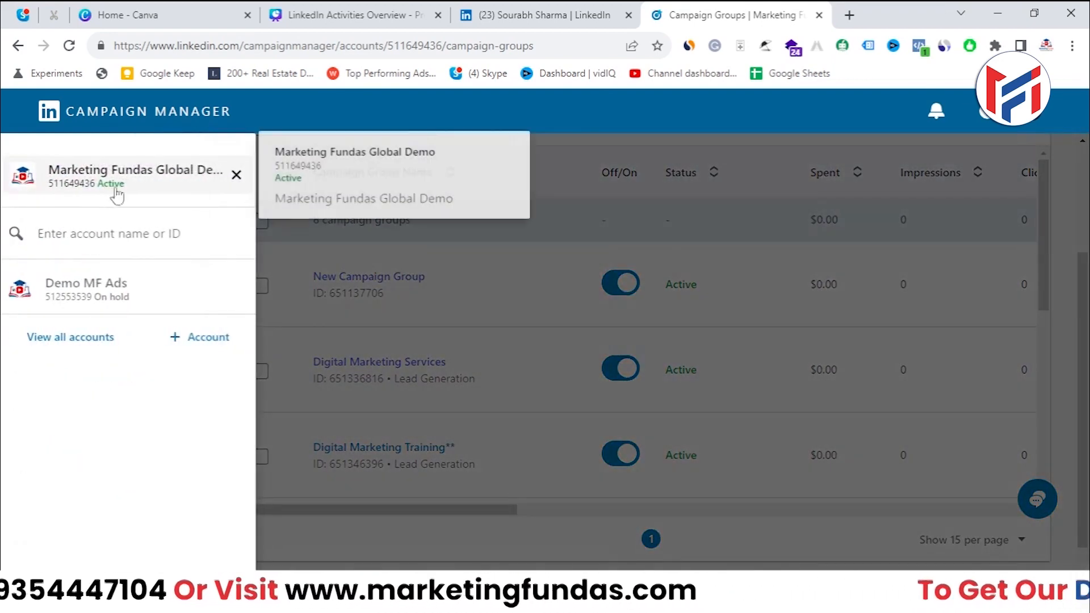
click(645, 109)
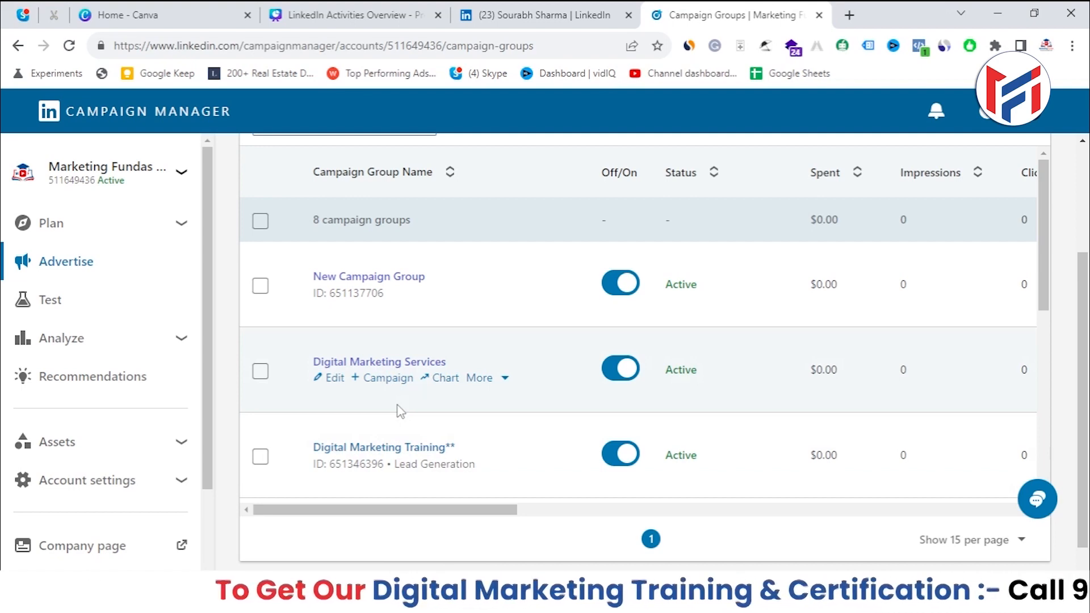
scroll(377, 360, up, 3)
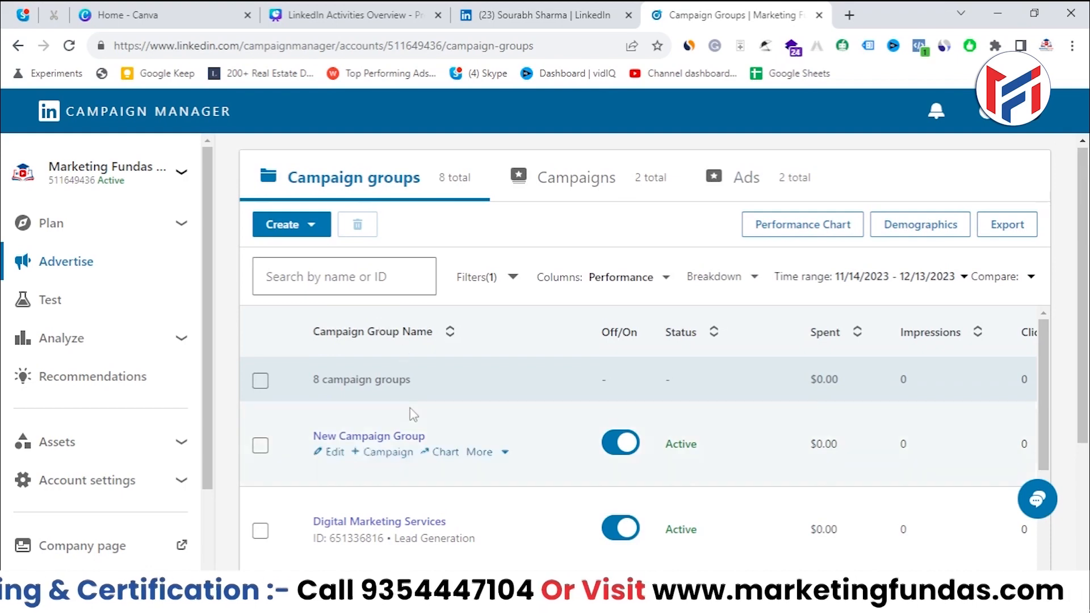
drag(1041, 353, 1077, 251)
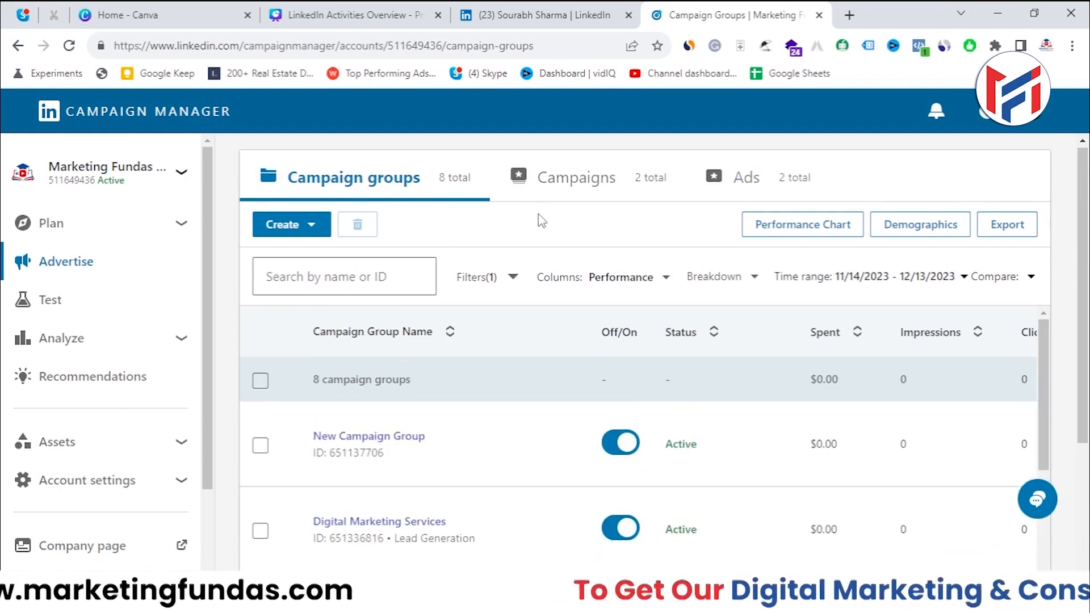
click(307, 236)
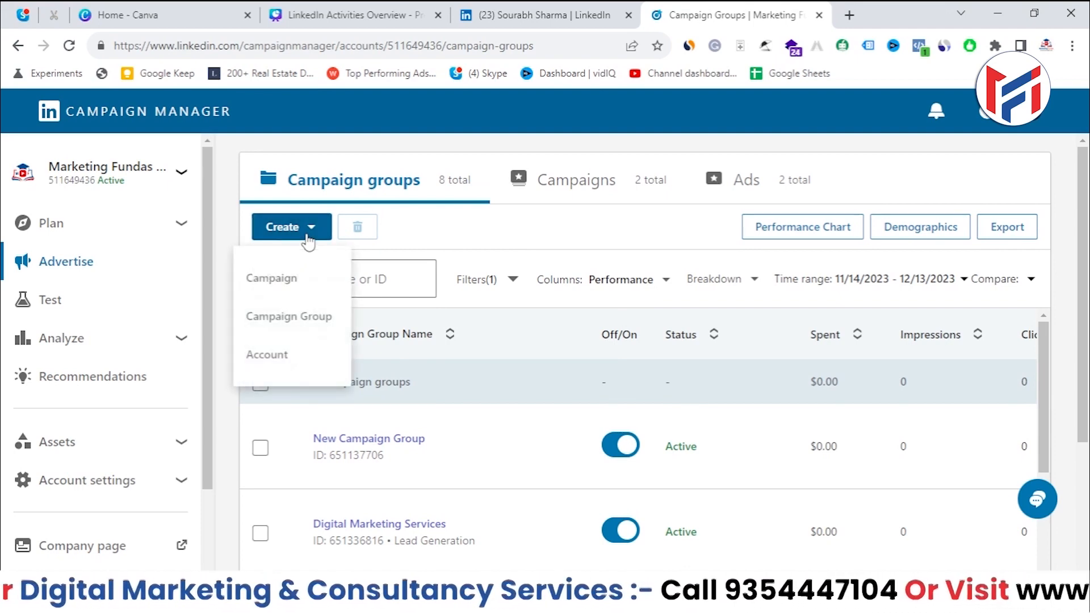
click(266, 316)
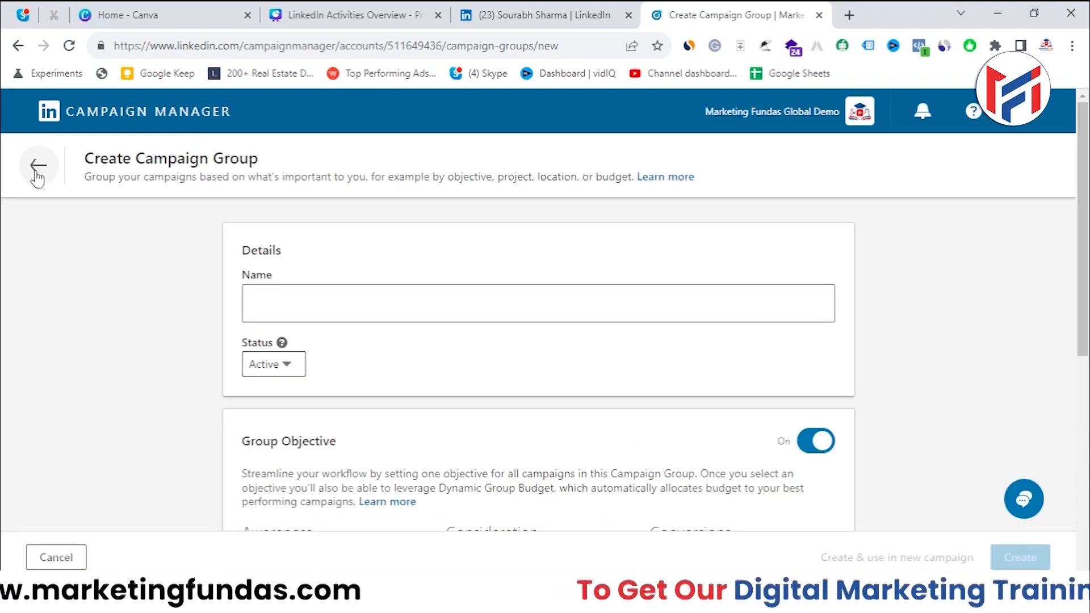
click(282, 286)
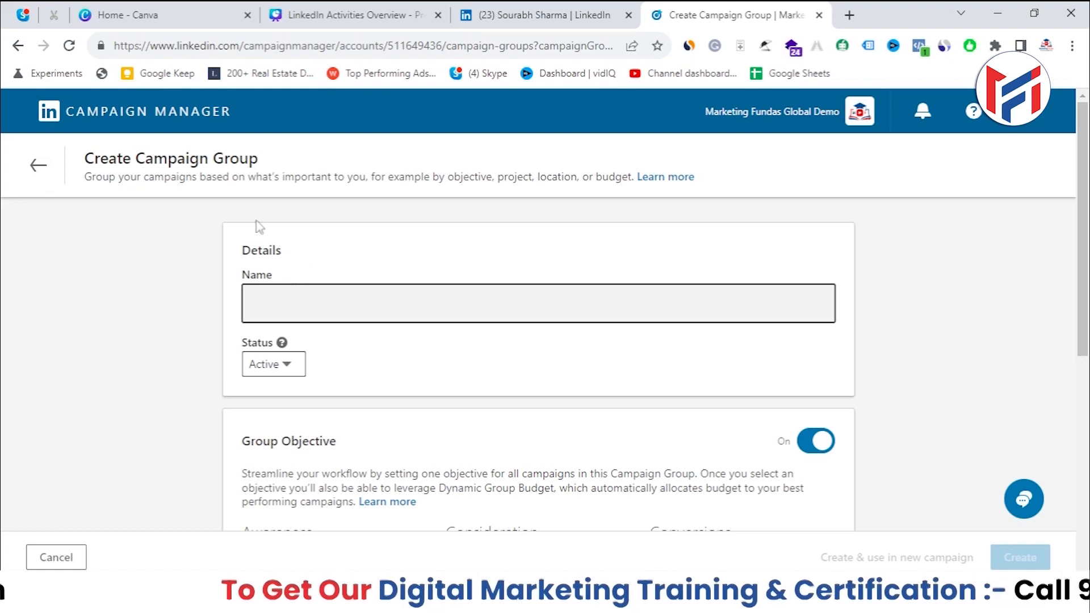
scroll(290, 229, down, 2)
scroll(289, 228, up, 2)
click(34, 165)
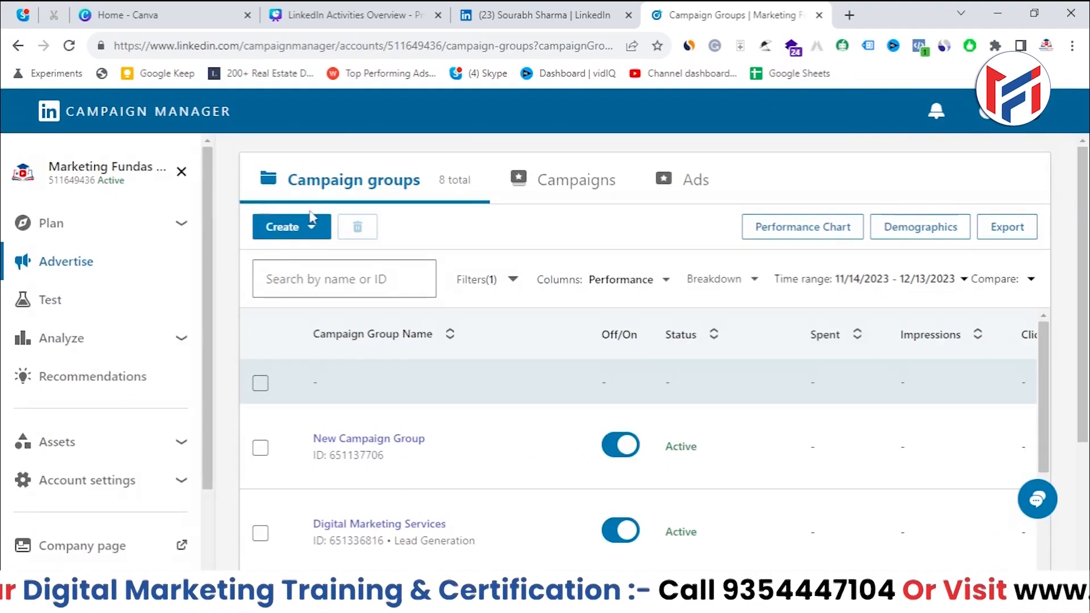
click(525, 237)
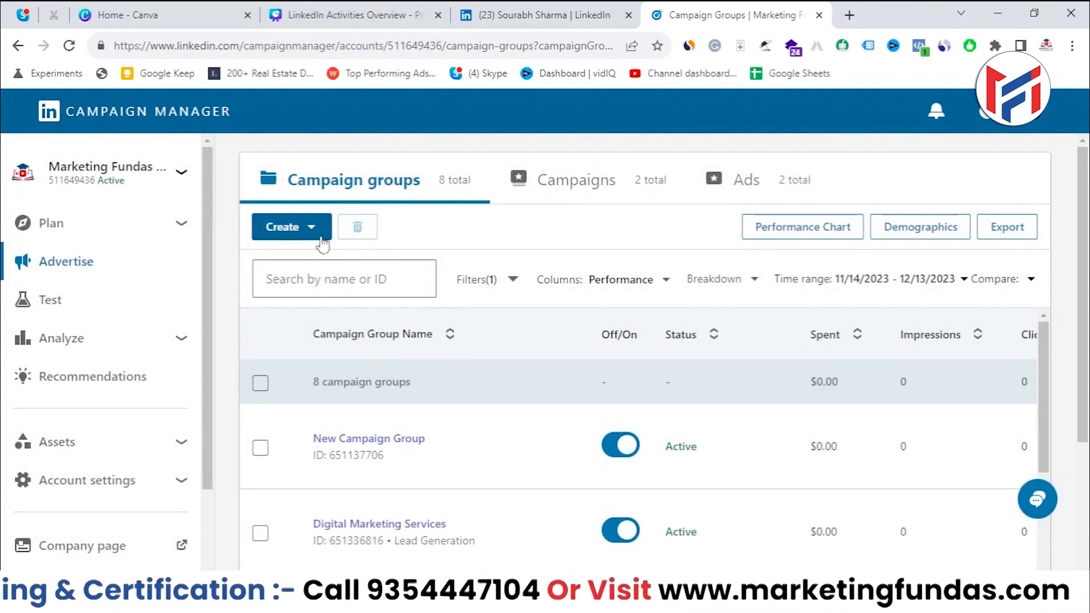
- Start a new campaign group and name it "MF Digital brand awareness"
click(320, 236)
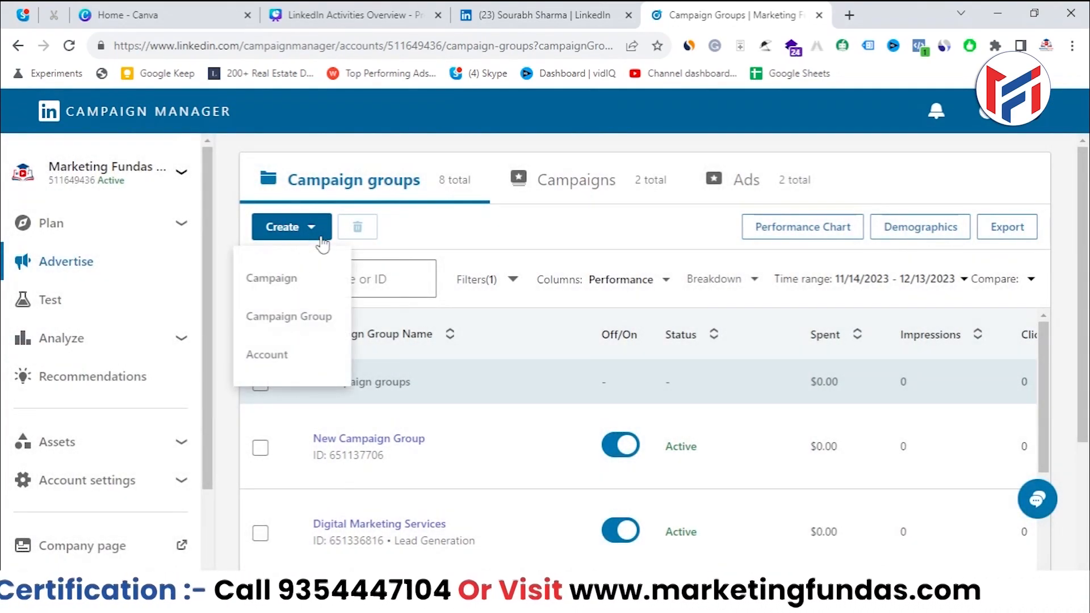
click(283, 328)
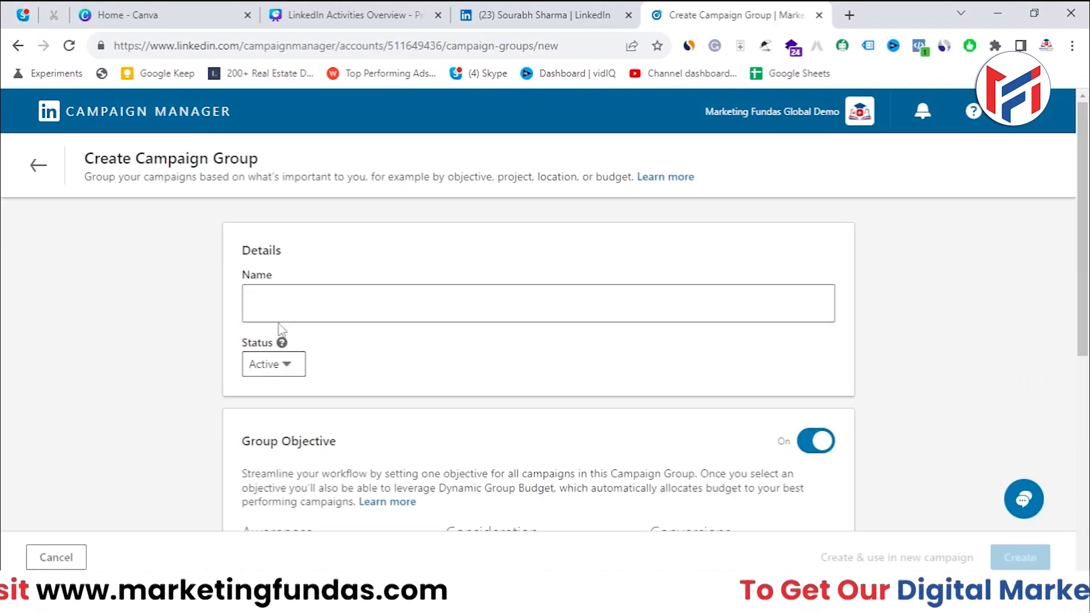
click(315, 293)
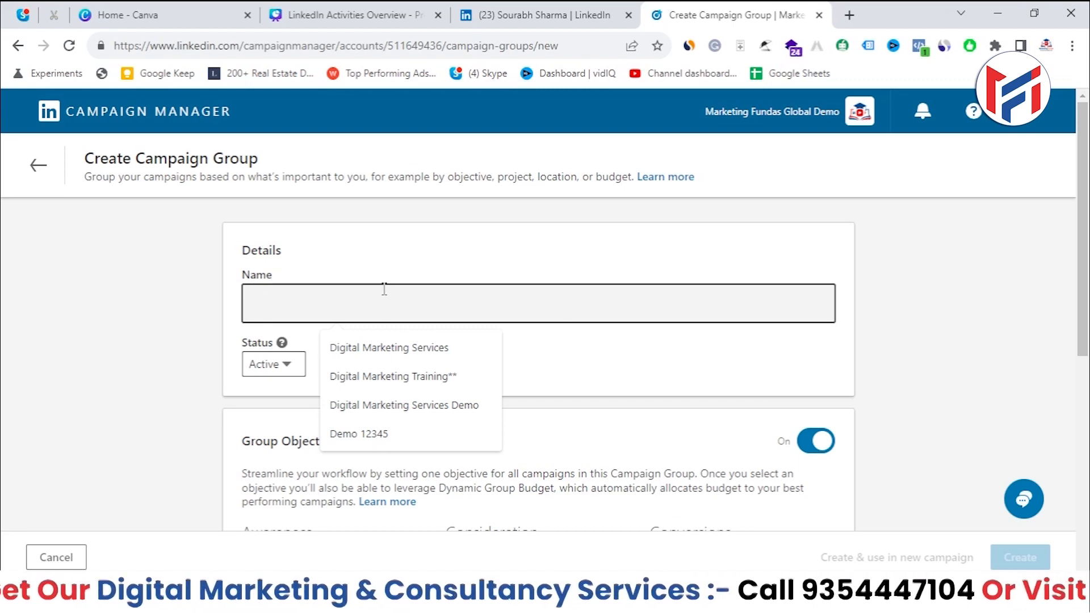
text(D)
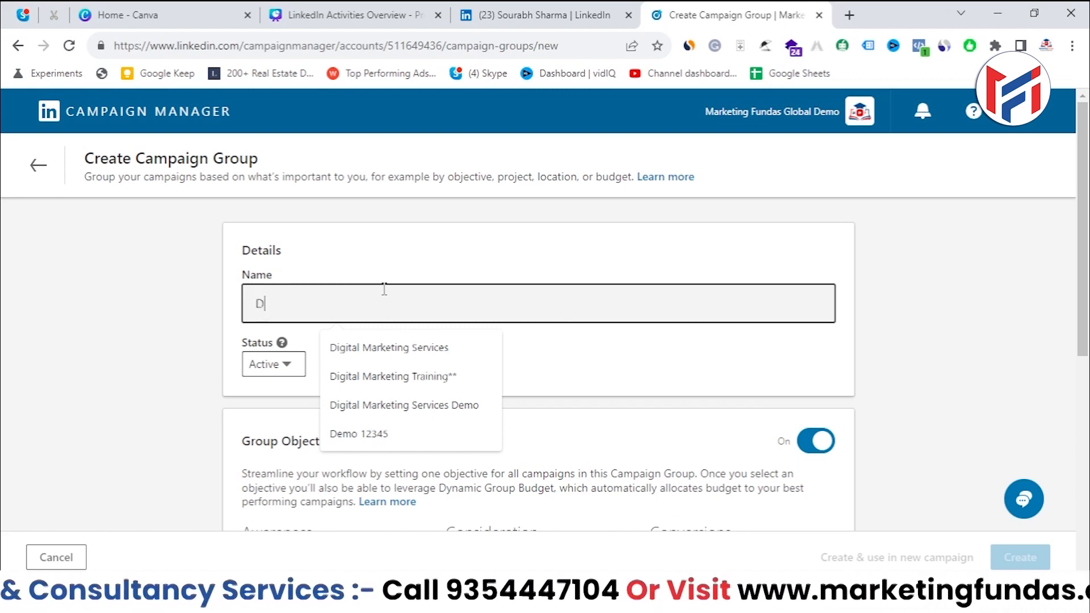
text(i)
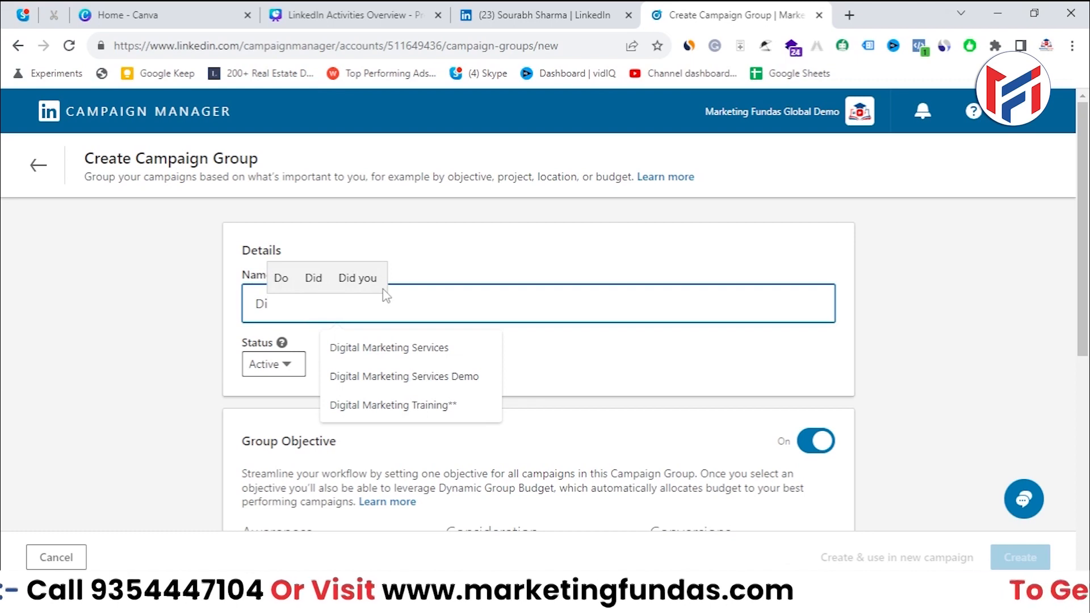
text(gi)
key(BackSpace)
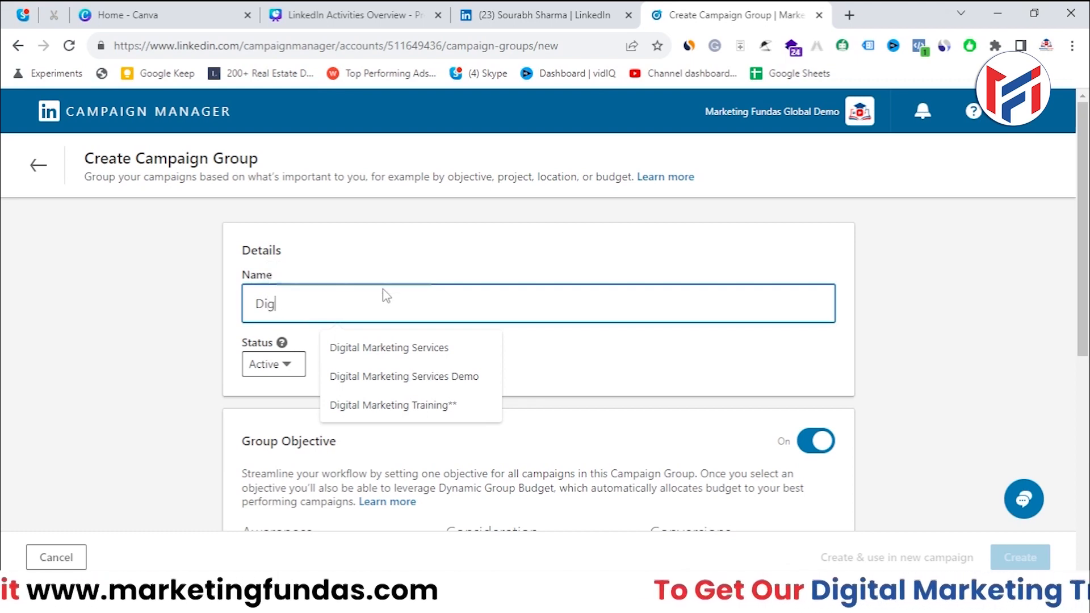
key(BackSpace)
key(BackSpace)
key(BackSpace)
text(MF )
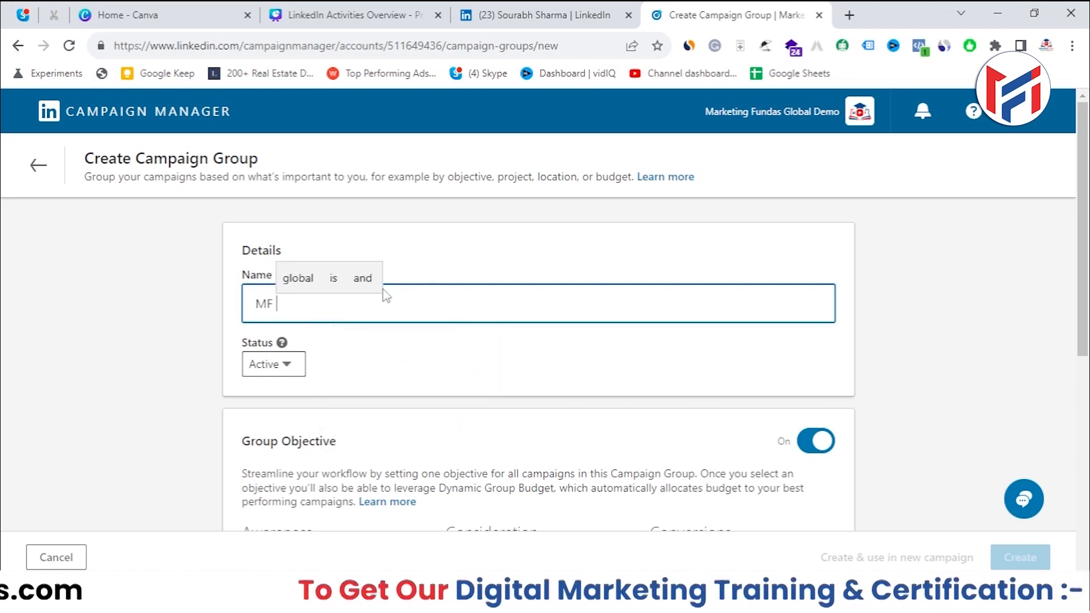
text(Digital)
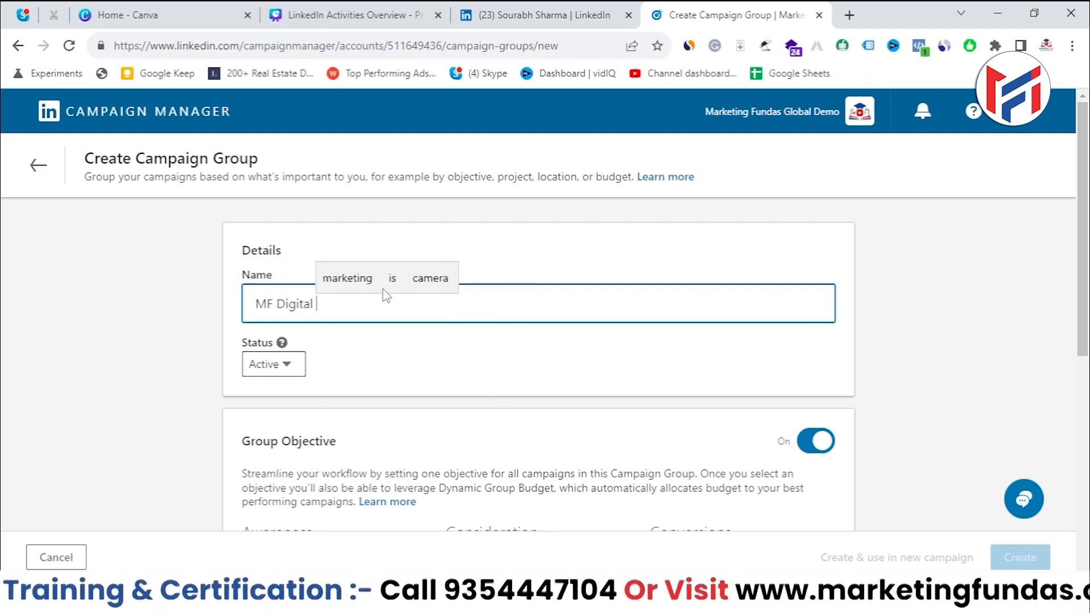
text(mA)
key(BackSpace)
text(br)
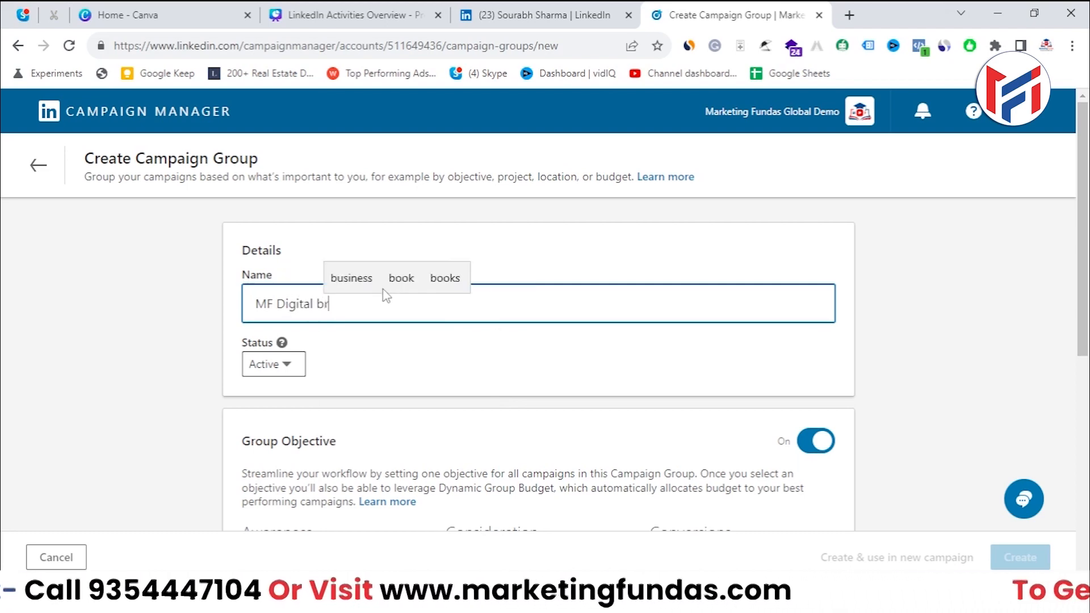
text(and A)
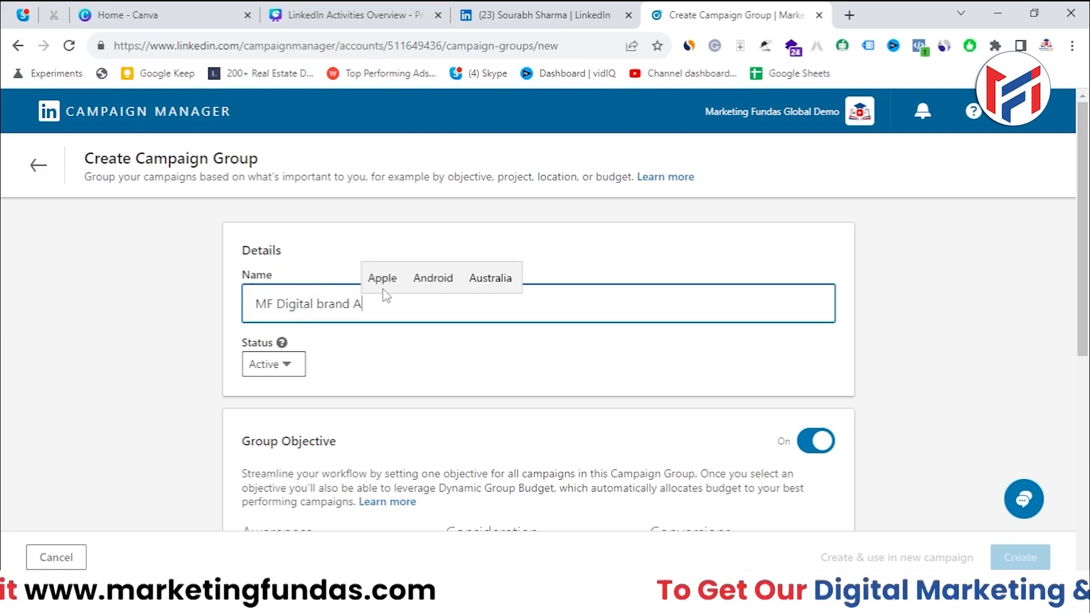
key(BackSpace)
text(as)
key(BackSpace)
text(we)
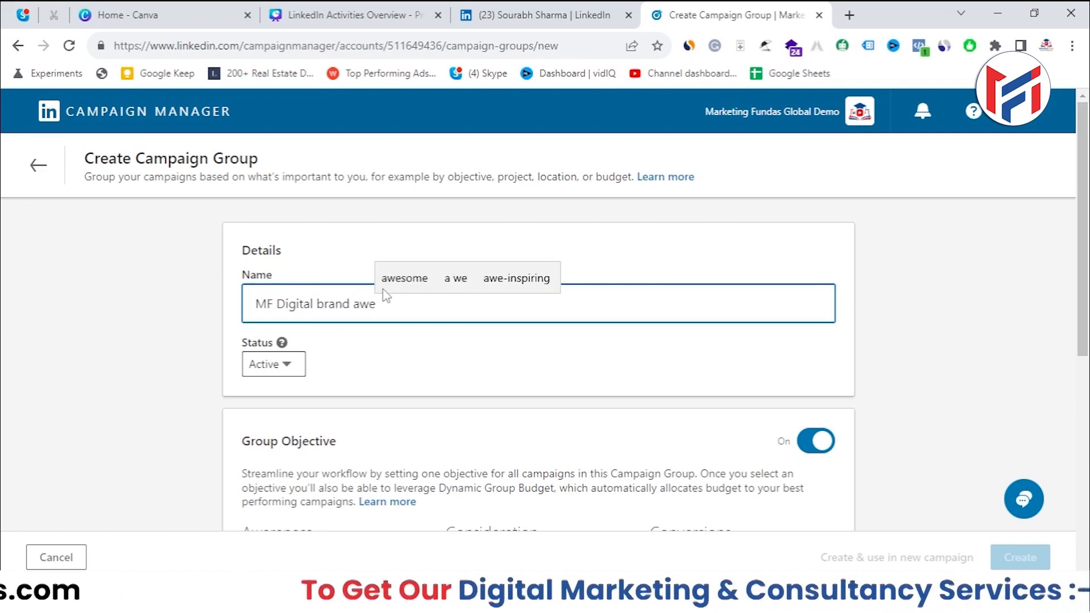
text(rr)
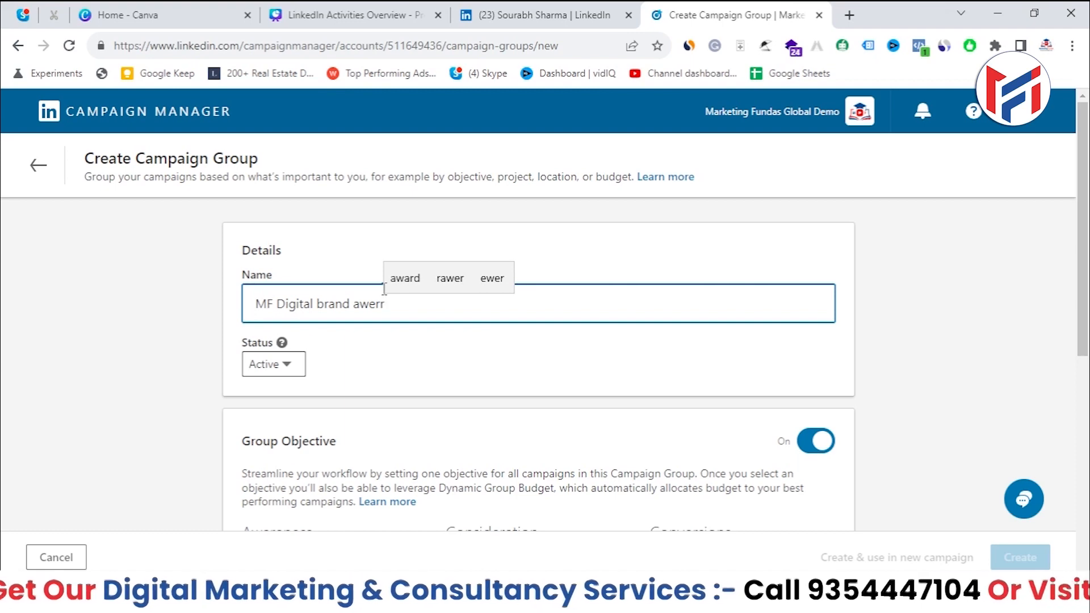
key(BackSpace)
key(BackSpace)
key(BackSpace)
text(areness *)
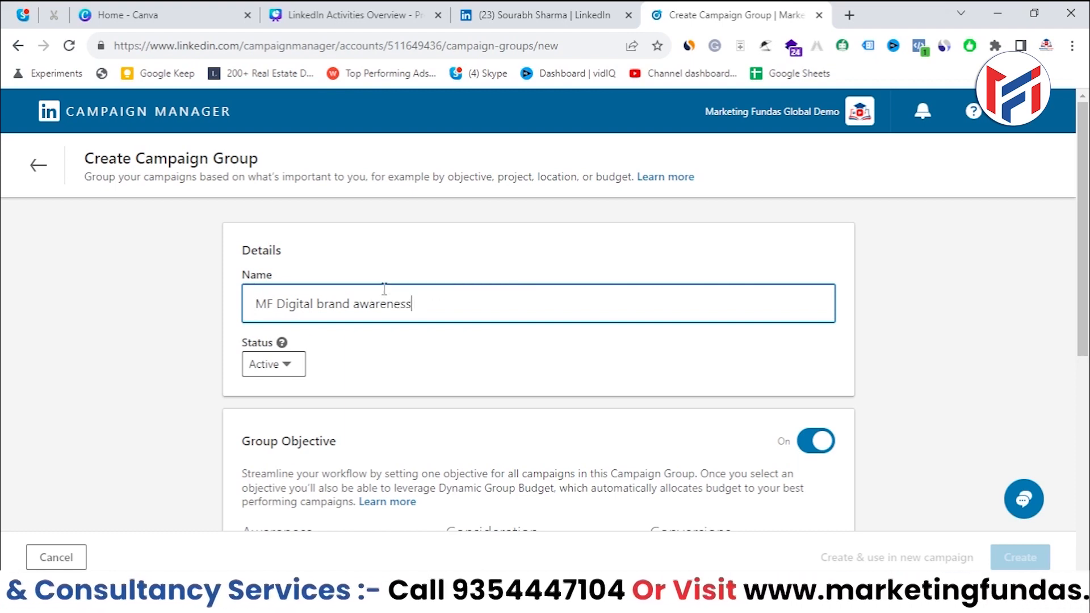
- Review the status options for the new campaign group and keep Active
scroll(340, 292, down, 1)
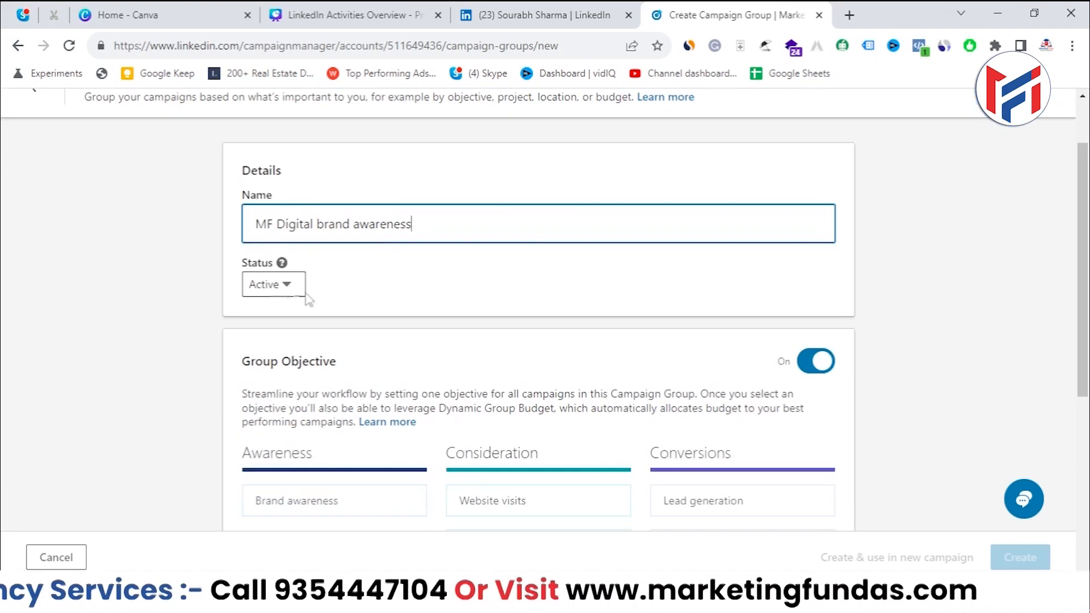
click(276, 291)
click(276, 292)
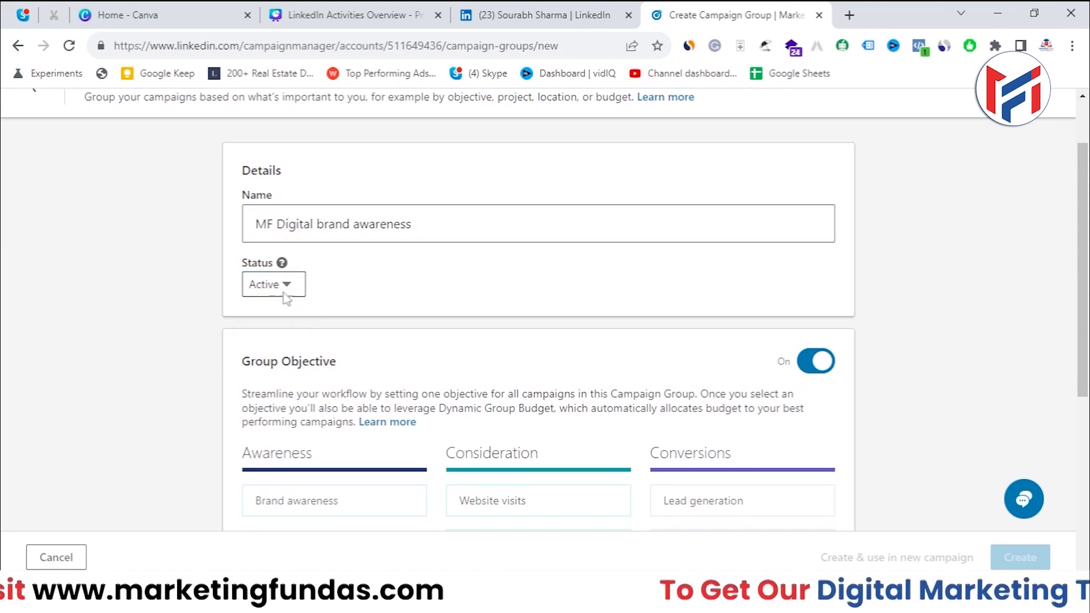
click(282, 289)
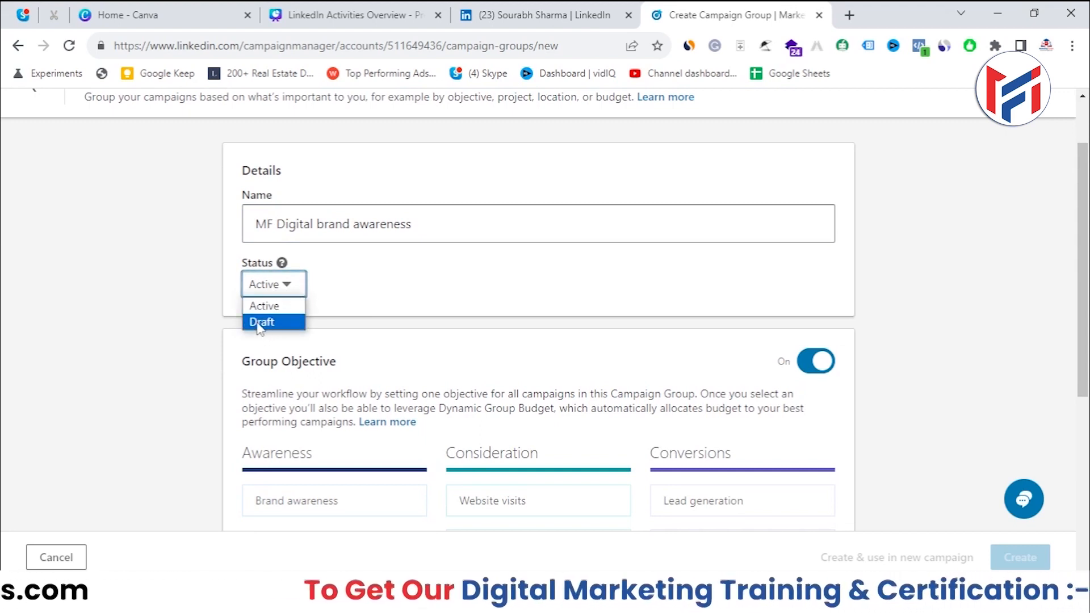
click(467, 295)
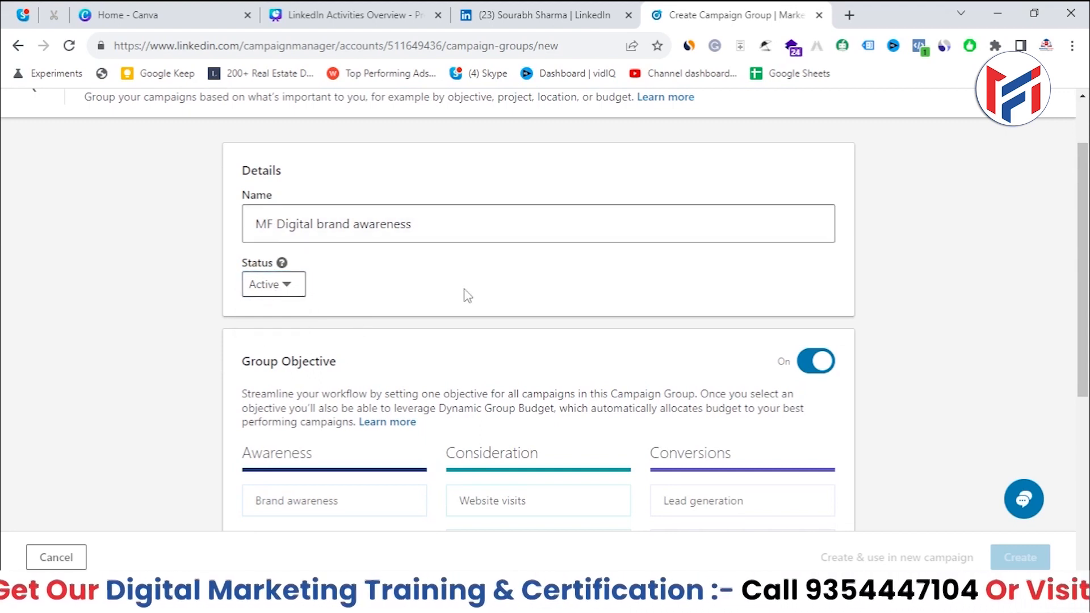
- Review the group objective options and set the campaign group's objective to Brand awareness
scroll(465, 295, down, 3)
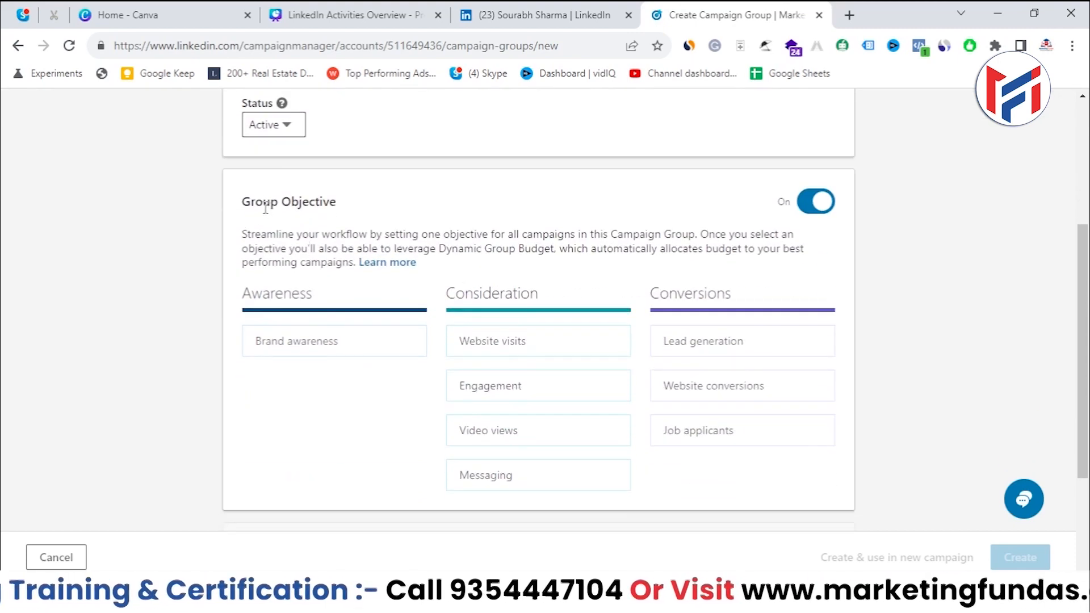
drag(239, 206, 335, 202)
scroll(348, 204, up, 4)
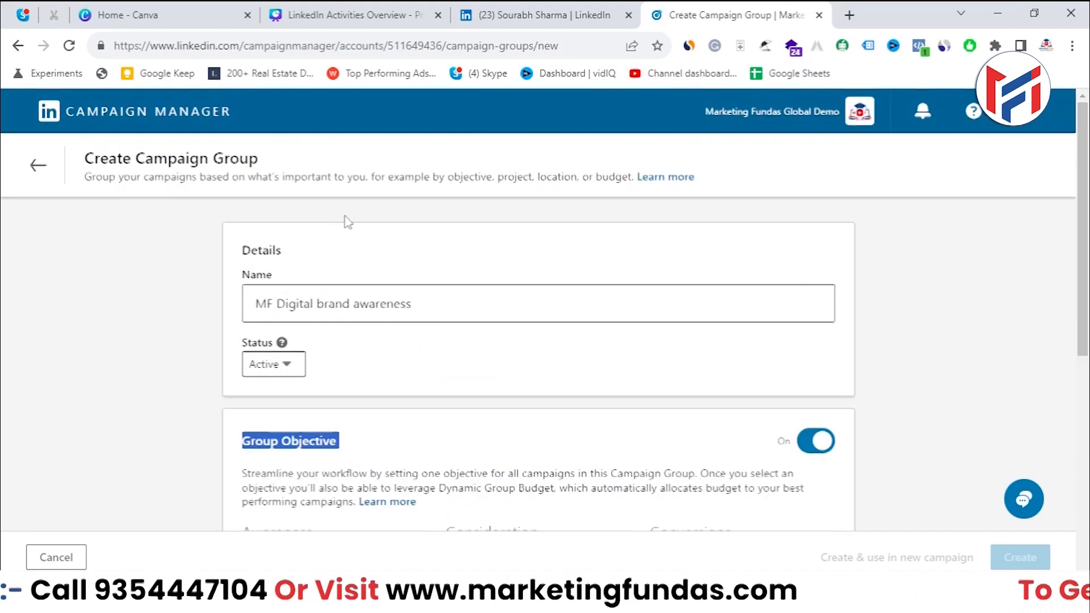
scroll(521, 433, down, 4)
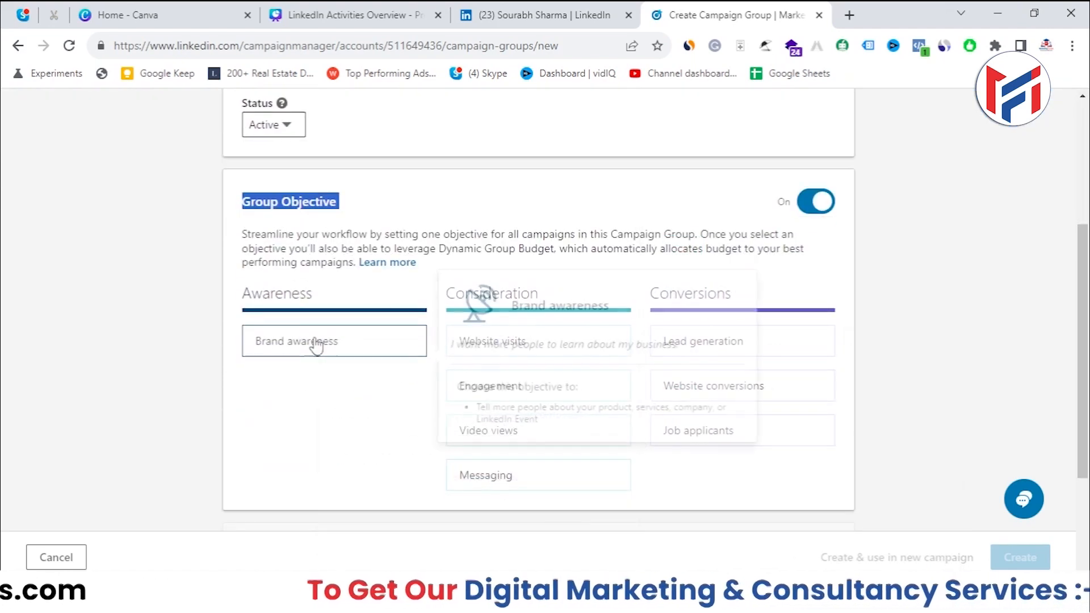
scroll(372, 282, up, 3)
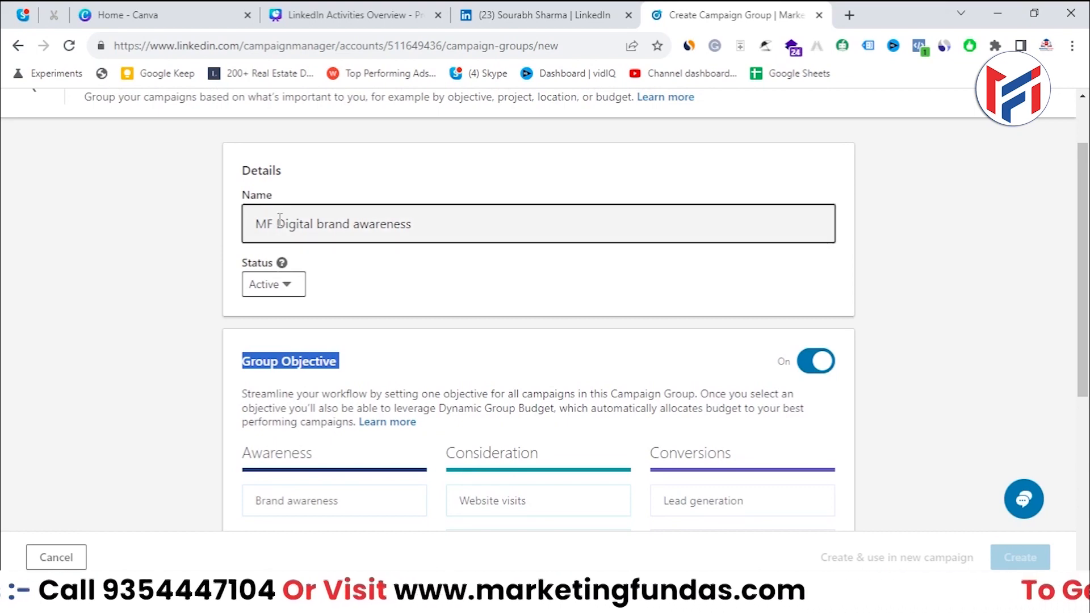
scroll(280, 219, down, 3)
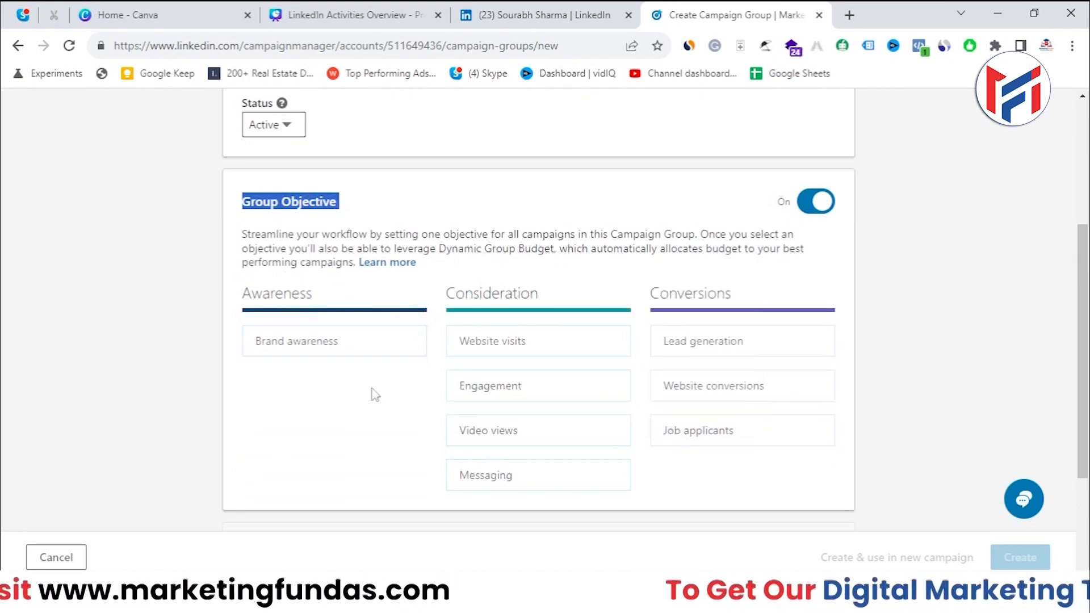
click(294, 341)
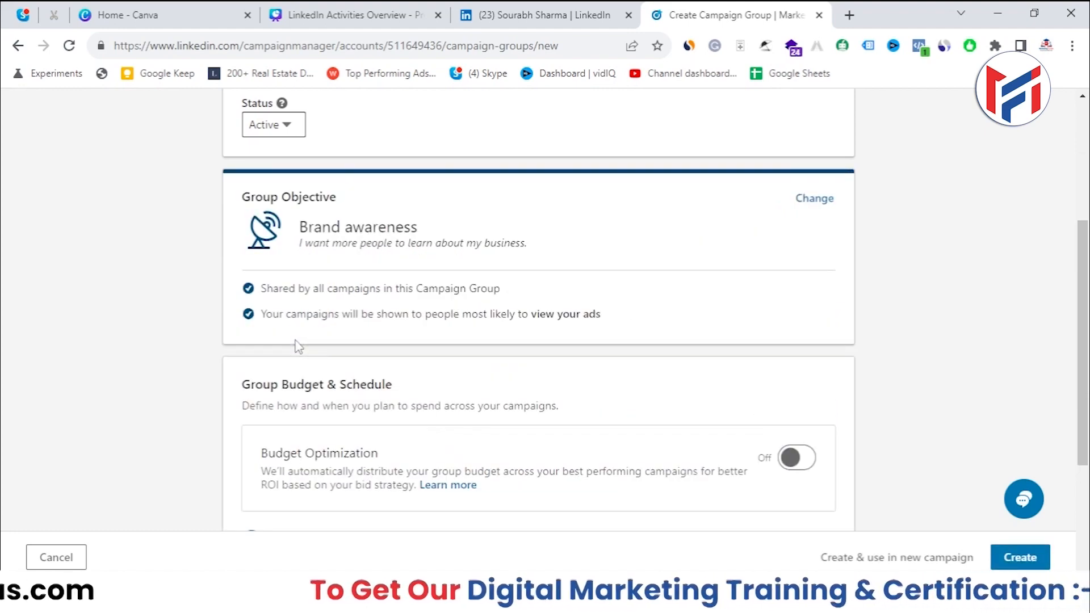
- Turn on Budget Optimization to view its daily budget and bidding strategy options, and turn it off again
scroll(317, 266, down, 1)
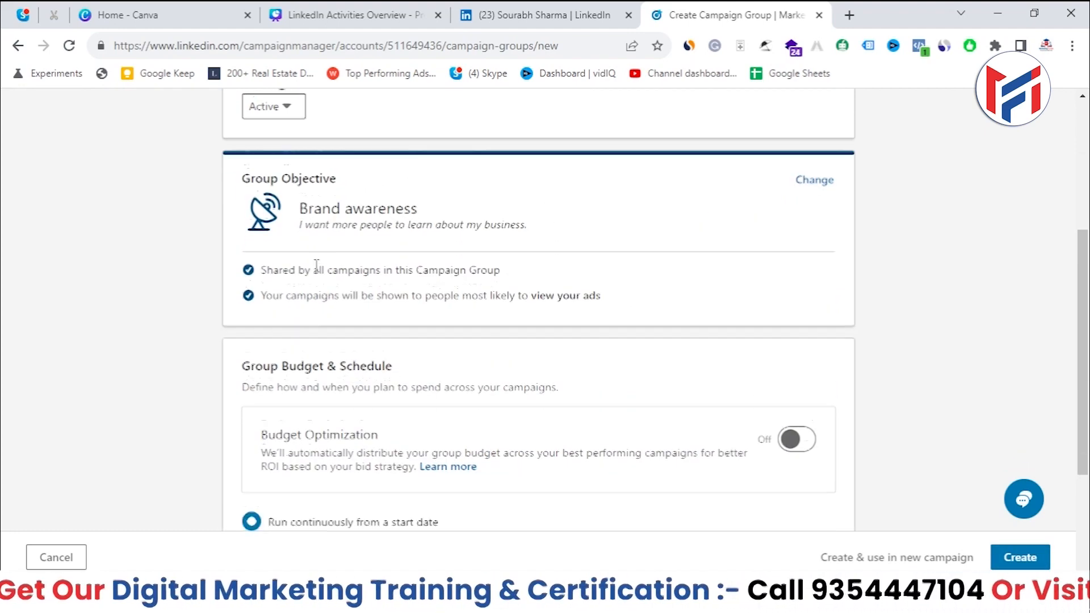
scroll(316, 266, down, 2)
scroll(317, 265, up, 3)
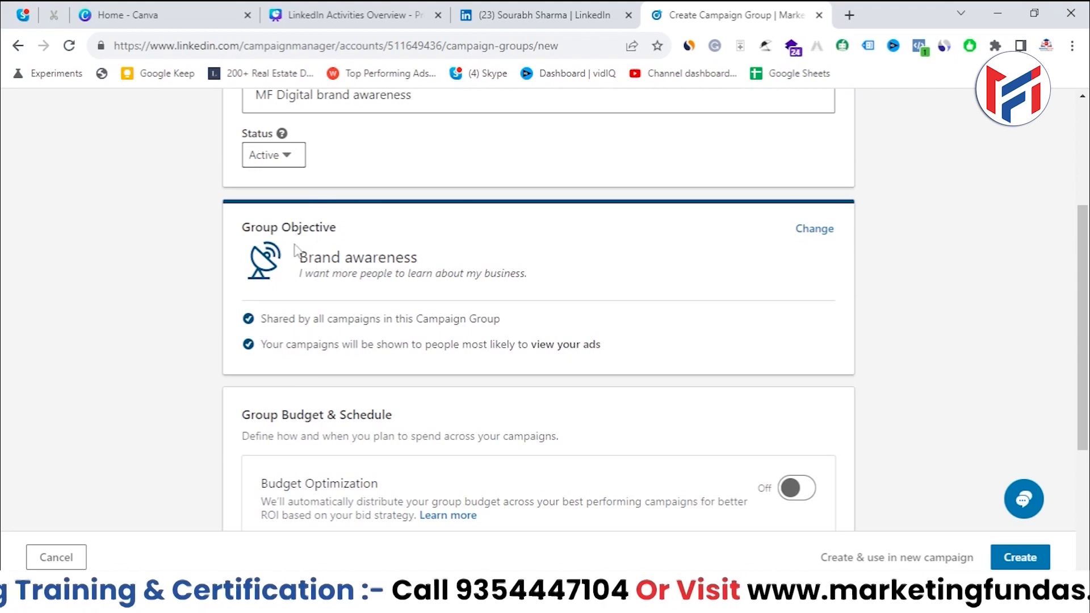
scroll(295, 250, down, 3)
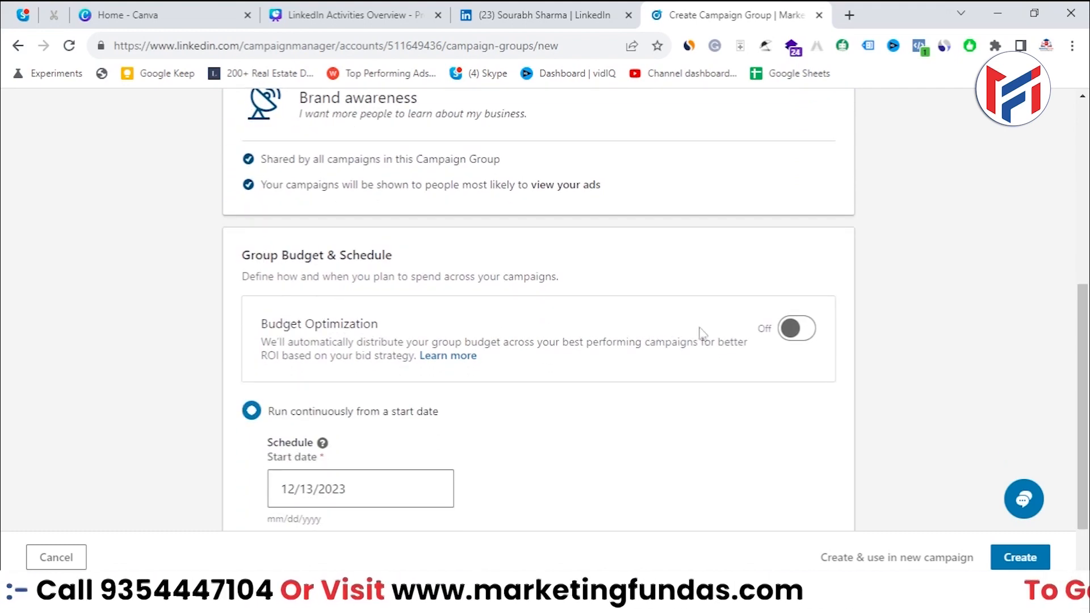
click(786, 331)
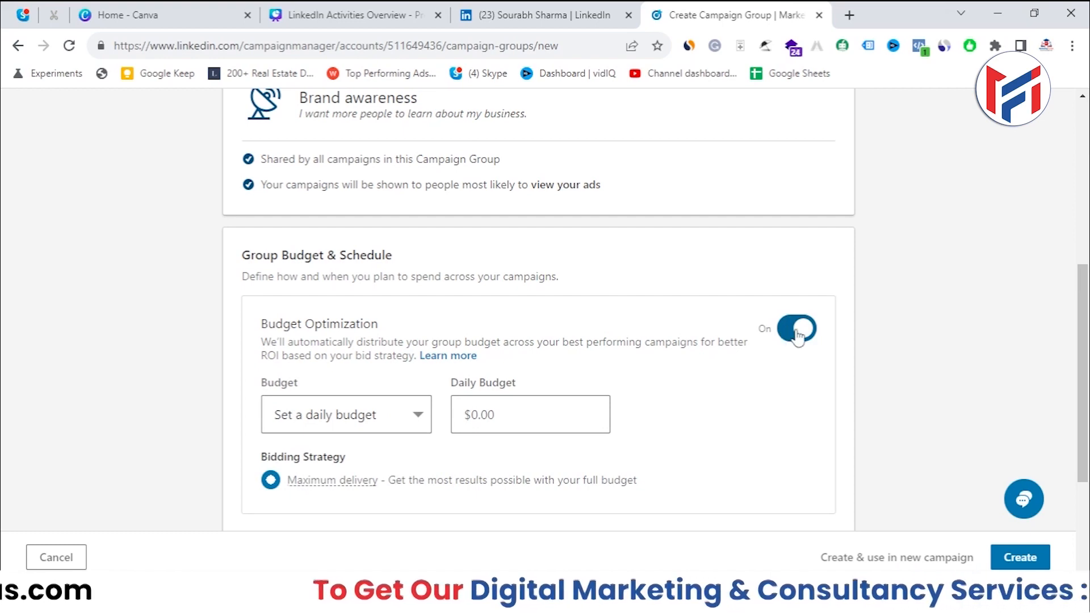
click(788, 332)
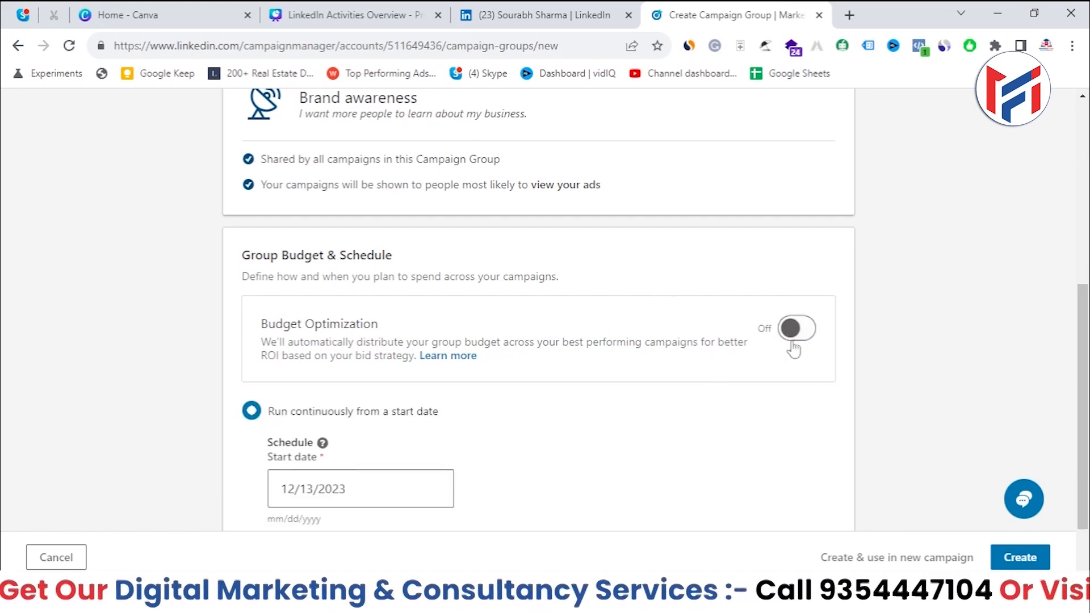
- Try the start and end date schedule, and return to running continuously from the start date
scroll(539, 420, down, 1)
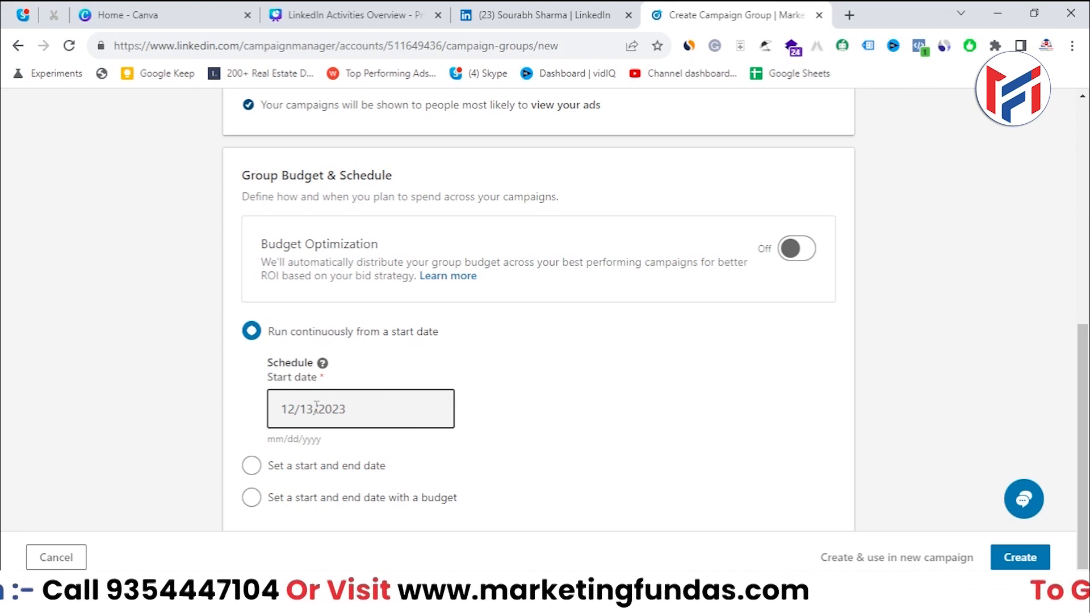
click(252, 466)
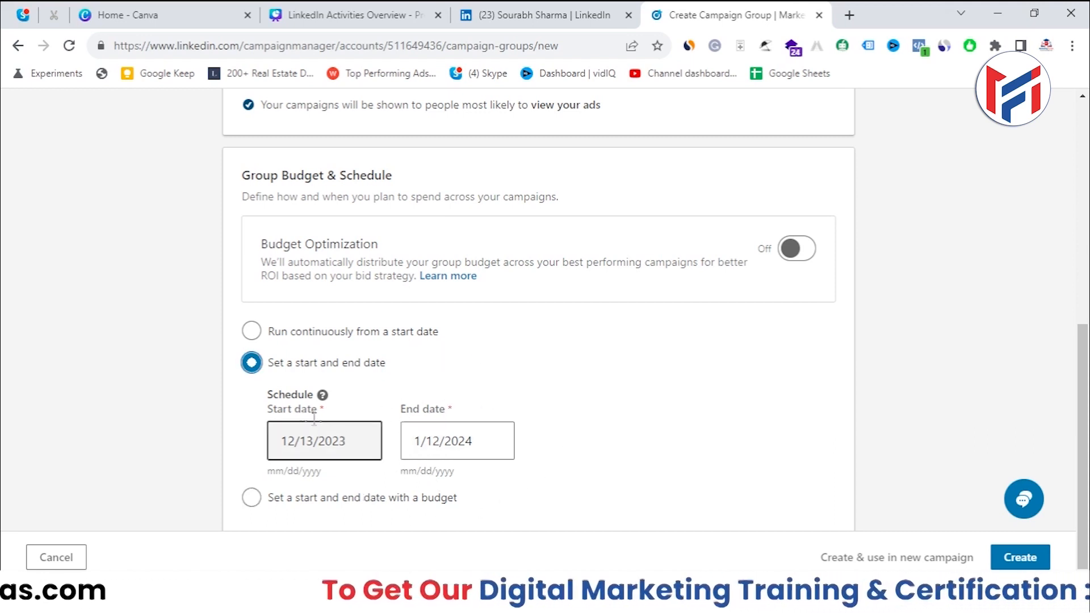
click(250, 335)
drag(268, 334, 465, 341)
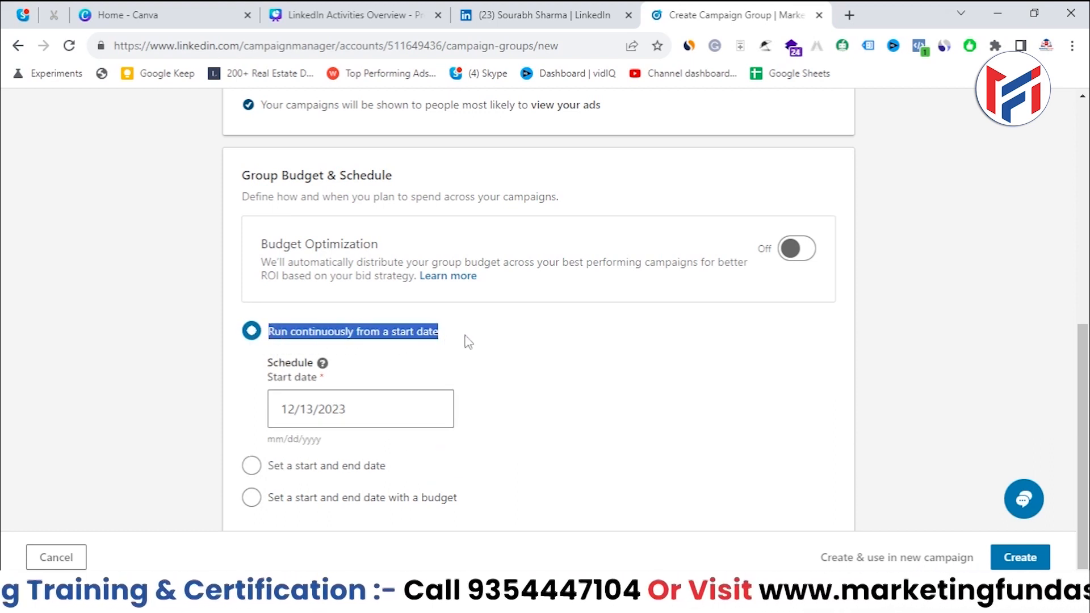
drag(365, 410, 248, 422)
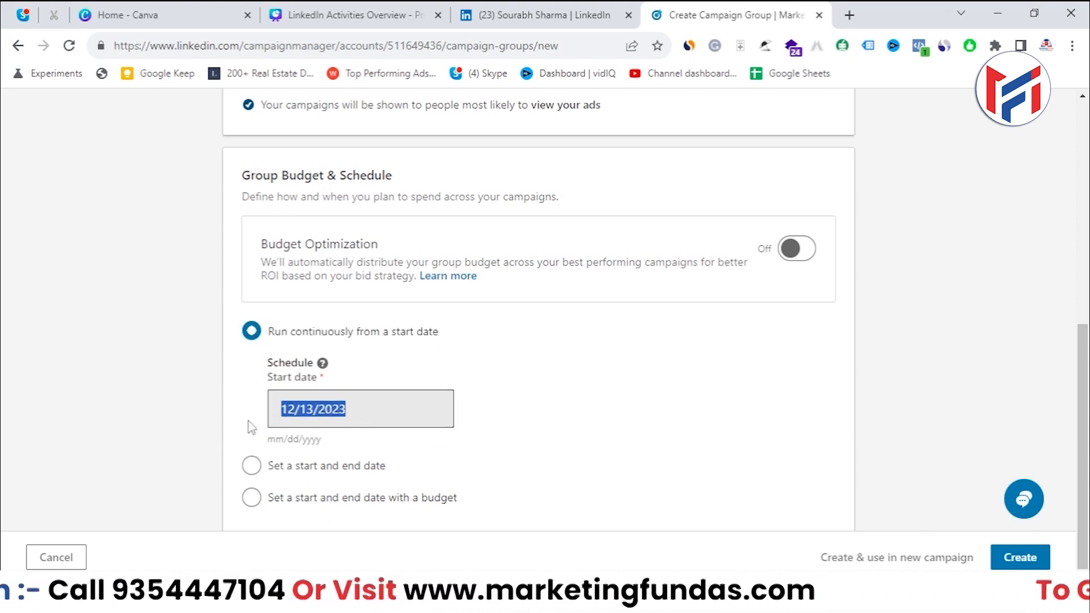
click(533, 382)
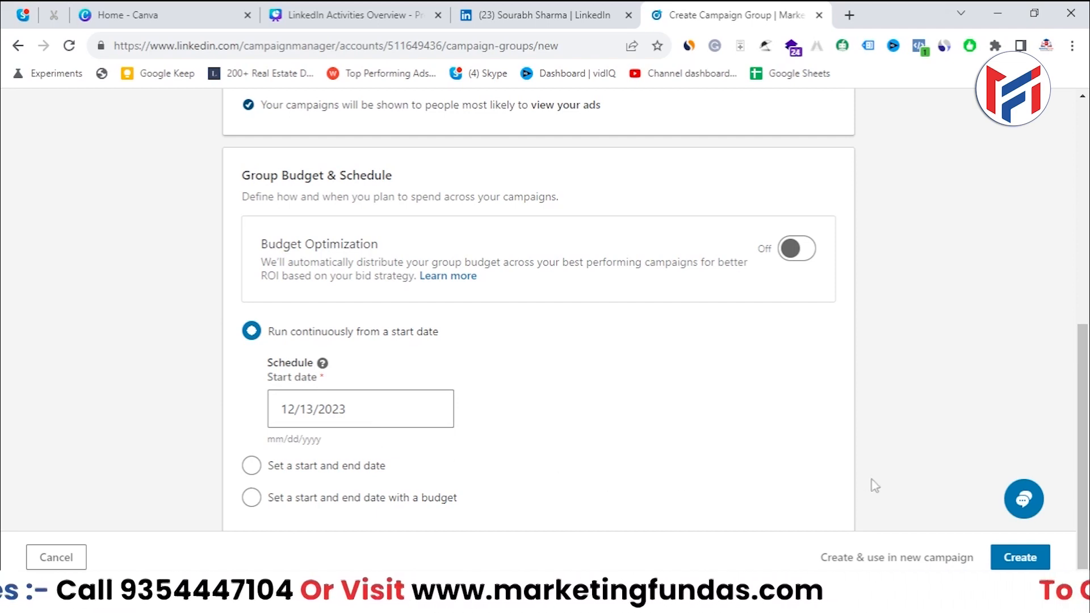
- Check the settings, create the campaign group and dismiss the Website Actions introduction
scroll(723, 382, up, 4)
scroll(723, 382, down, 4)
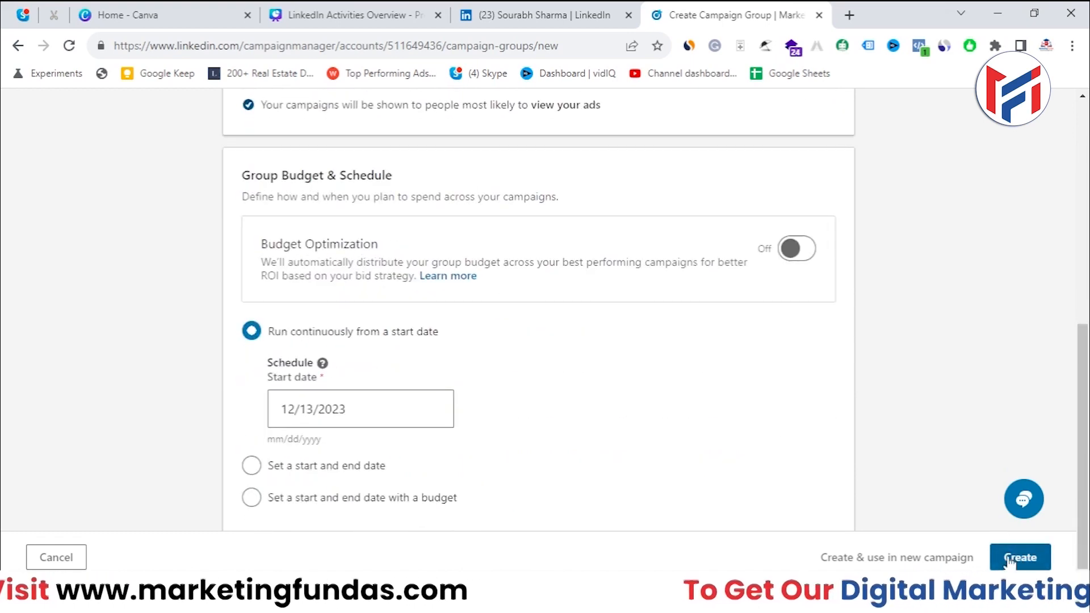
click(1008, 559)
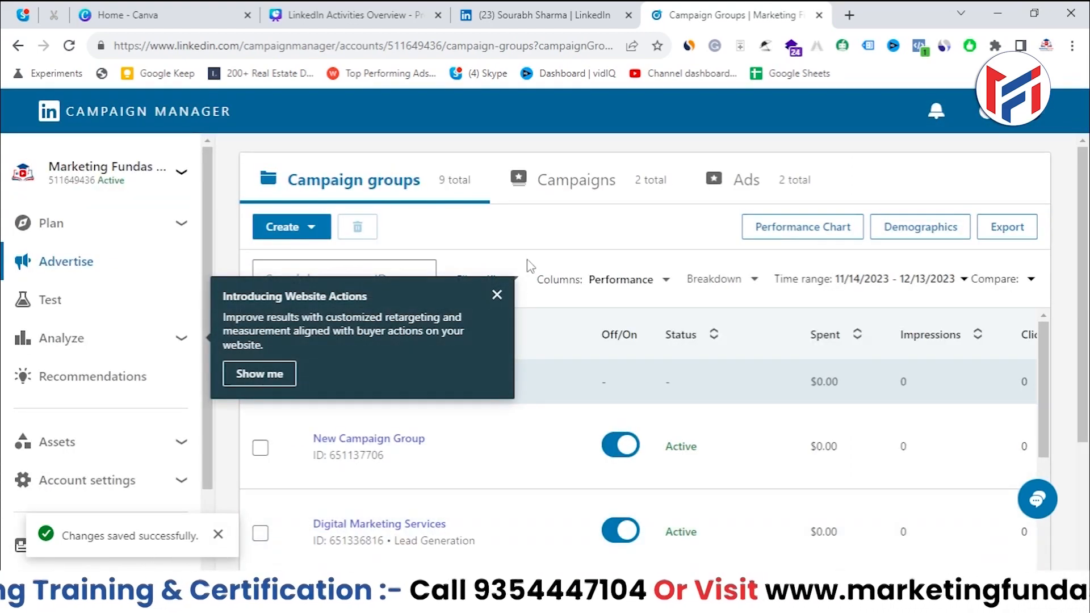
click(497, 295)
- Look through the campaign groups list to find the new MF Digital brand awareness group
scroll(496, 439, down, 2)
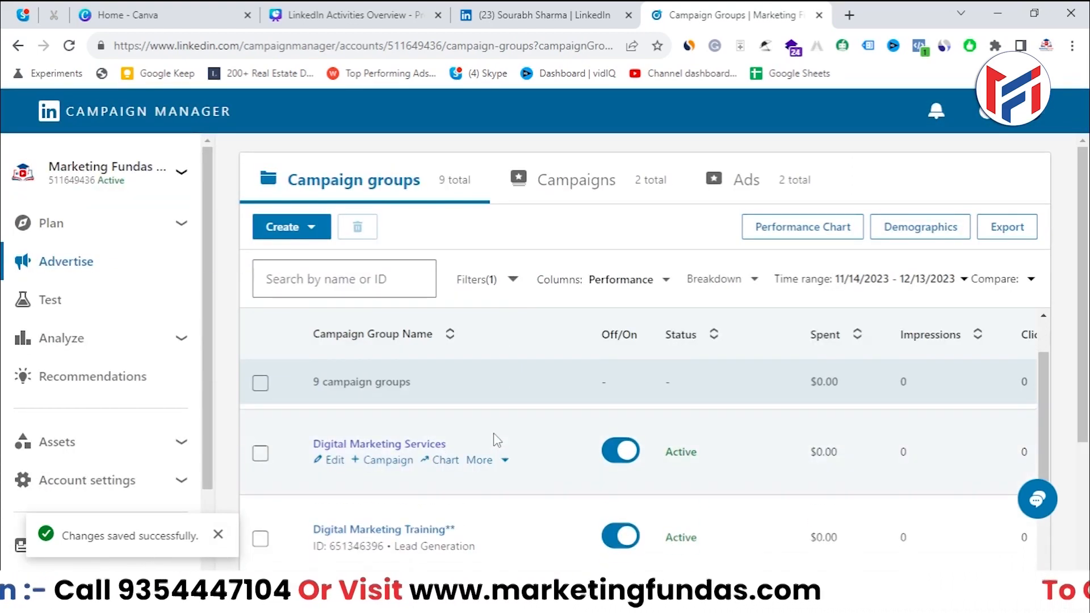
scroll(496, 440, down, 4)
scroll(494, 437, up, 5)
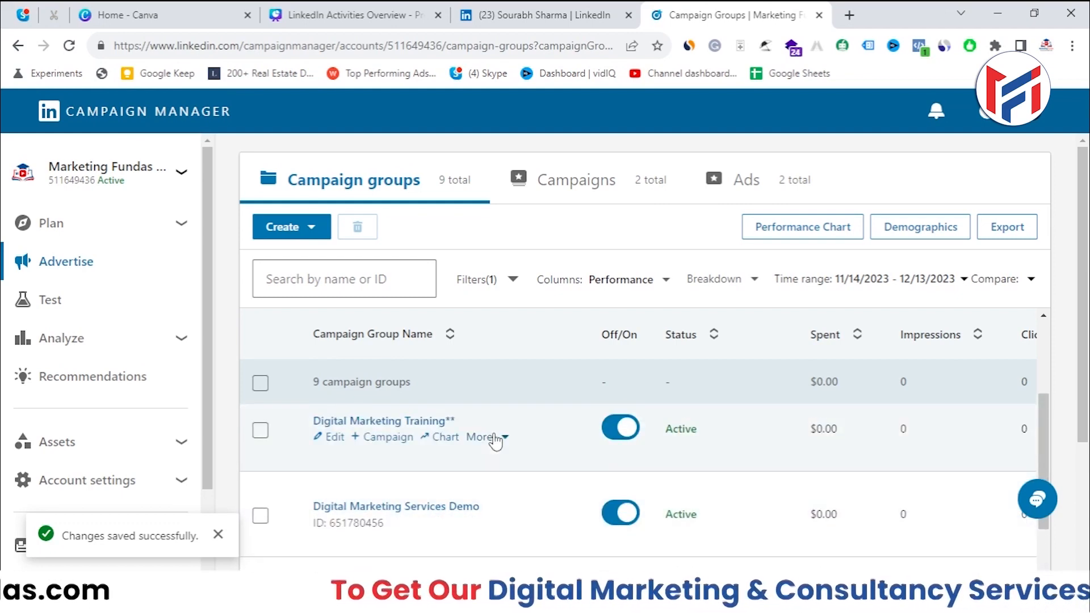
scroll(493, 440, up, 3)
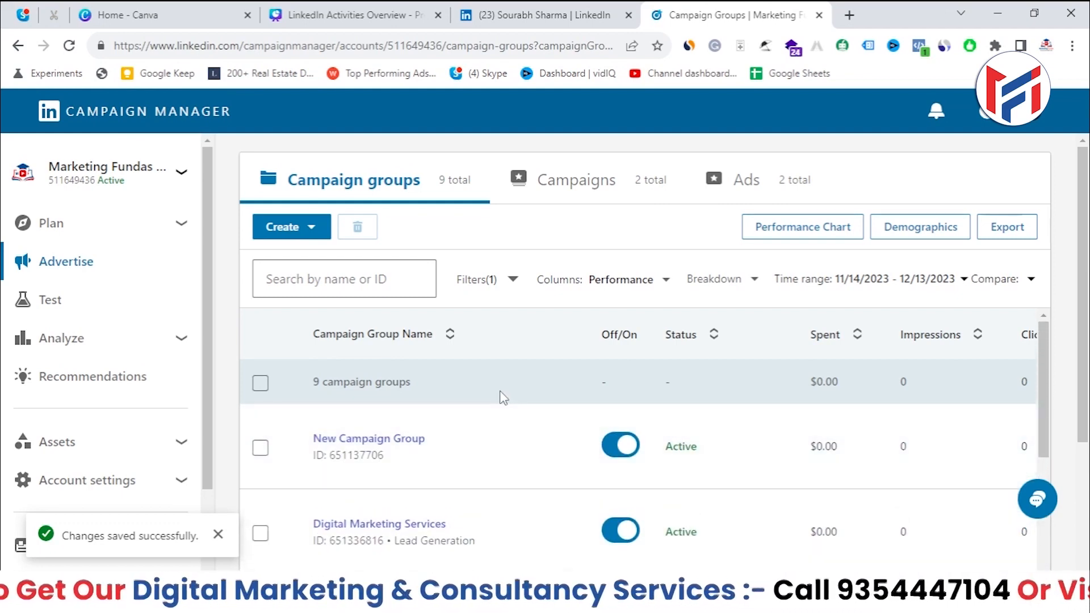
scroll(529, 342, down, 1)
scroll(568, 341, up, 1)
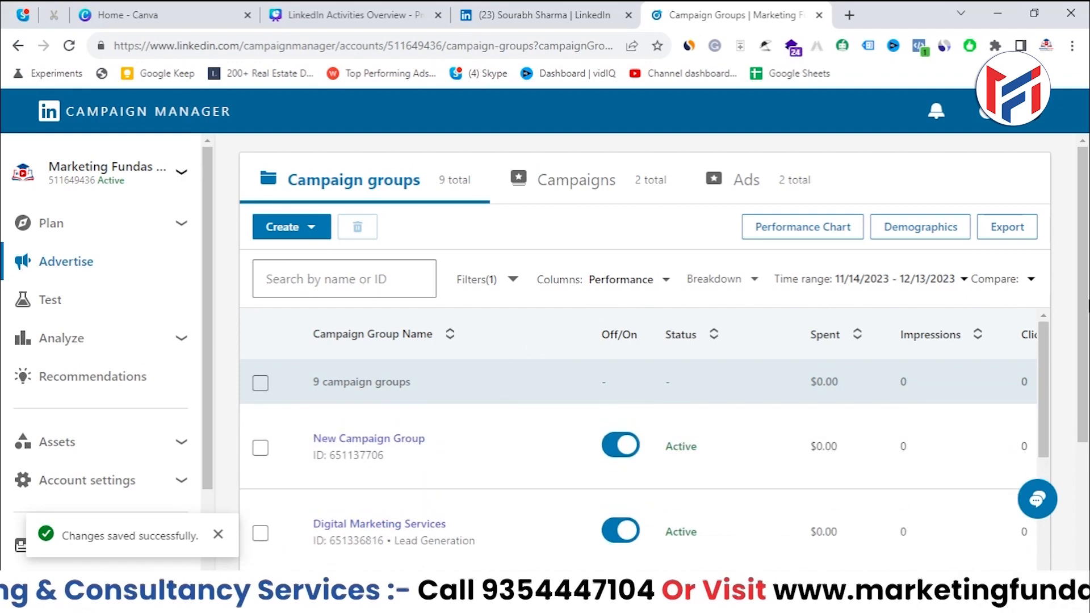
scroll(1078, 318, down, 3)
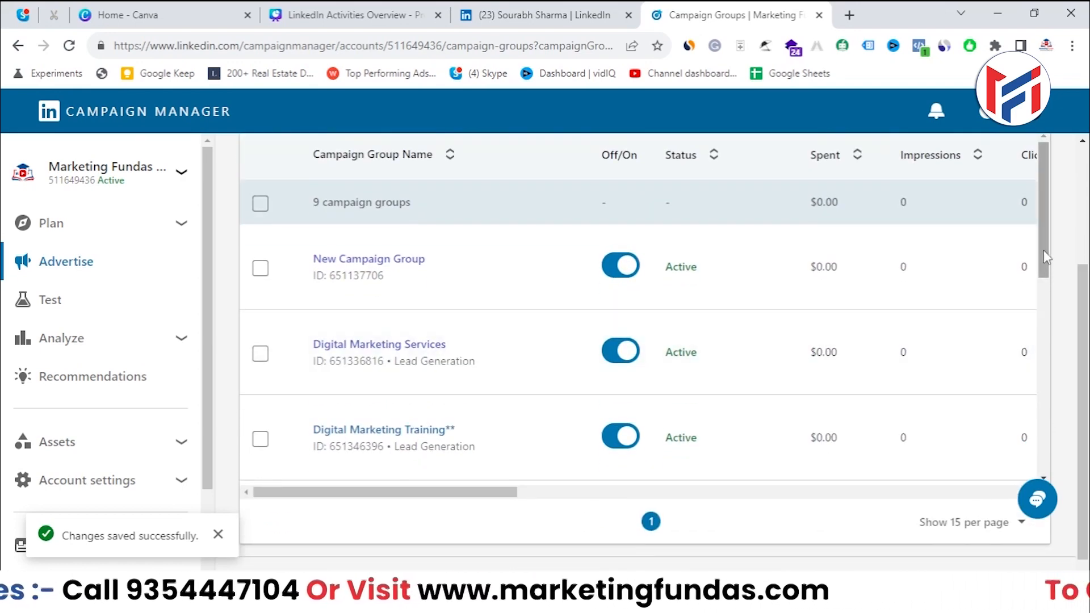
drag(1043, 251, 1084, 477)
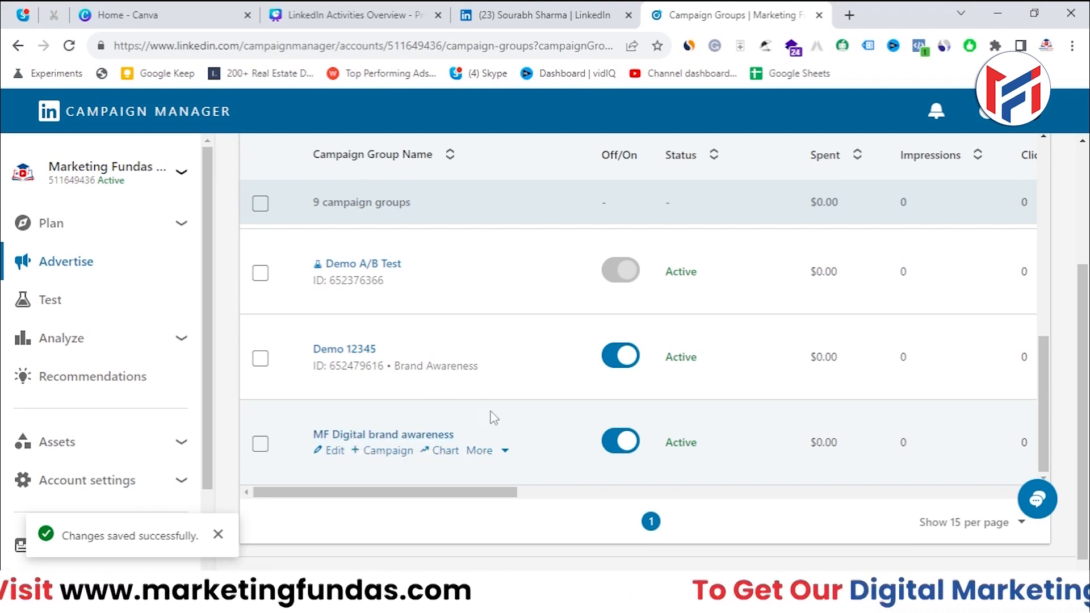
- Start a new campaign directly from the MF Digital brand awareness group, and go back to the campaigns list
click(388, 451)
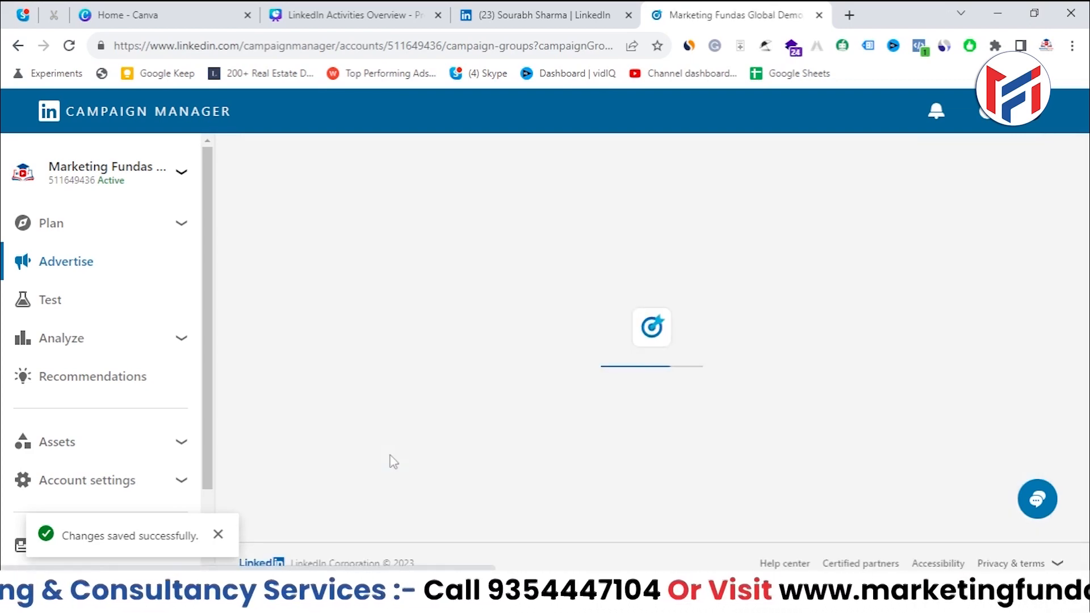
click(218, 534)
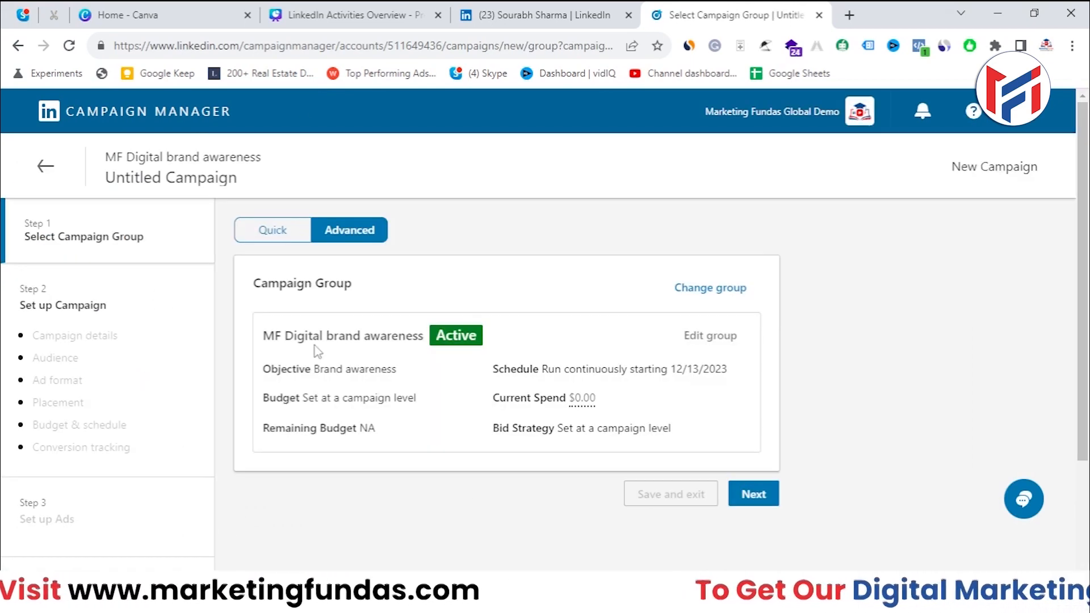
click(45, 164)
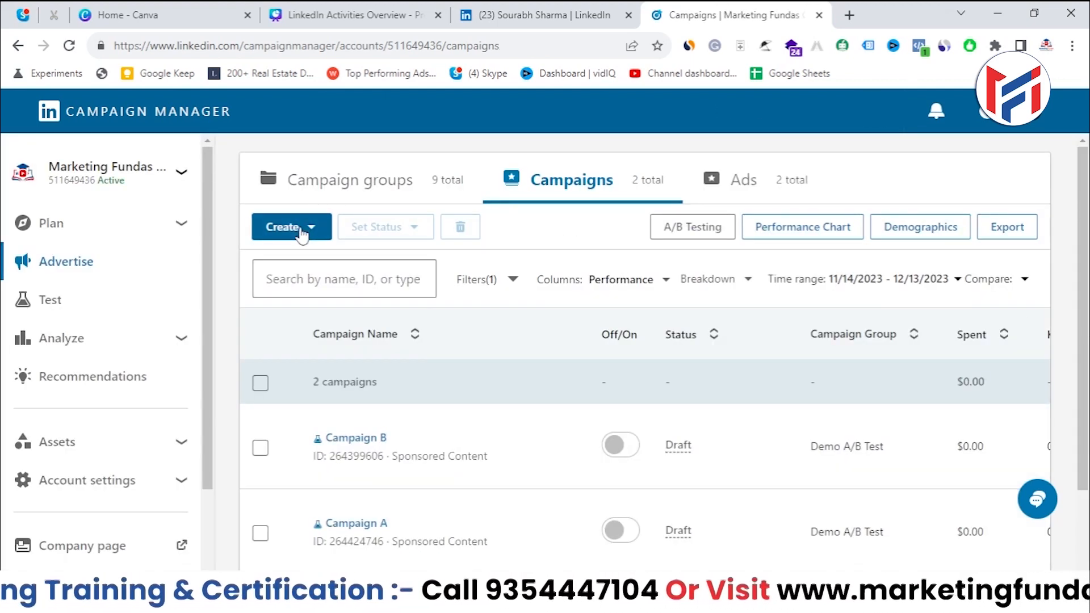
- Create a new campaign from the campaigns list and review its campaign group details and objective sections
click(300, 229)
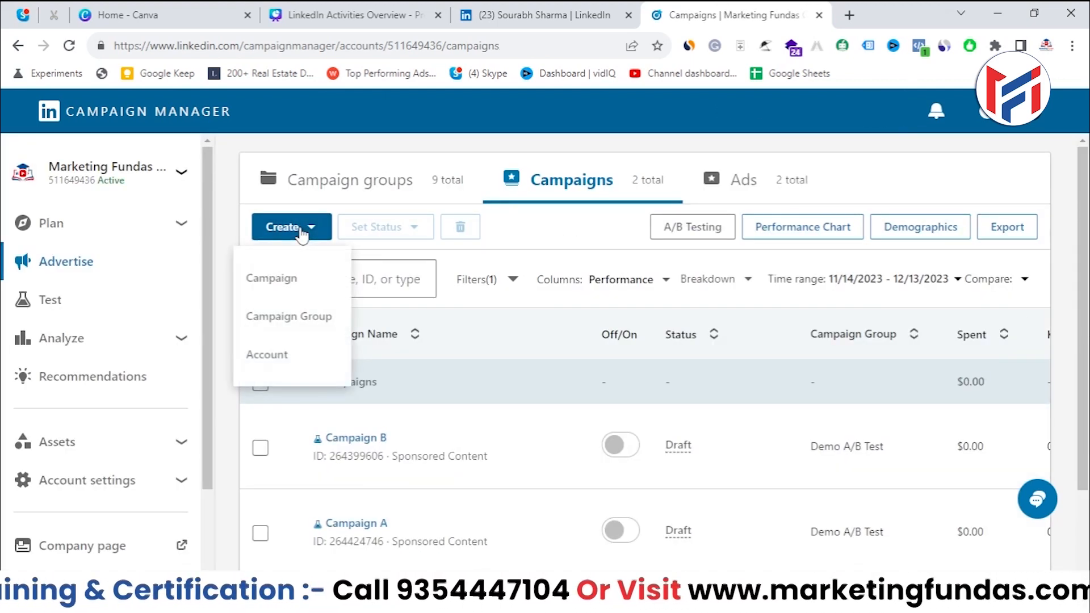
click(290, 283)
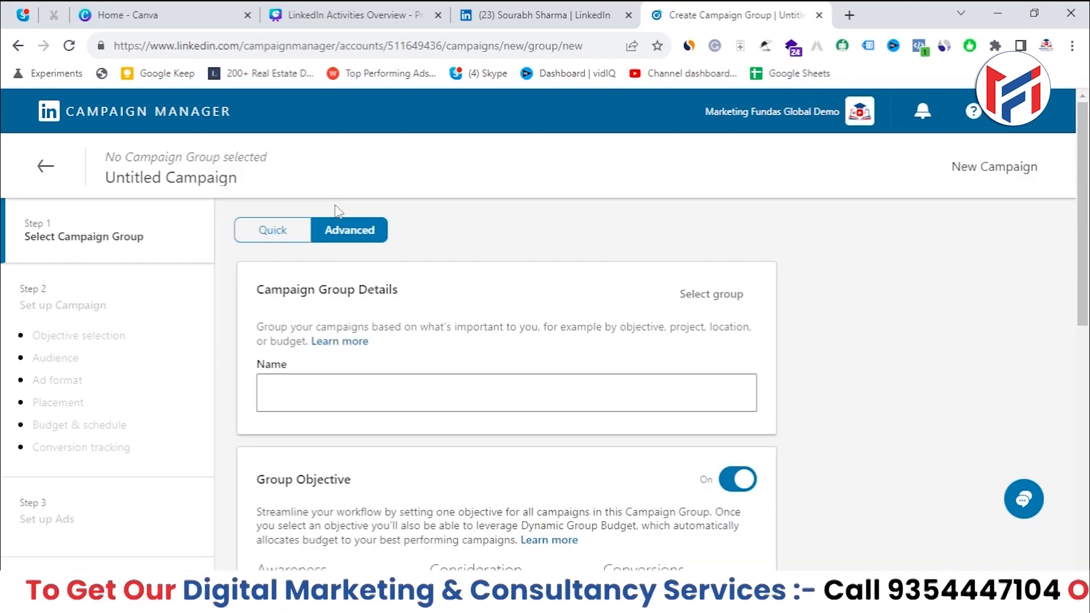
scroll(424, 391, down, 9)
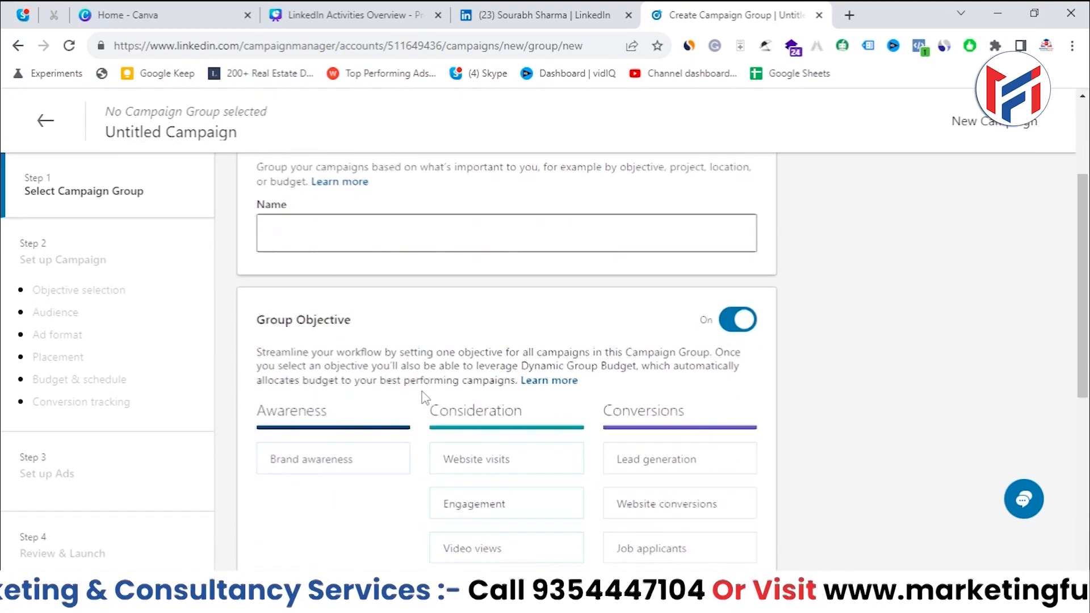
scroll(421, 389, up, 9)
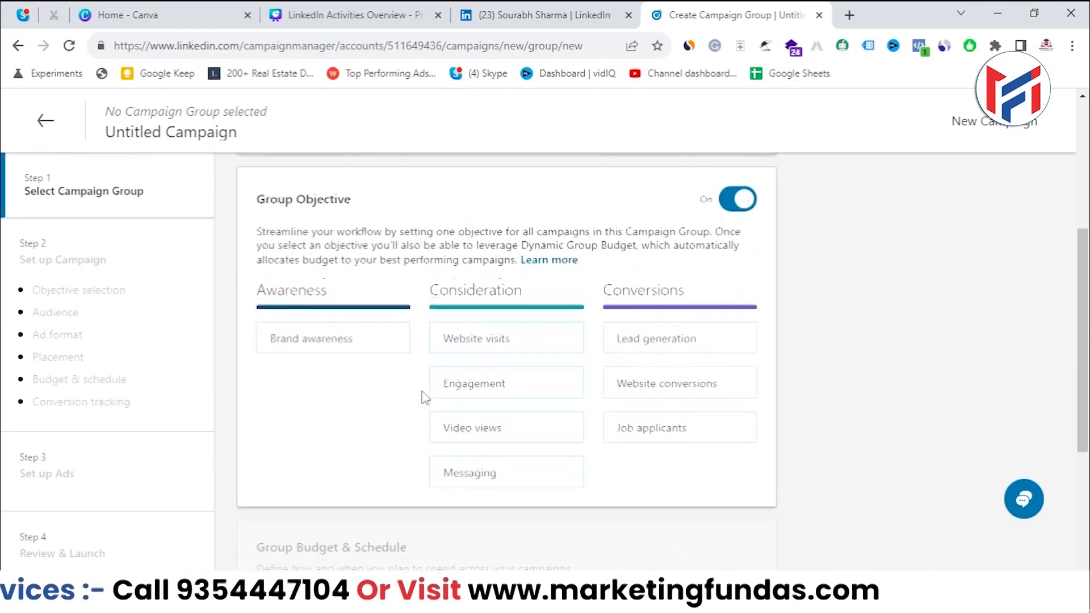
scroll(423, 393, up, 1)
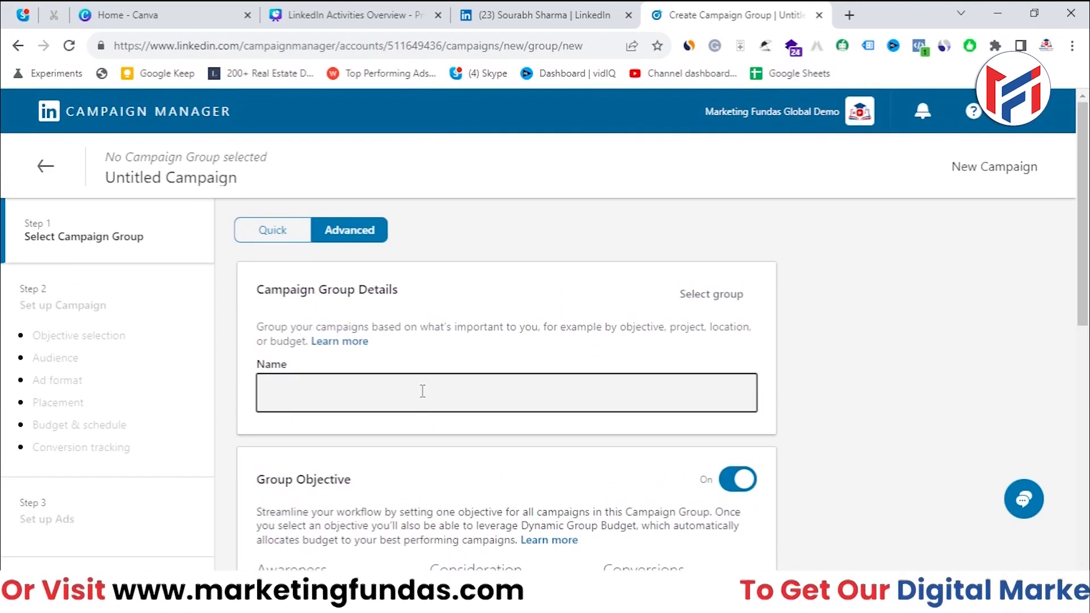
- Choose the existing MF Digital brand awareness group for the new campaign and continue to the campaign setup
click(422, 391)
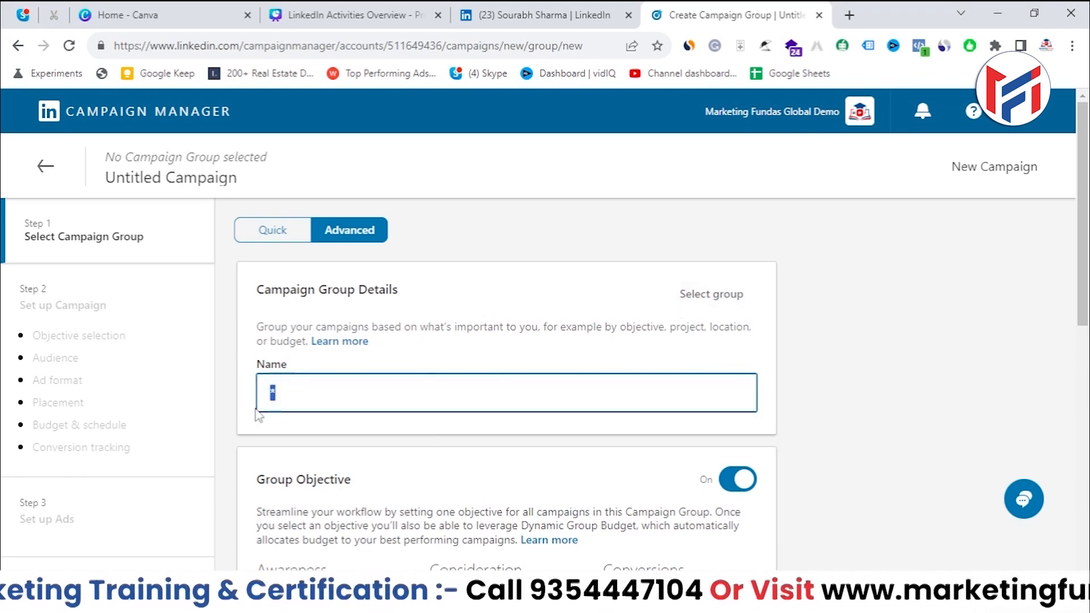
click(706, 296)
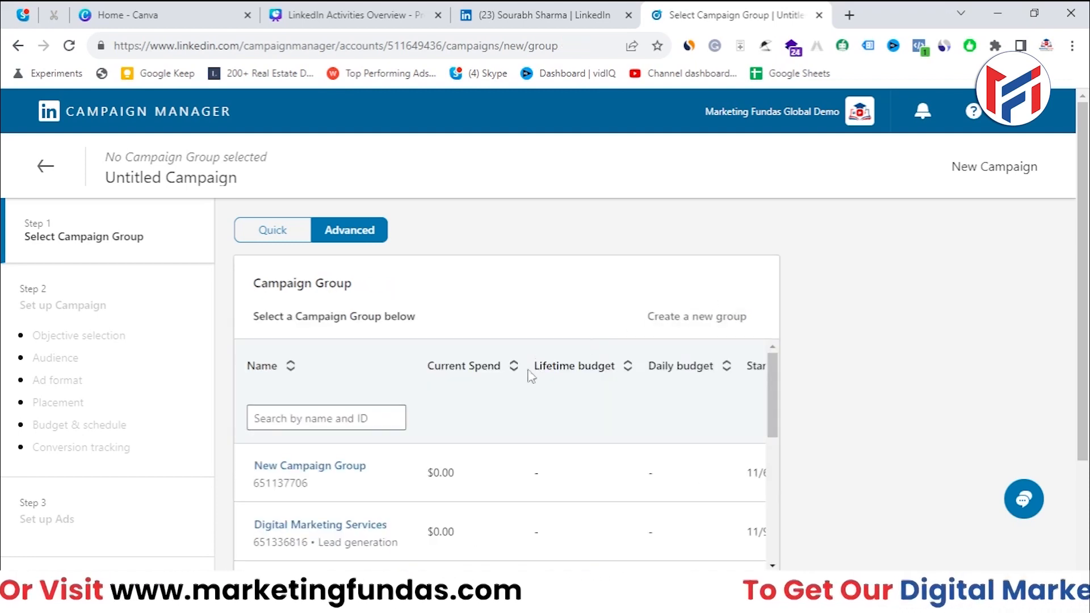
scroll(519, 372, down, 3)
scroll(817, 396, down, 3)
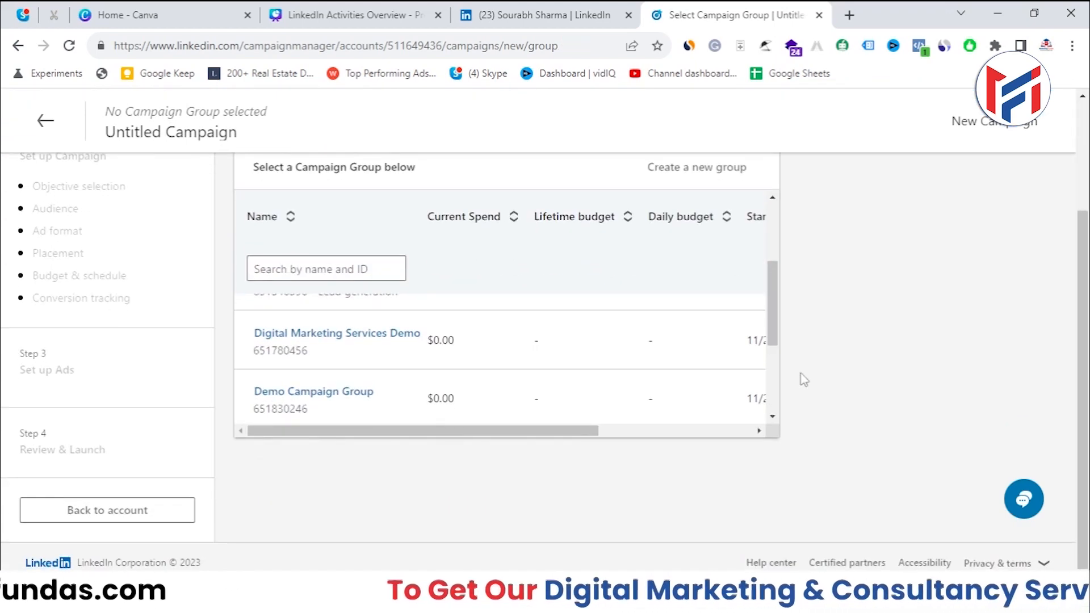
drag(776, 329, 778, 397)
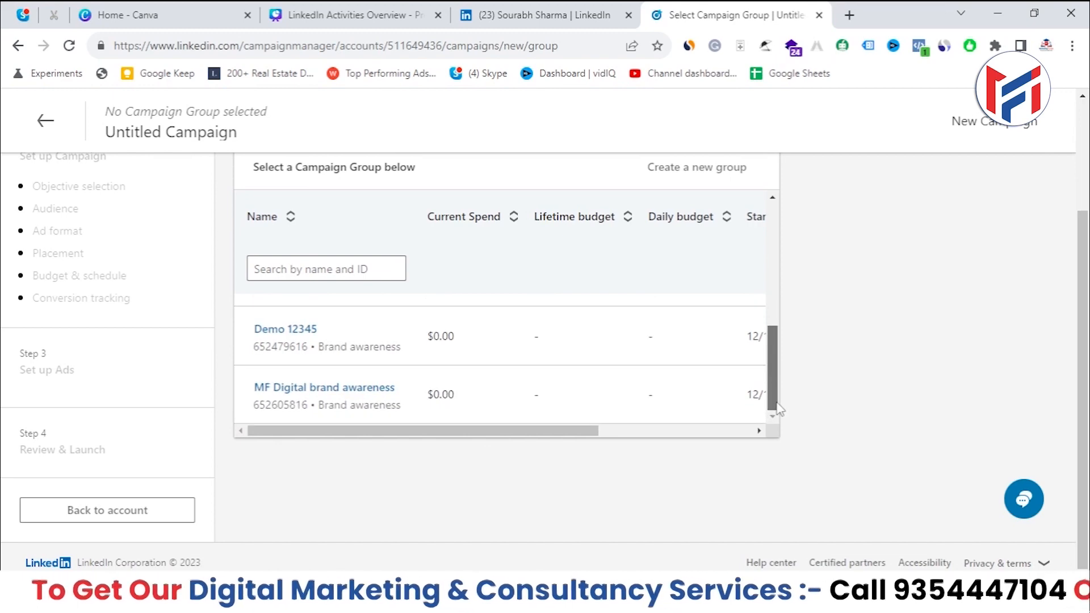
click(305, 388)
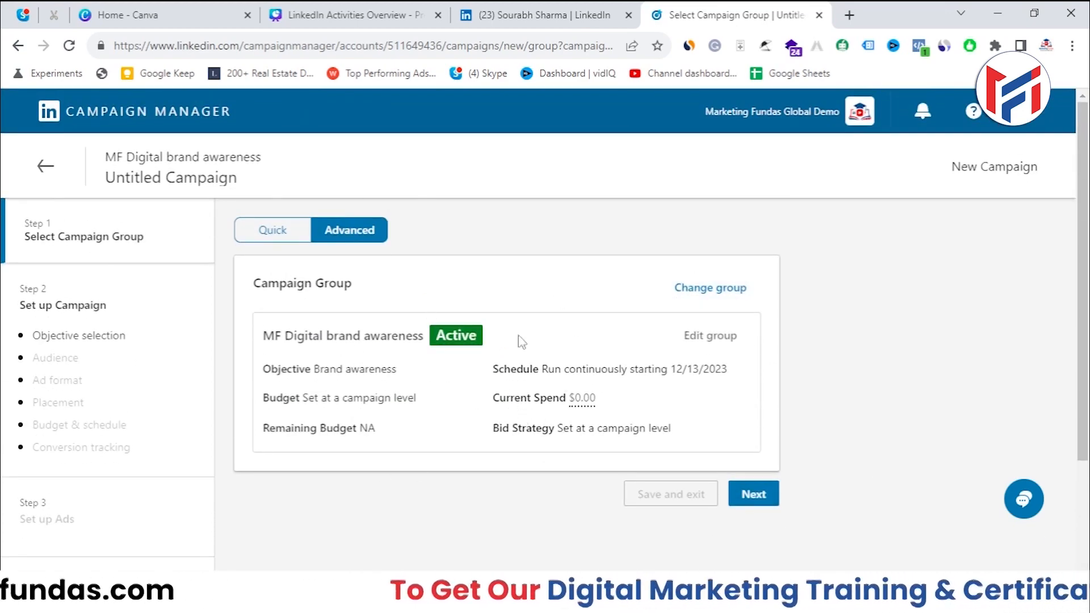
click(758, 494)
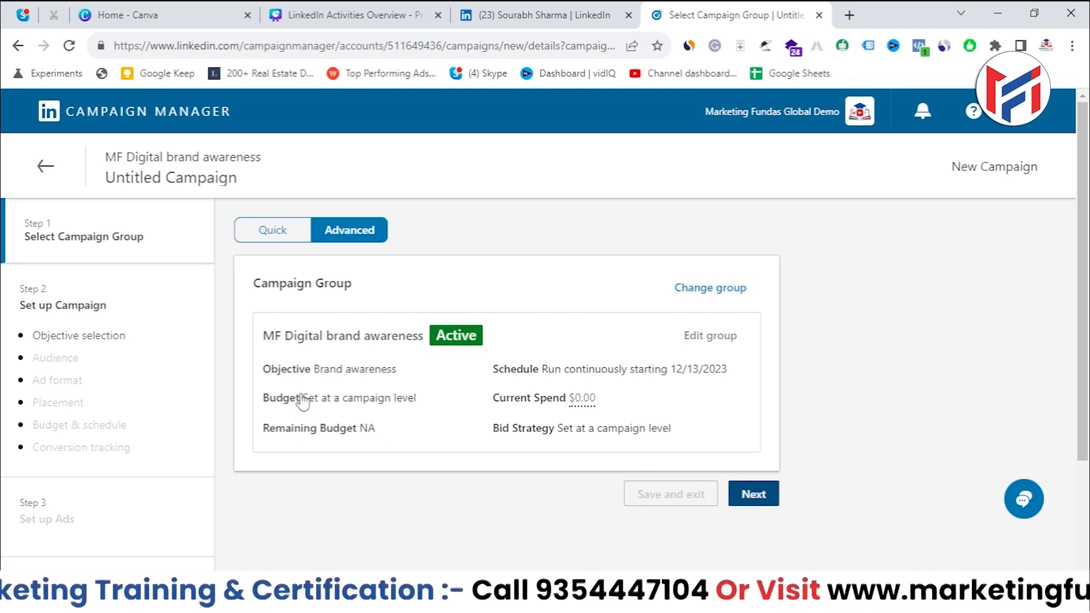
- Add the prefix "MF" to the campaign name so it reads "MF Brand awareness - Dec 13, 2023"
scroll(663, 453, down, 1)
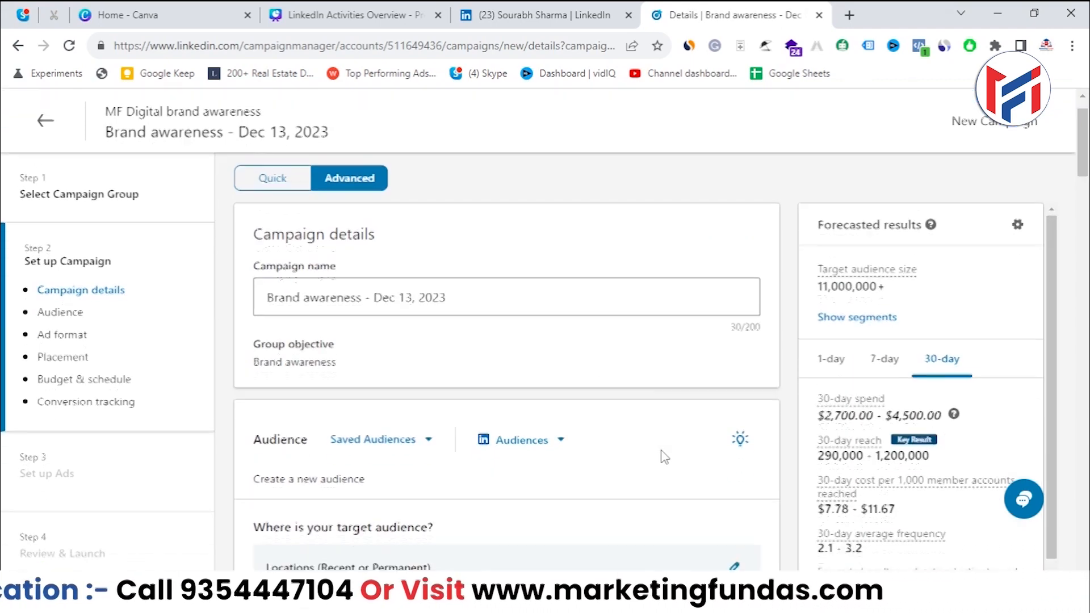
scroll(663, 457, down, 1)
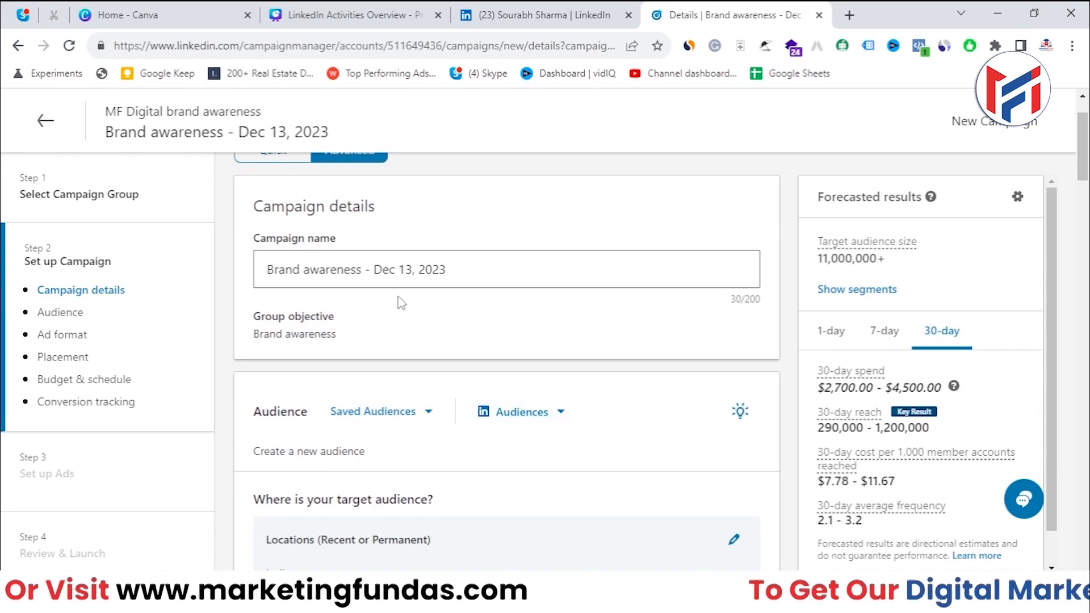
scroll(454, 309, up, 2)
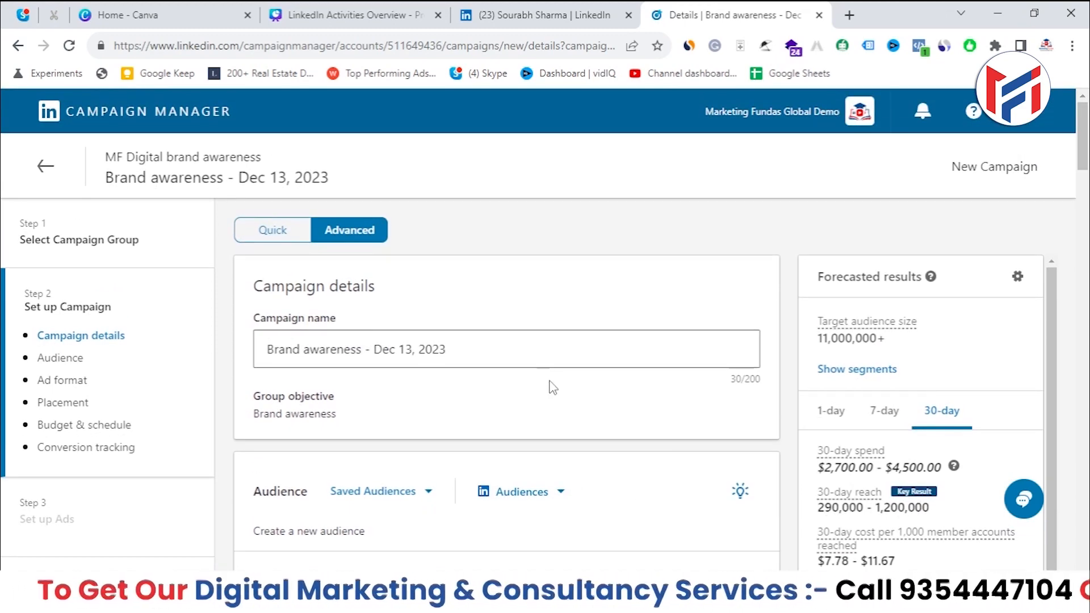
click(456, 350)
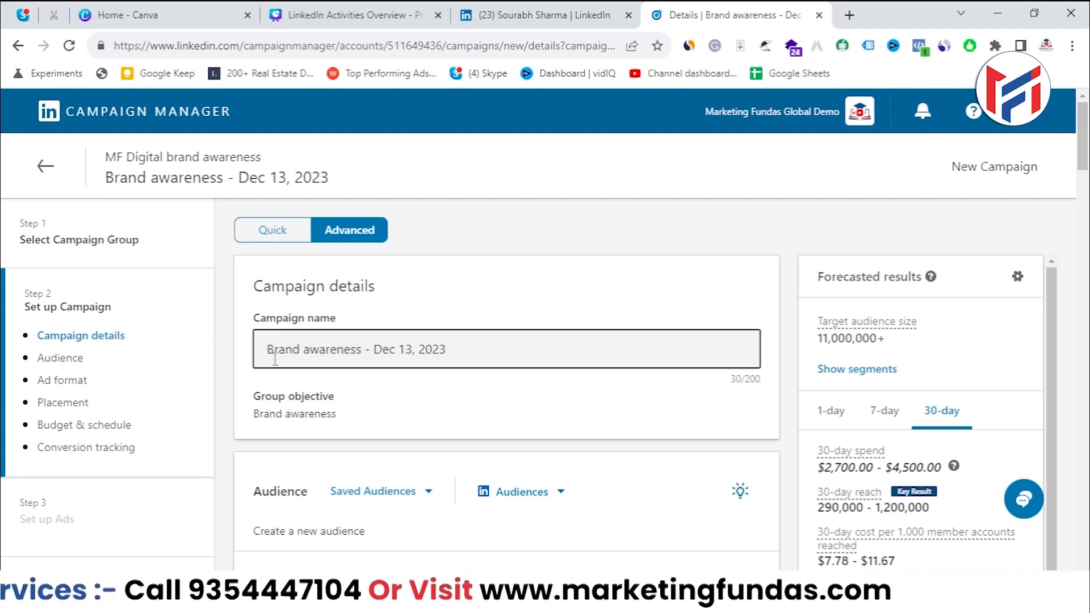
text(MF)
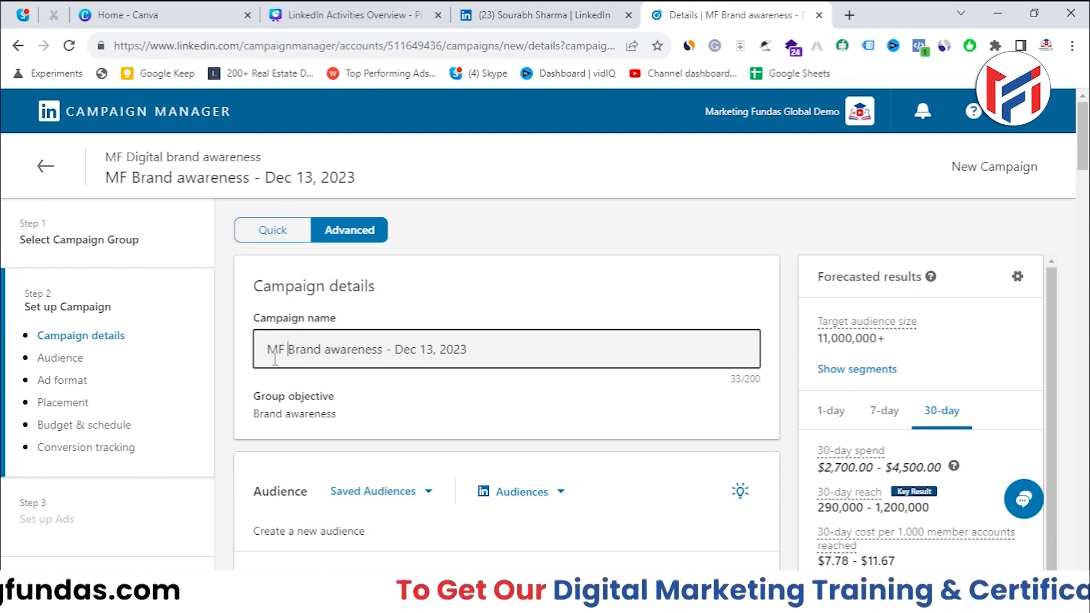
drag(507, 338, 264, 347)
click(439, 331)
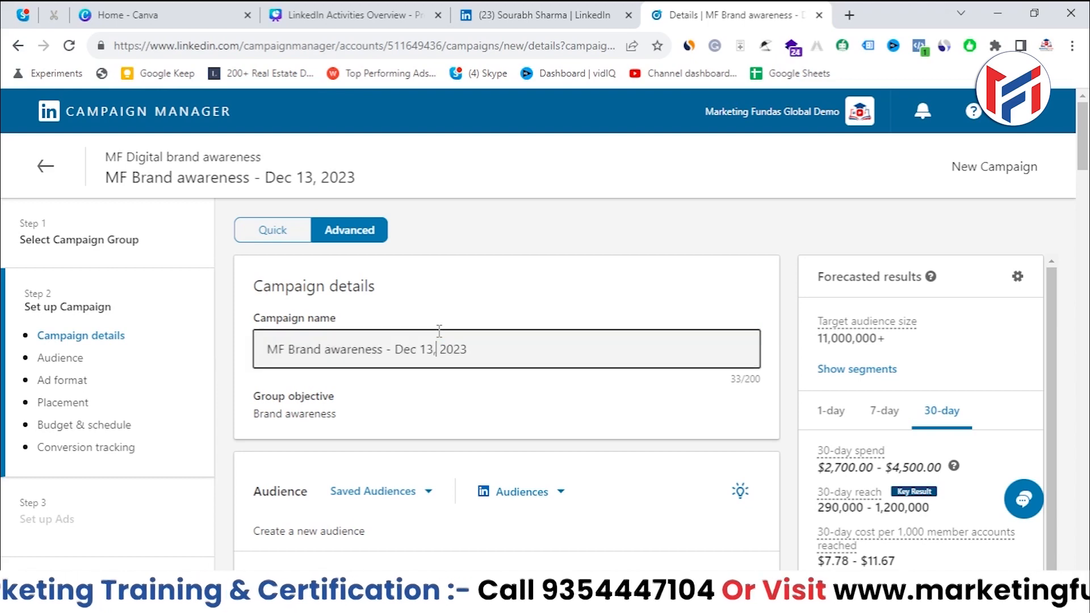
- Try the Expertise in Computer Science template from LinkedIn's predefined audiences, and decline replacing the current targeting selections
scroll(515, 343, down, 1)
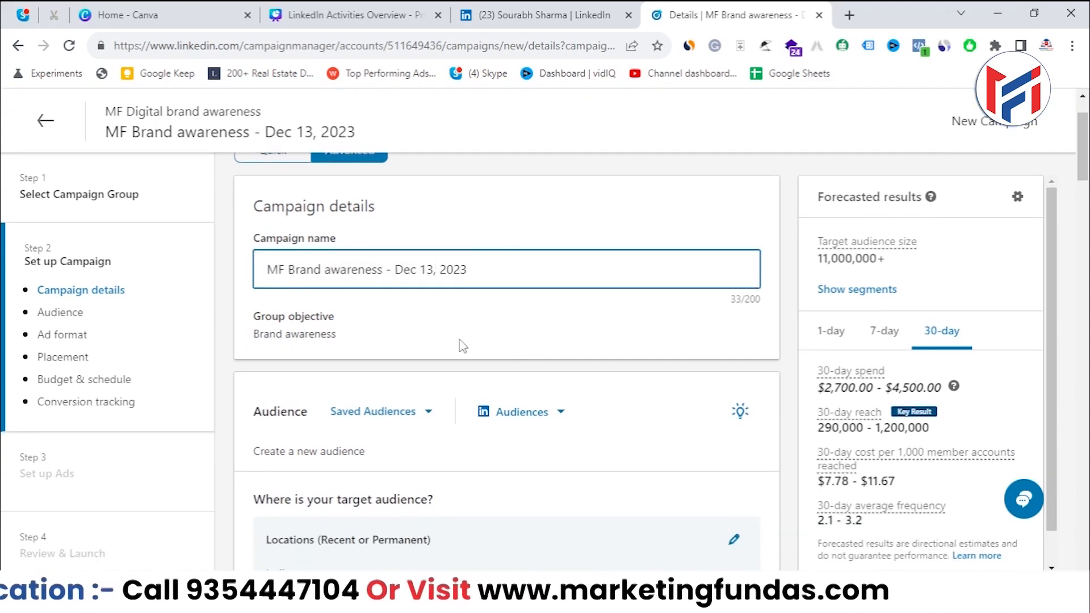
scroll(358, 335, down, 1)
scroll(359, 335, up, 3)
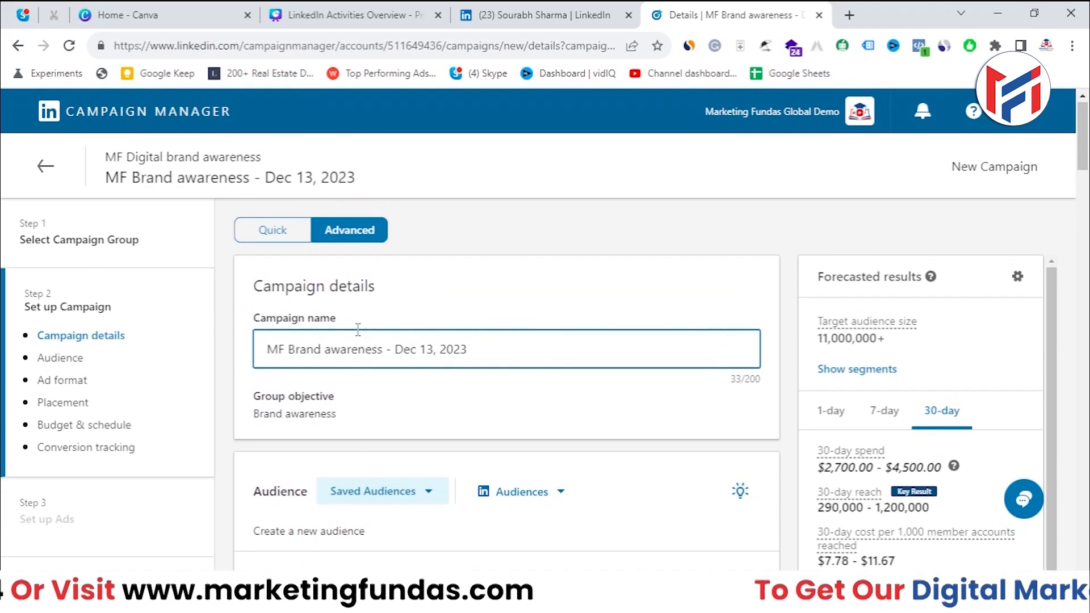
scroll(362, 402, down, 4)
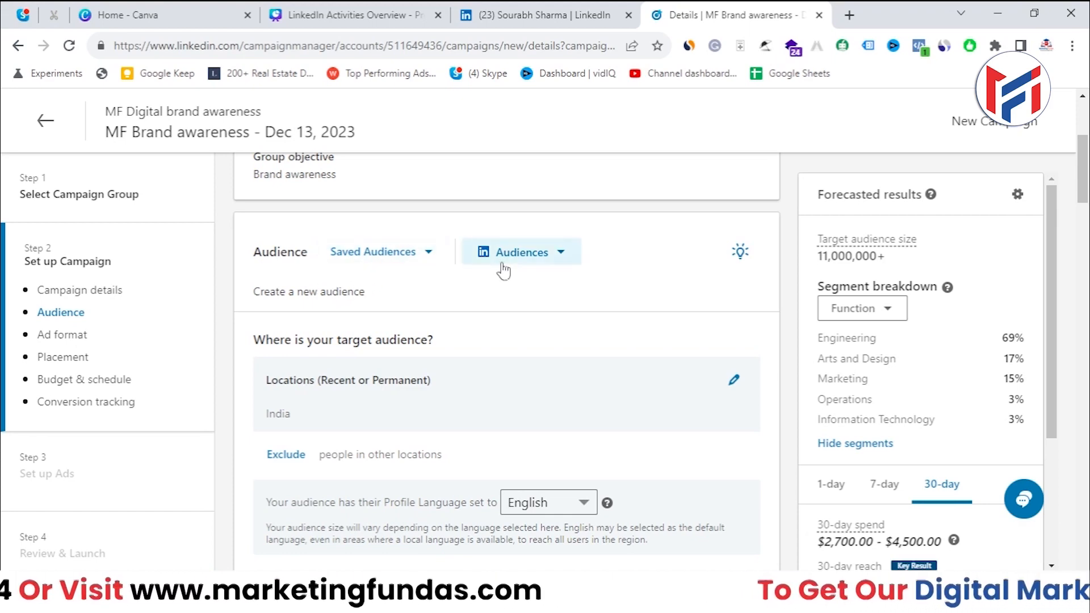
click(530, 258)
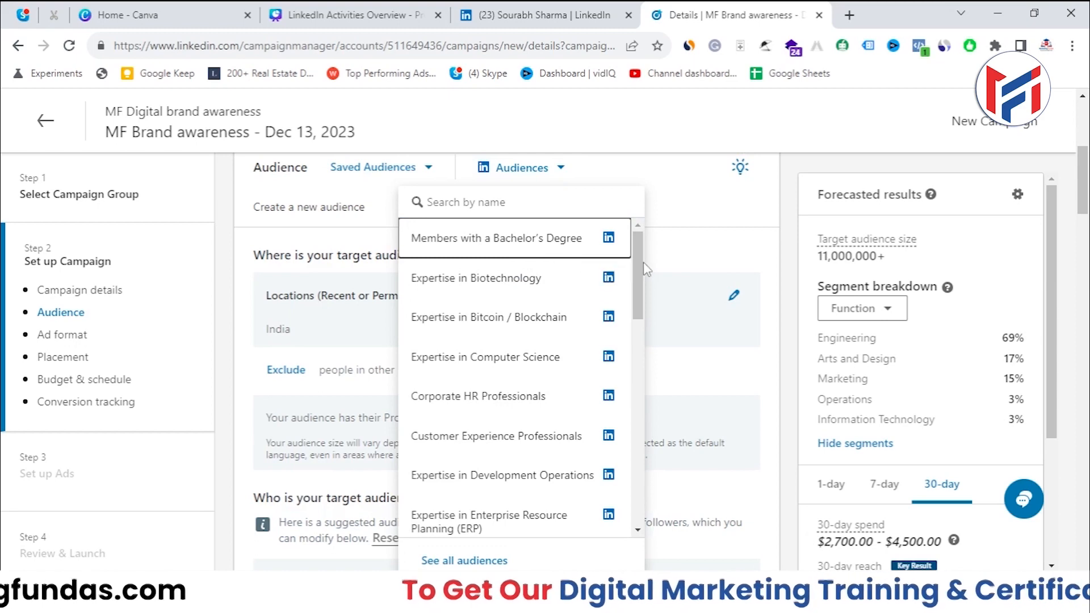
drag(642, 261, 619, 245)
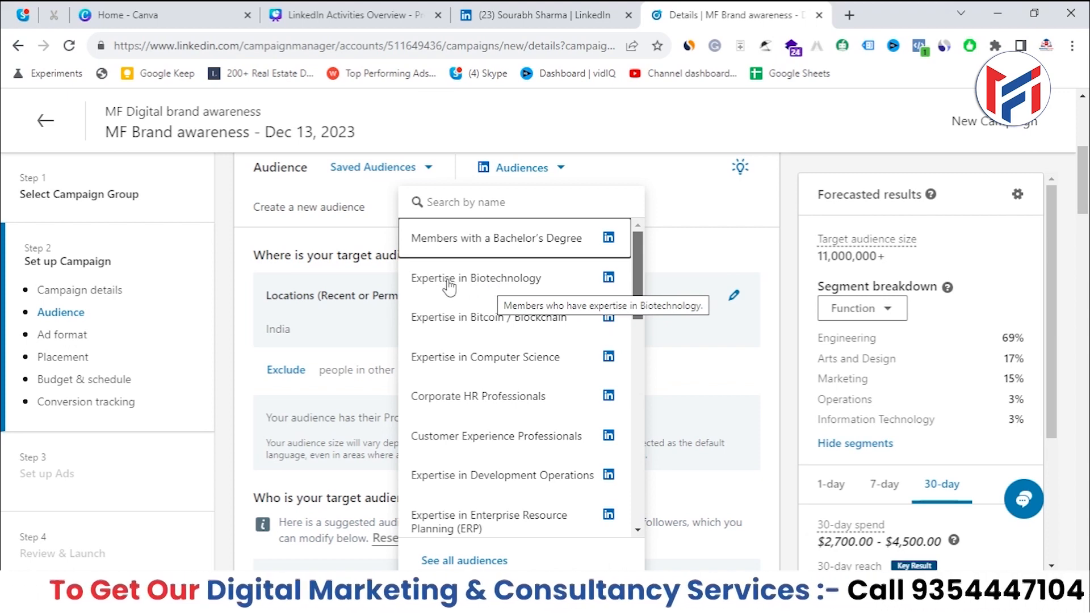
click(507, 358)
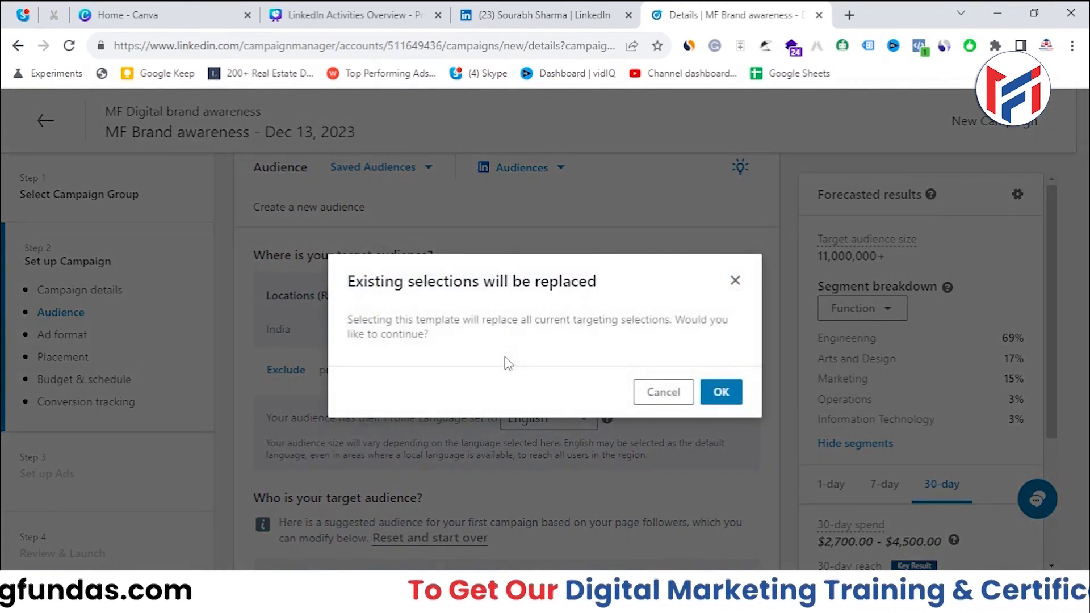
click(736, 280)
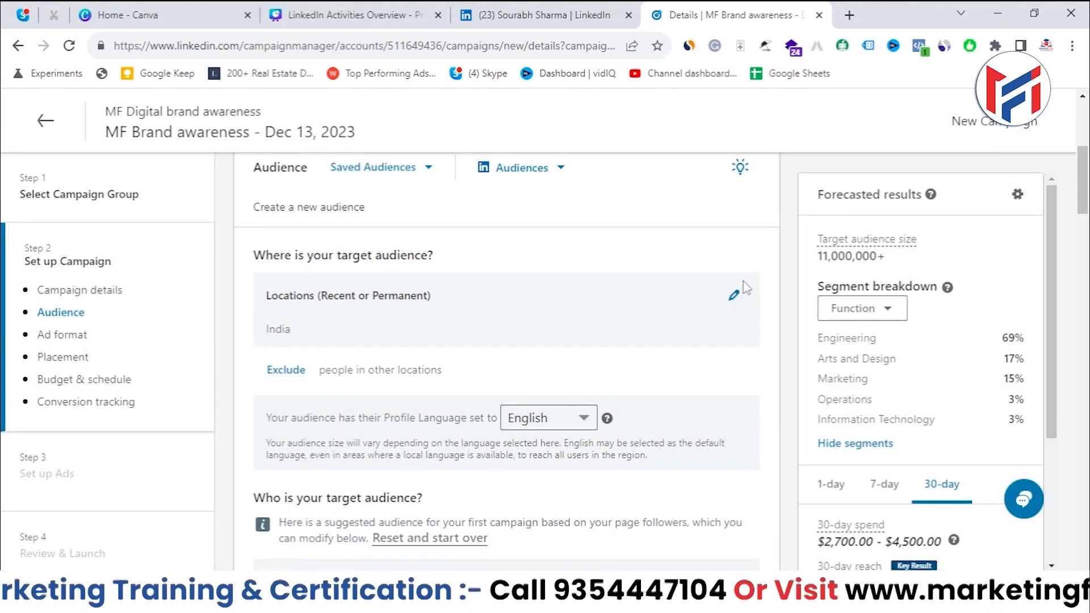
- Examine the audience section's location, profile language and target attribute settings
scroll(745, 288, up, 1)
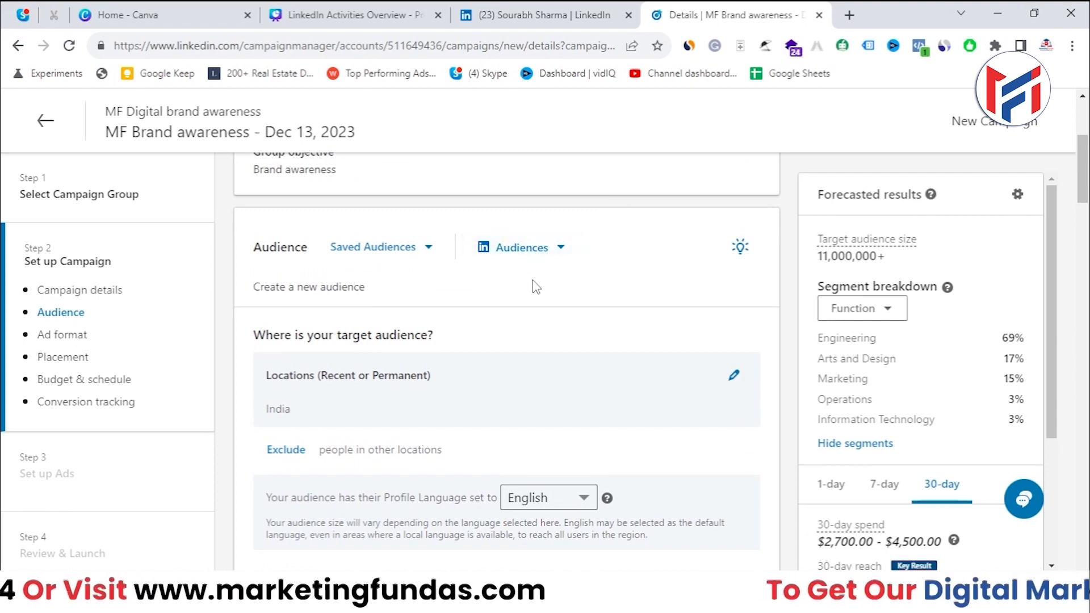
scroll(539, 295, down, 3)
scroll(543, 298, down, 1)
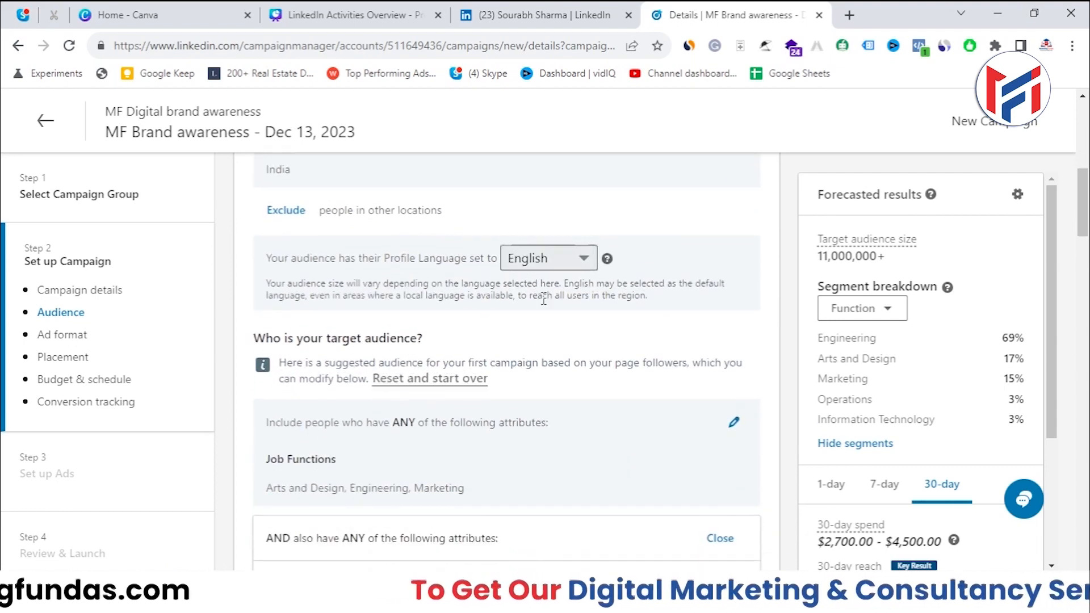
scroll(542, 298, down, 2)
scroll(543, 298, up, 3)
scroll(543, 298, up, 1)
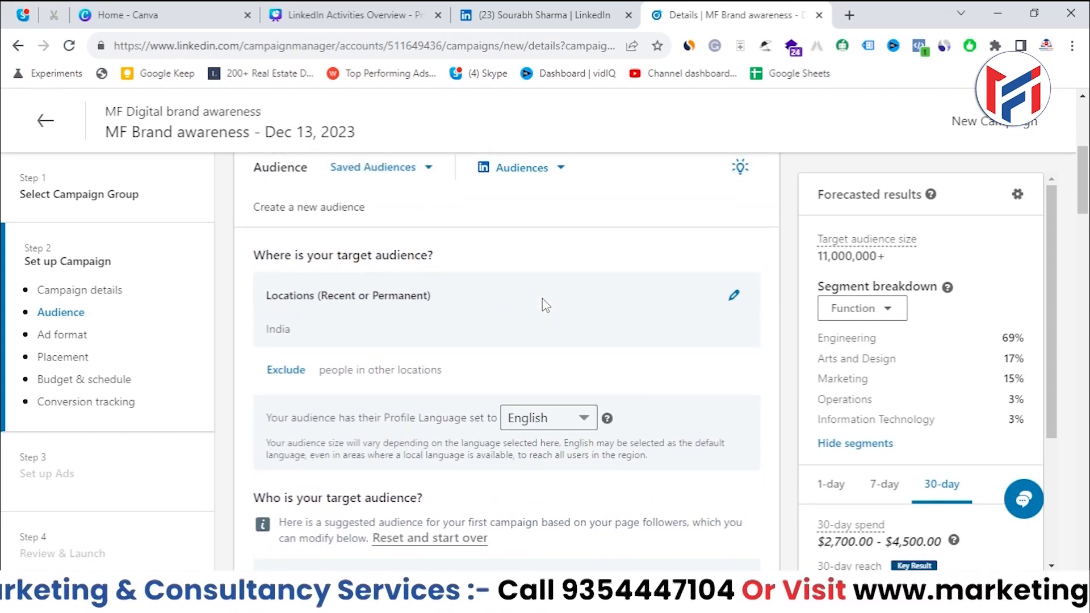
scroll(323, 173, up, 1)
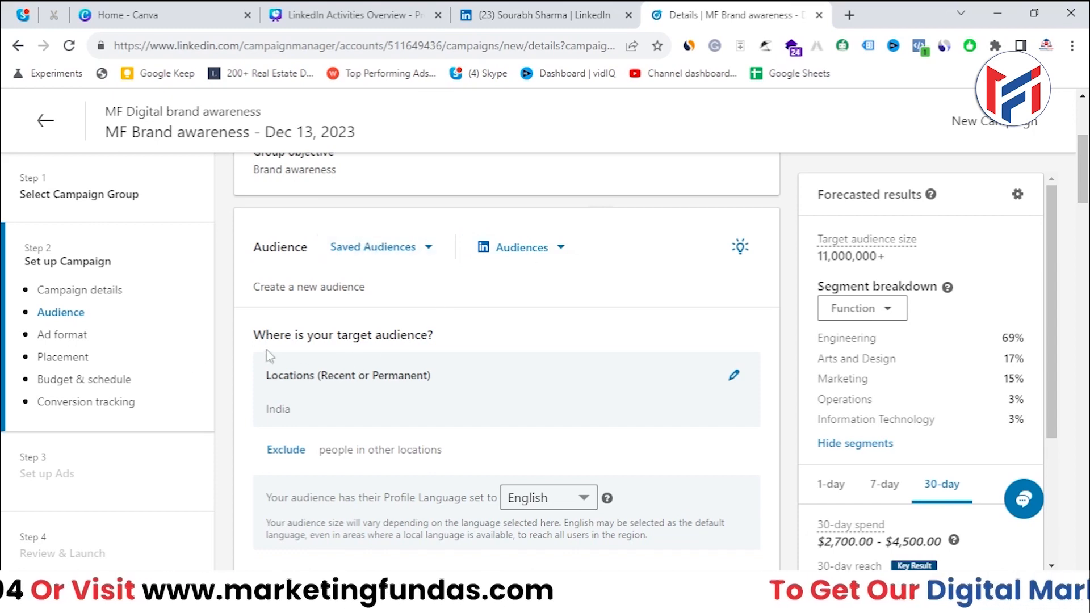
drag(250, 336, 456, 348)
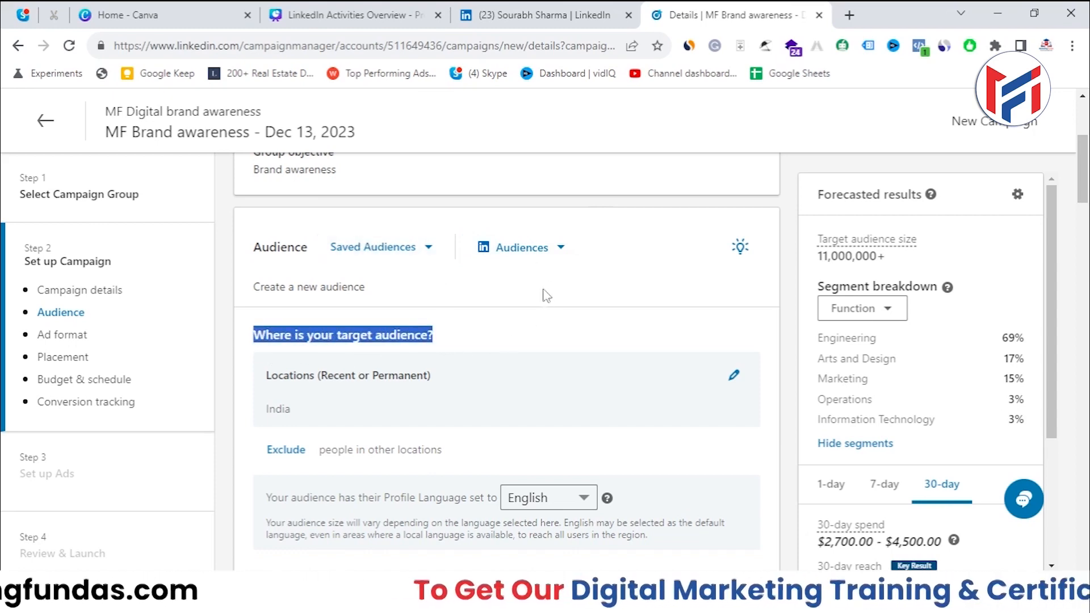
scroll(539, 348, down, 1)
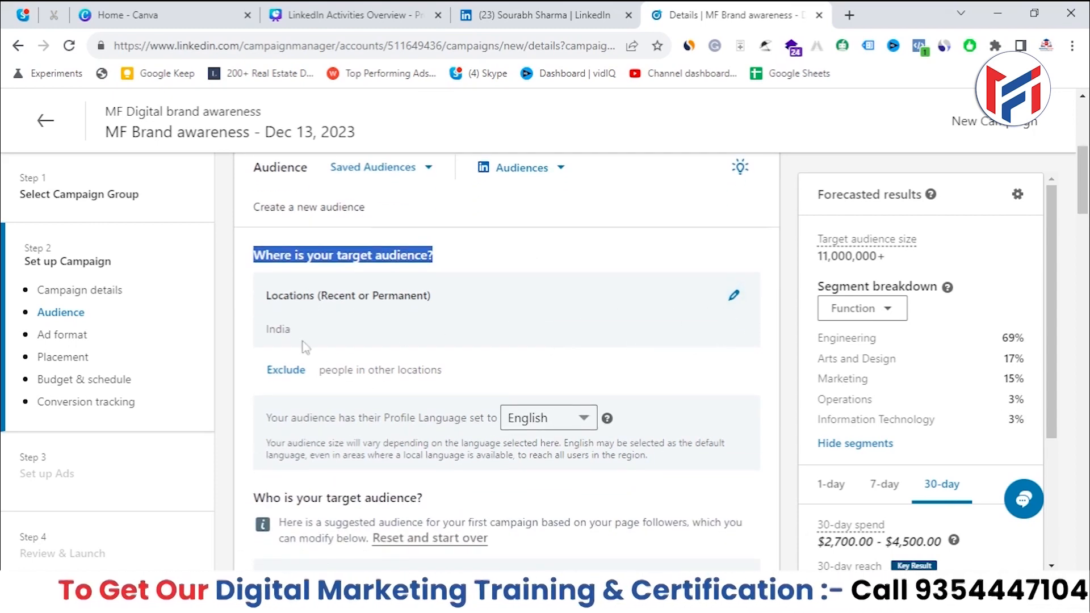
double_click(276, 329)
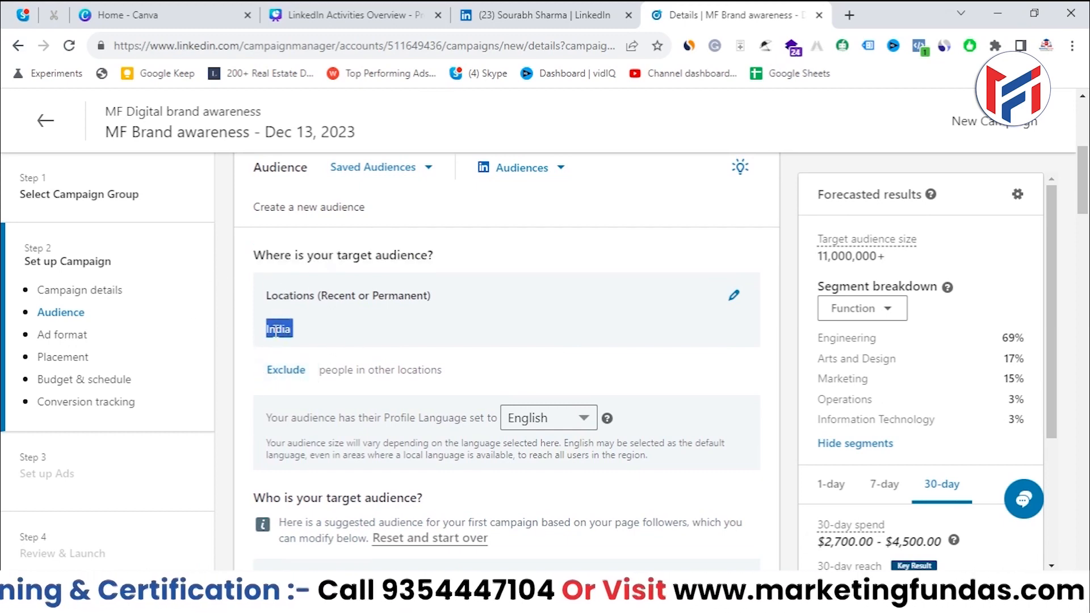
- Open the target audience locations for editing, check the location type options, and remove India
click(733, 296)
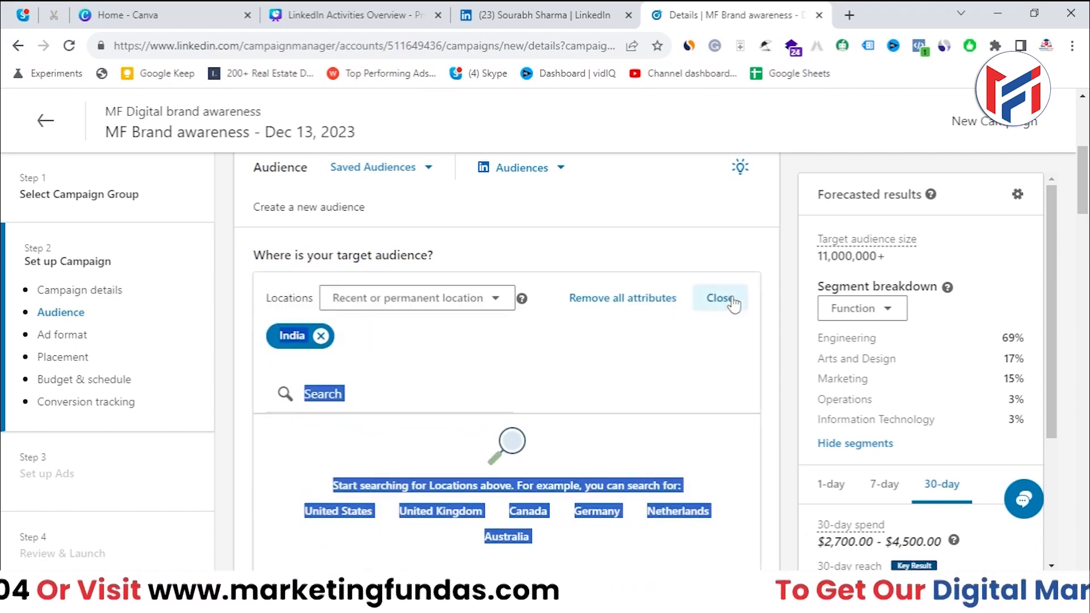
scroll(483, 370, down, 2)
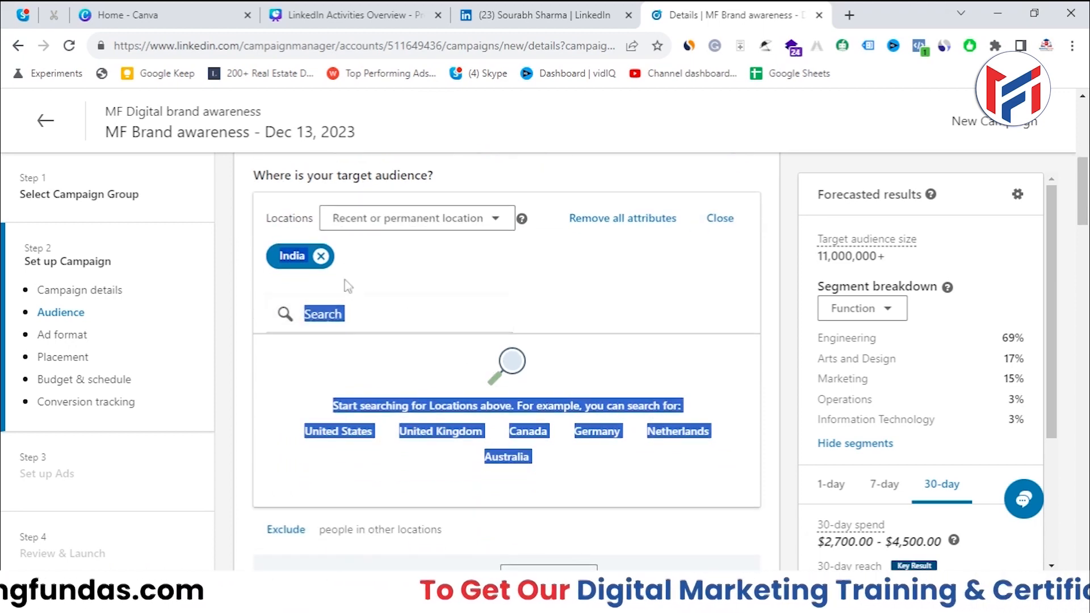
click(392, 226)
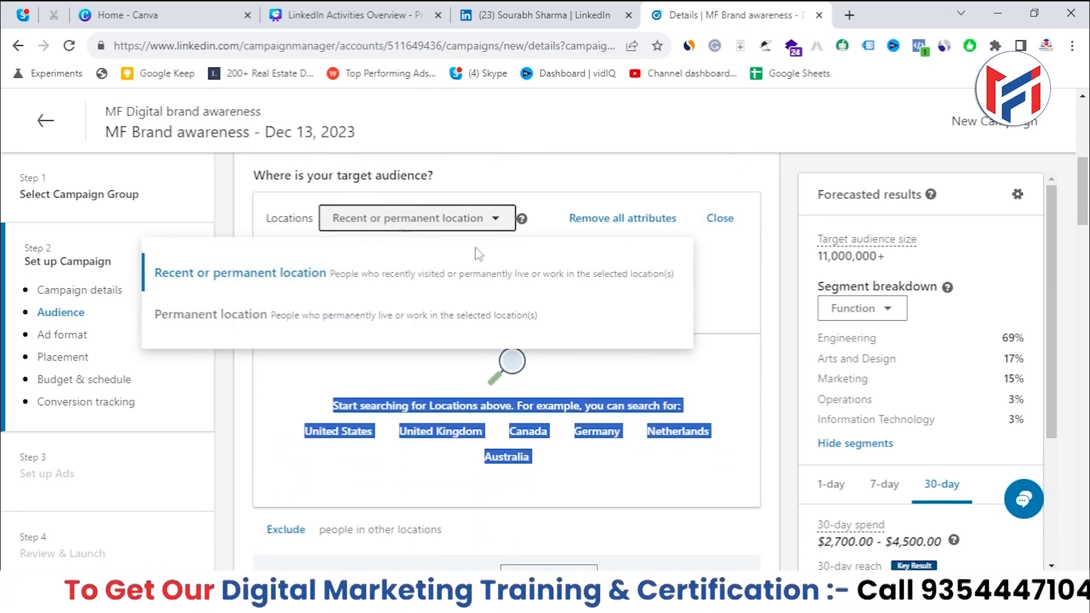
click(736, 300)
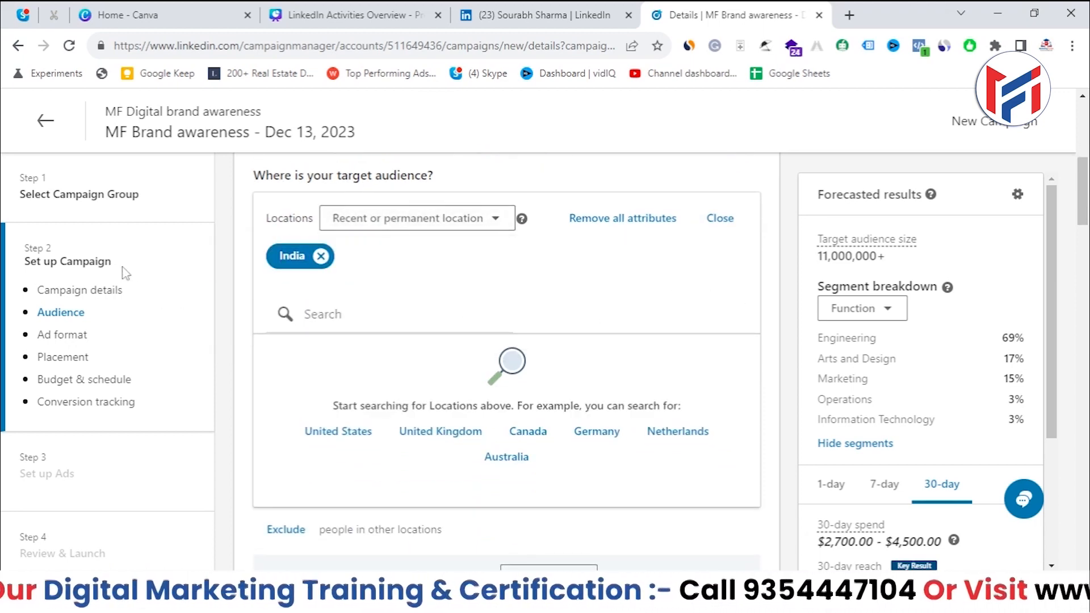
click(321, 256)
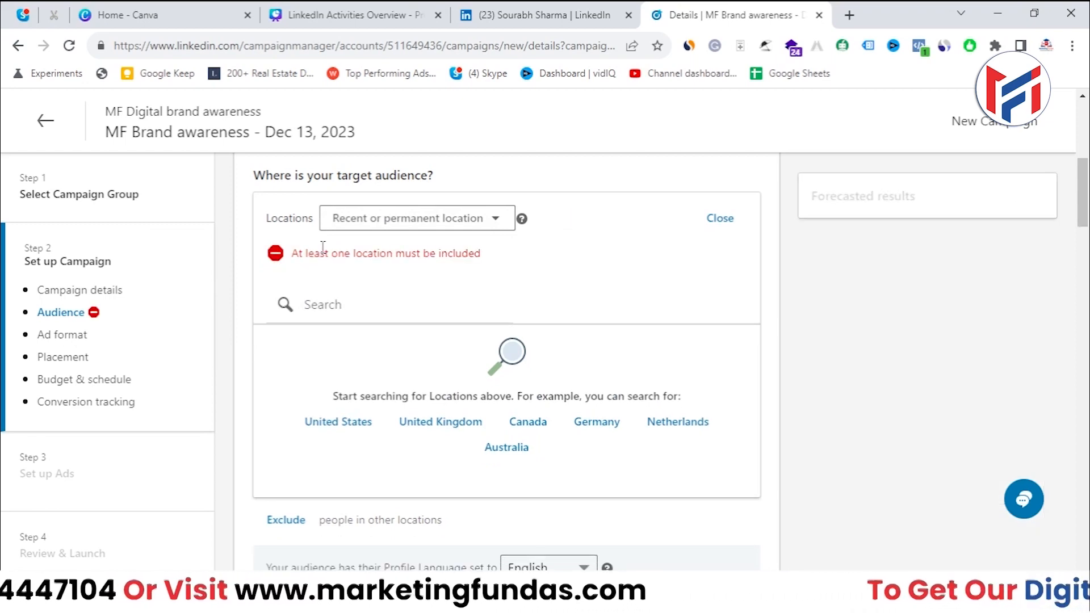
- Review the location type options and set the target audience's location type to Permanent location
click(373, 225)
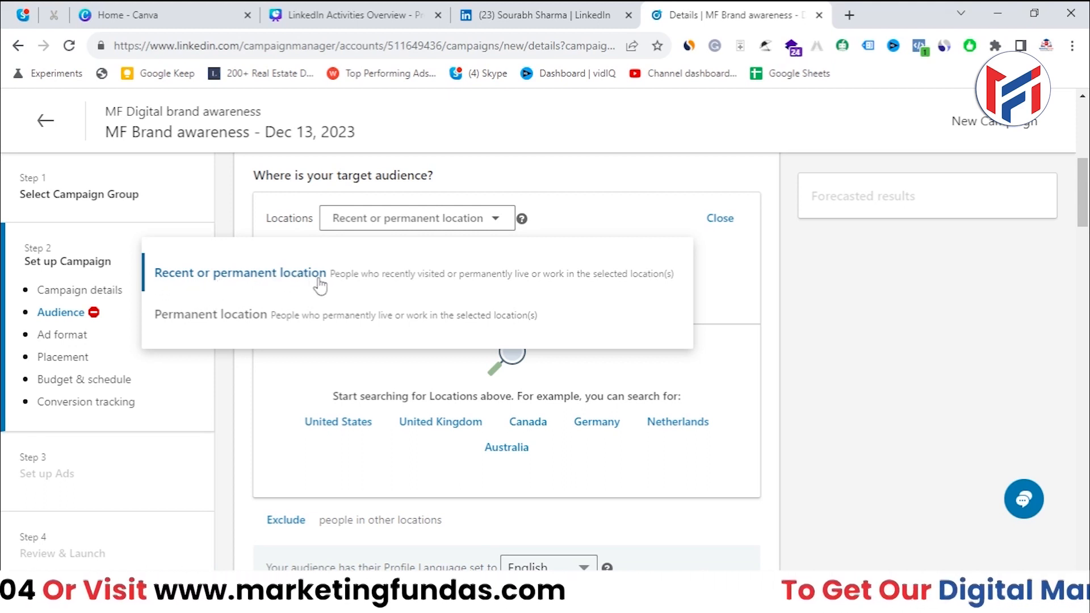
click(396, 276)
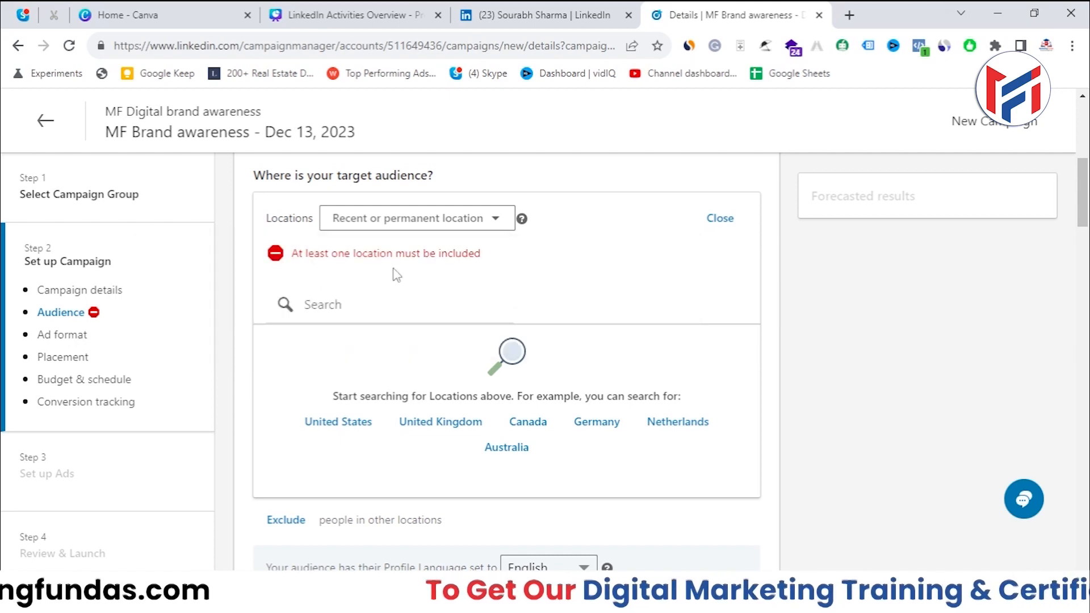
click(403, 308)
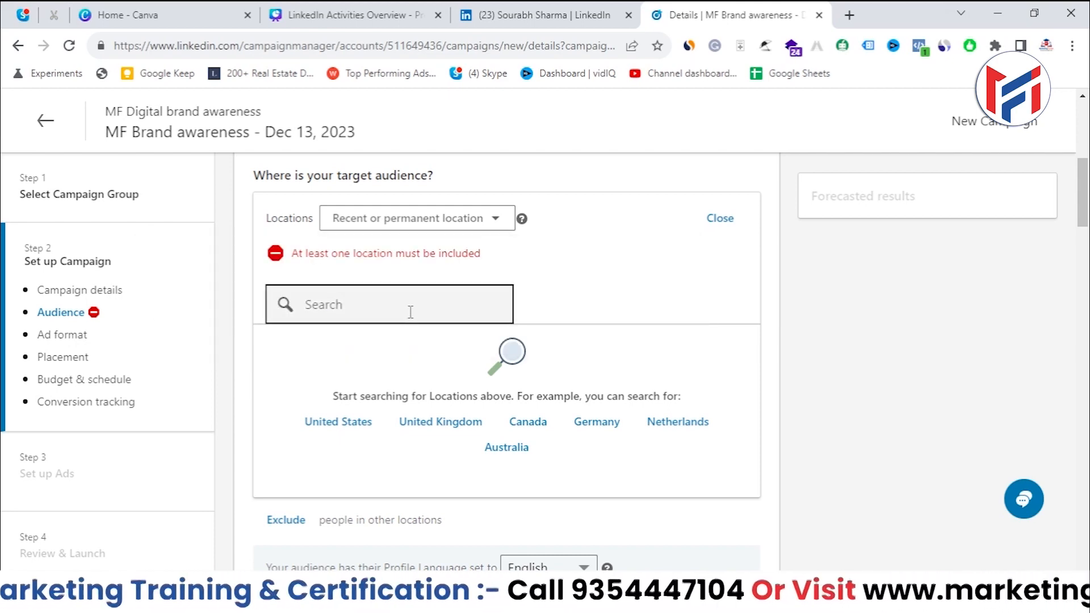
click(472, 220)
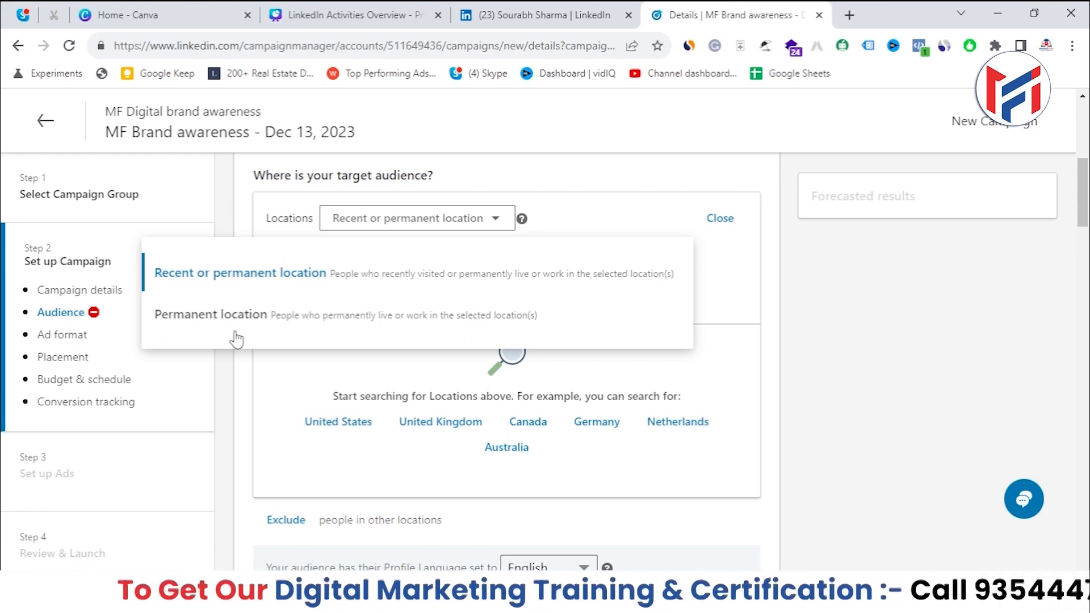
click(416, 314)
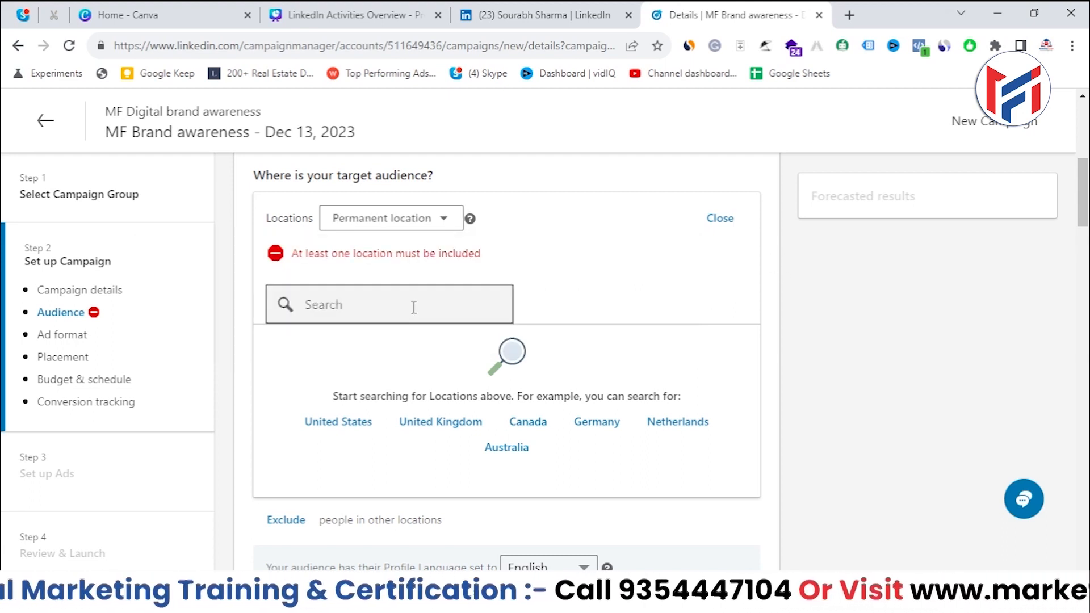
- Search for delhi, include Delhi, India as a target location, and check the other Delhi matches
click(401, 305)
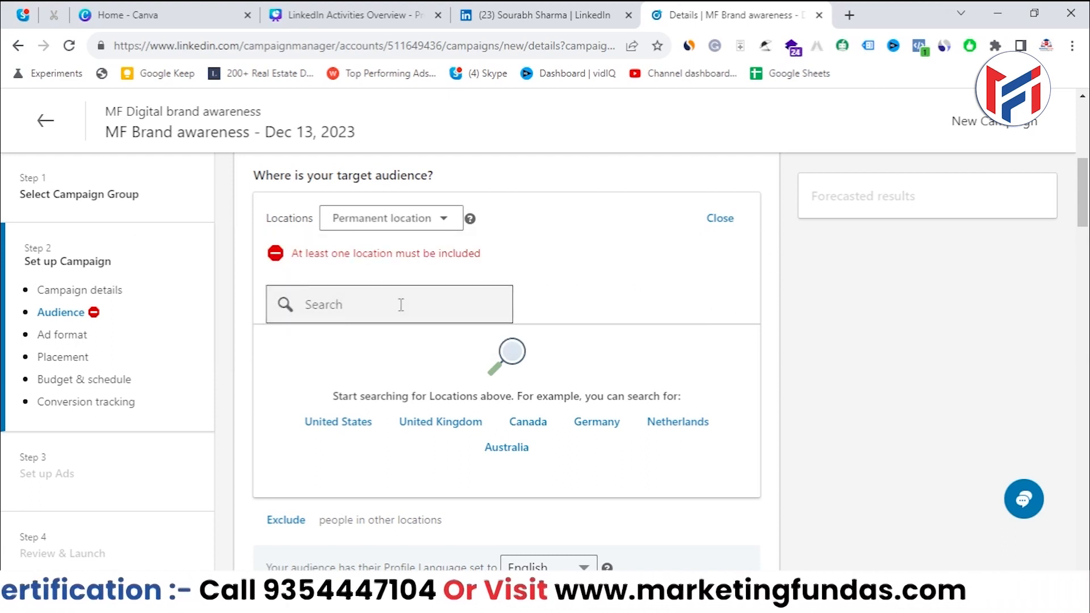
text(delhi)
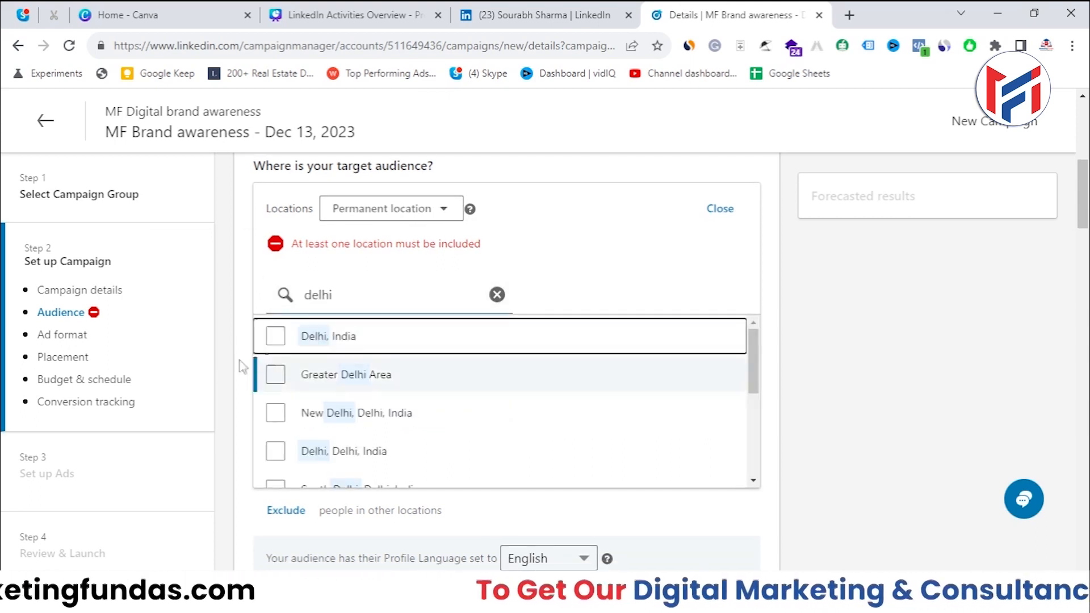
click(275, 336)
click(497, 304)
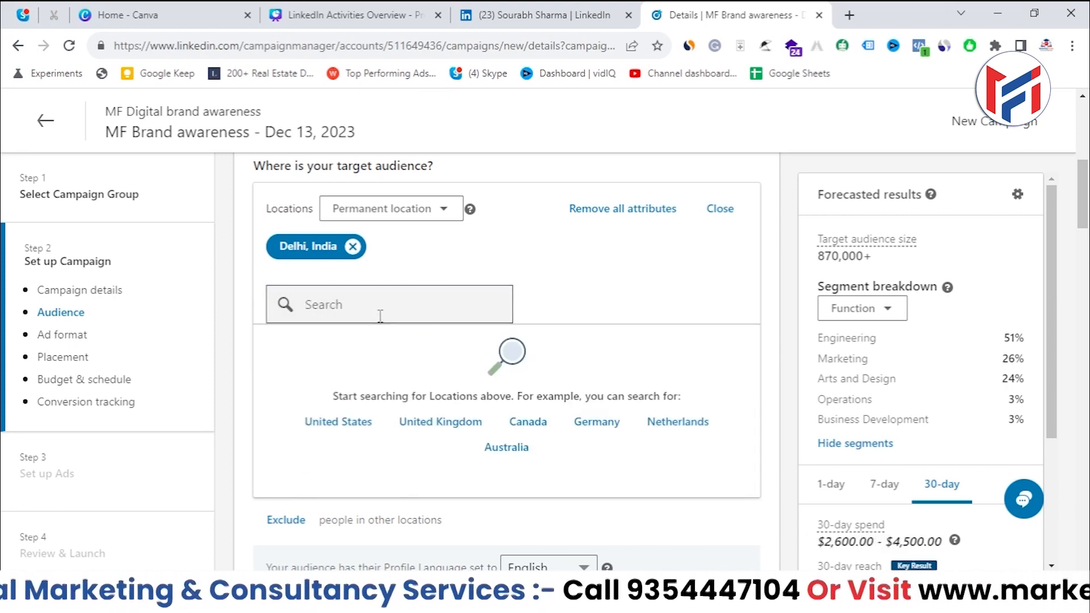
text(delhi)
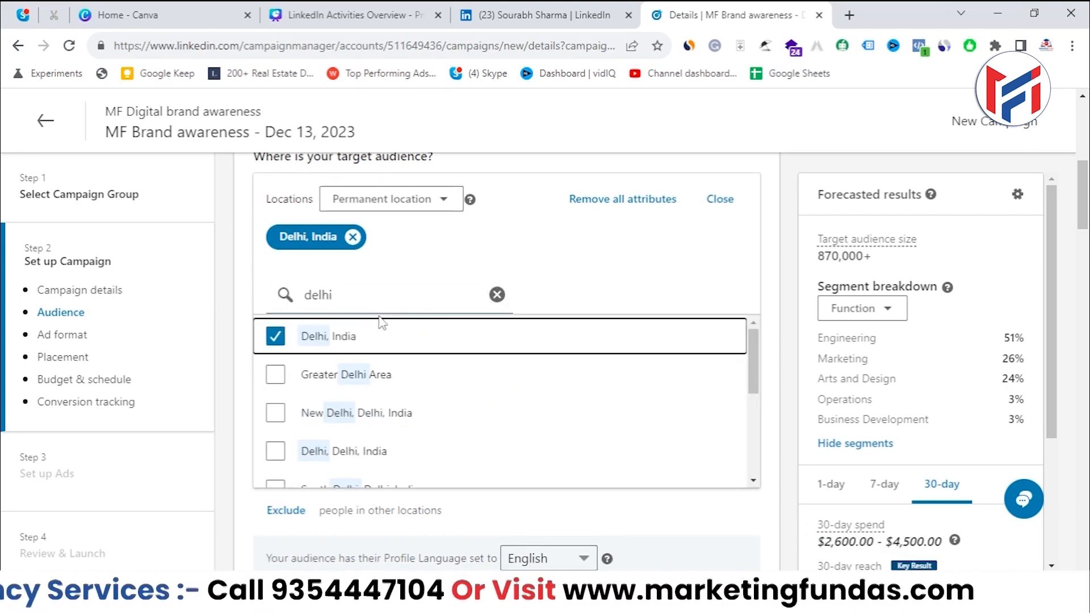
scroll(479, 396, down, 4)
scroll(479, 369, up, 4)
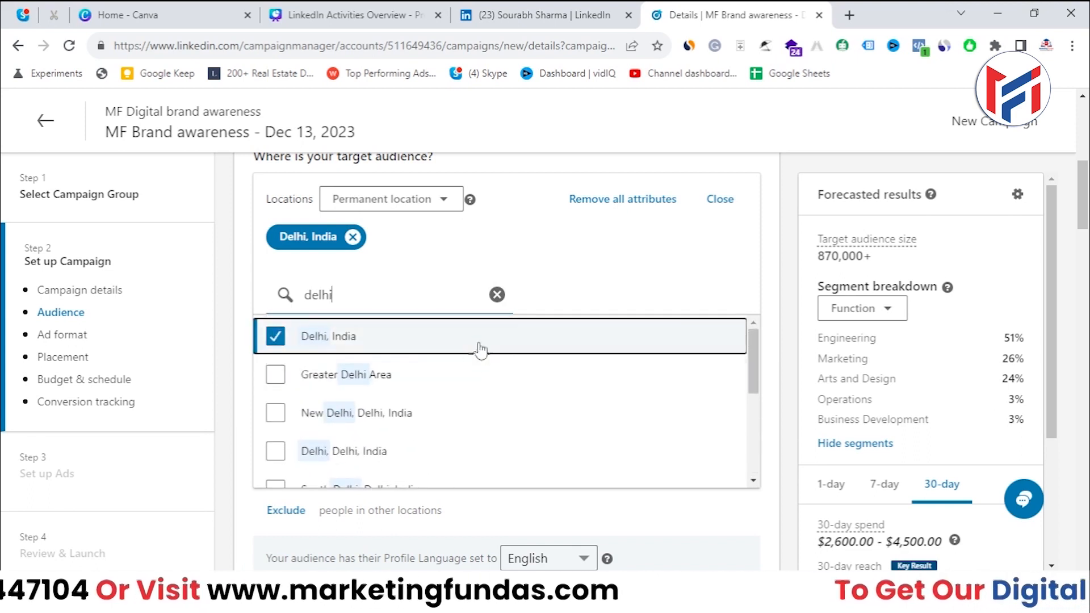
click(497, 294)
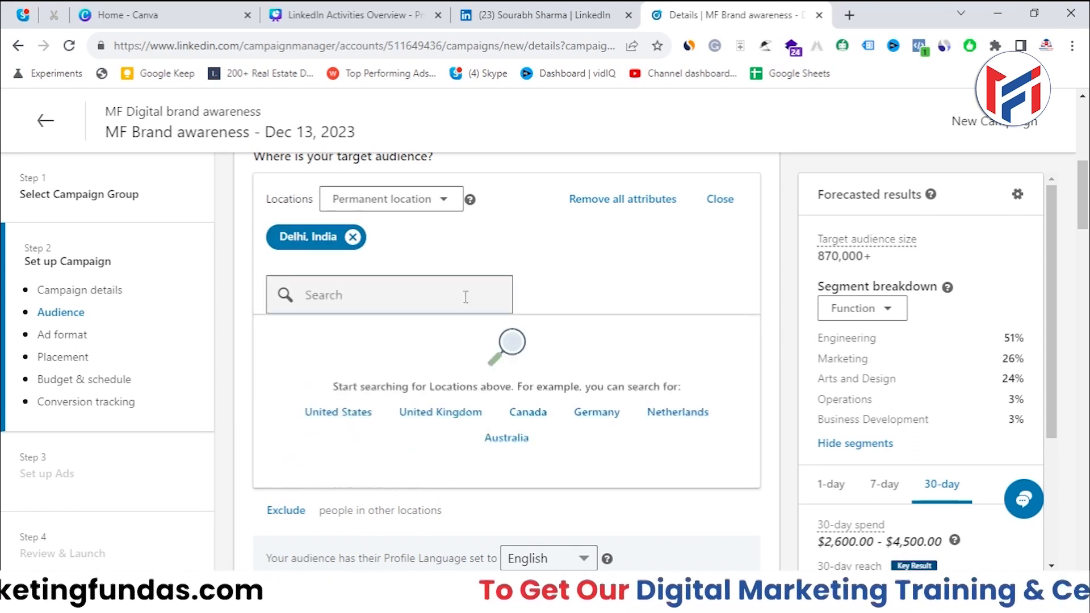
- Search the locations for mumbai and include Mumbai, Maharashtra, India in the target audience
click(393, 300)
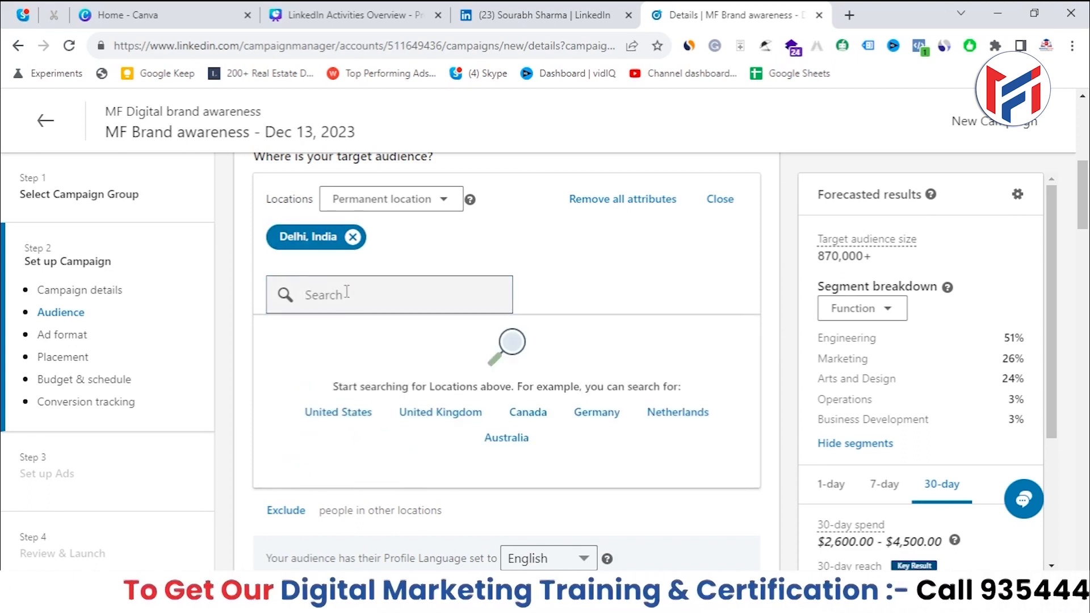
text(mum)
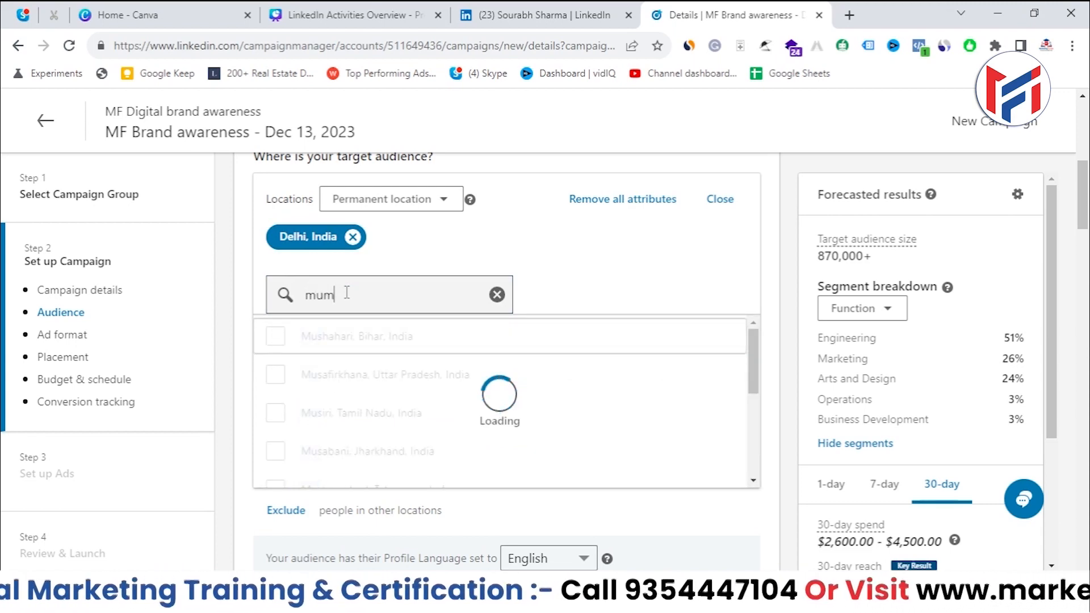
text(bai)
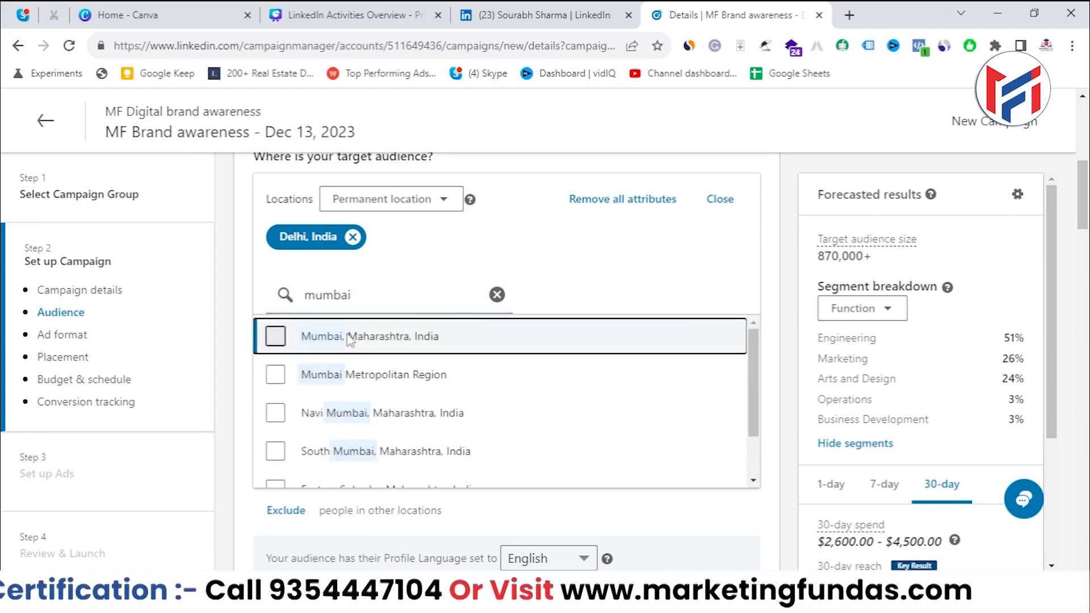
click(275, 336)
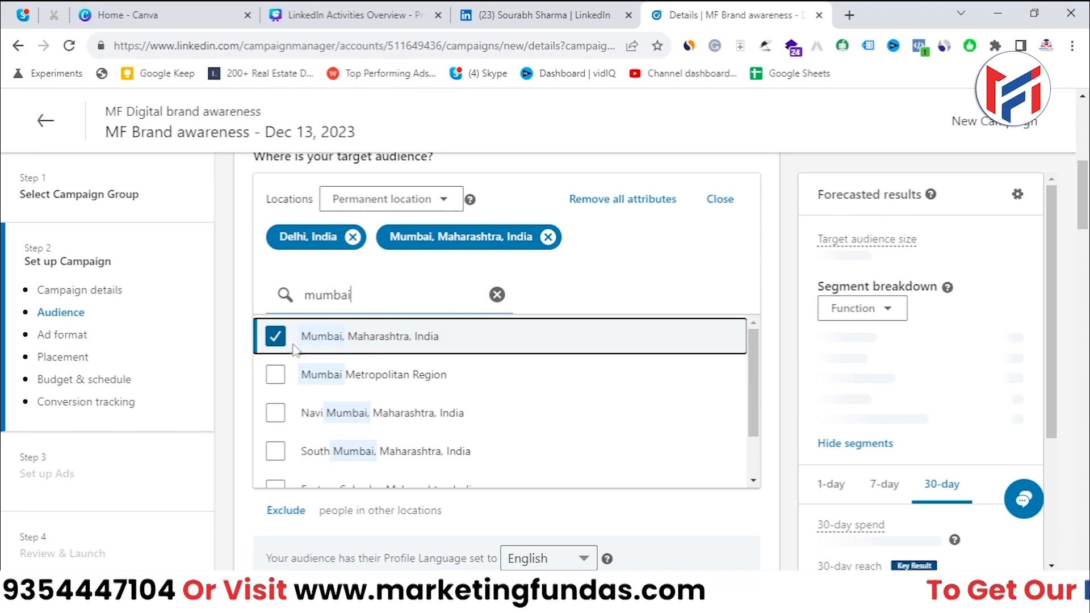
- Search the locations for kolkata and include Kolkata, West Bengal, India in the target audience
double_click(382, 305)
text(kolo)
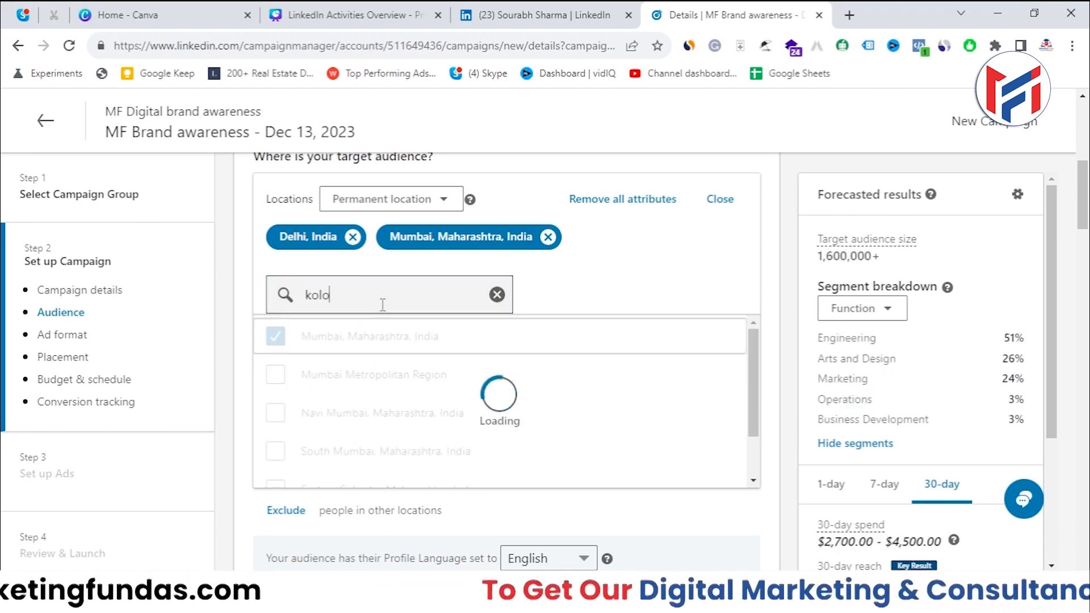
key(BackSpace)
text(kata)
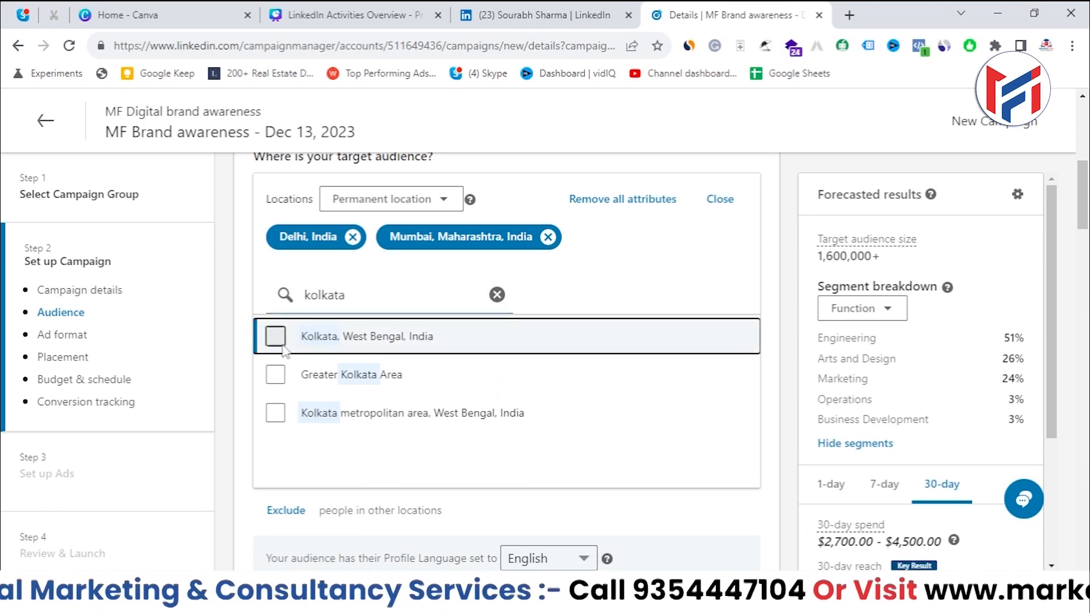
click(278, 339)
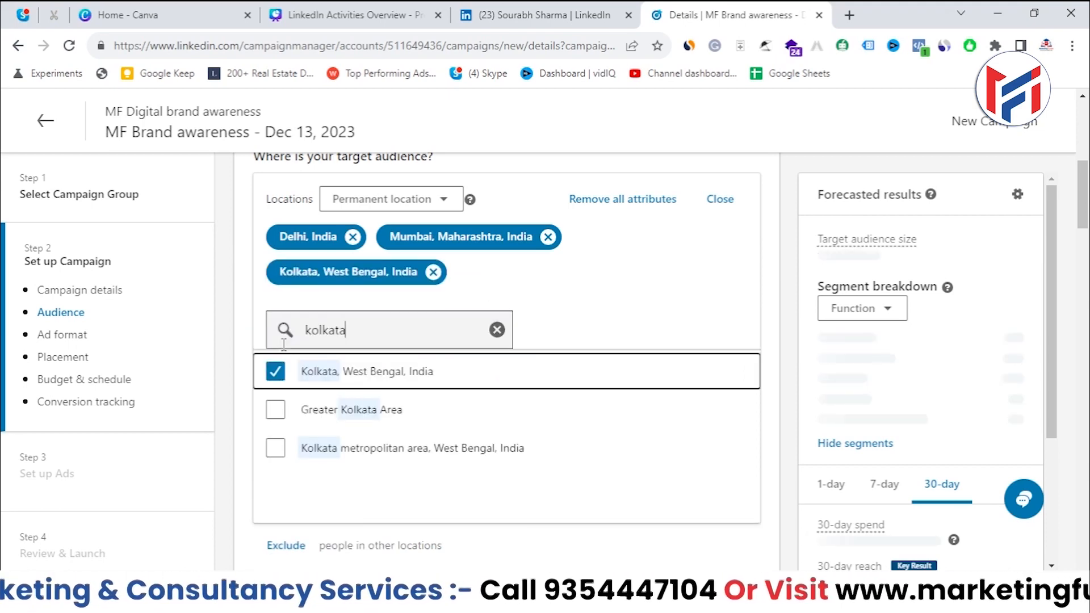
- Search the locations for new york and include New York, United States in the target audience
click(497, 330)
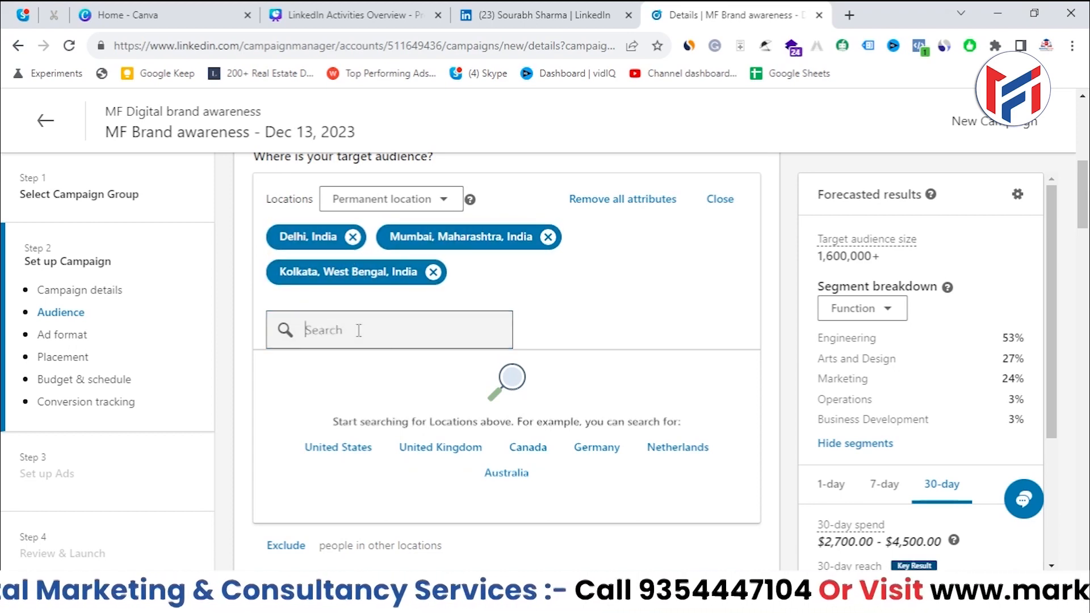
text(new yor)
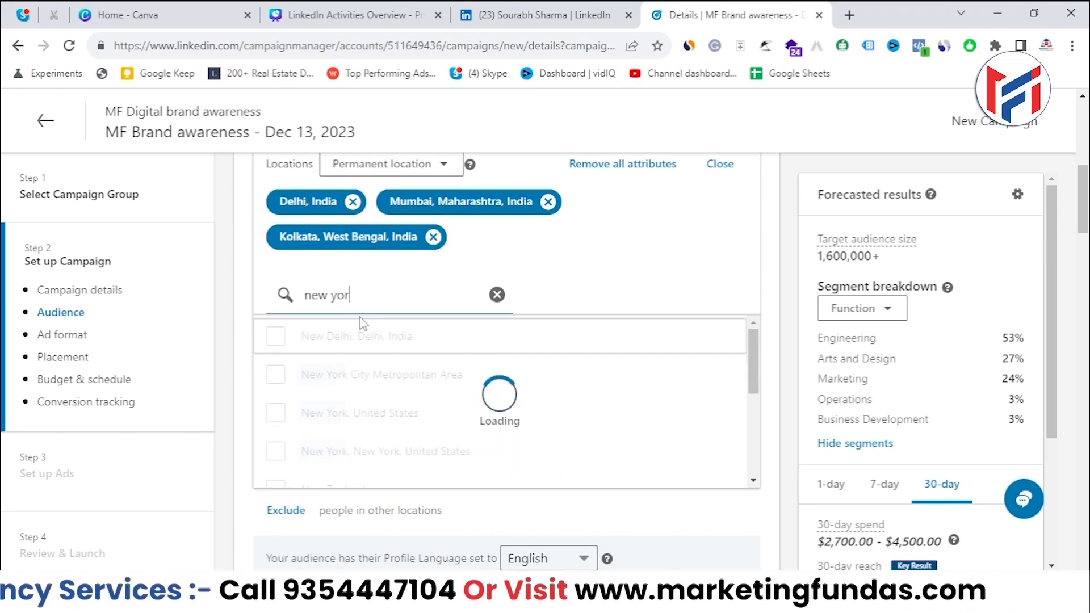
text(k)
click(359, 349)
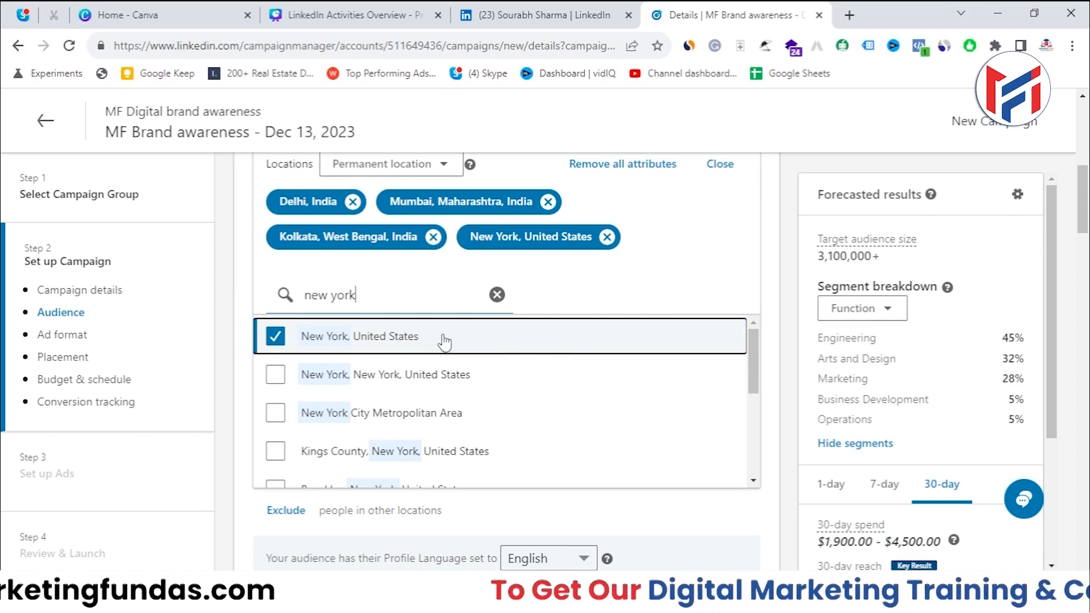
- Replace the location search with mont and include Montreal, Quebec, Canada in the target audience
drag(356, 295, 306, 295)
key(BackSpace)
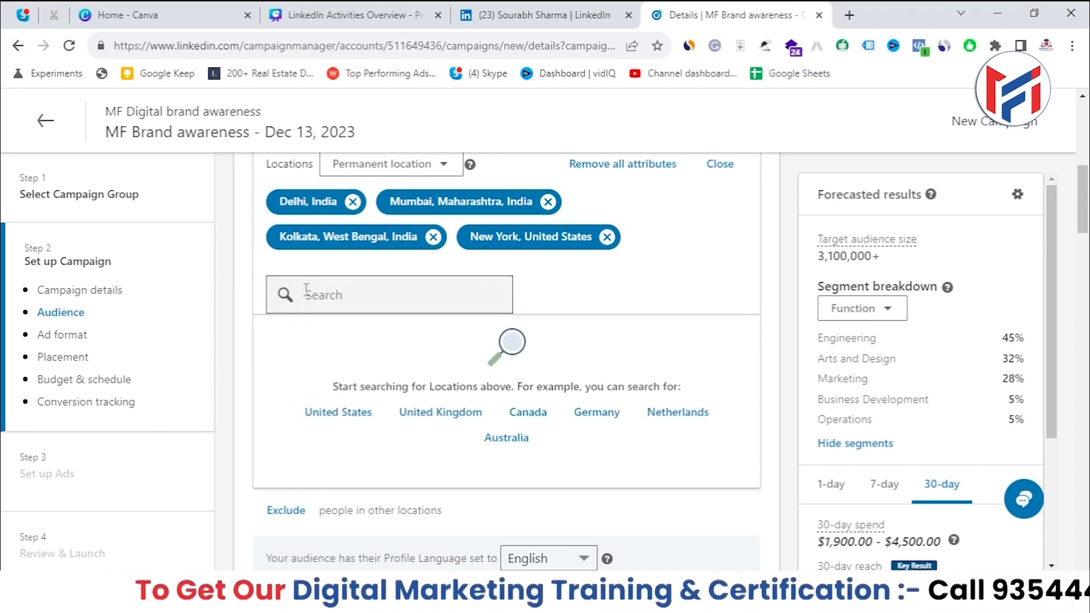
text(mont)
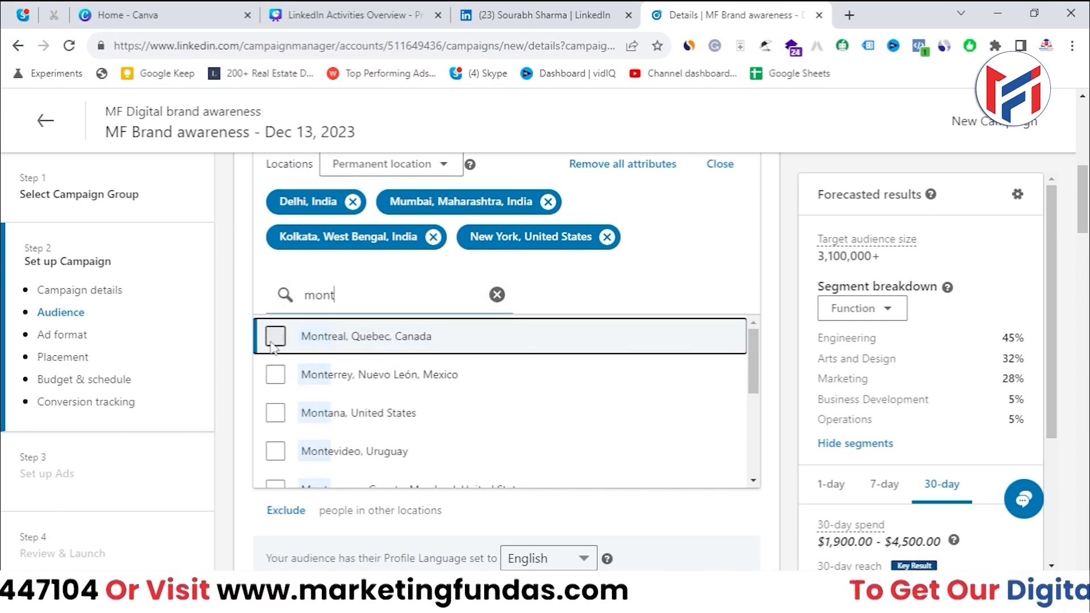
click(269, 344)
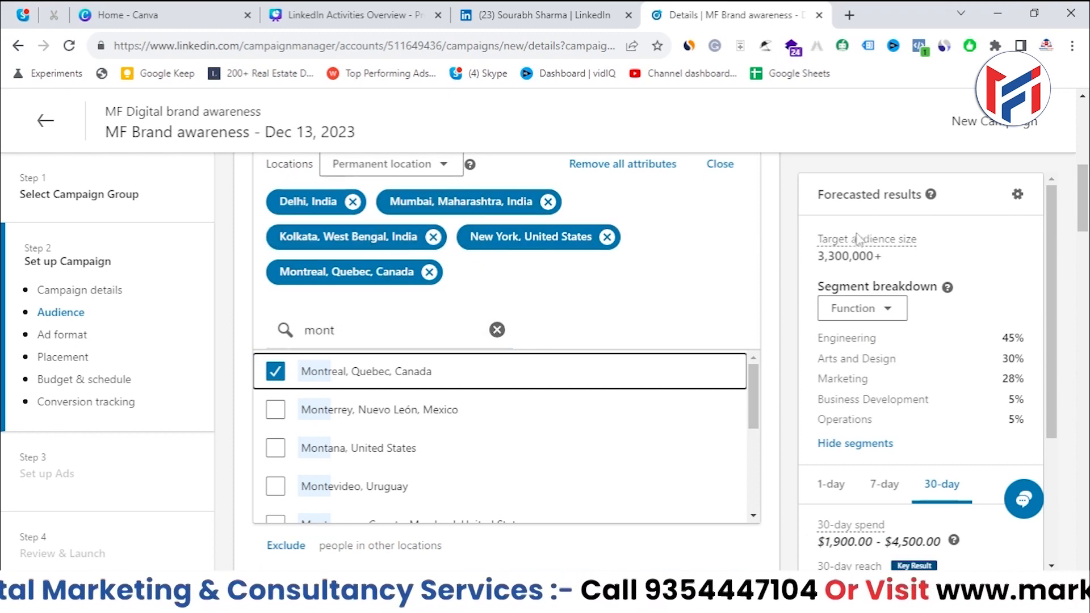
- Examine the forecasted target audience size and 30-day spend, and review the list of included locations
drag(823, 254, 878, 259)
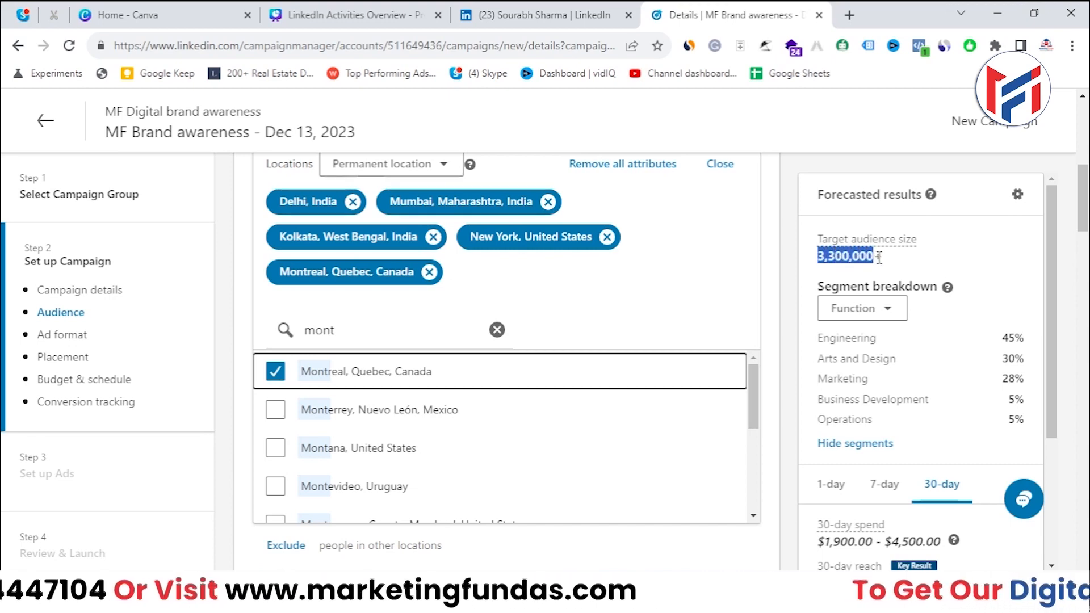
click(801, 319)
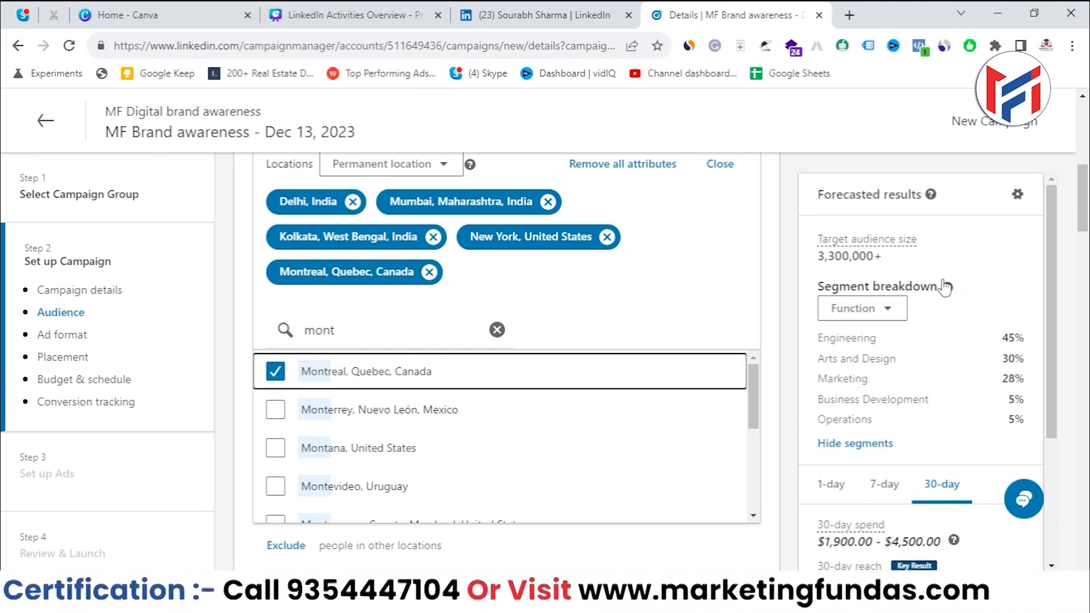
scroll(928, 403, down, 3)
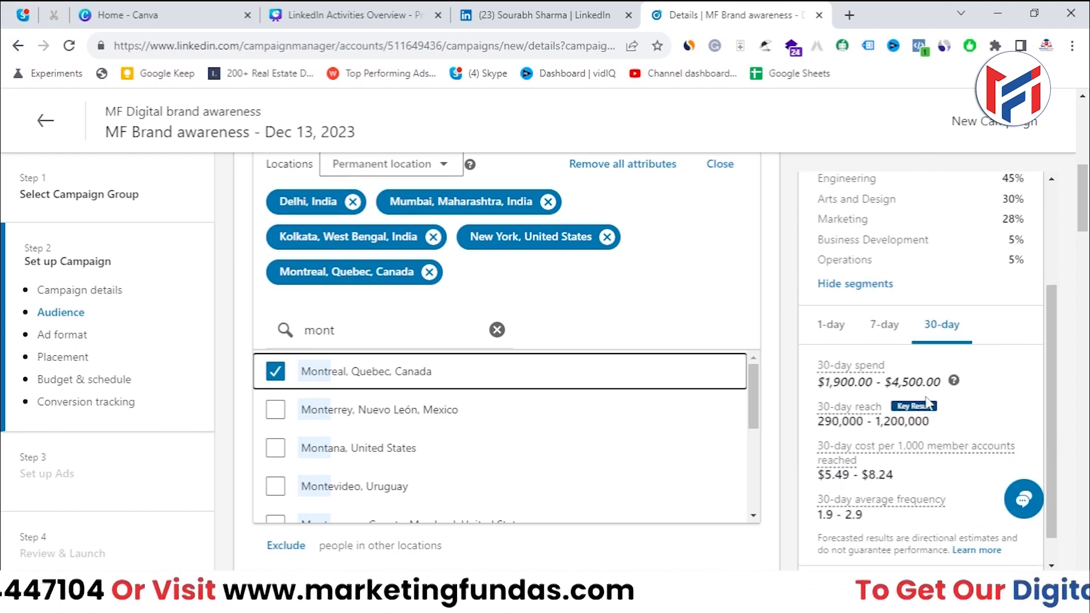
drag(830, 380, 920, 381)
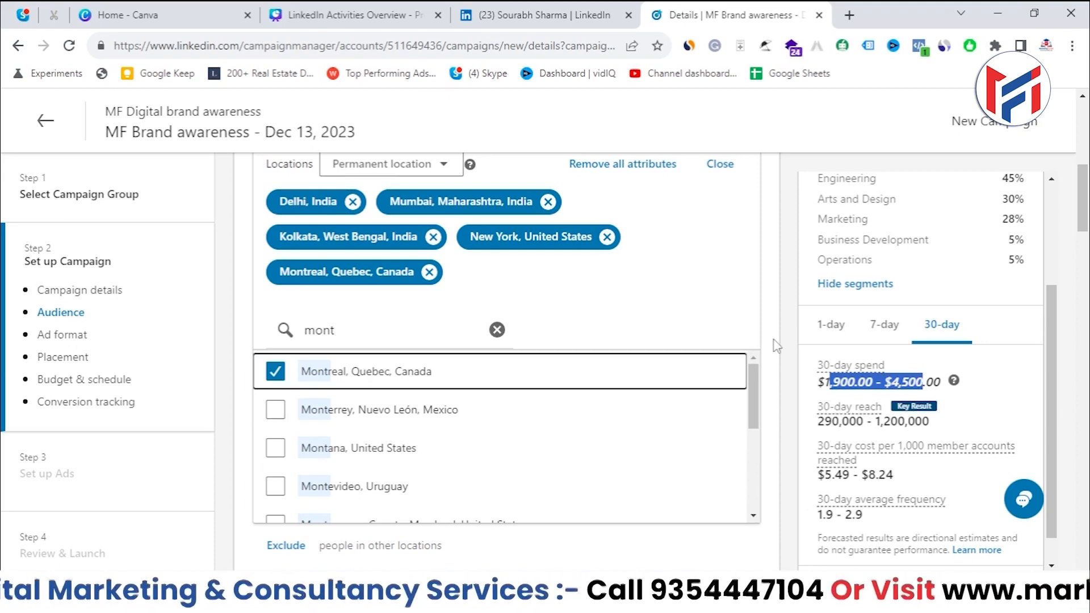
click(784, 284)
scroll(789, 293, up, 3)
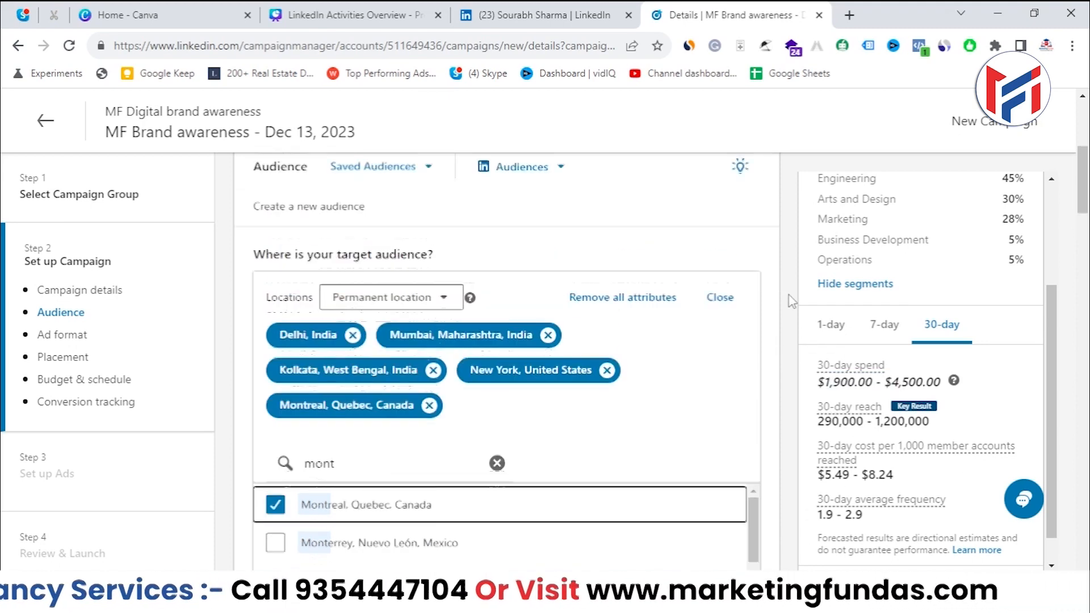
scroll(792, 301, down, 1)
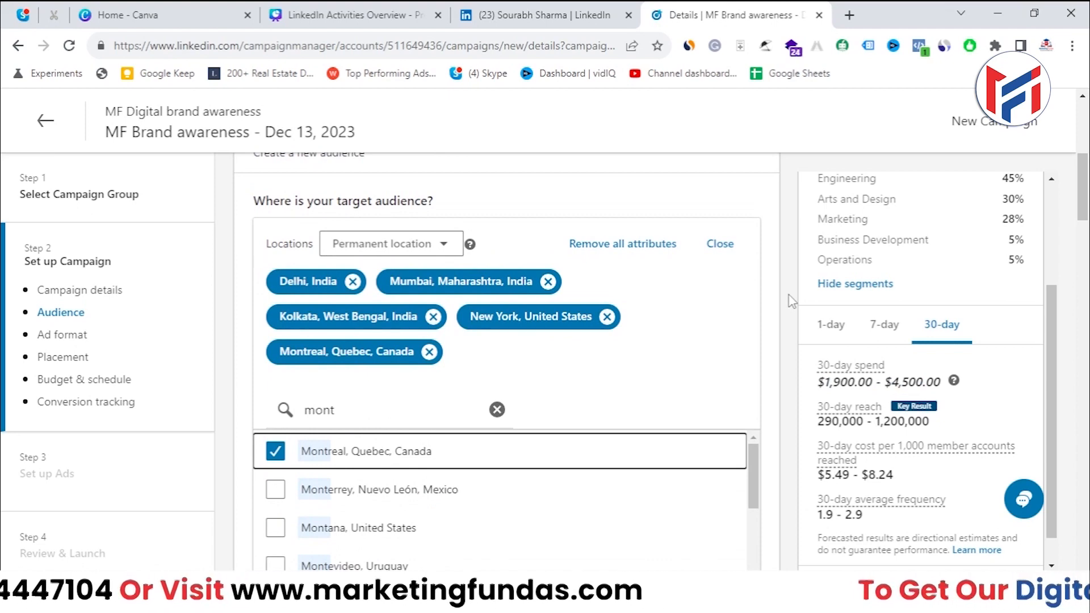
scroll(792, 301, down, 2)
scroll(549, 327, up, 4)
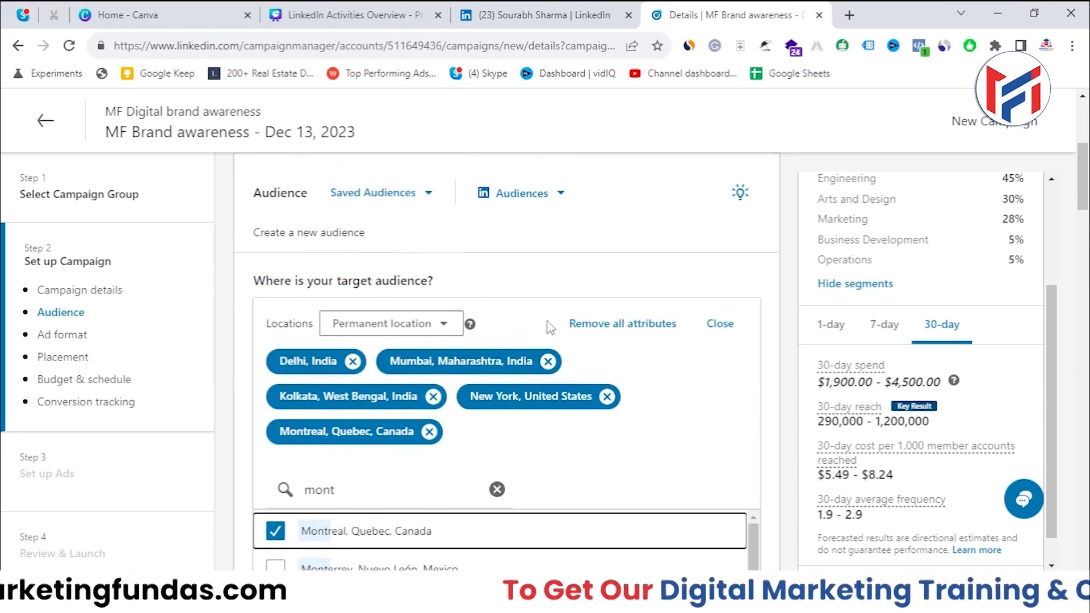
scroll(550, 328, down, 4)
scroll(550, 307, down, 2)
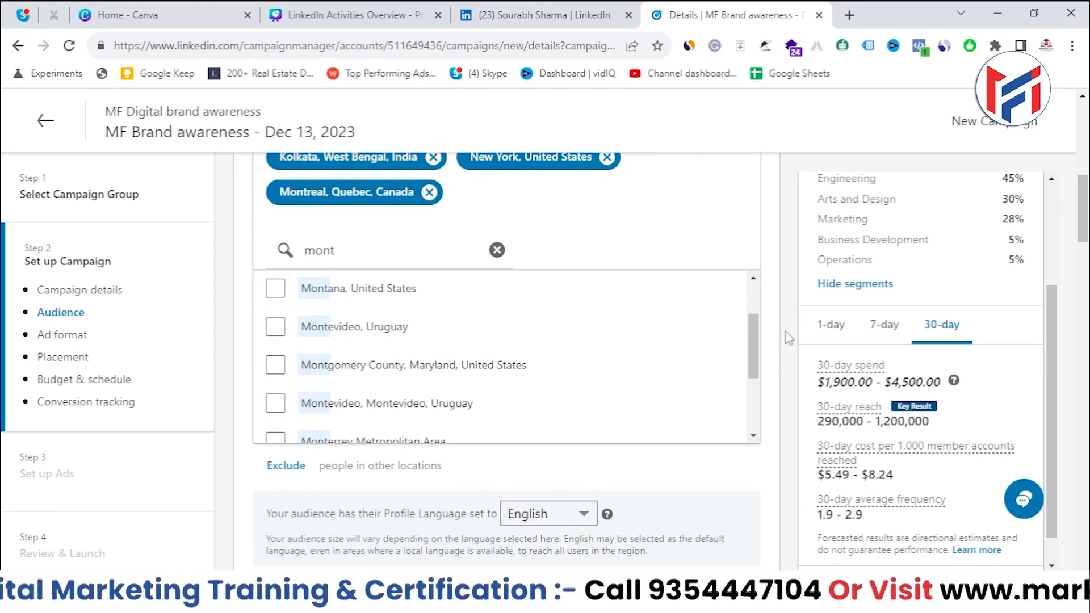
- Clear the included-location search and exclude South Delhi, Delhi, India from the audience by searching for south delhi
click(498, 251)
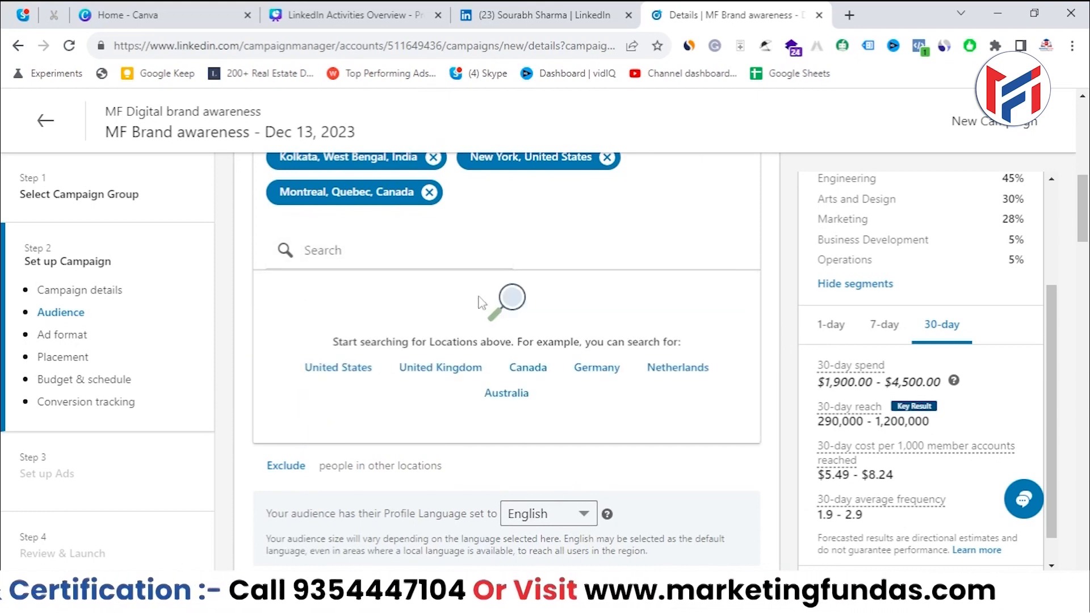
scroll(481, 301, up, 2)
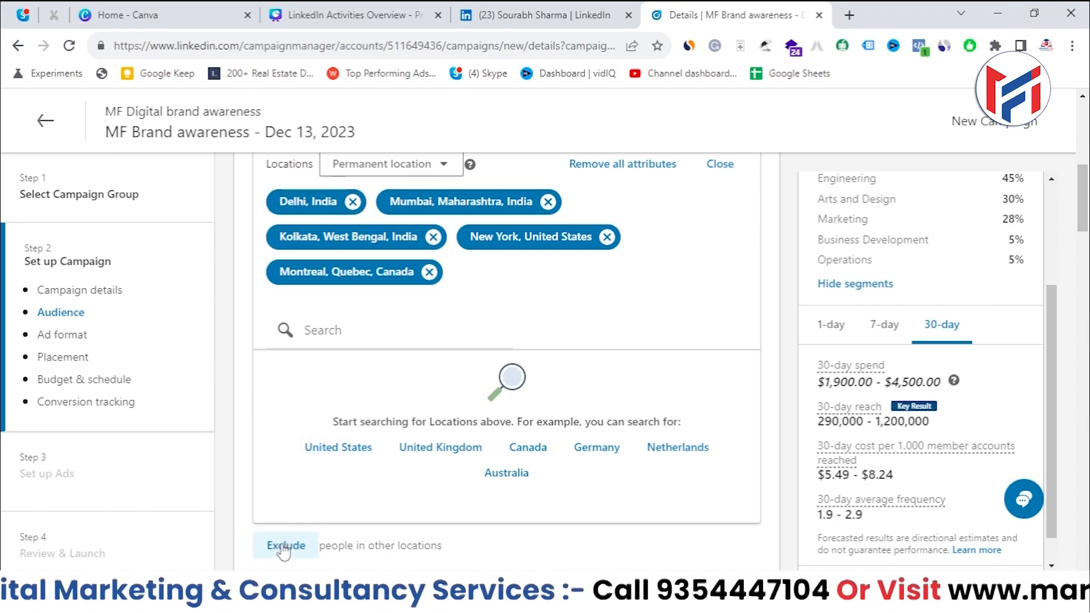
scroll(280, 557, down, 1)
click(286, 466)
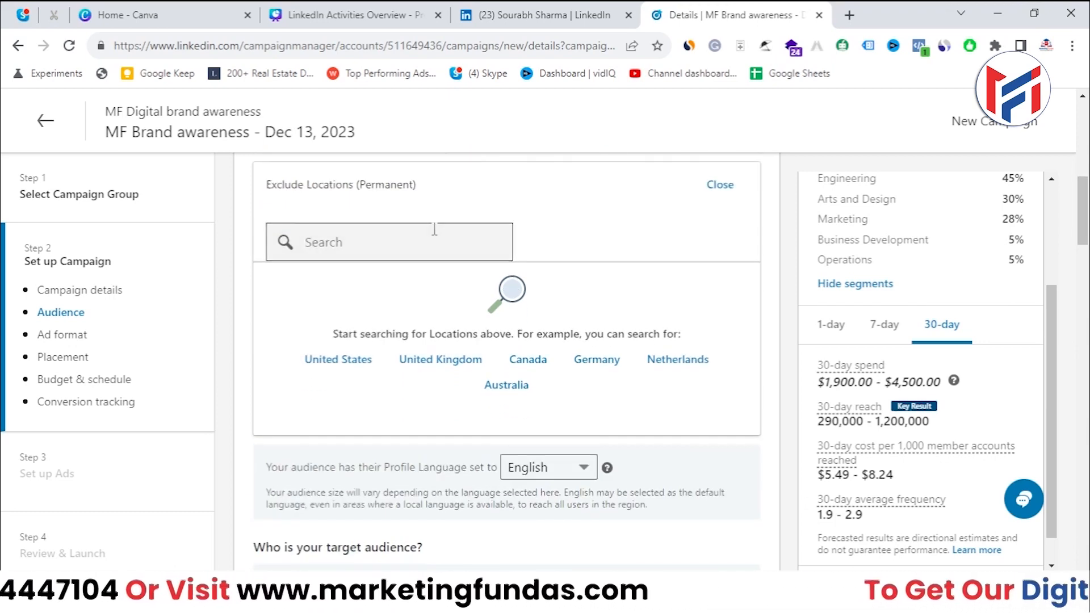
text(south )
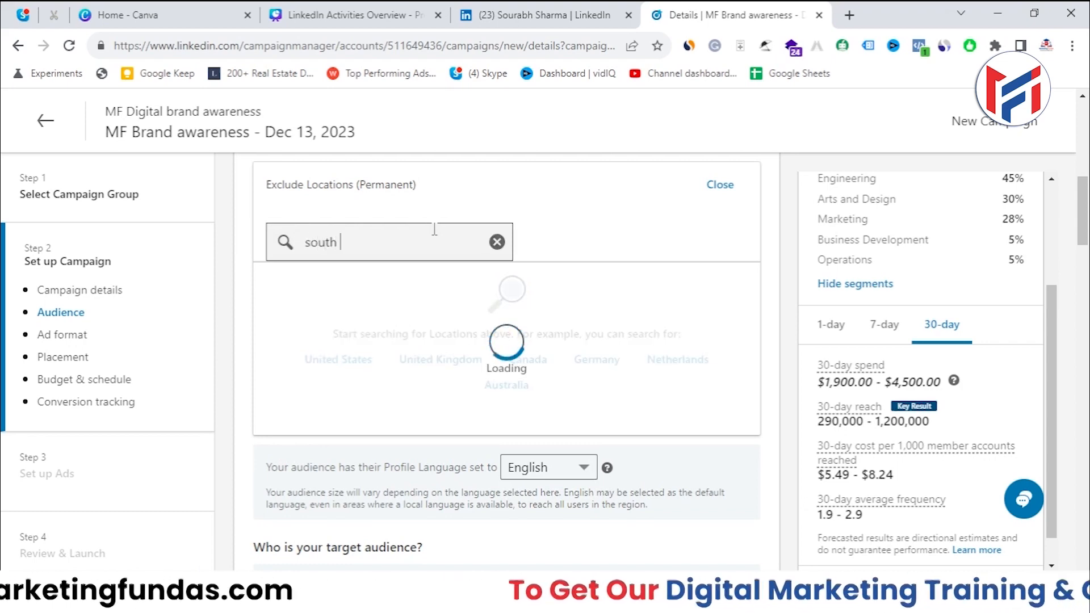
text(delhi)
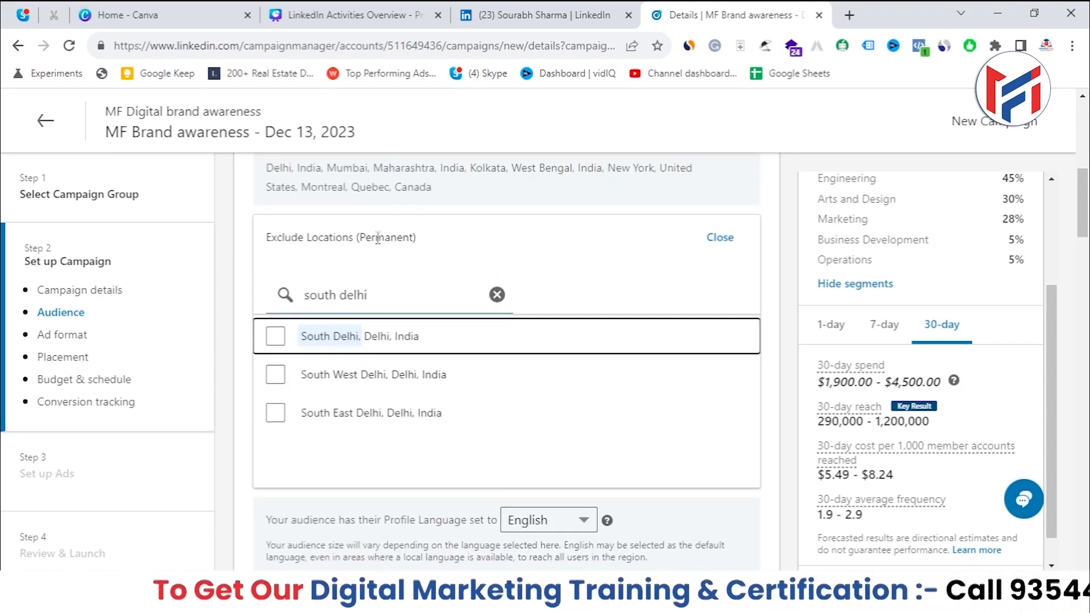
click(278, 340)
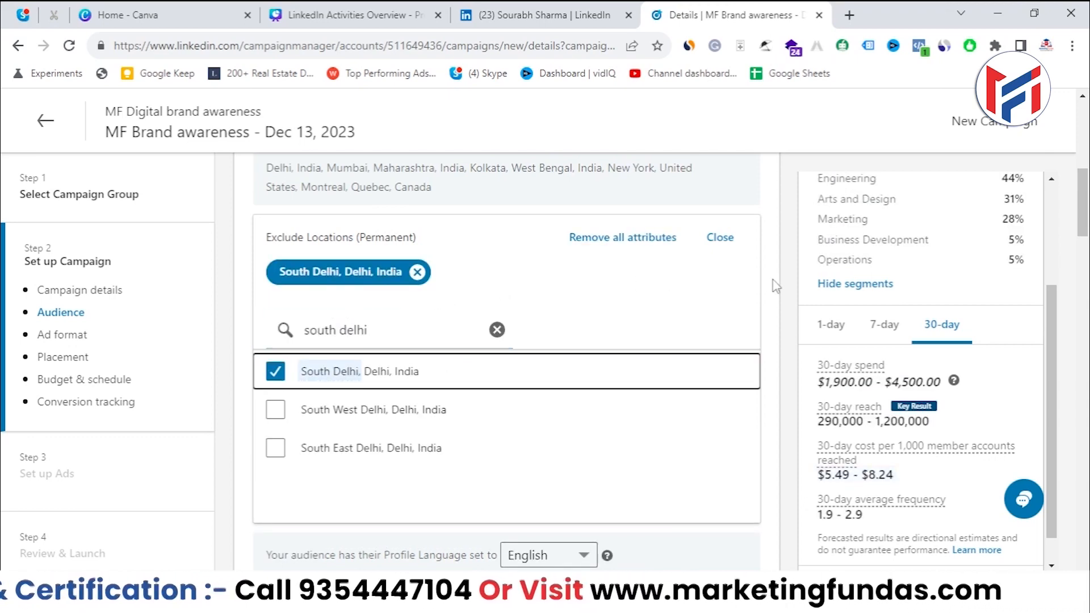
- Examine the profile language options and the job functions that define the target audience
scroll(758, 273, up, 4)
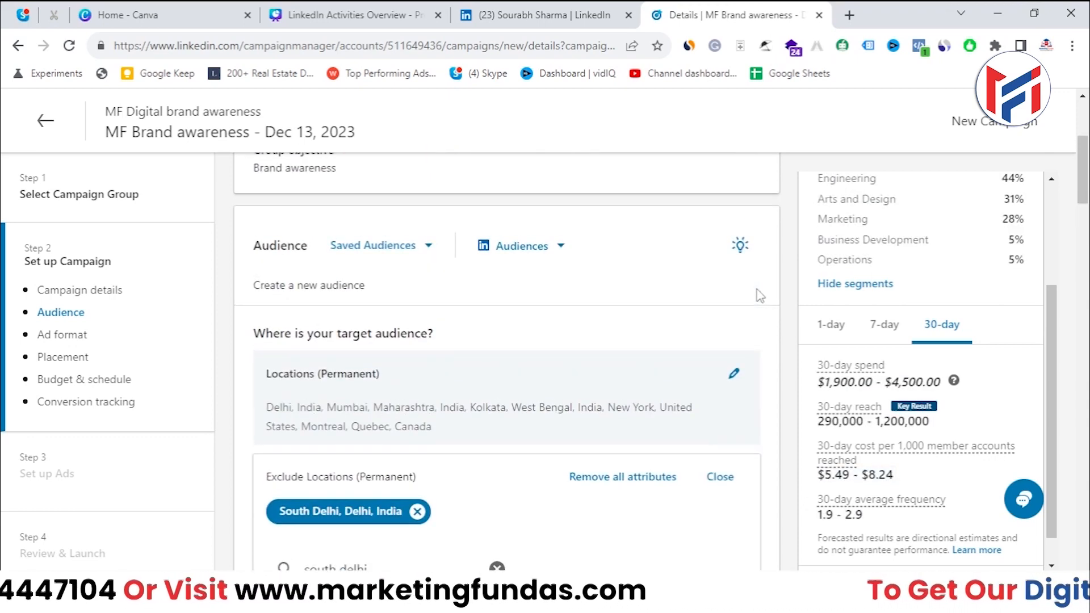
scroll(647, 418, down, 7)
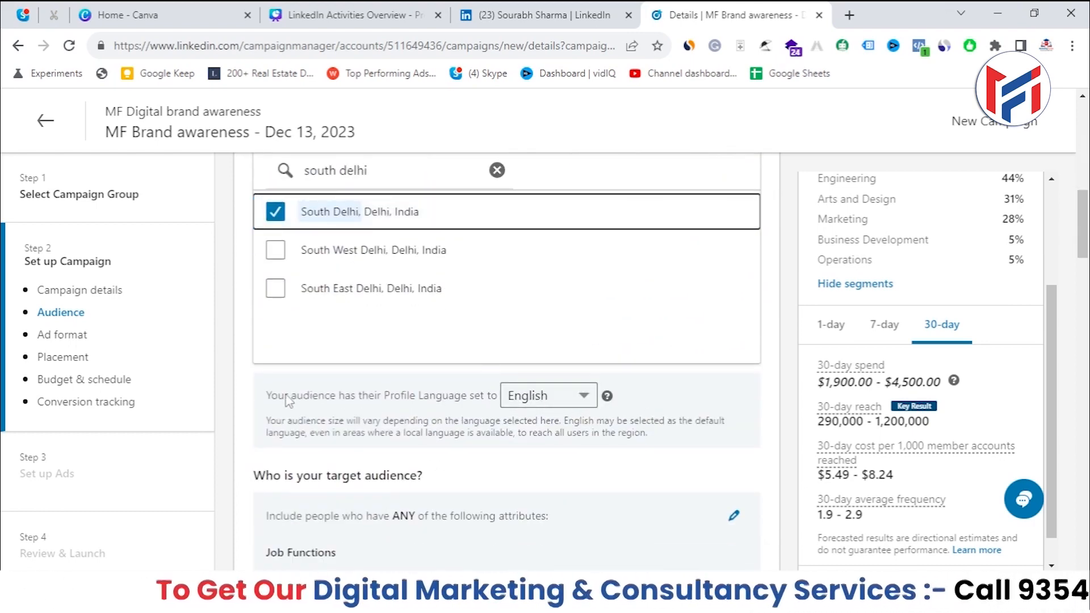
drag(272, 396, 485, 396)
click(545, 396)
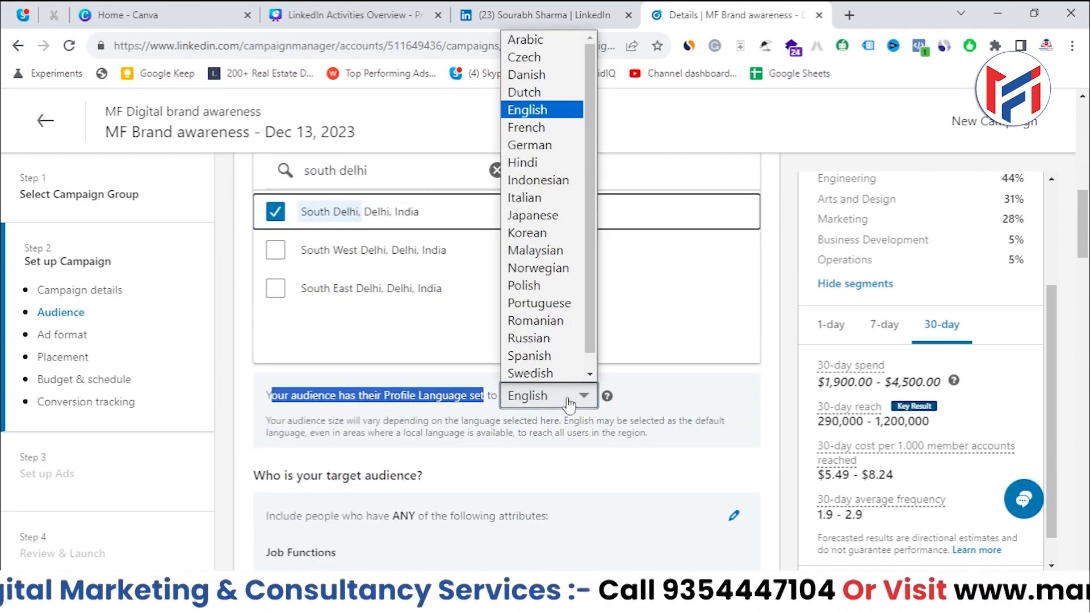
drag(591, 174, 605, 148)
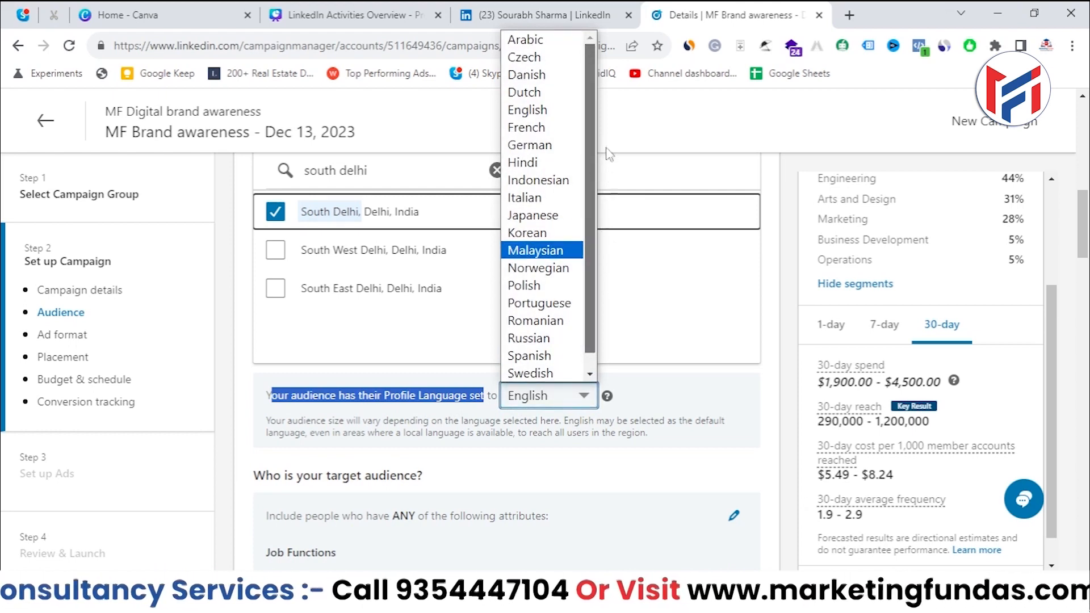
click(777, 396)
scroll(778, 394, down, 4)
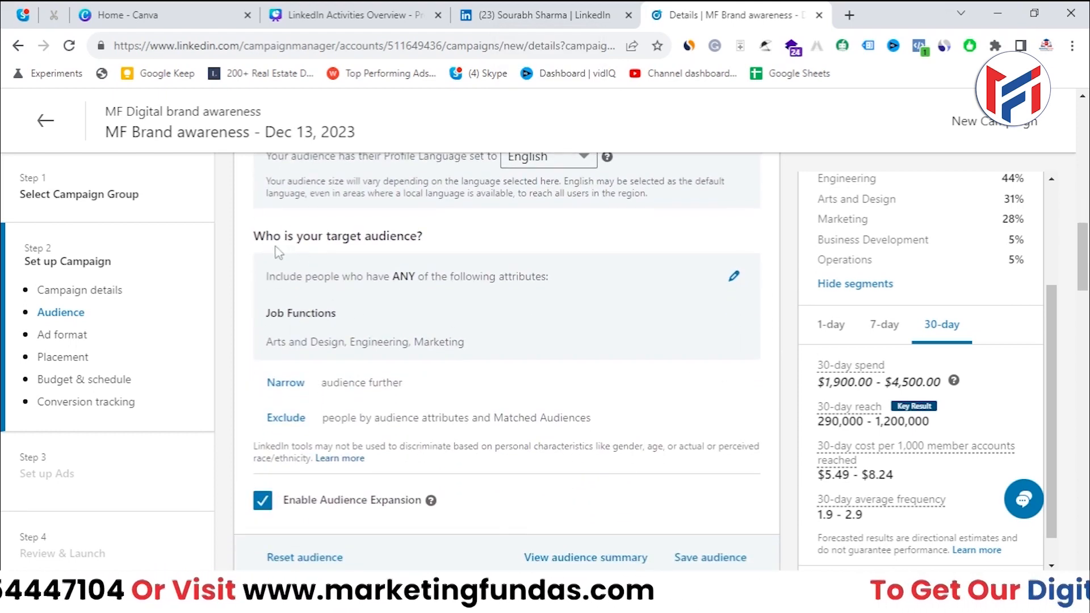
drag(244, 235, 452, 231)
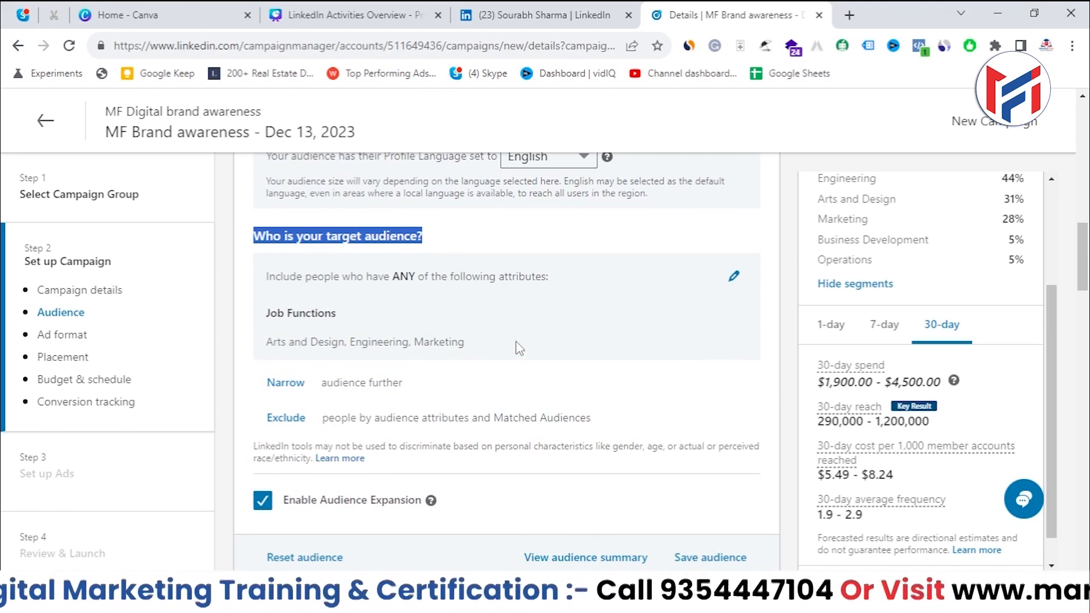
drag(519, 347, 248, 355)
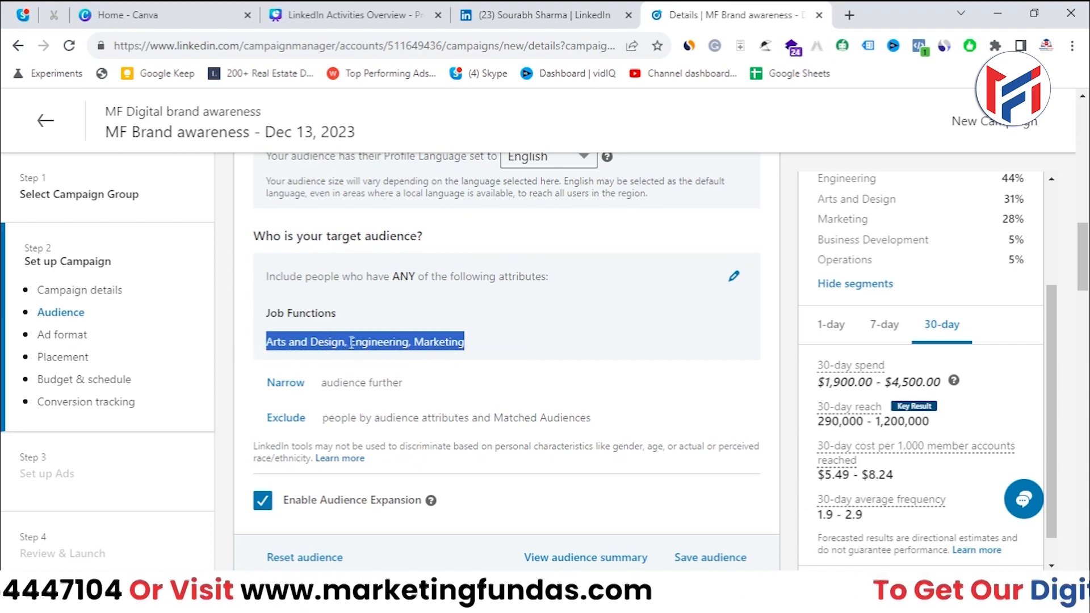
drag(478, 348, 230, 349)
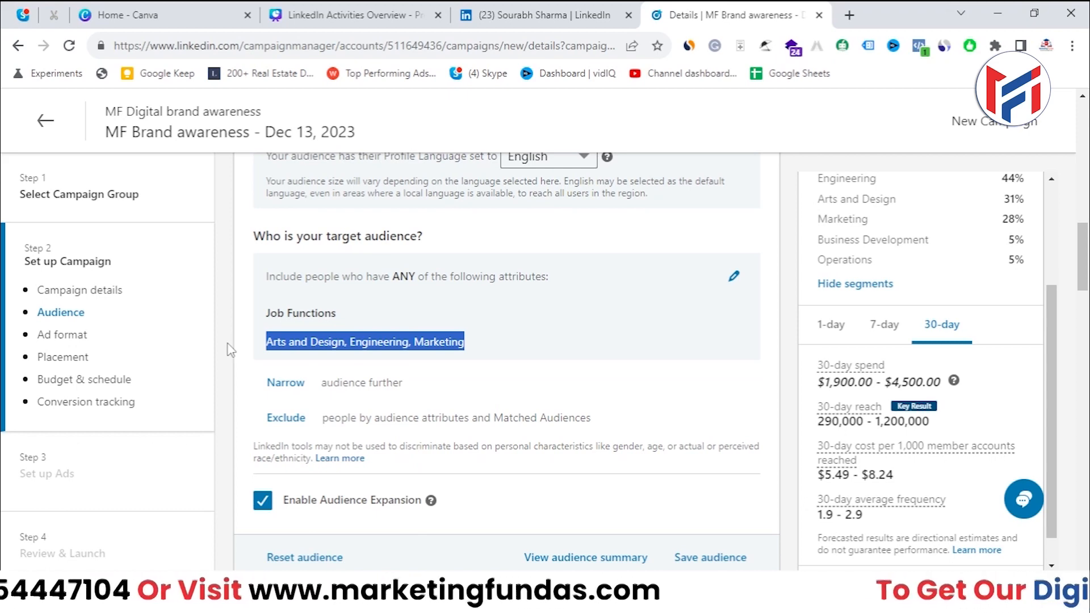
scroll(437, 331, down, 4)
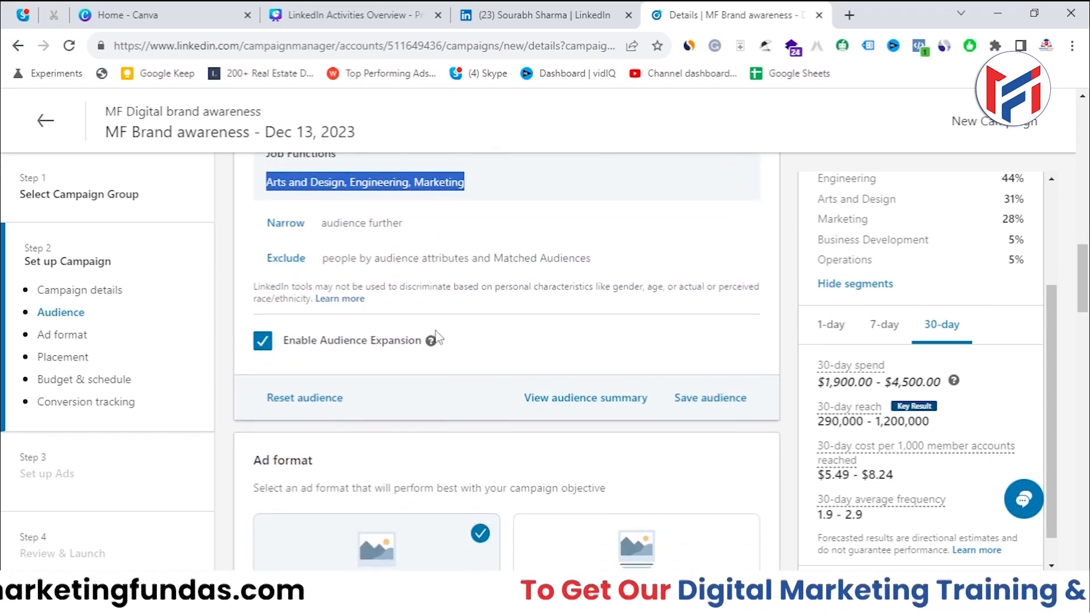
- Edit the included audience attributes and remove all of the job functions
scroll(437, 330, up, 3)
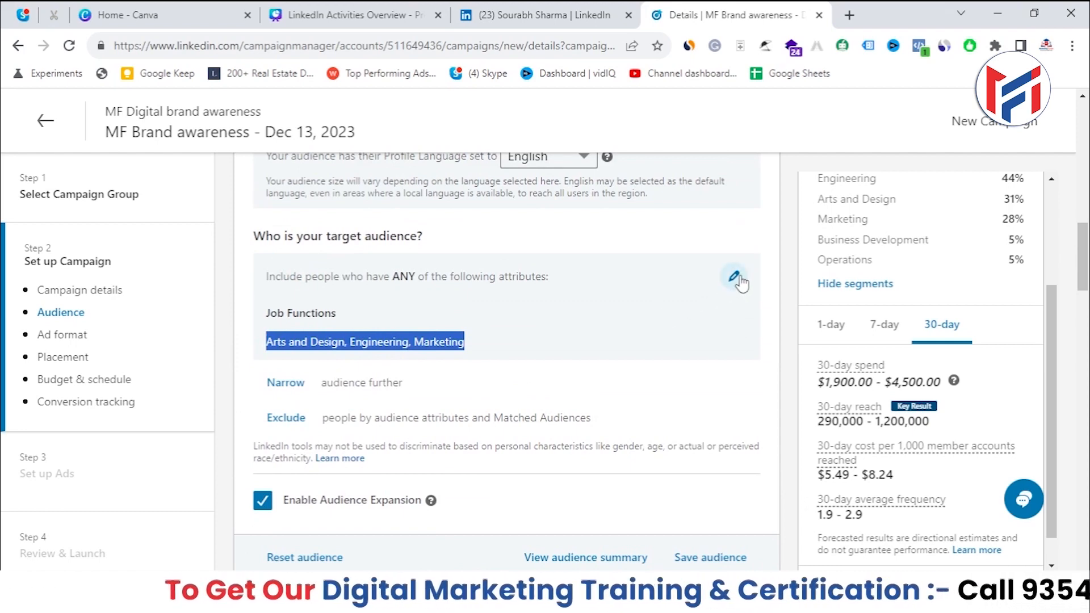
click(734, 277)
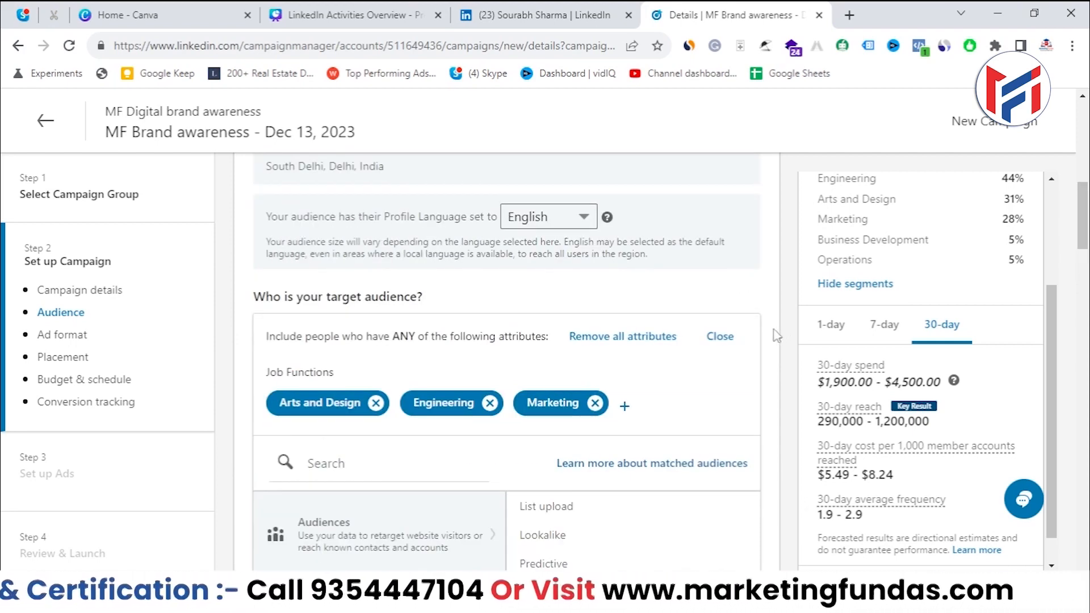
scroll(776, 336, down, 3)
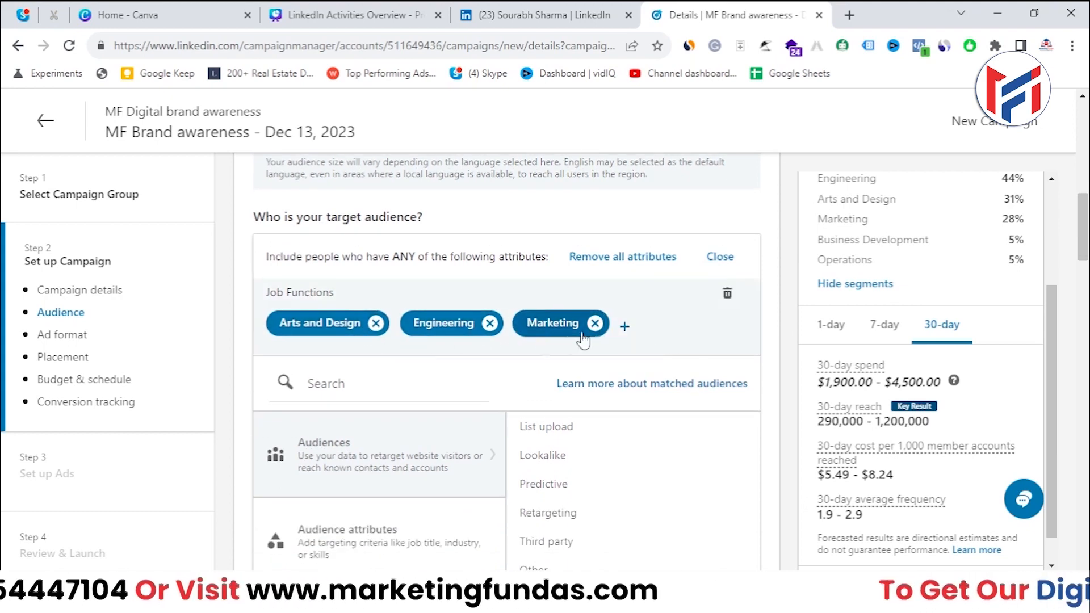
click(618, 262)
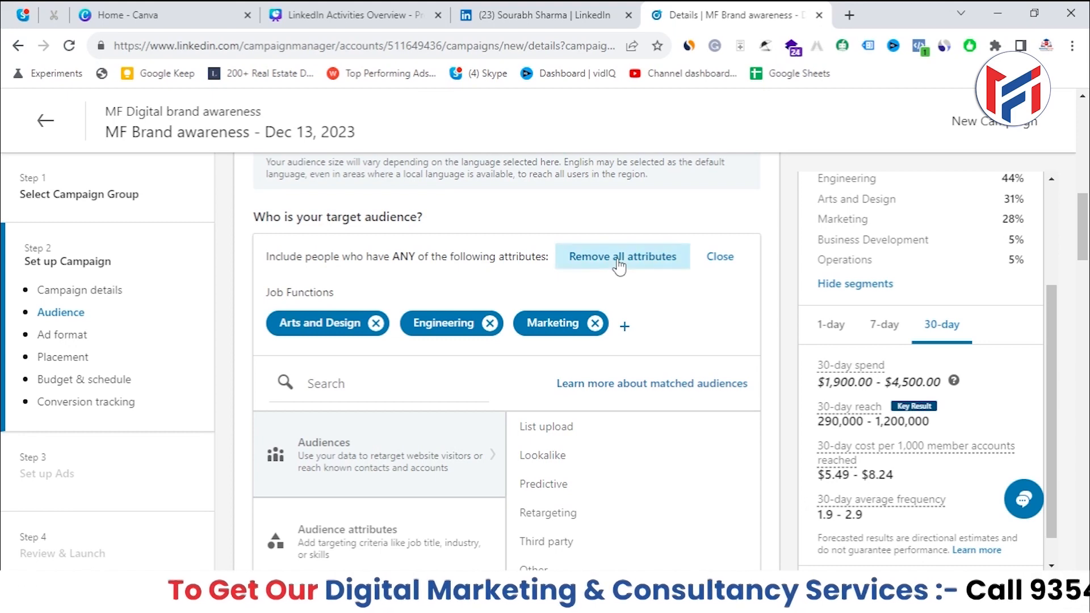
click(666, 214)
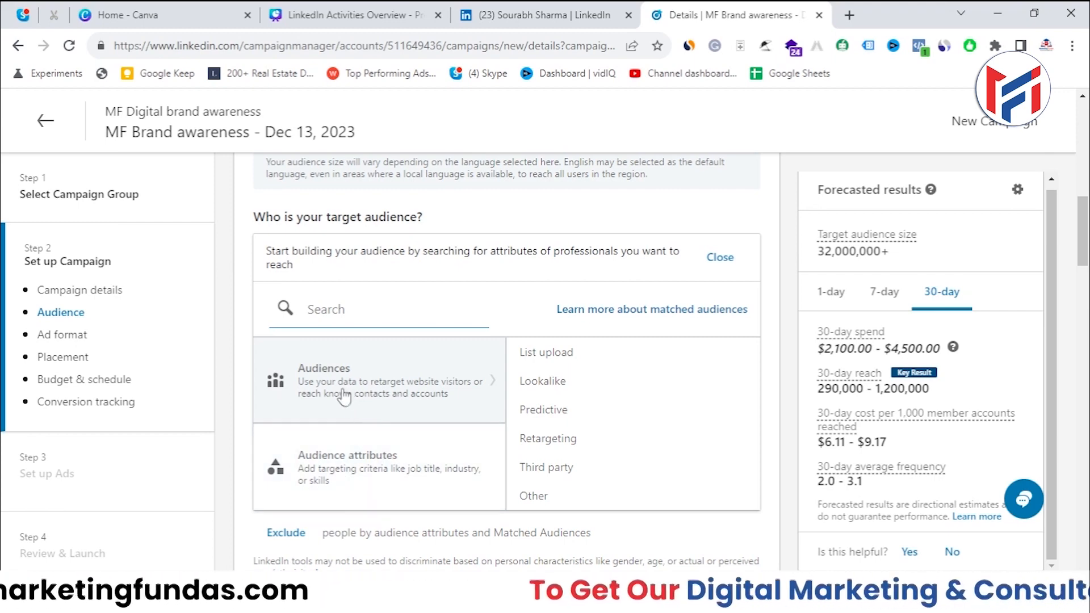
- Explore the audience attribute categories: Company, Demographics with Member Age, Education, Job Experience, and Interests and Traits
text(\)
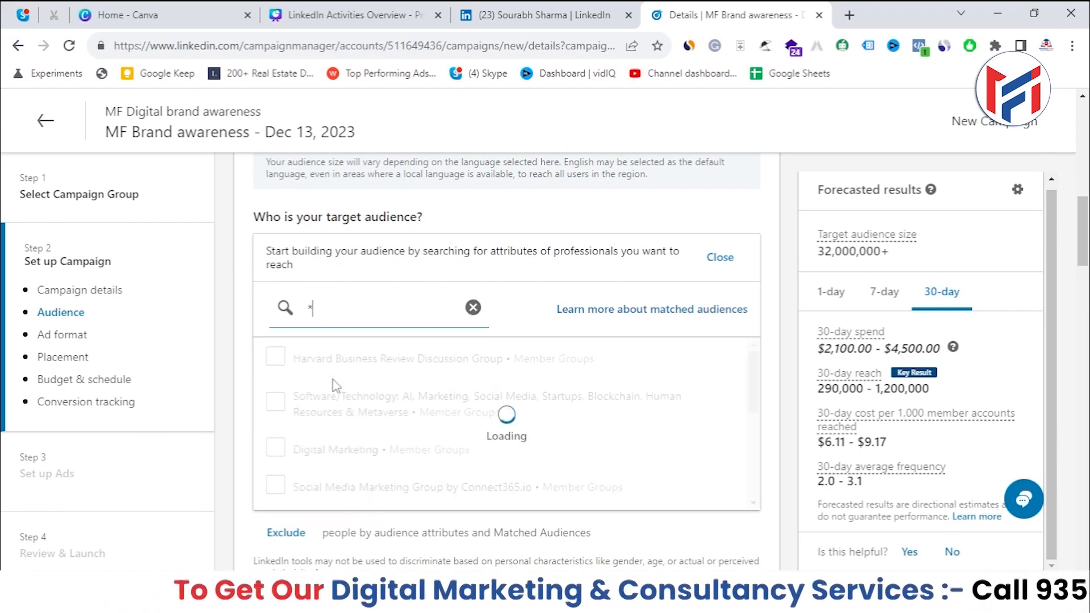
key(BackSpace)
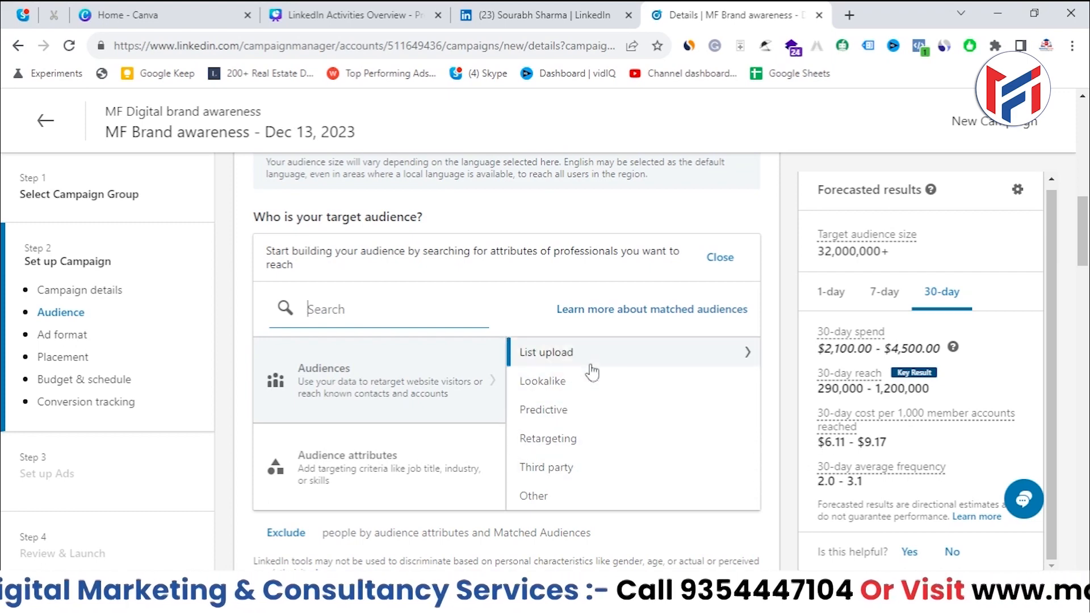
click(368, 476)
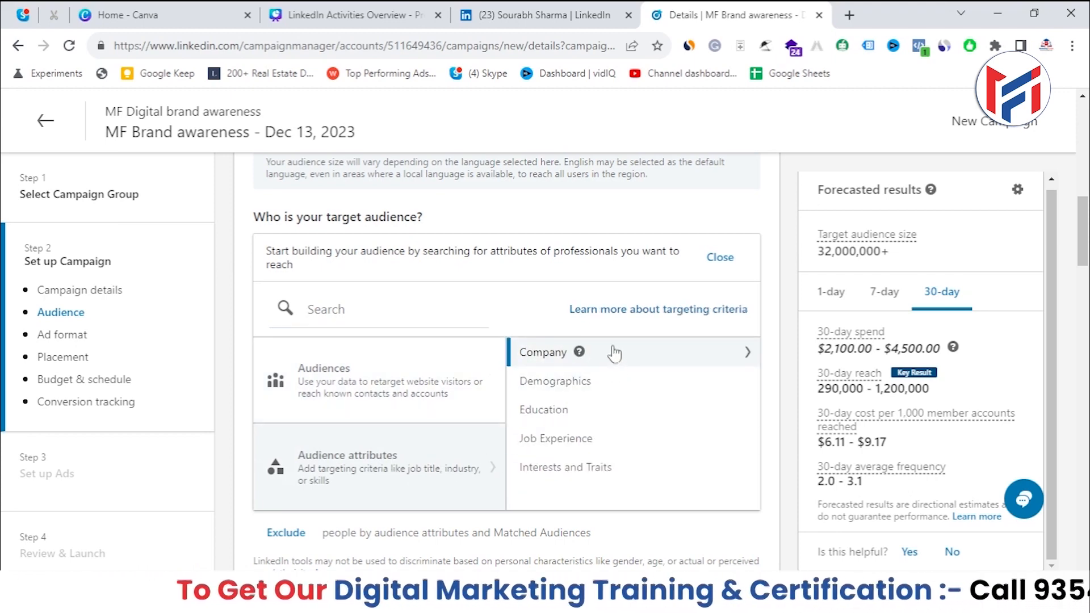
mouse_move(605, 383)
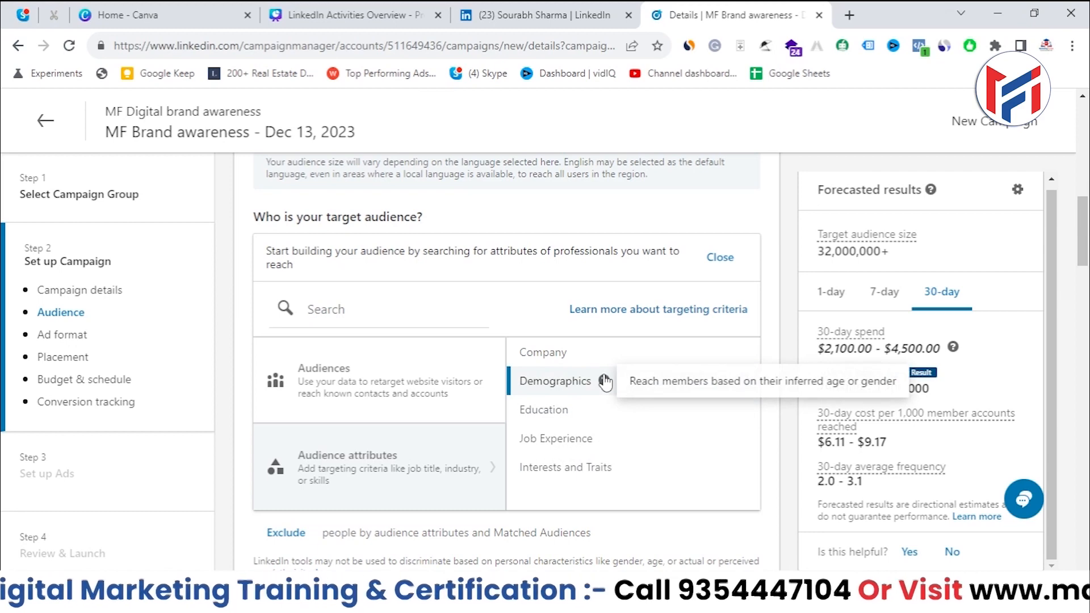
click(548, 360)
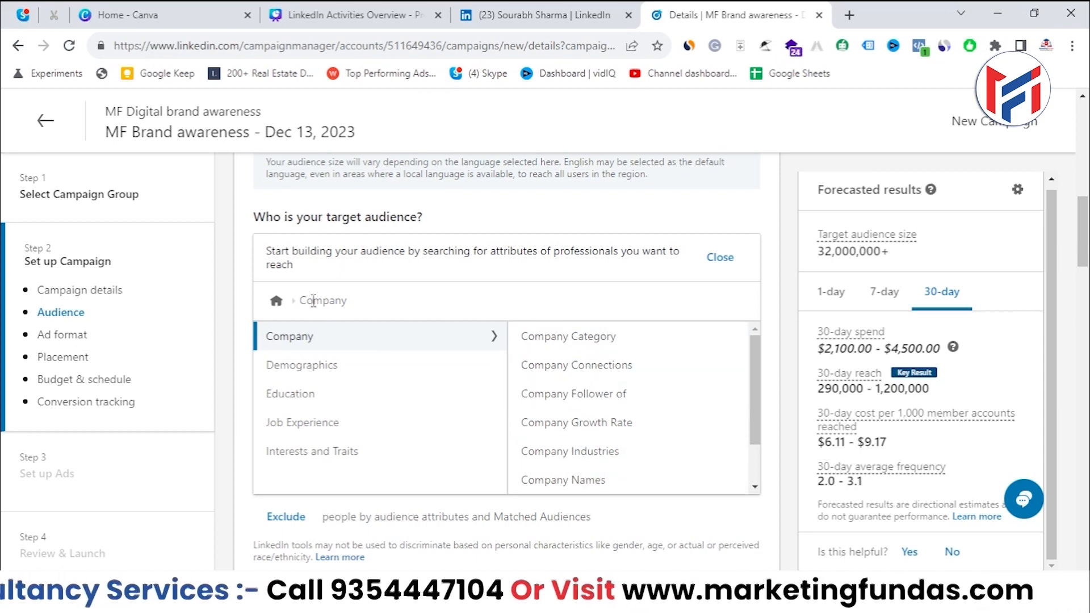
click(381, 370)
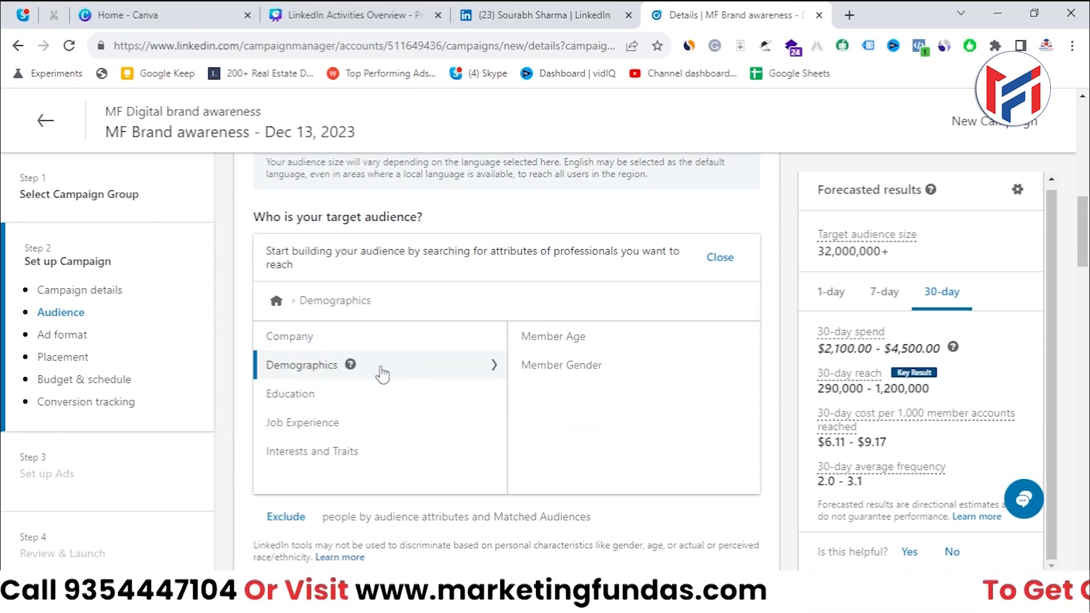
click(561, 353)
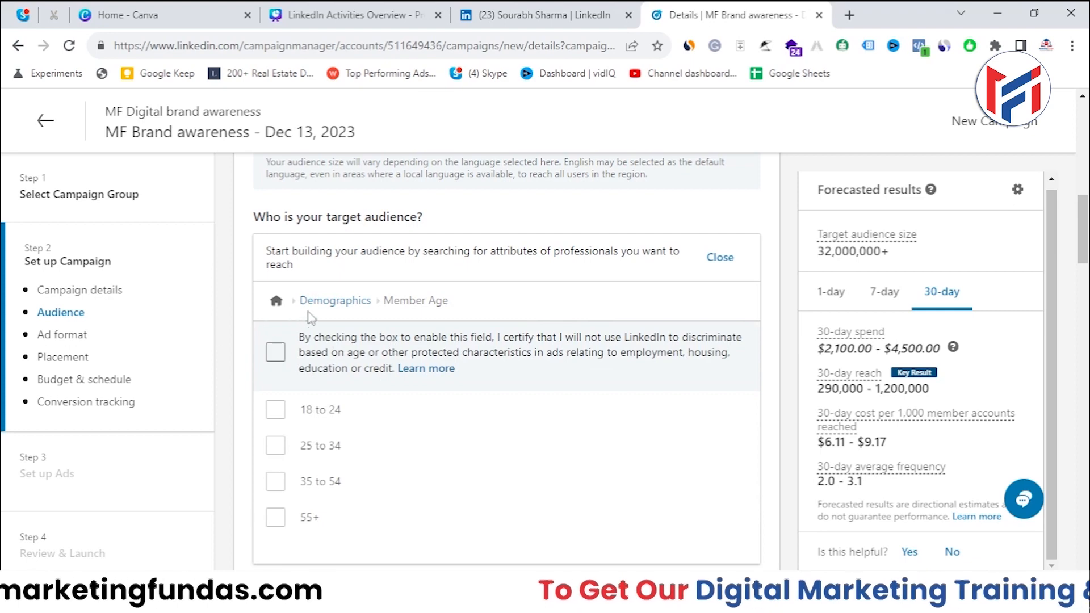
click(332, 304)
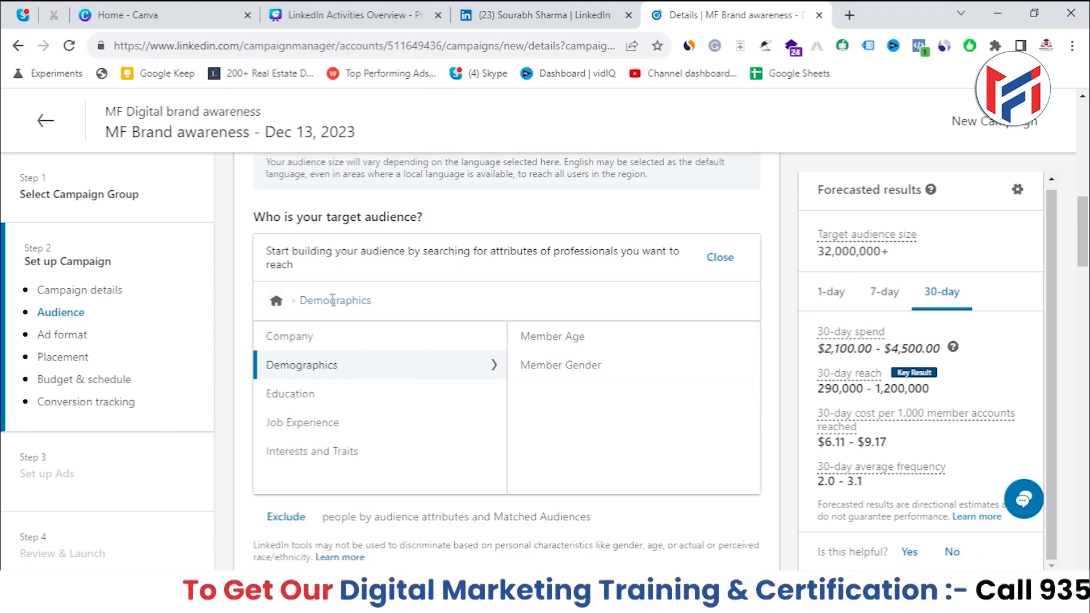
click(354, 395)
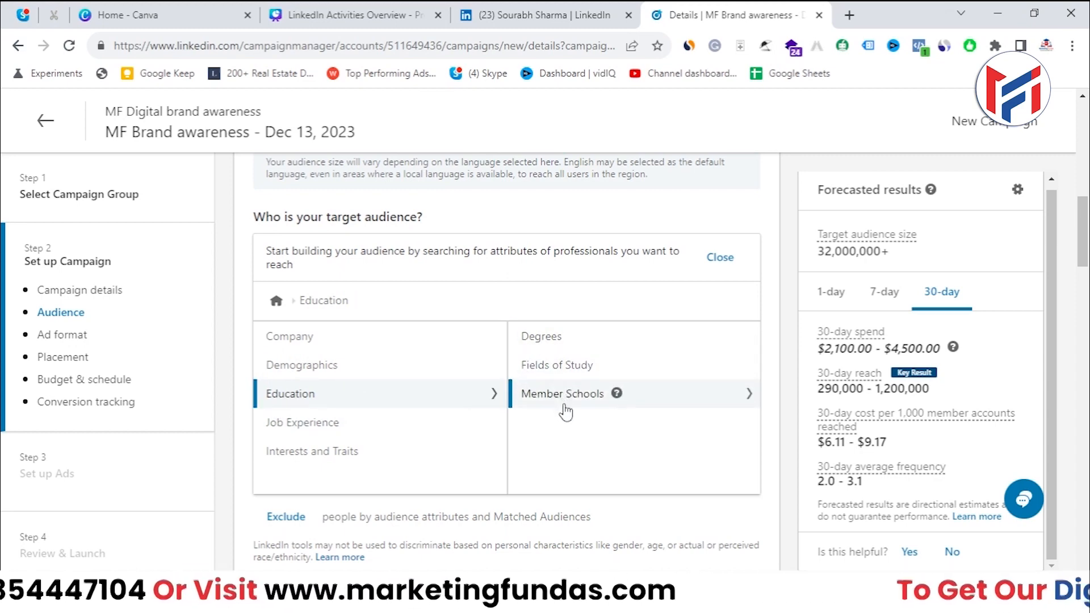
click(309, 420)
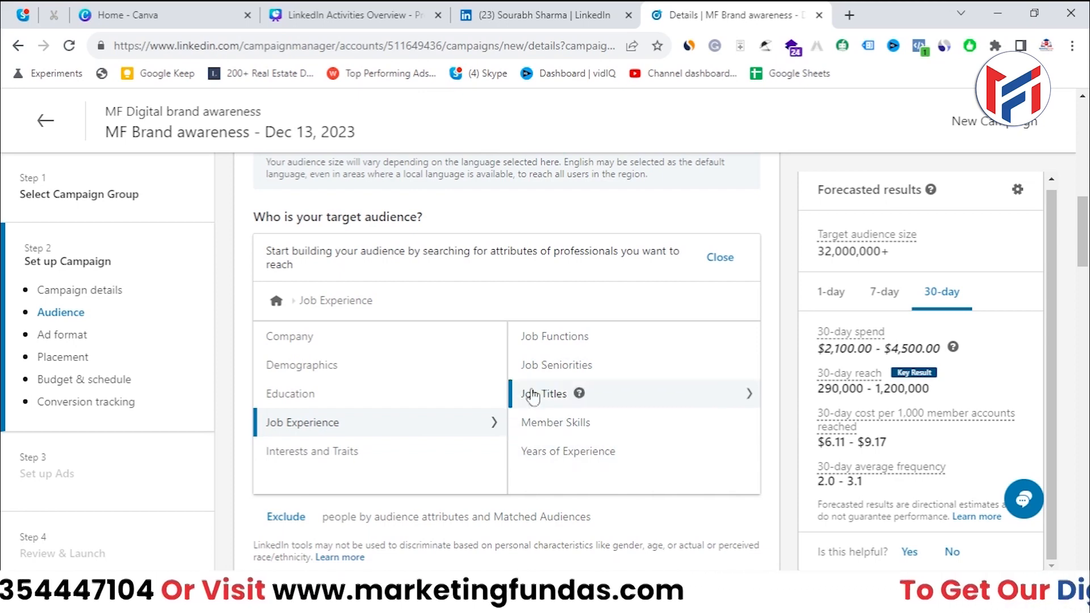
click(358, 454)
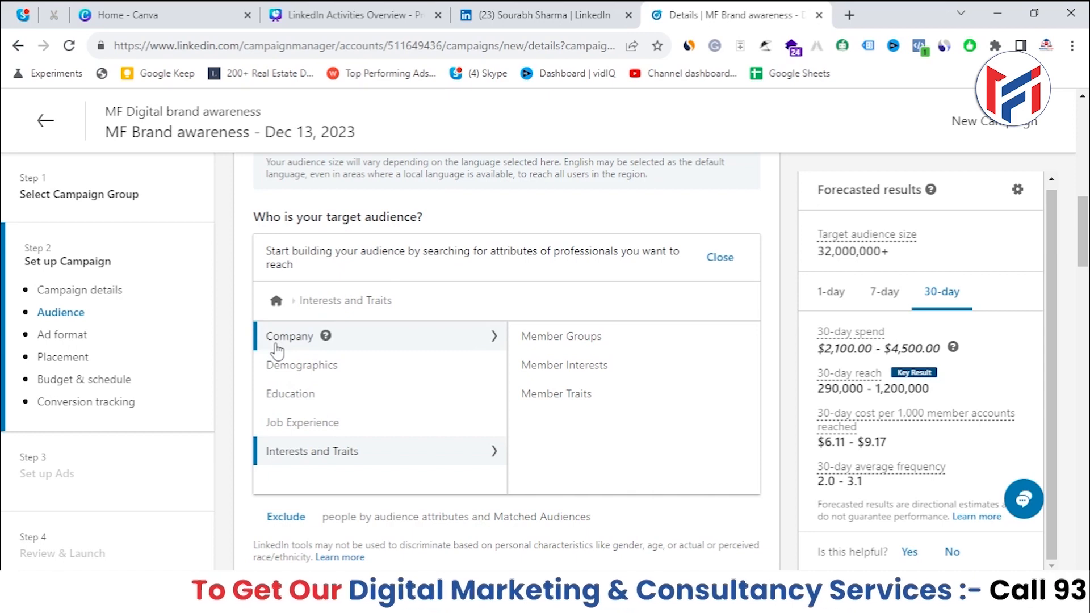
- Search the Job Titles attribute under Job Experience for digital, review the matching titles, and return to the Job Experience attributes
click(308, 423)
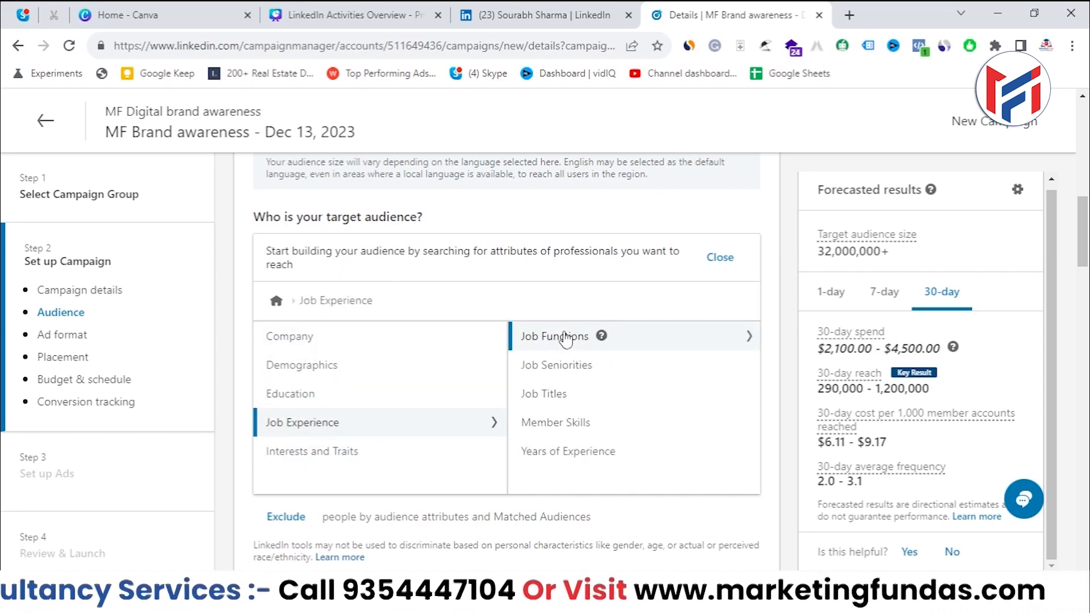
click(559, 394)
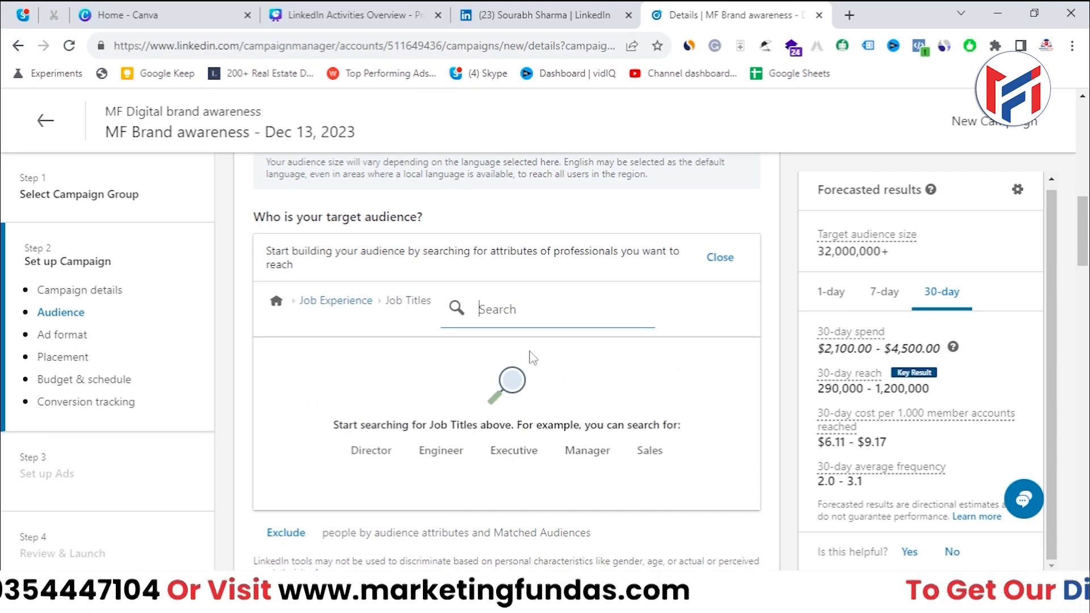
click(514, 311)
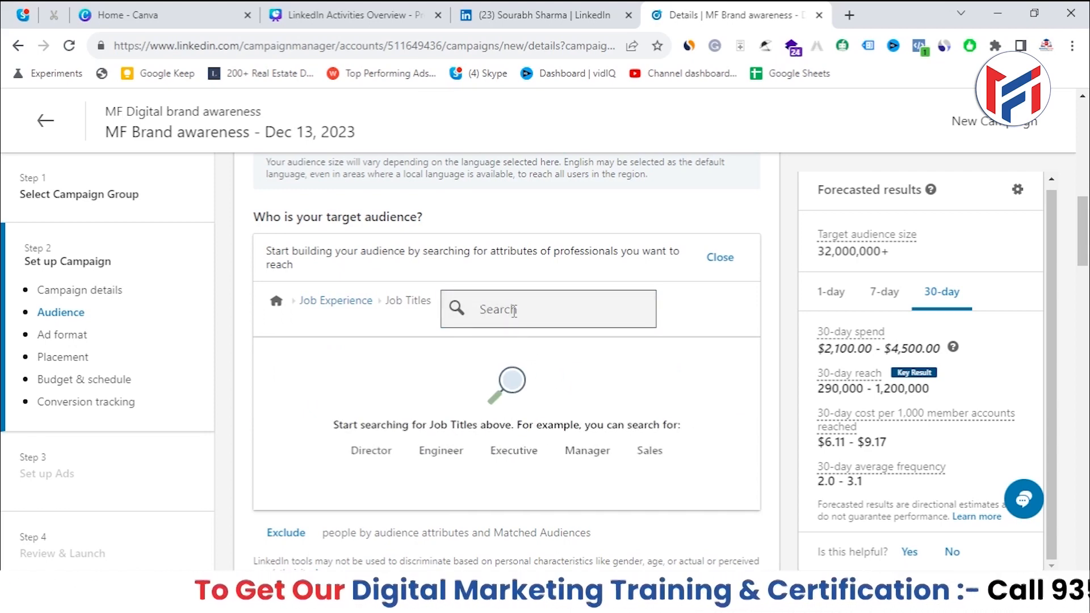
text(dig)
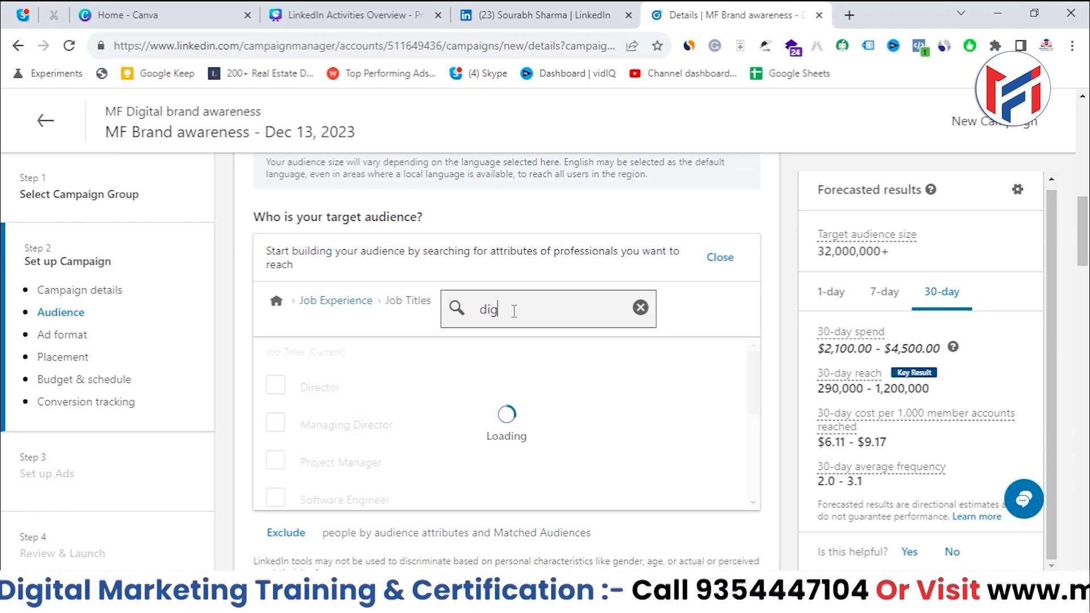
text(ital)
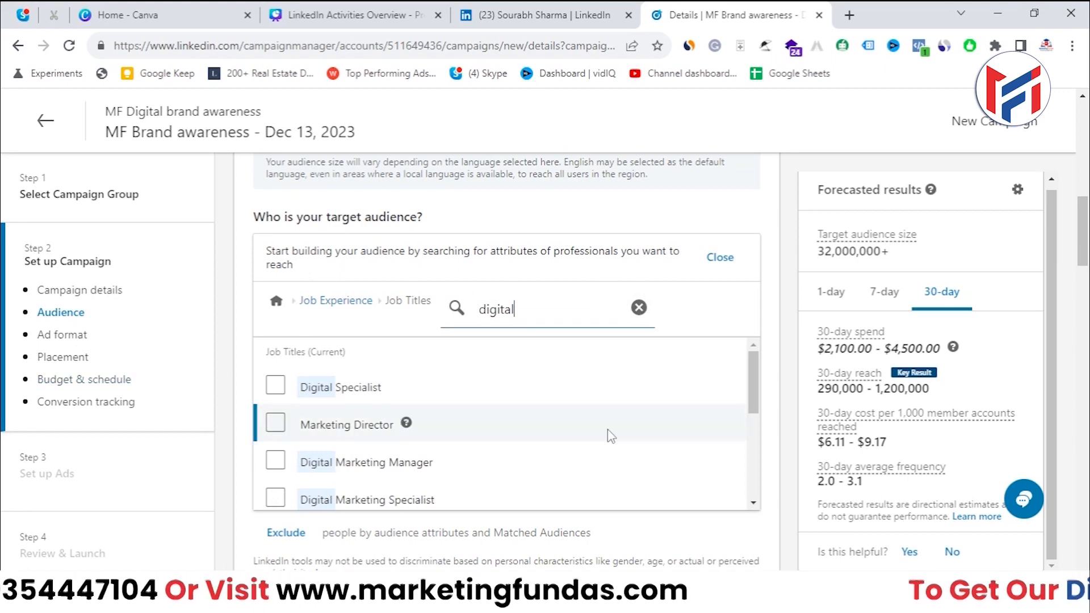
mouse_move(755, 387)
mouse_down()
mouse_move(755, 479)
mouse_move(748, 379)
mouse_up()
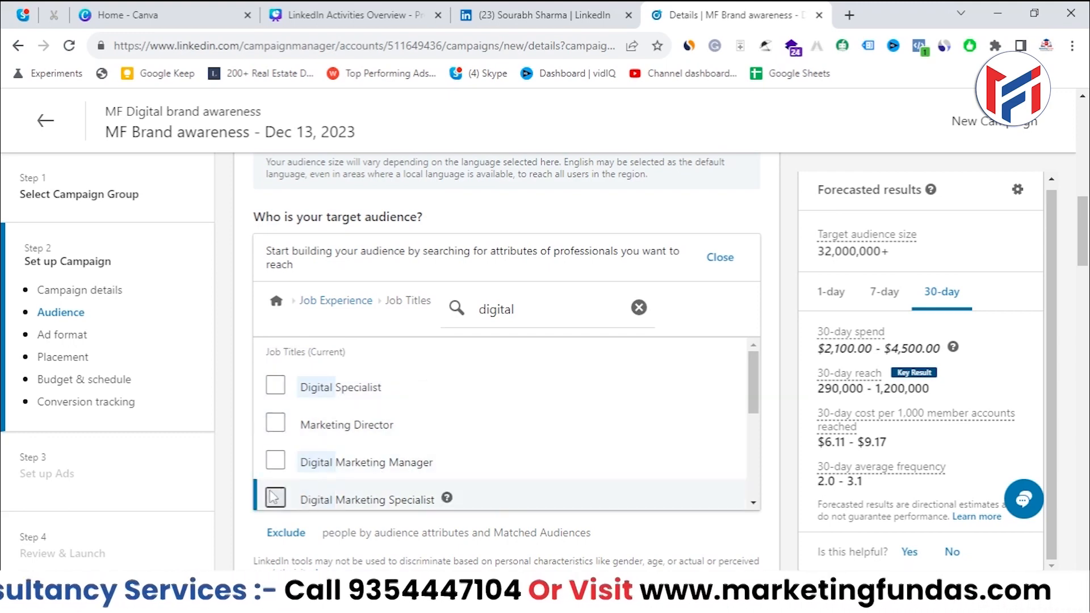
click(349, 304)
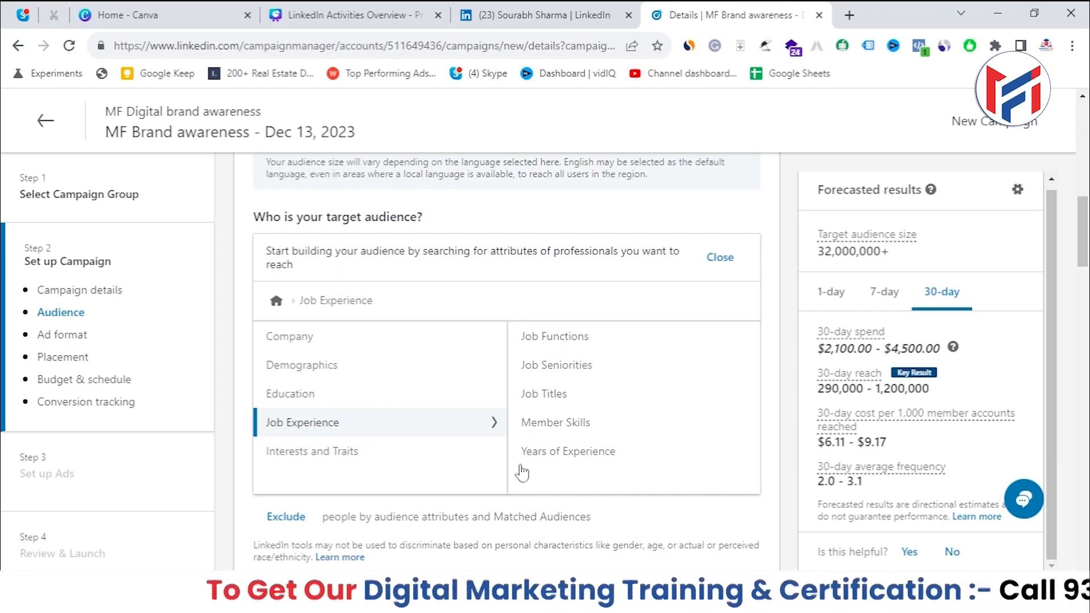
- Search the job titles for "digital marketing i" and include Digital Marketing Intern in the target audience
click(544, 409)
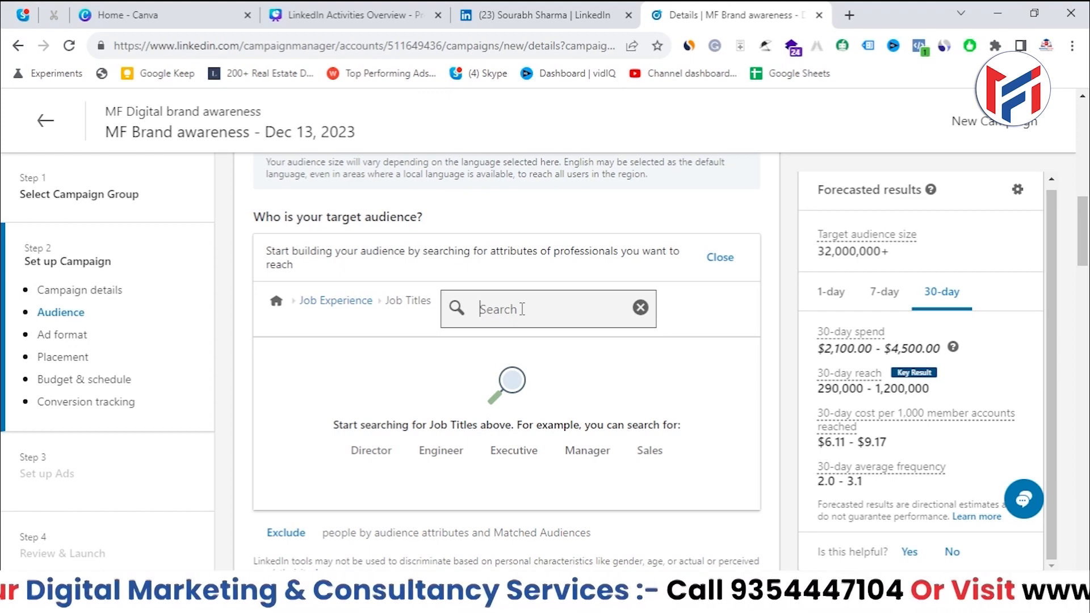
text(**)
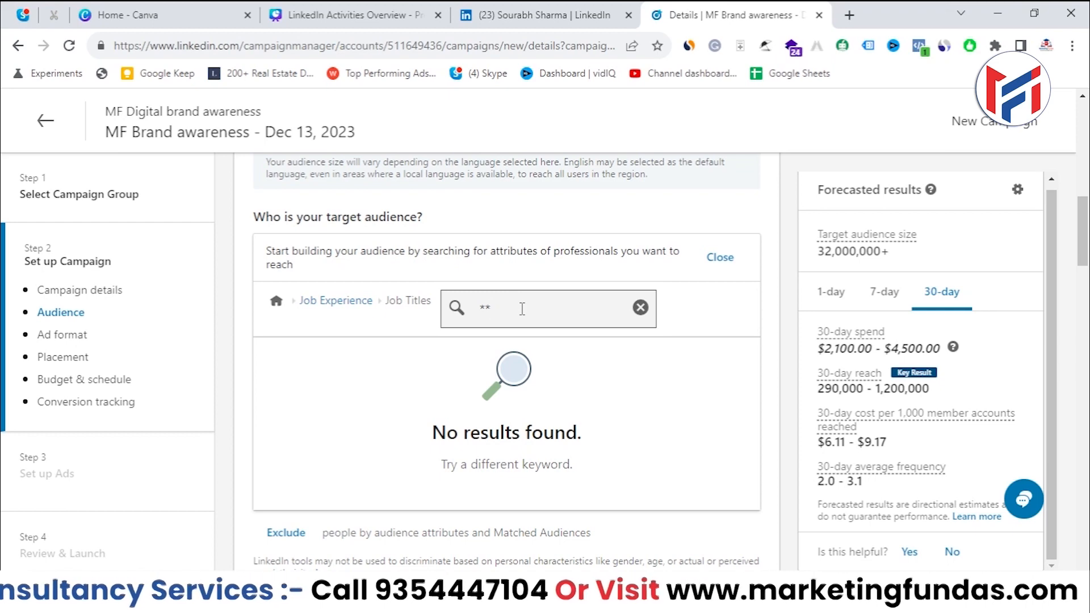
key(BackSpace)
key(BackSpace)
text(di)
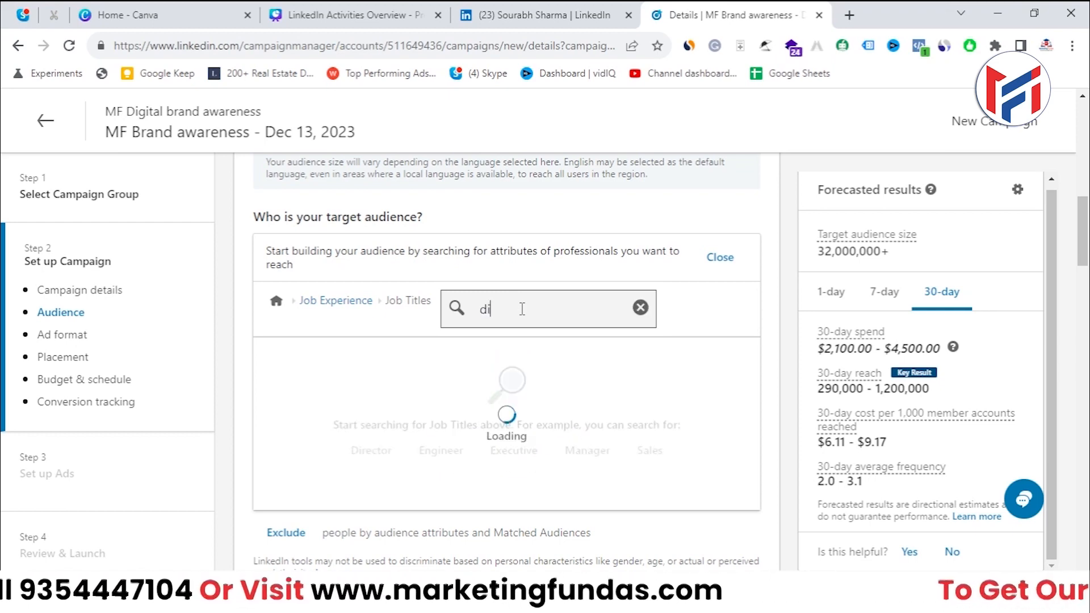
text(gital marketi)
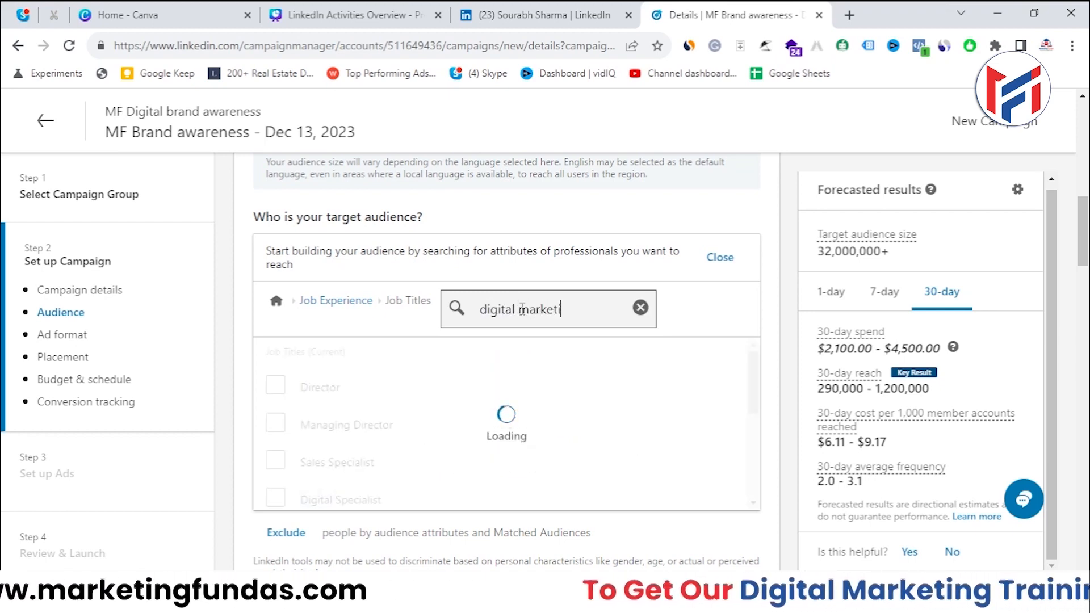
text(ng i)
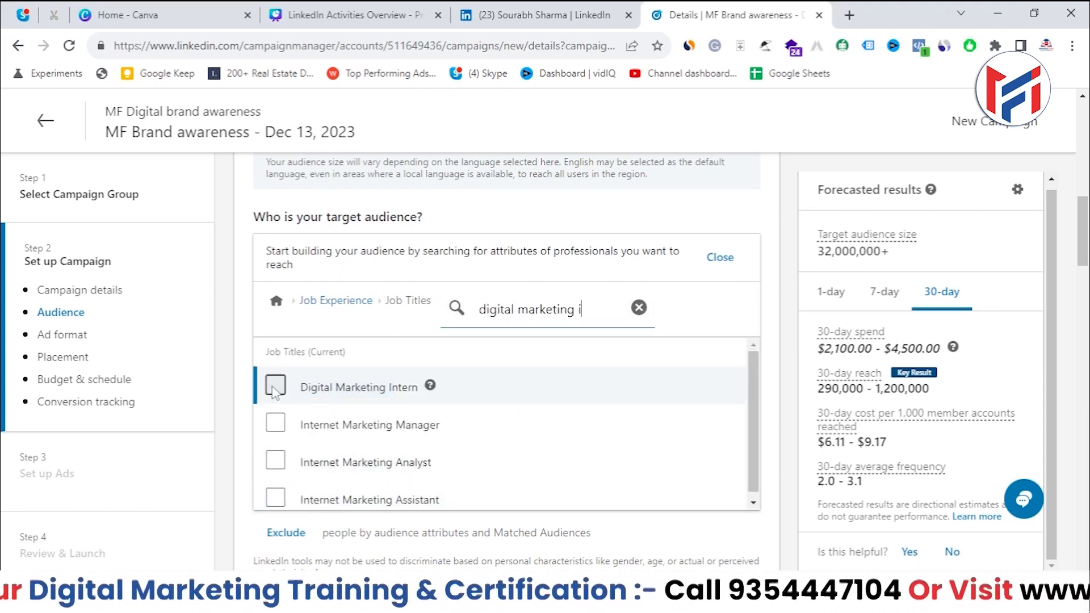
click(276, 387)
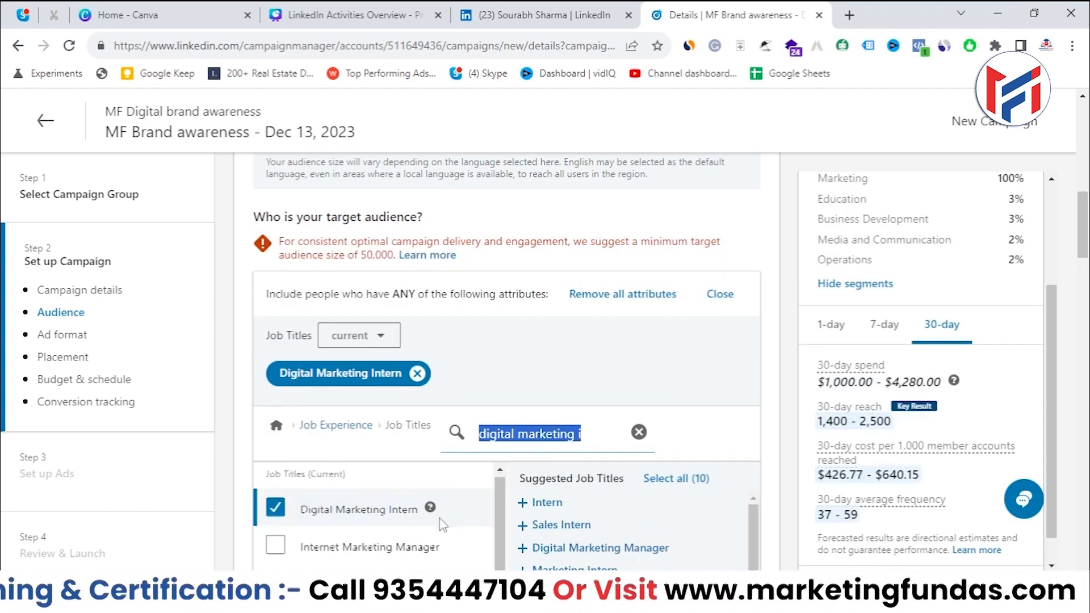
- Include all ten job titles suggested for Digital Marketing Intern and check the forecasted target audience size
scroll(772, 465, down, 3)
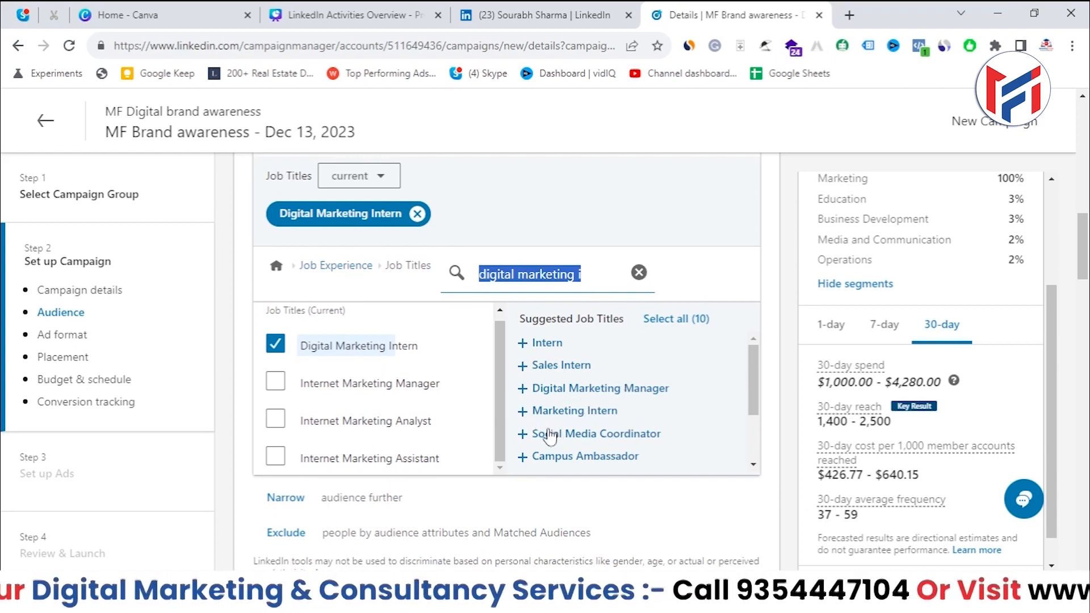
scroll(674, 454, down, 2)
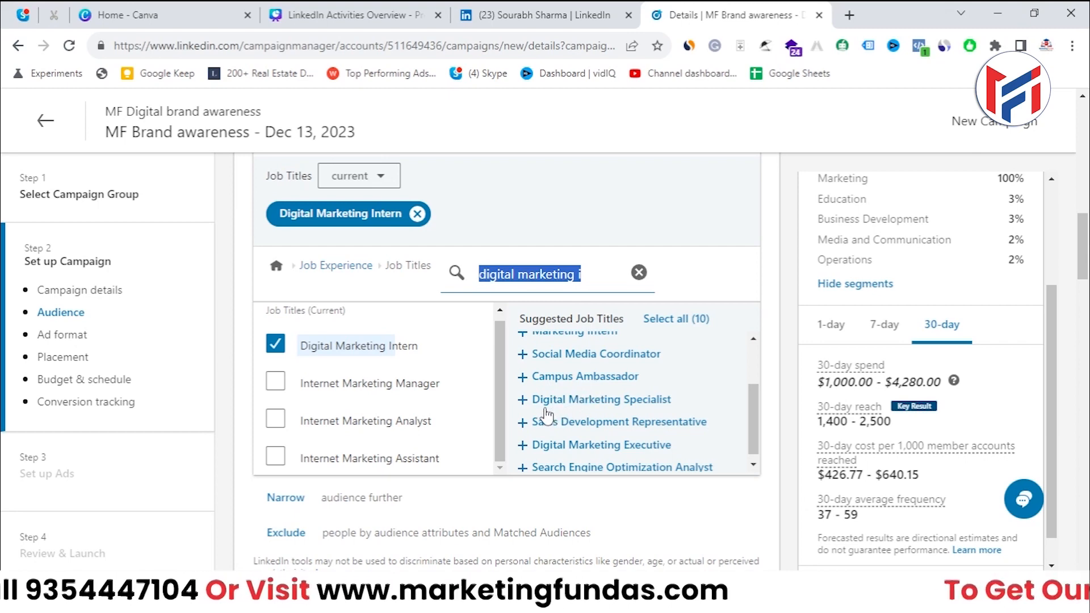
scroll(653, 415, down, 1)
scroll(674, 444, up, 2)
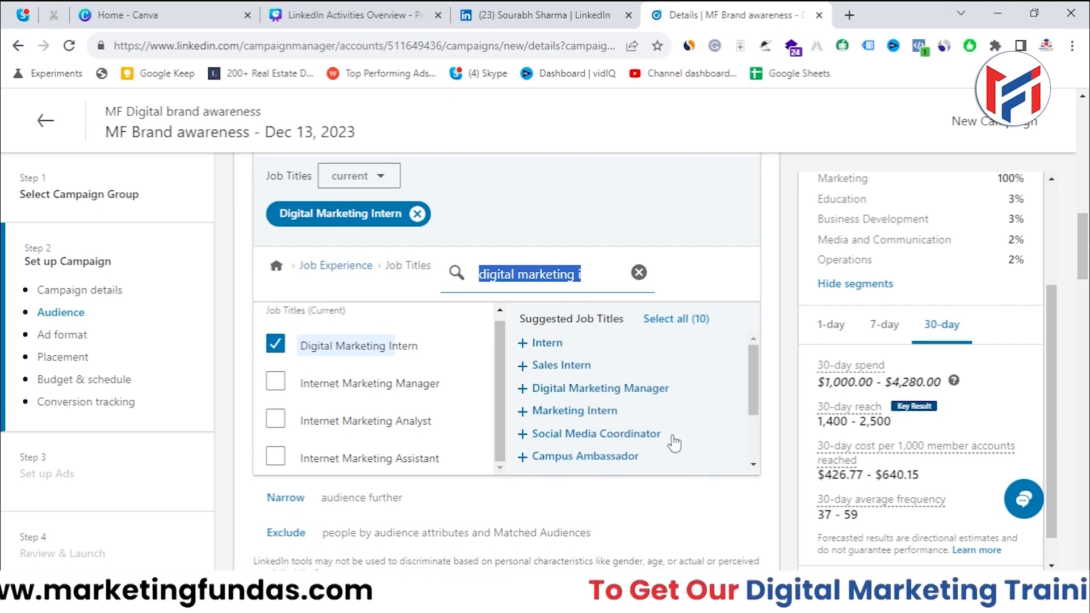
click(691, 332)
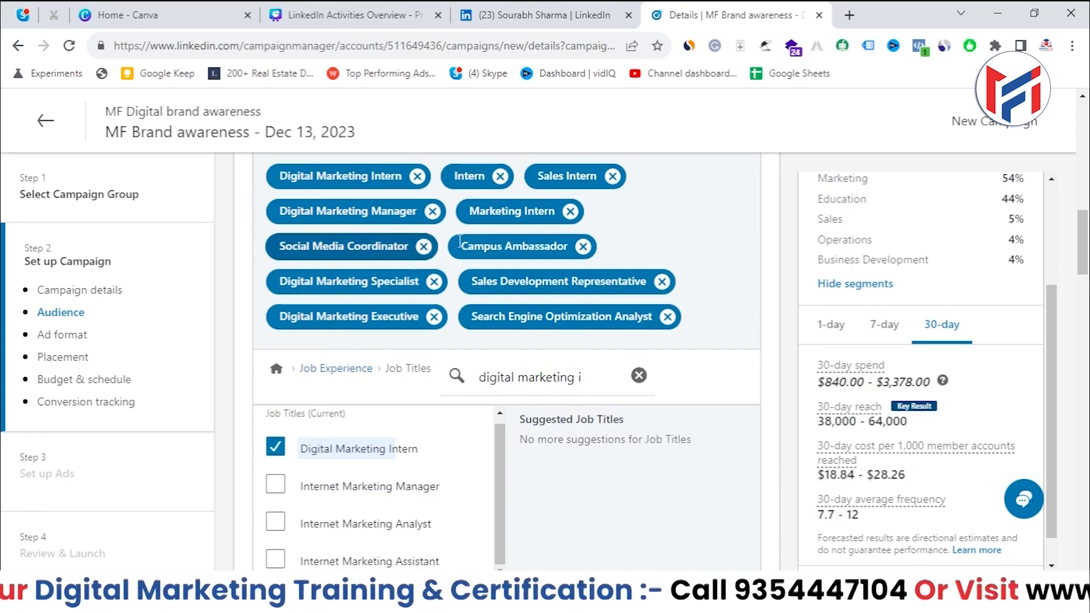
scroll(388, 332, up, 1)
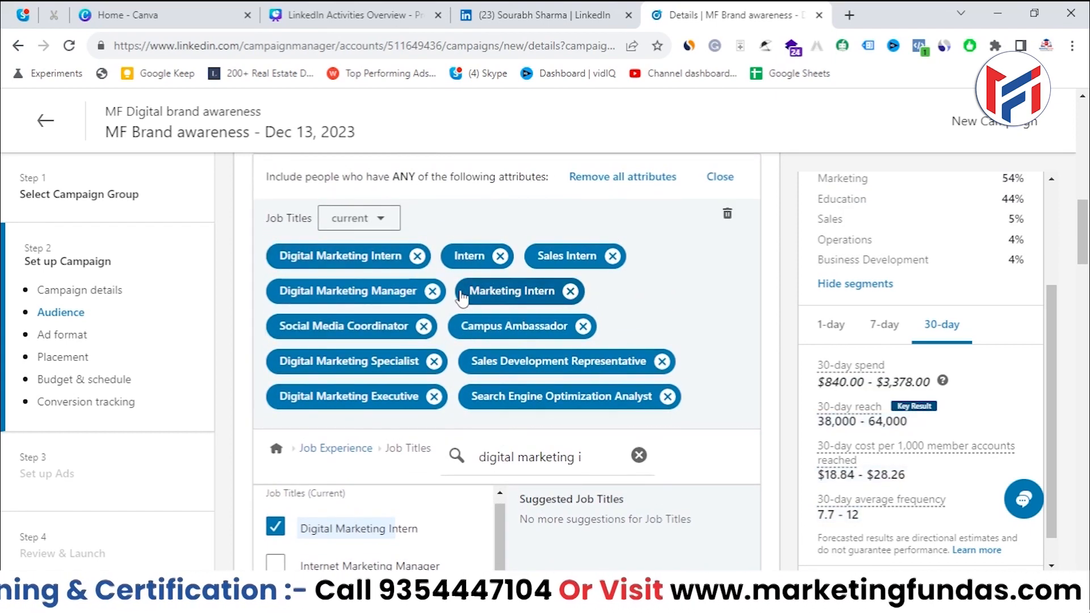
scroll(928, 372, up, 3)
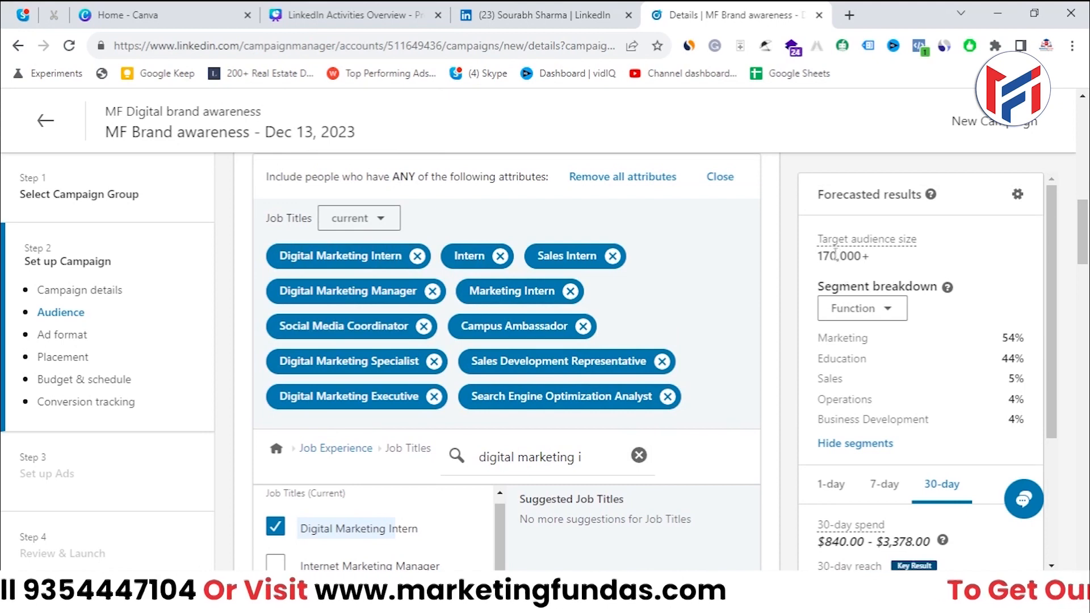
drag(816, 256, 864, 251)
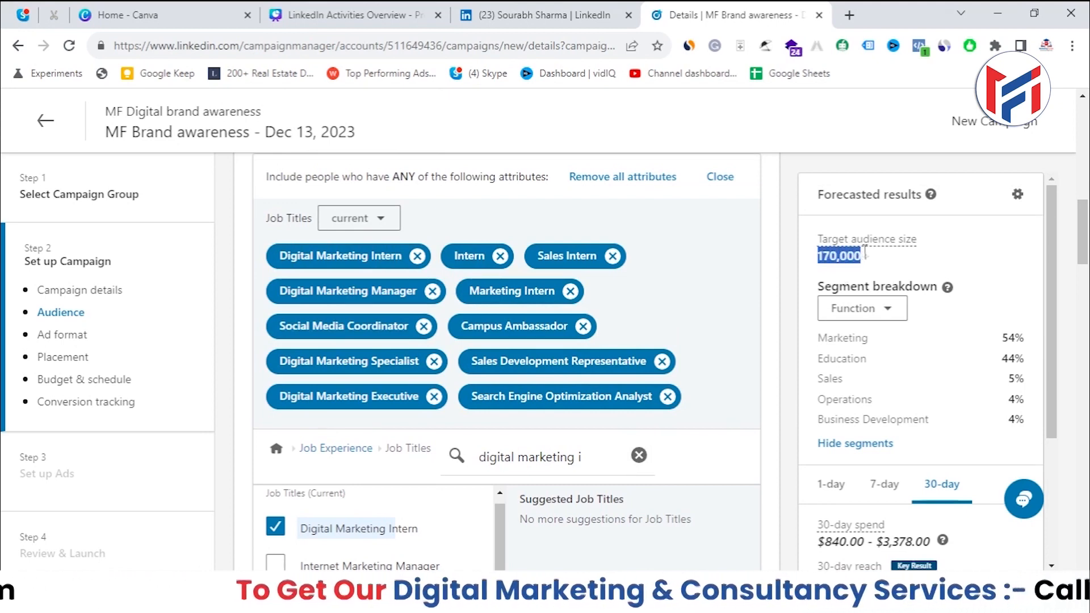
- Remove Campus Ambassador from the included job titles and add Internet Marketing Manager
scroll(667, 510, down, 2)
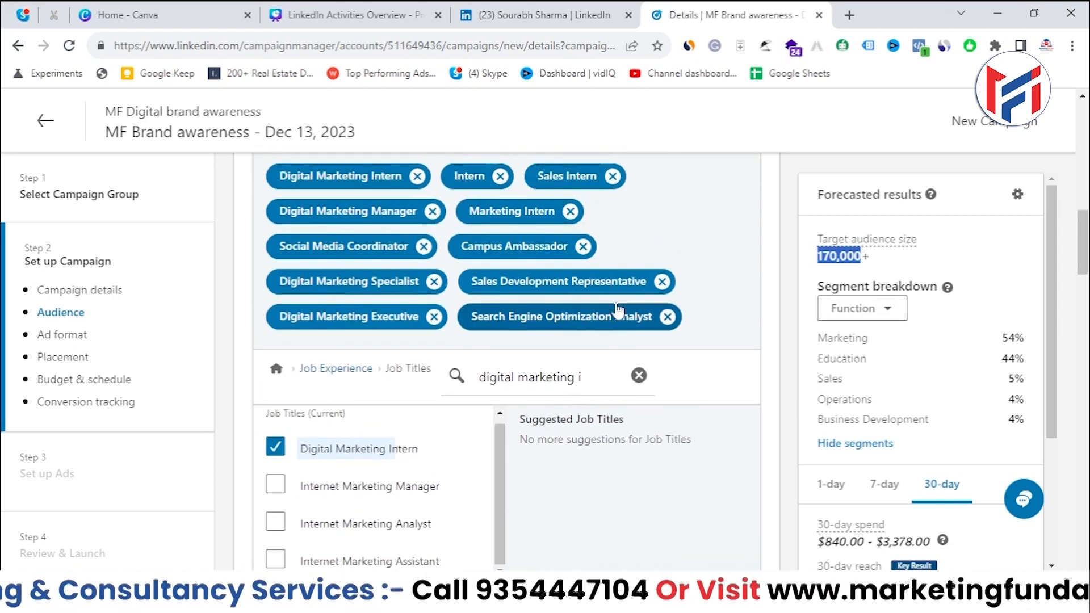
click(584, 248)
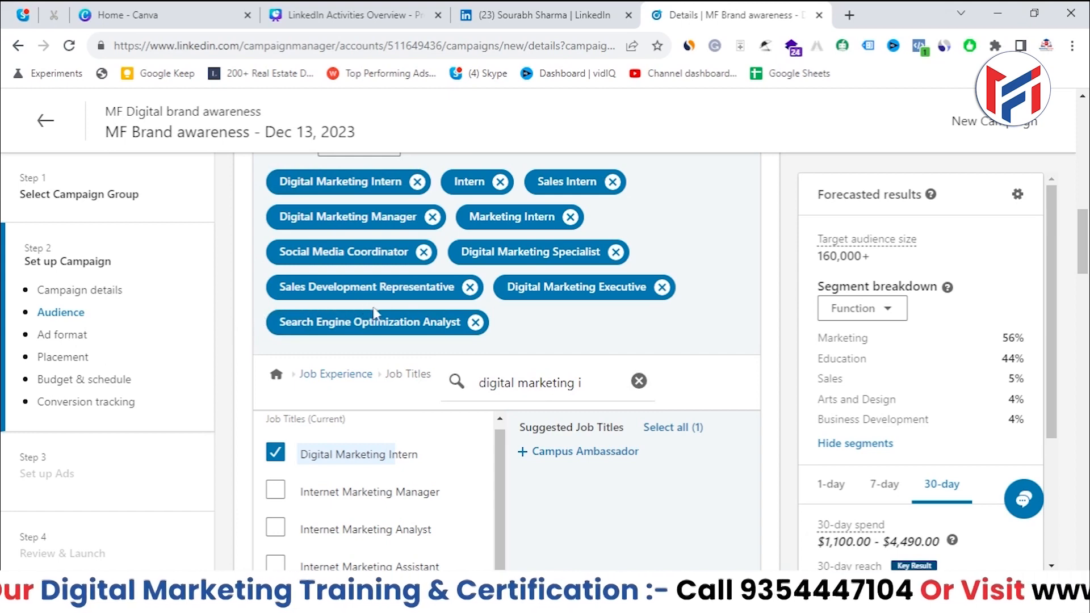
scroll(374, 312, down, 1)
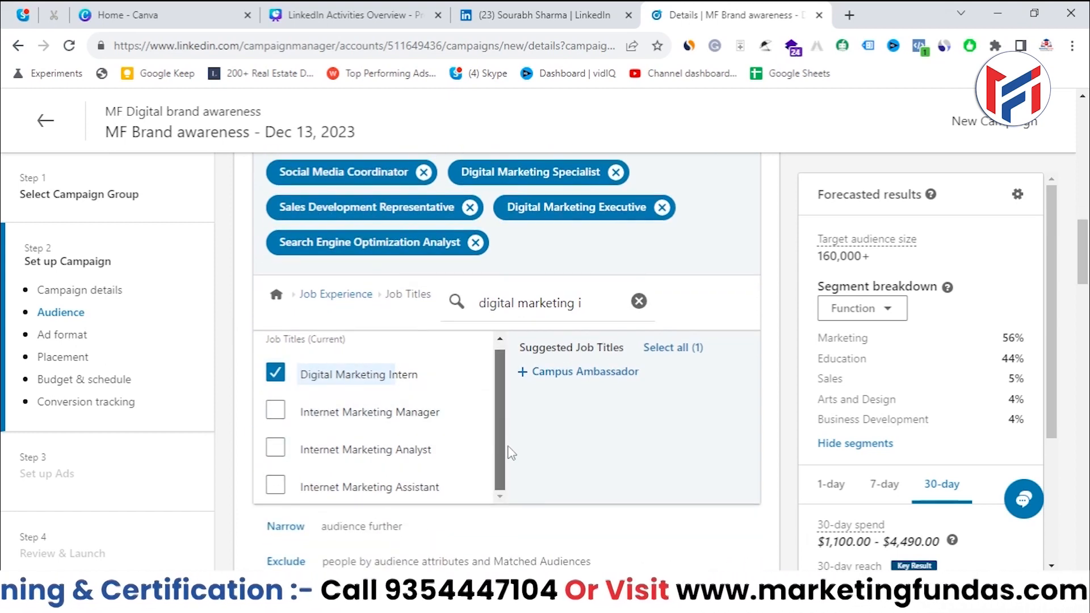
click(275, 417)
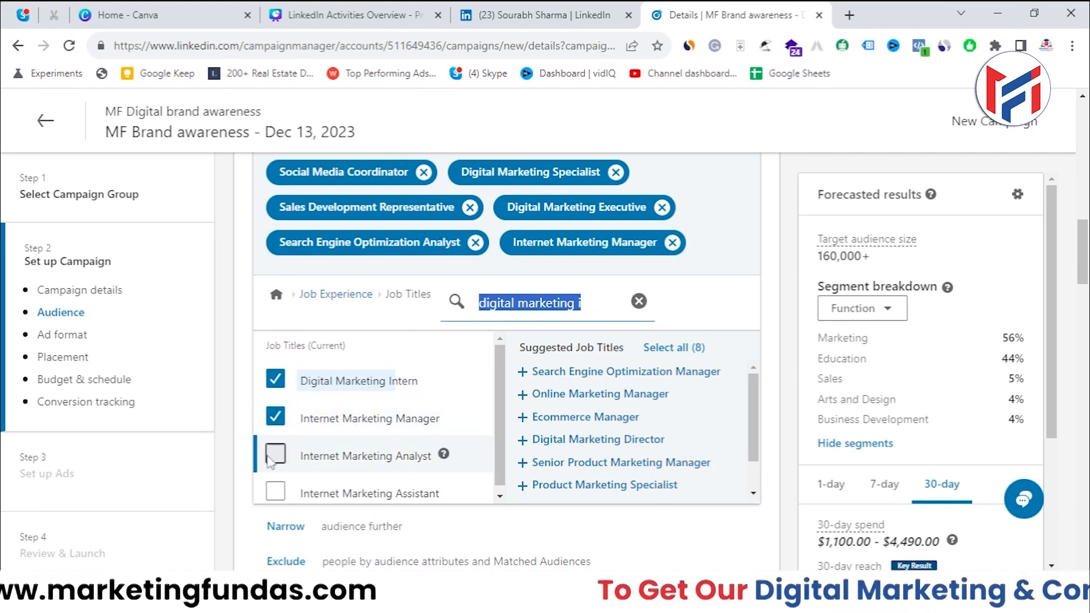
- Include all eight job titles suggested after Internet Marketing Manager and recheck the forecasted target audience size
scroll(311, 458, down, 1)
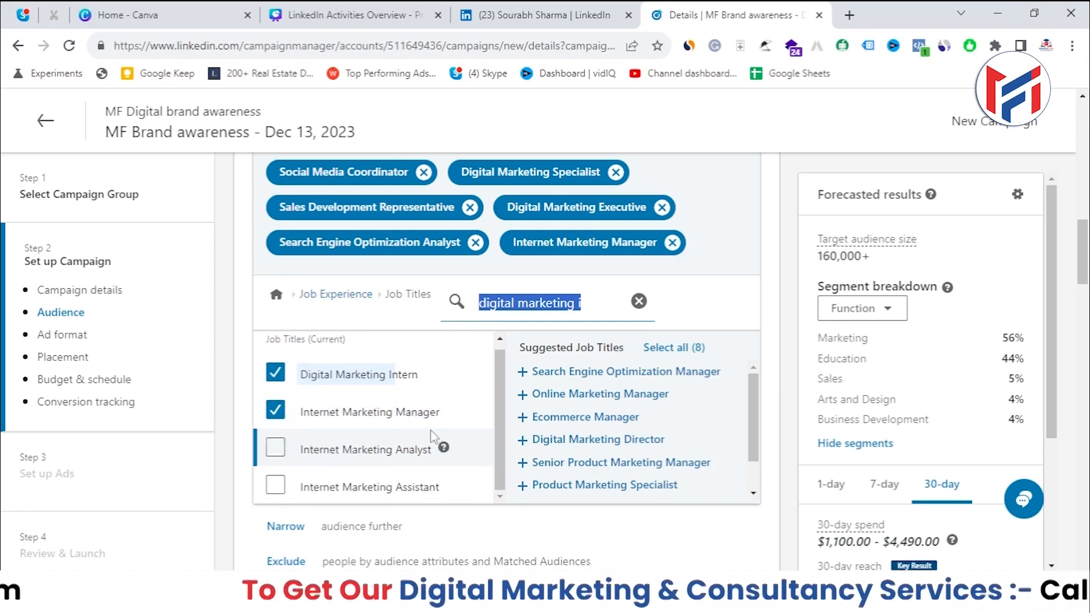
click(655, 352)
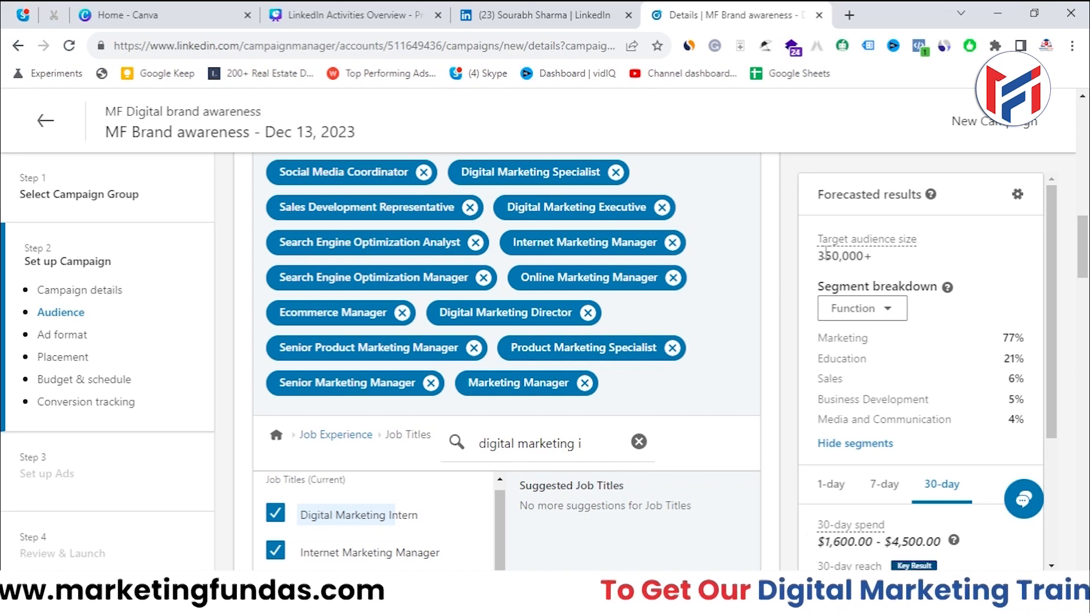
drag(823, 250, 864, 255)
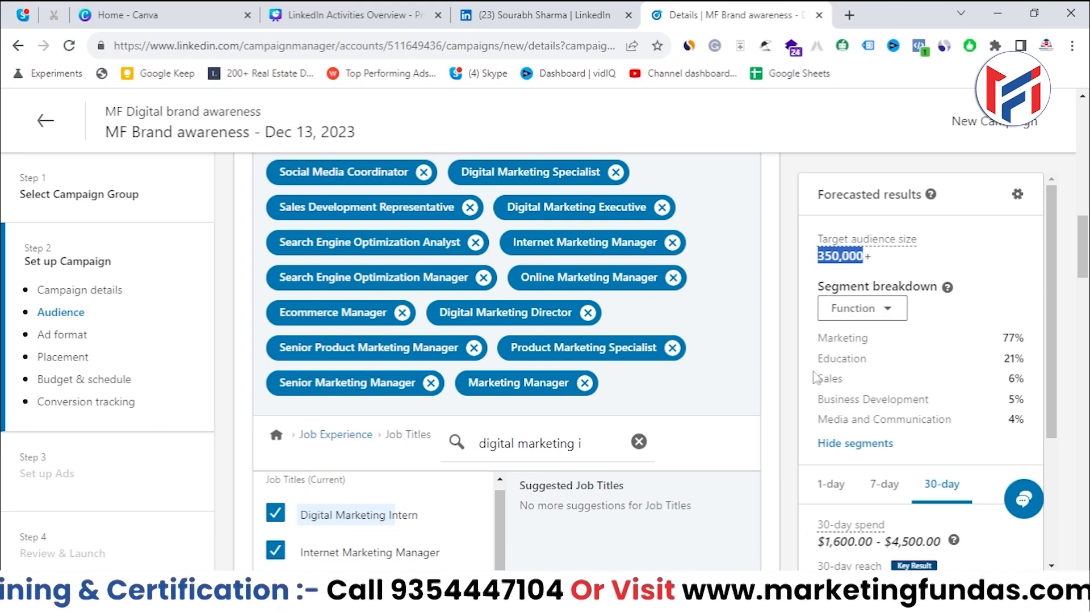
click(783, 372)
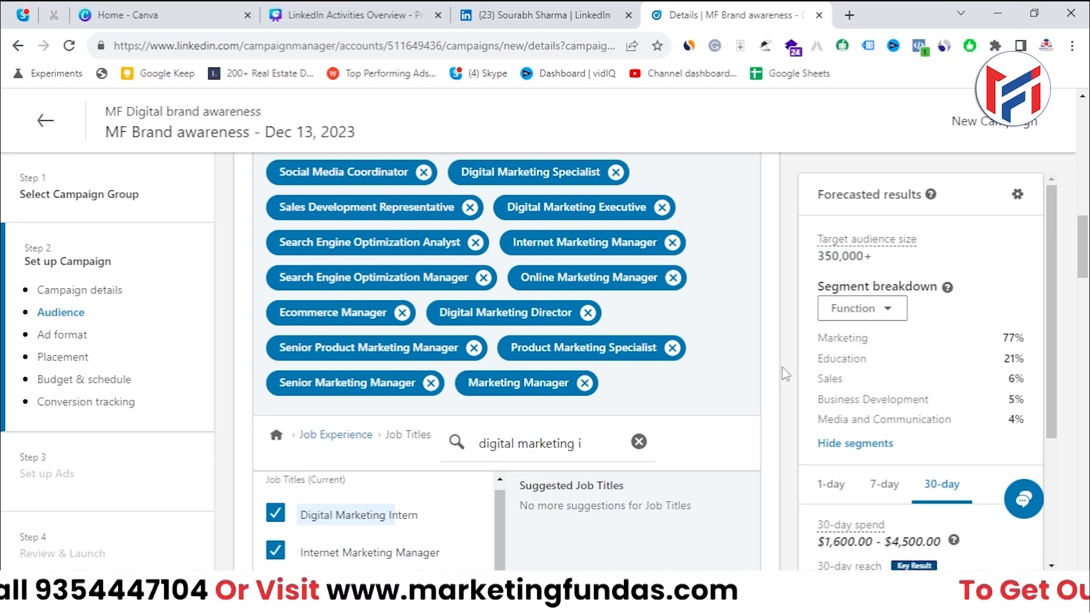
- Clear the job title search, return to the Job Experience attributes, and review the included job titles and the option to narrow the audience
scroll(681, 363, down, 1)
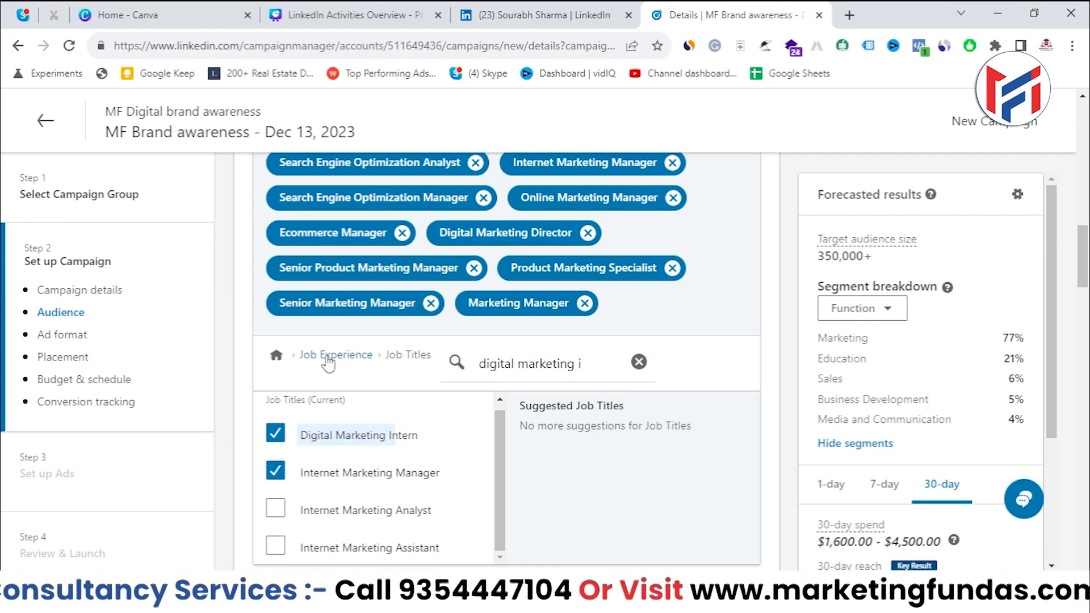
click(639, 362)
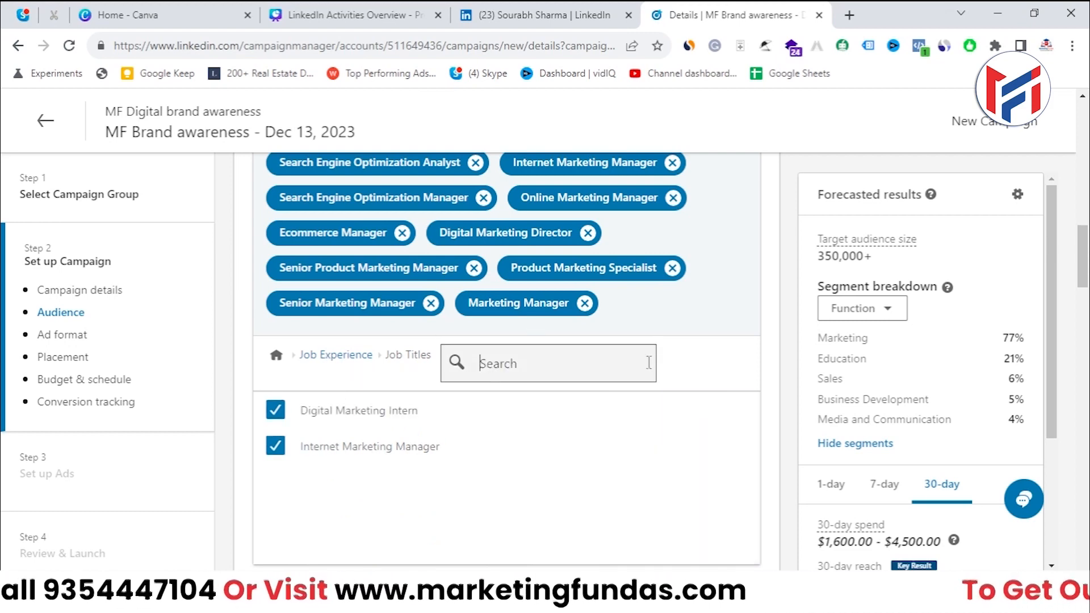
scroll(625, 455, down, 3)
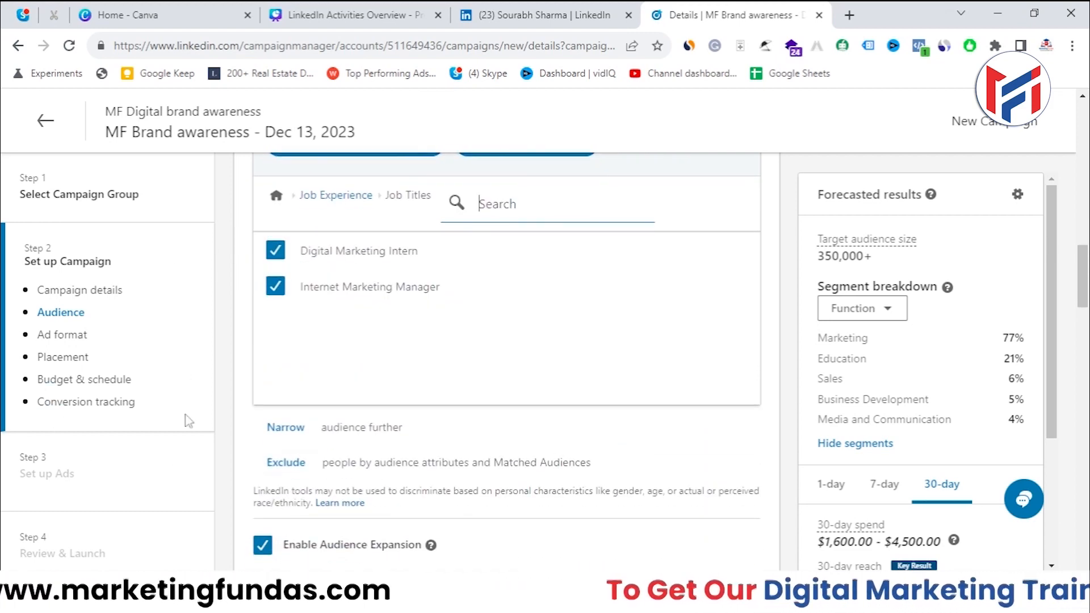
click(323, 196)
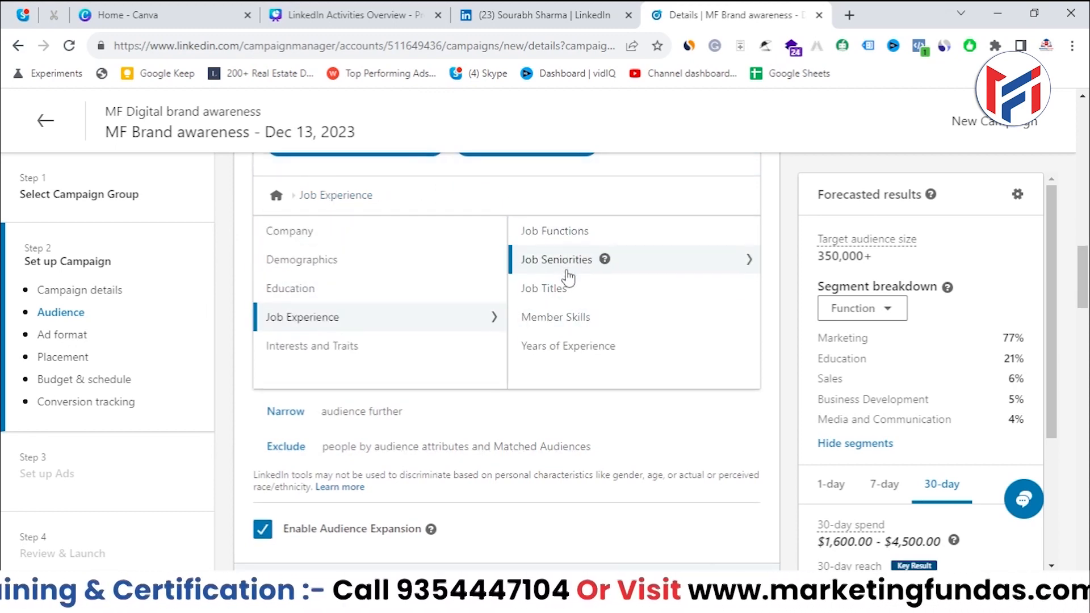
scroll(565, 311, up, 1)
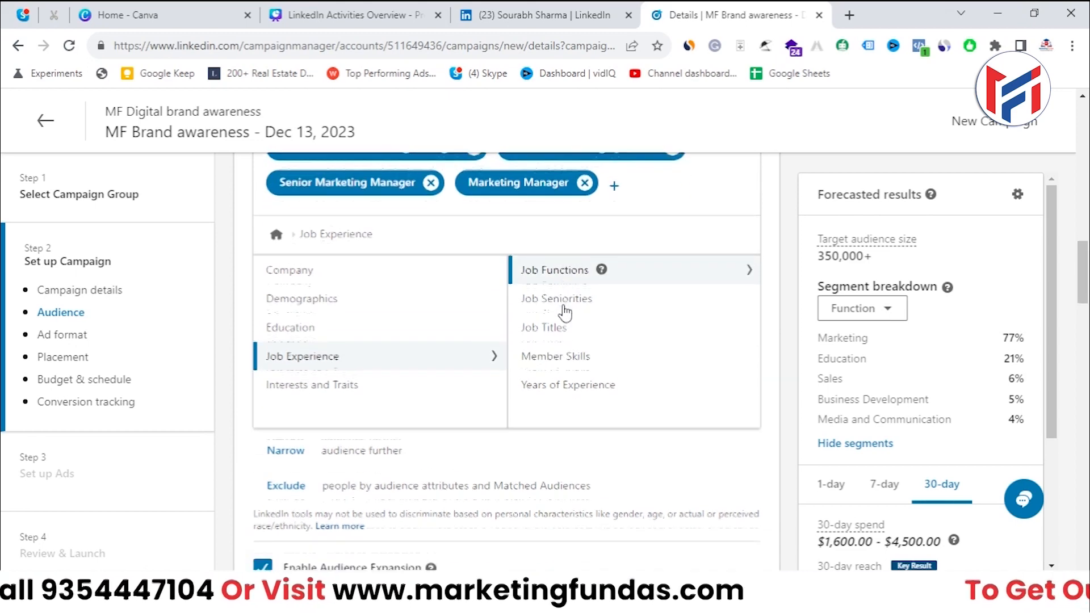
scroll(564, 311, down, 2)
scroll(565, 311, up, 1)
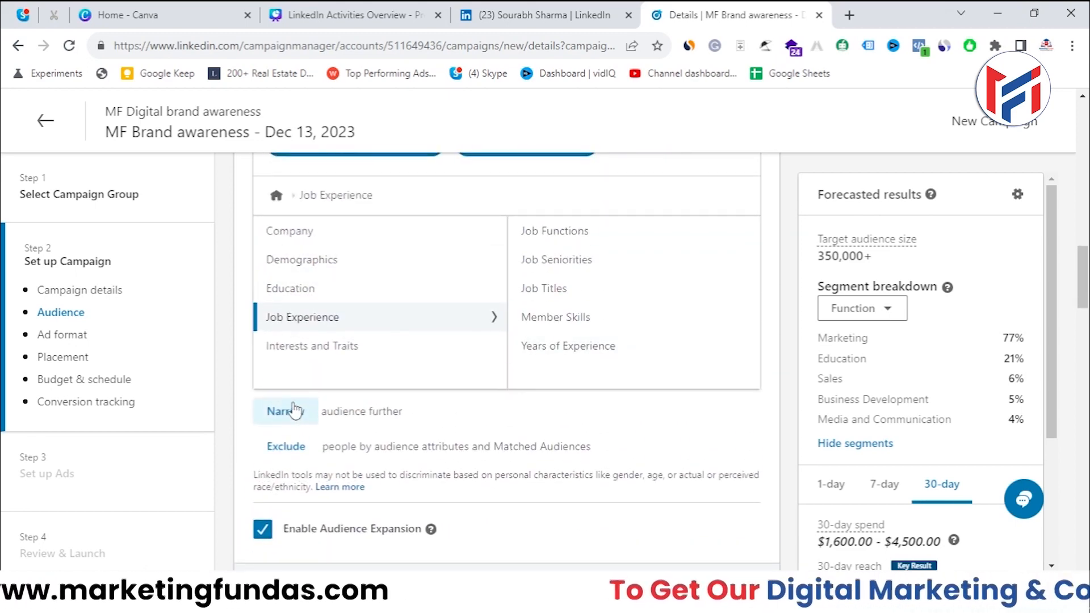
scroll(363, 328, up, 3)
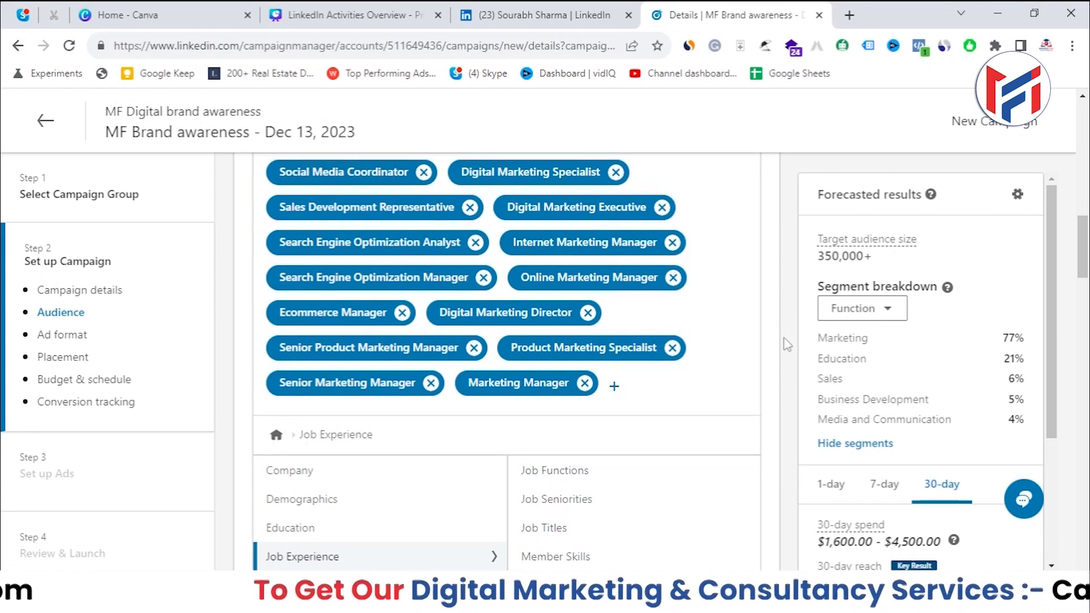
- Review the options for narrowing and excluding the audience, and disable Audience Expansion for the campaign
scroll(732, 414, down, 3)
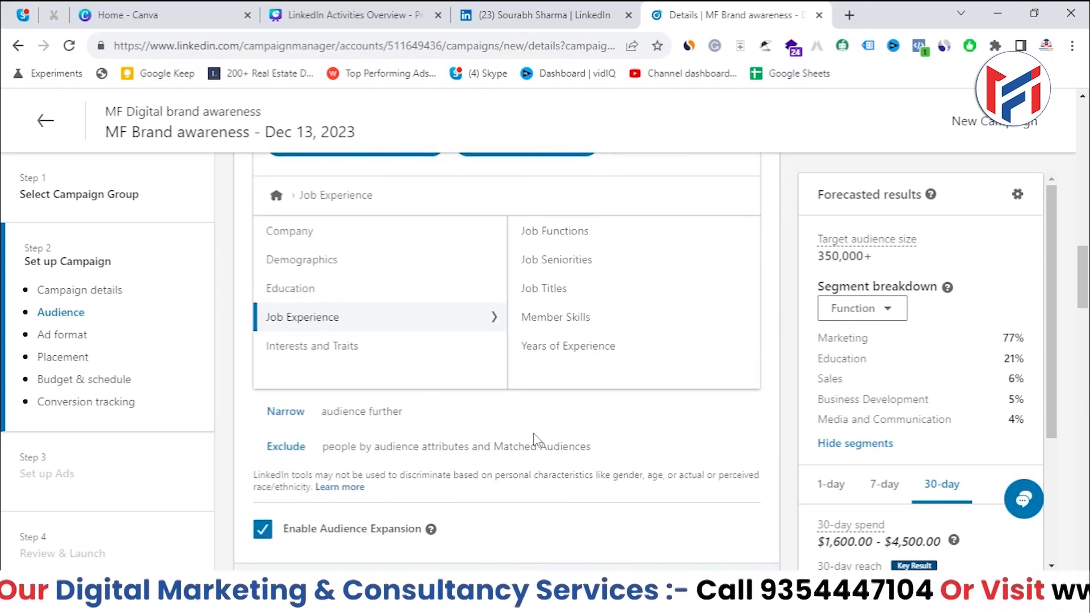
scroll(542, 439, down, 1)
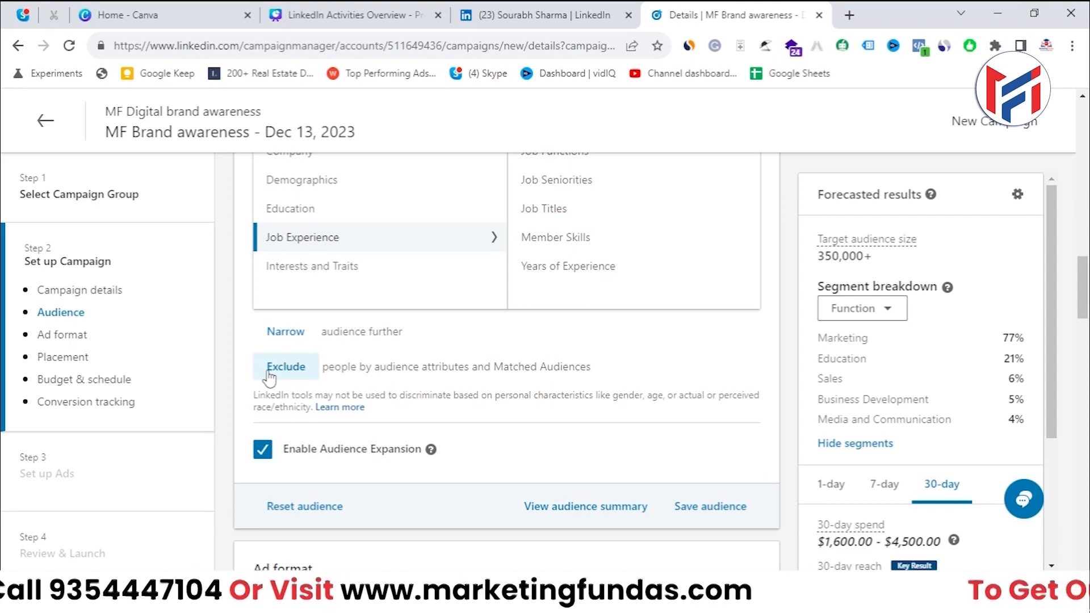
scroll(358, 275, up, 2)
scroll(458, 365, down, 2)
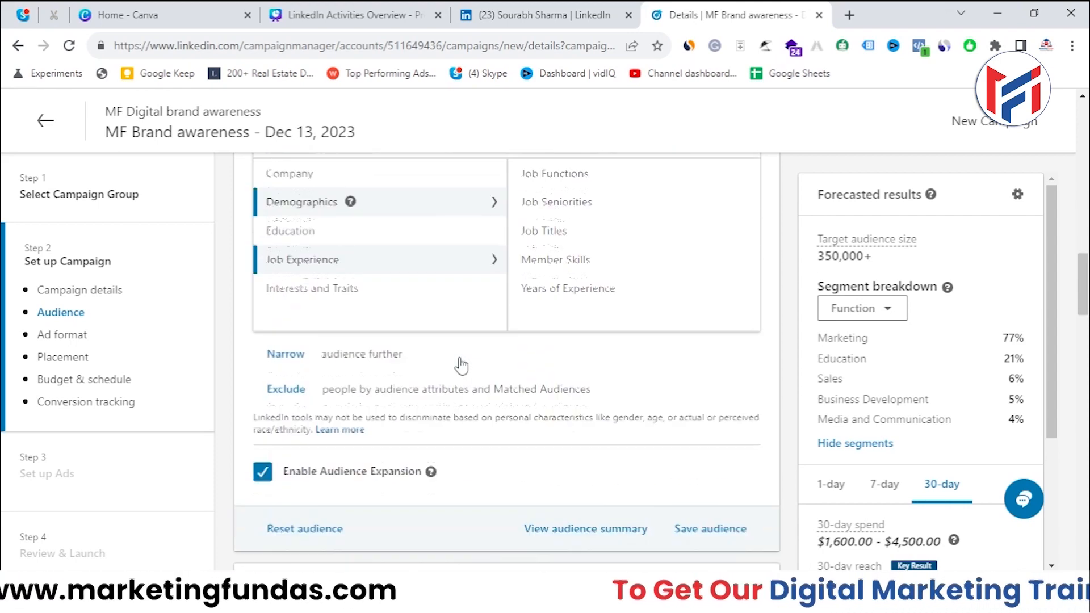
scroll(402, 412, down, 1)
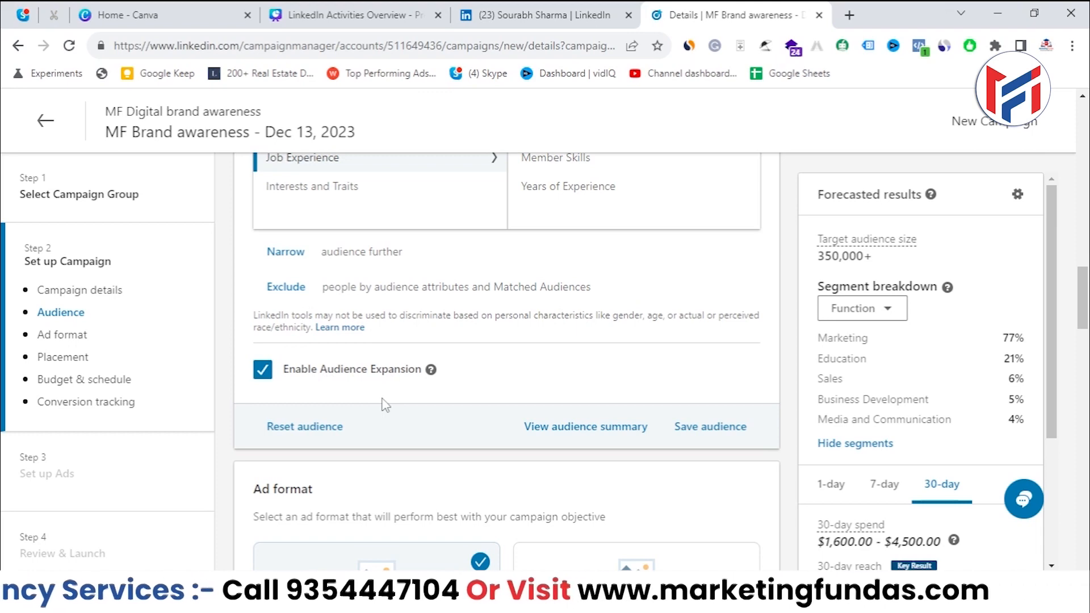
scroll(438, 268, up, 4)
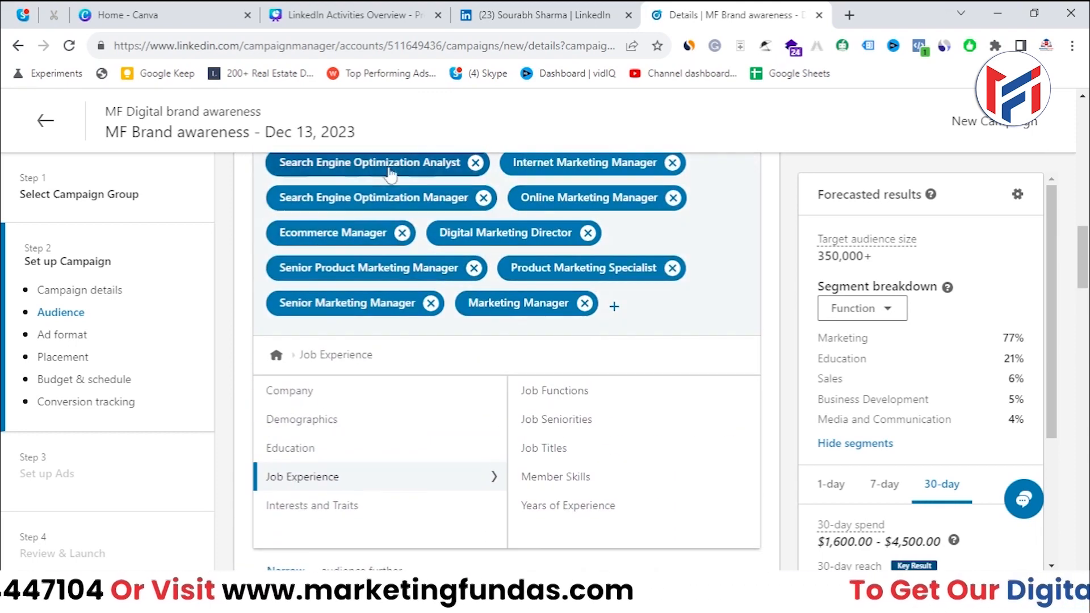
scroll(506, 305, down, 3)
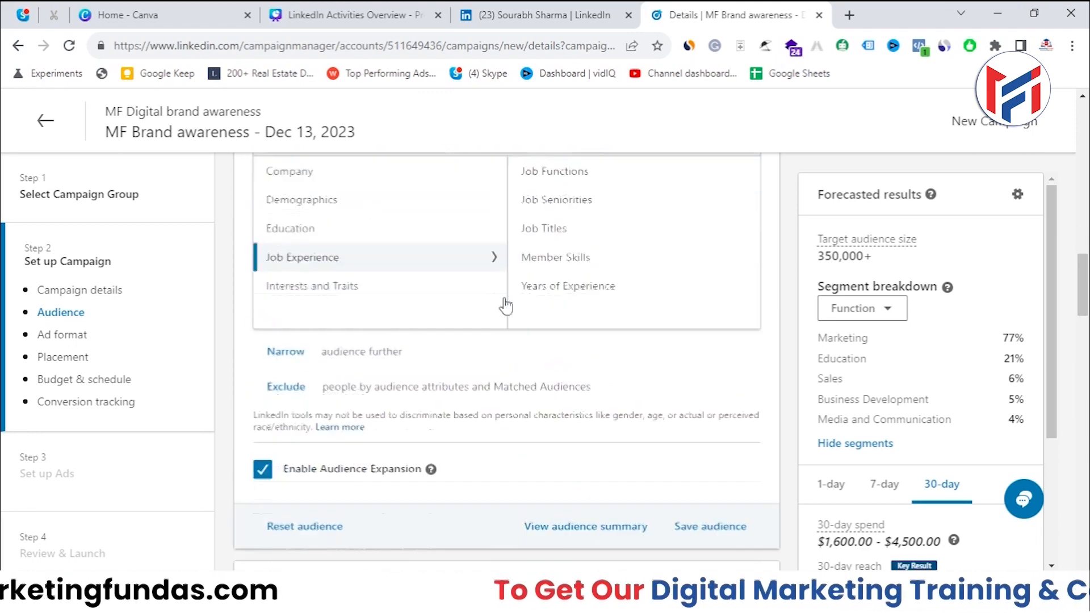
scroll(506, 305, down, 1)
click(263, 369)
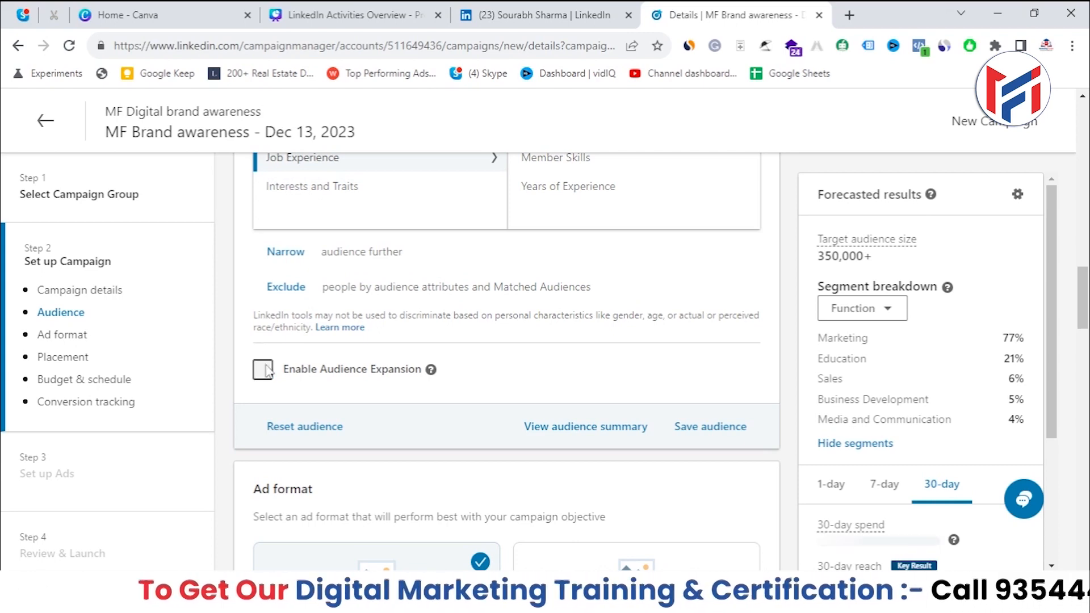
scroll(437, 357, up, 1)
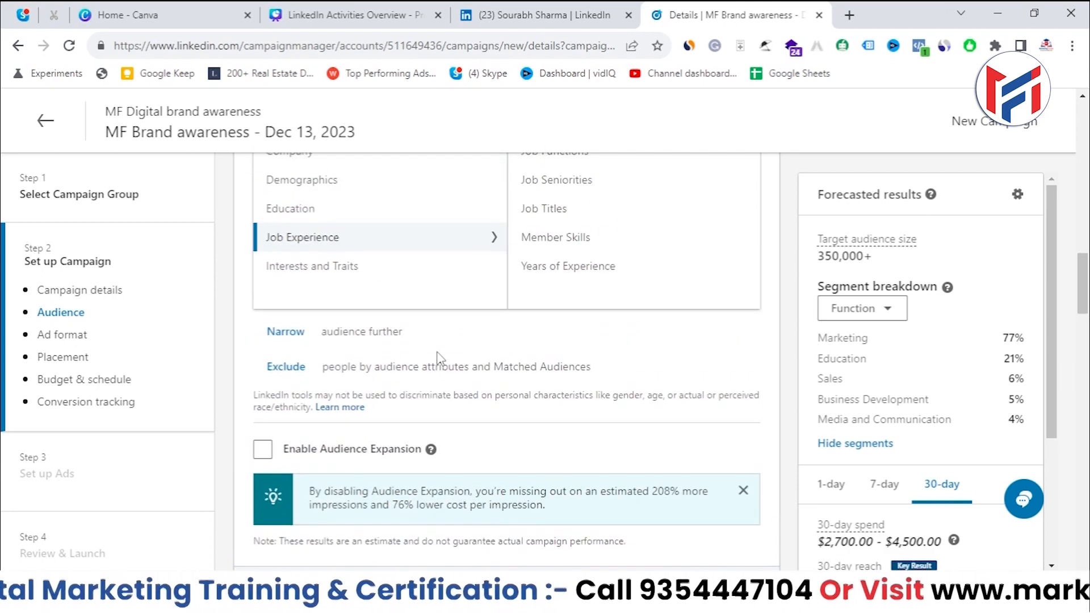
- Enable Audience Expansion for the campaign's target audience
scroll(417, 366, up, 5)
scroll(344, 273, down, 6)
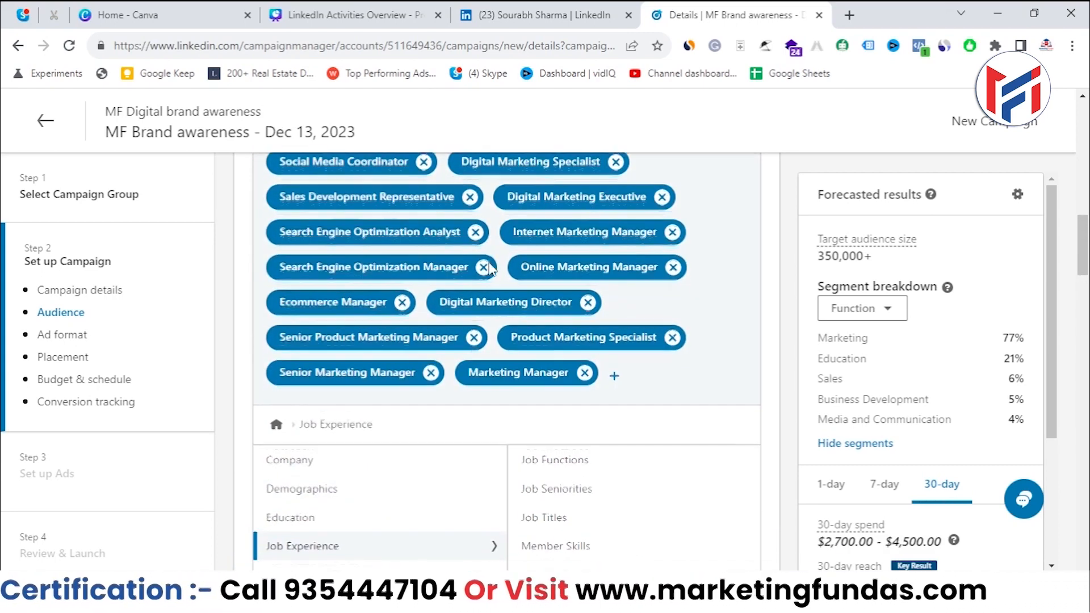
click(262, 370)
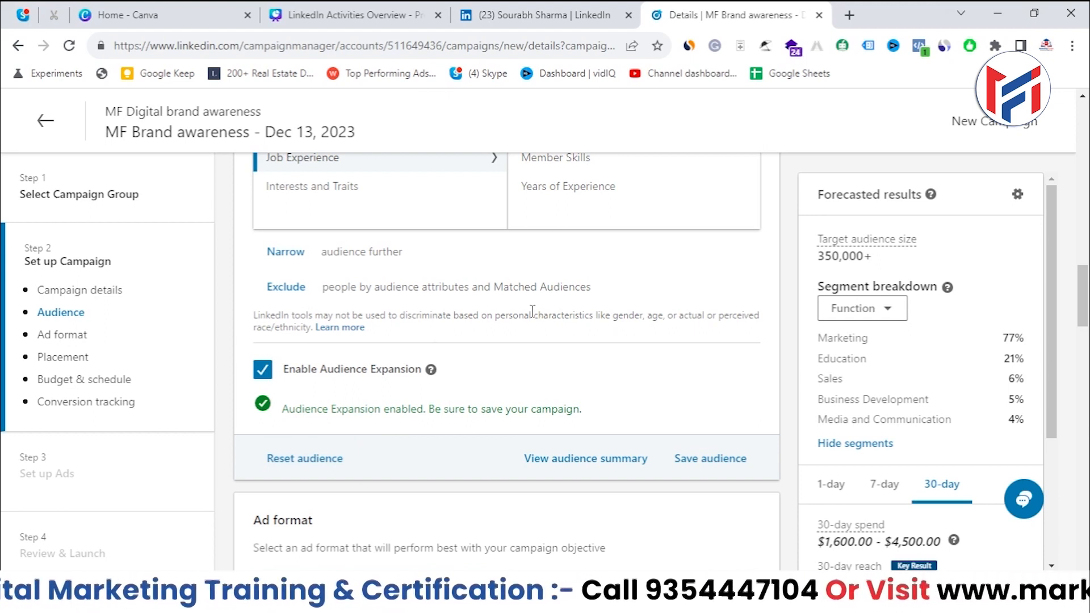
- Review the audience summary's included locations, job titles and exclusions, and close it
click(575, 463)
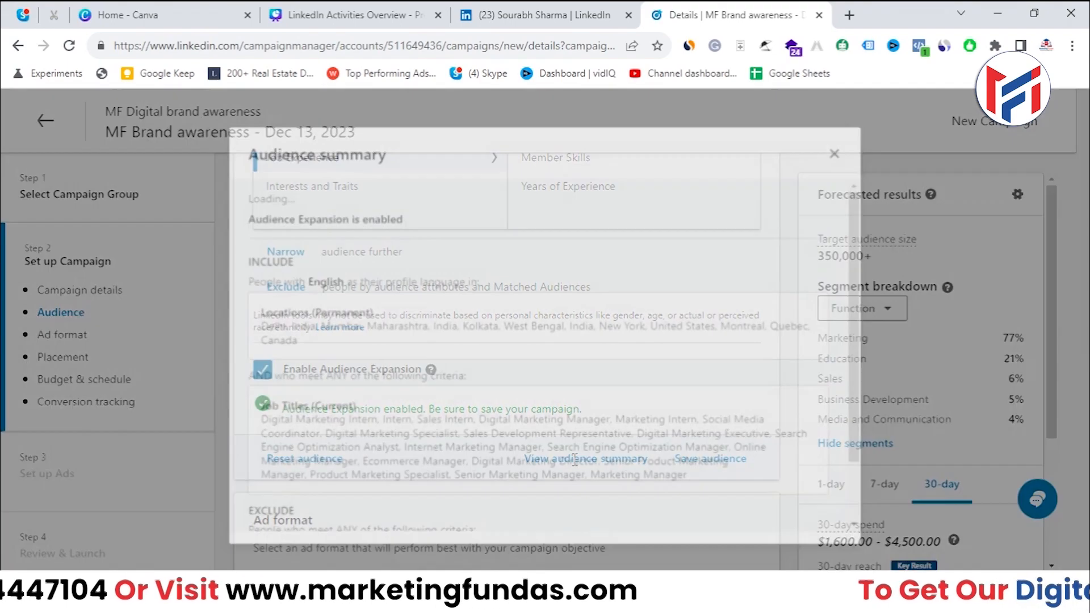
drag(856, 226, 864, 318)
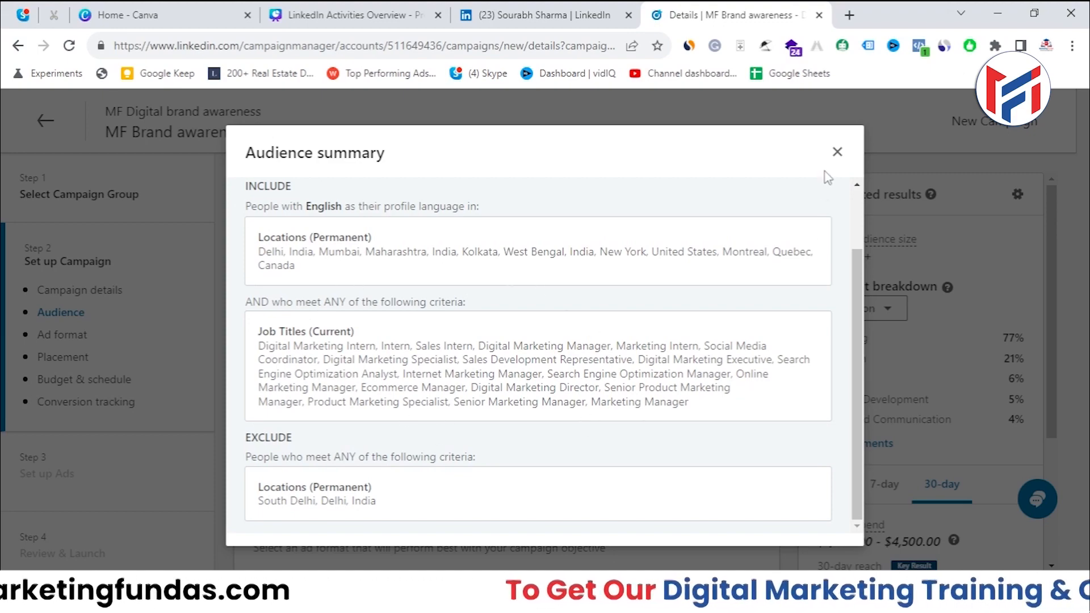
click(836, 152)
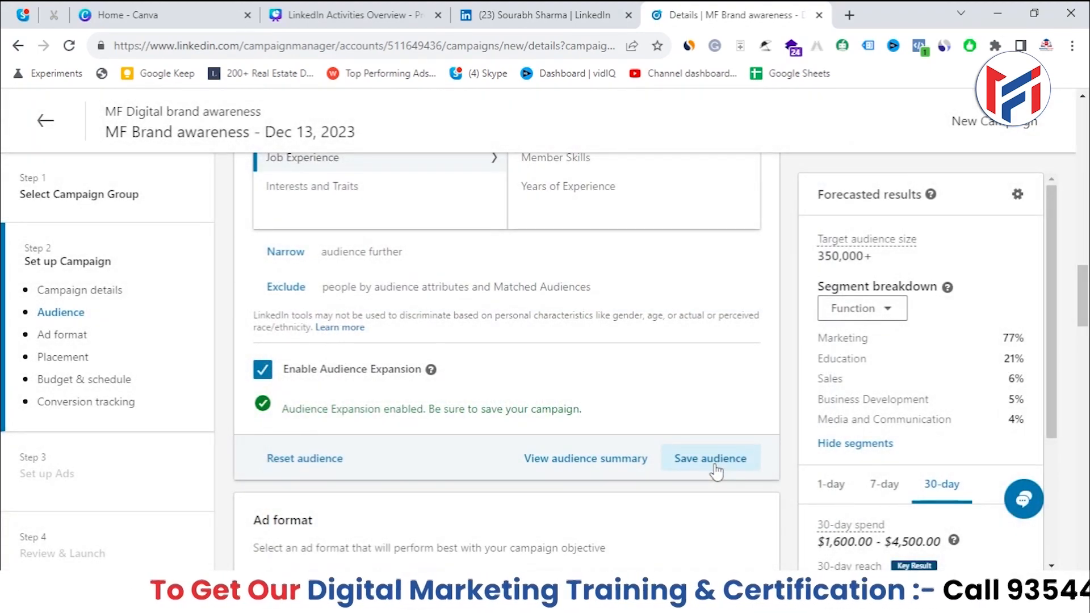
- Save the audience under the name "MF Brand Awareness Dec 13", leaving the description empty
click(719, 464)
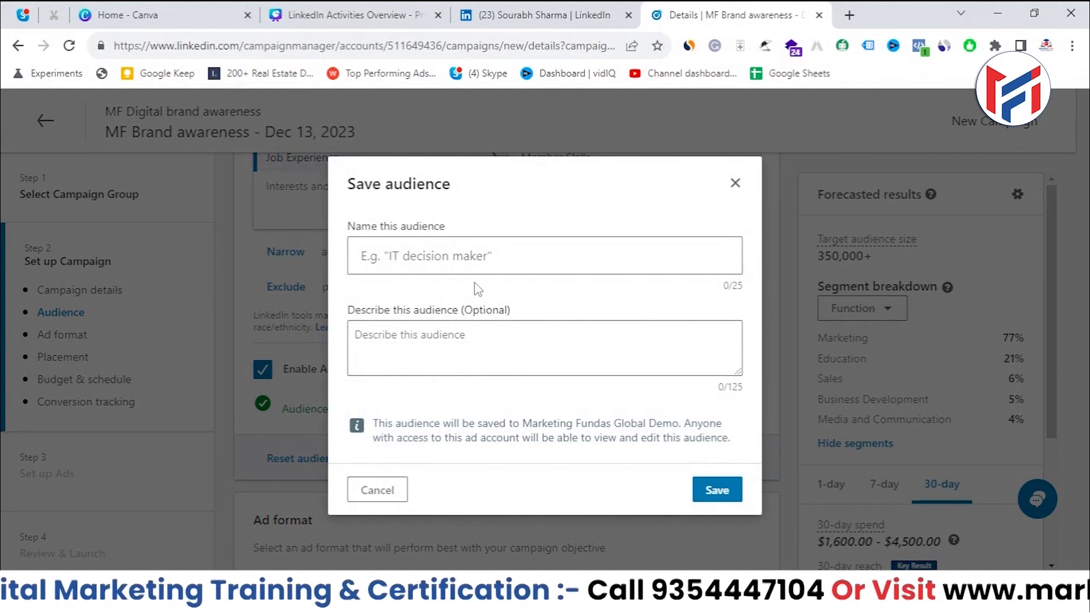
click(448, 258)
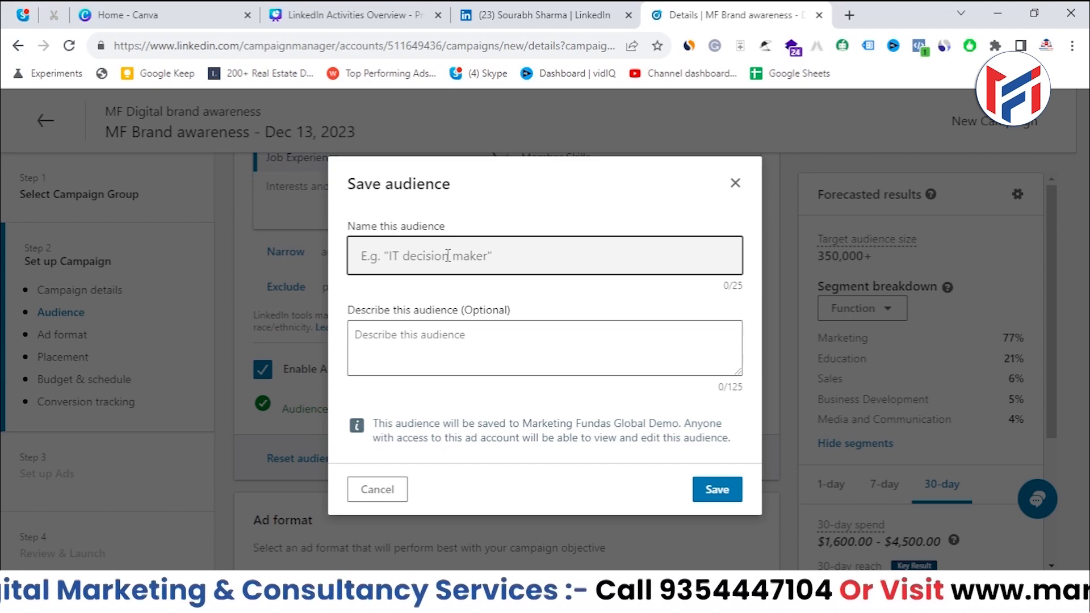
text(MF Barn)
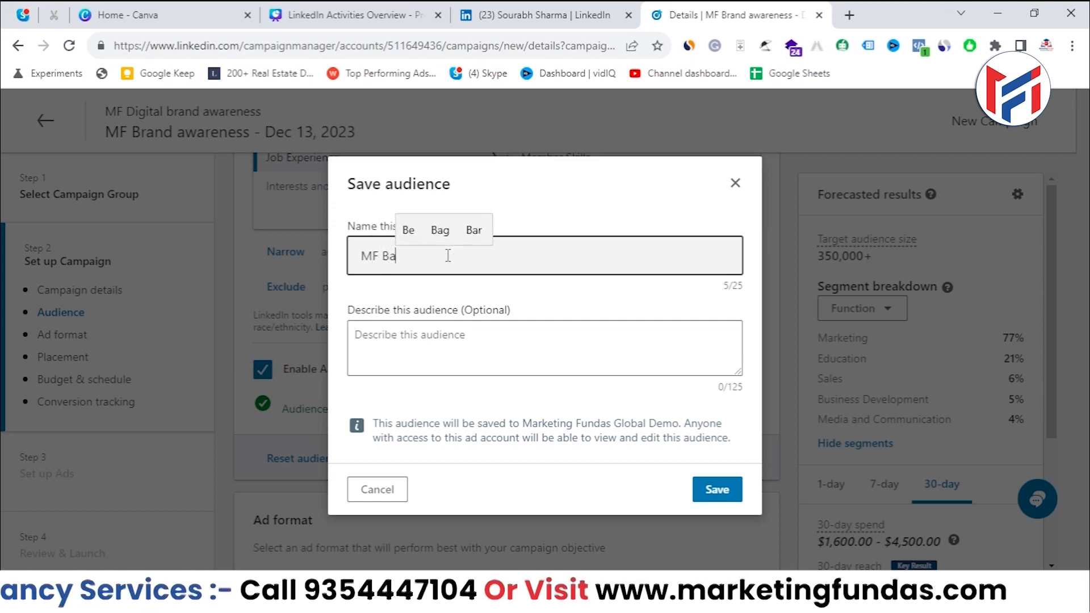
key(BackSpace)
key(BackSpace)
text(and)
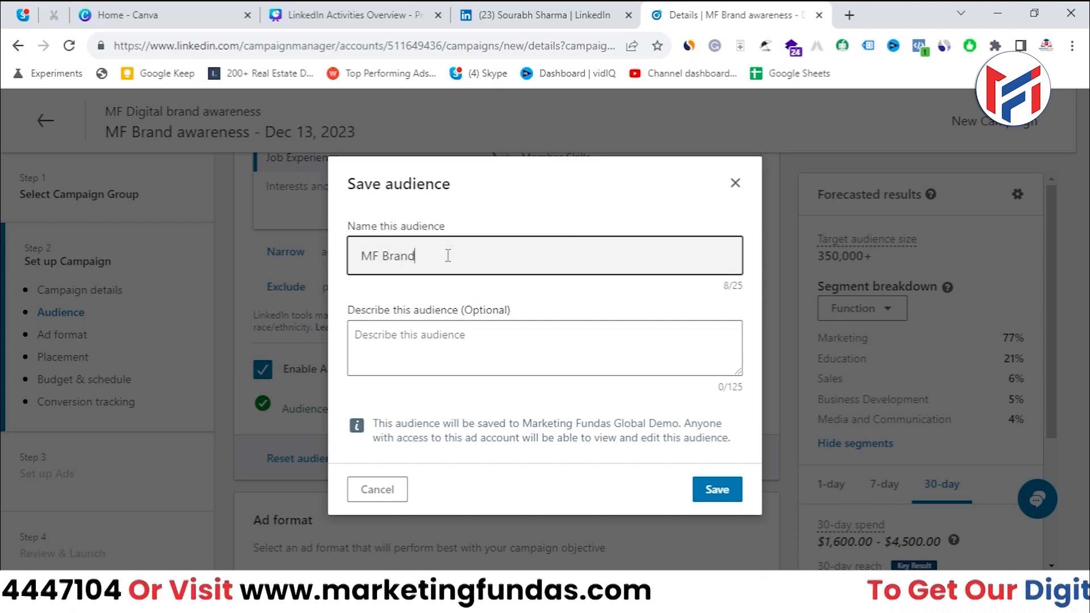
text( Aw)
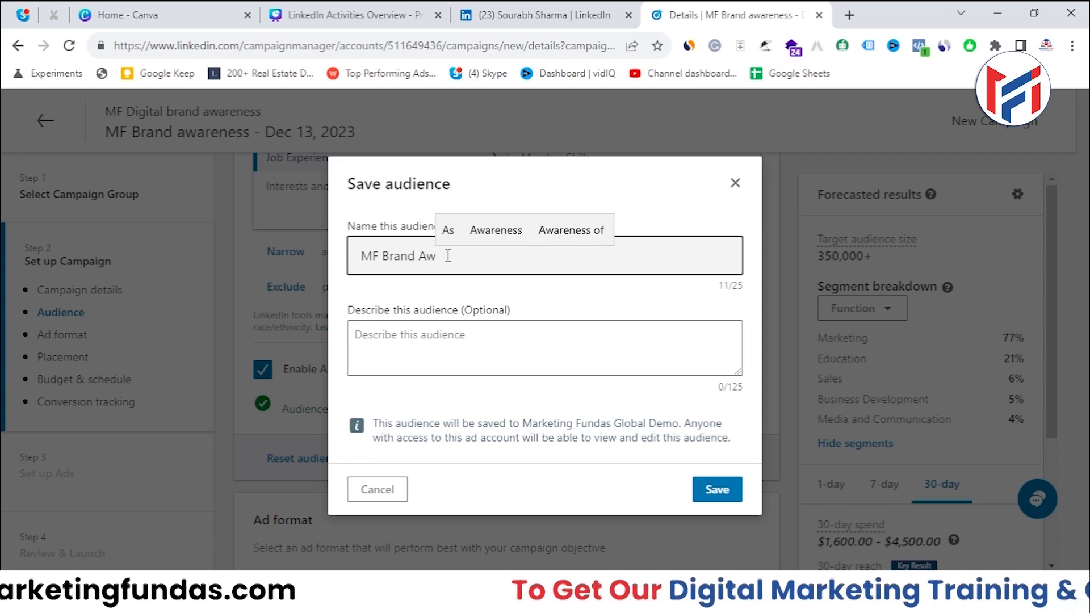
key(Up)
key(Right)
key(Return)
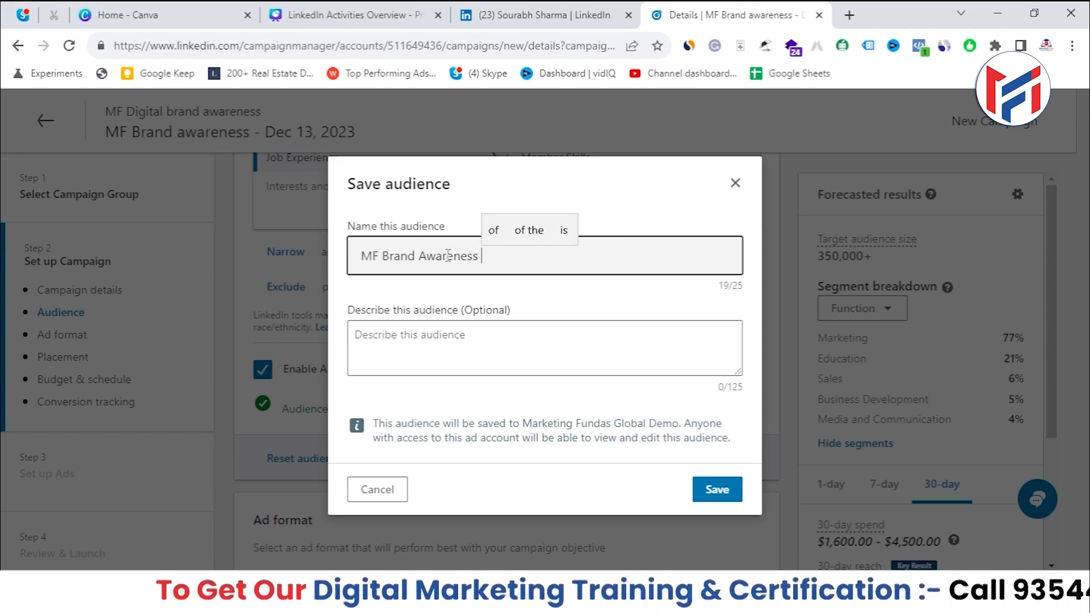
text(Dec )
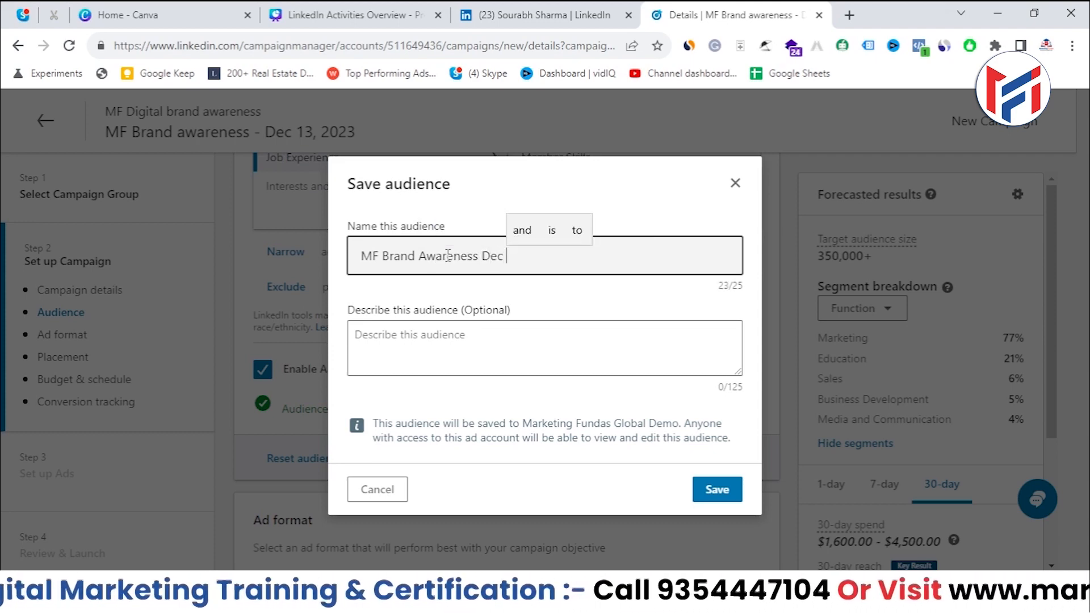
text(11)
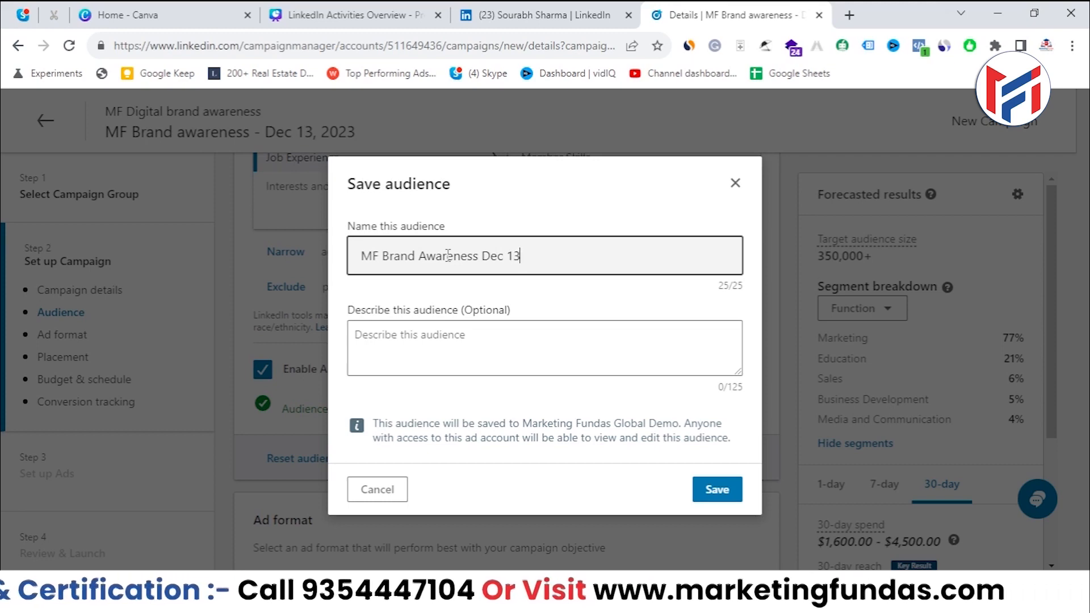
click(445, 359)
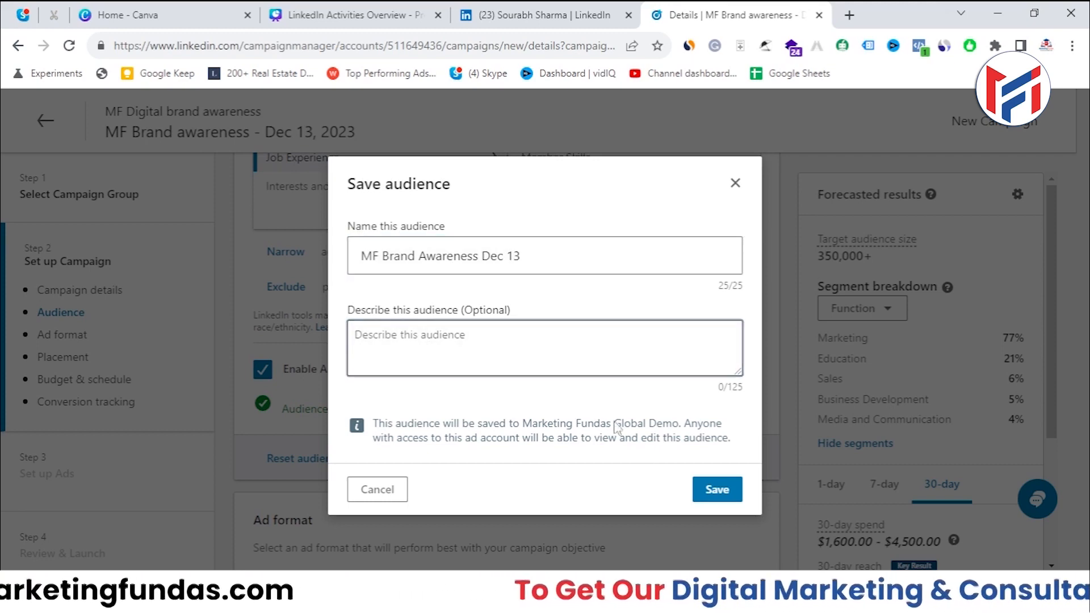
click(716, 490)
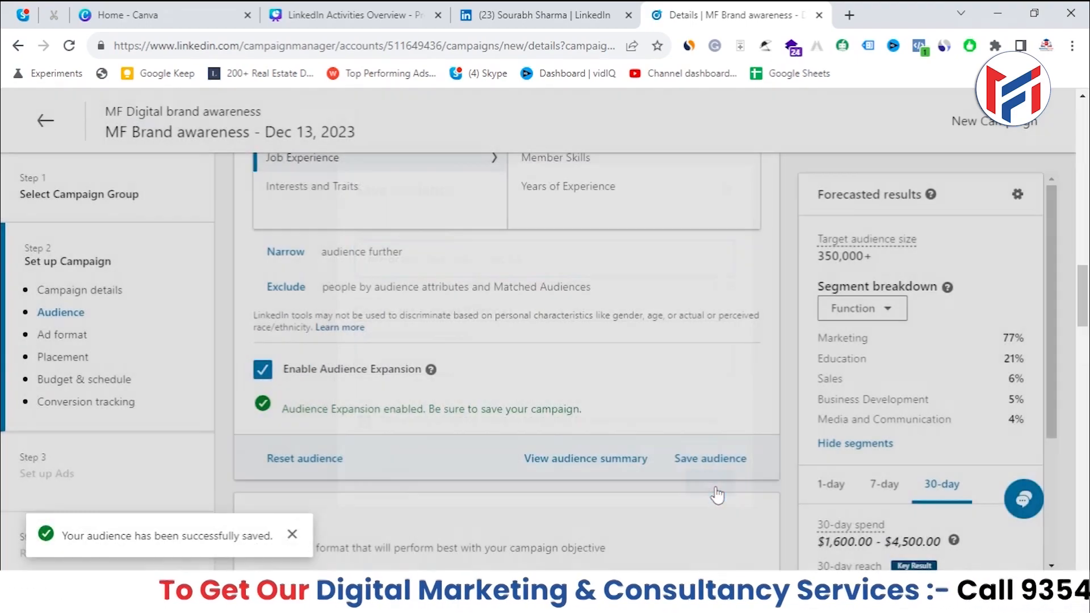
- Examine the available ad formats and the campaign's placement options
scroll(653, 377, down, 3)
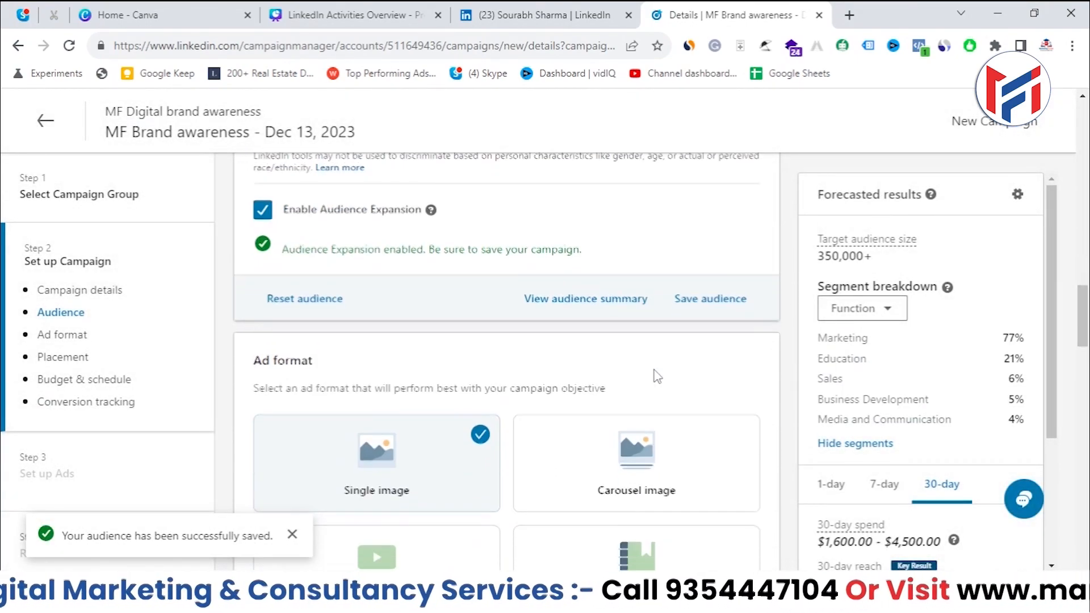
scroll(653, 377, up, 3)
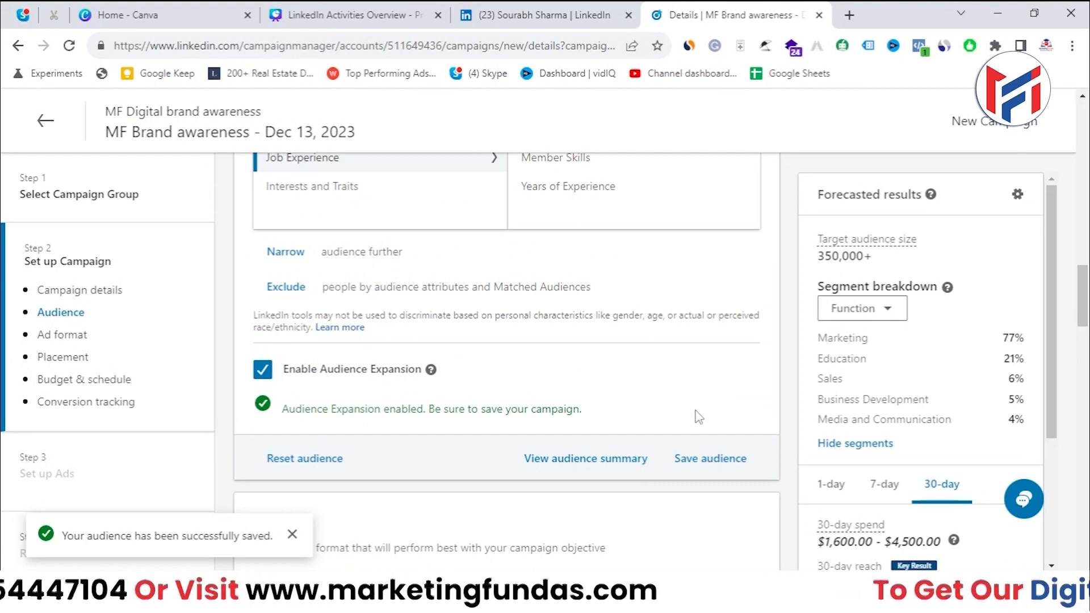
scroll(657, 376, down, 4)
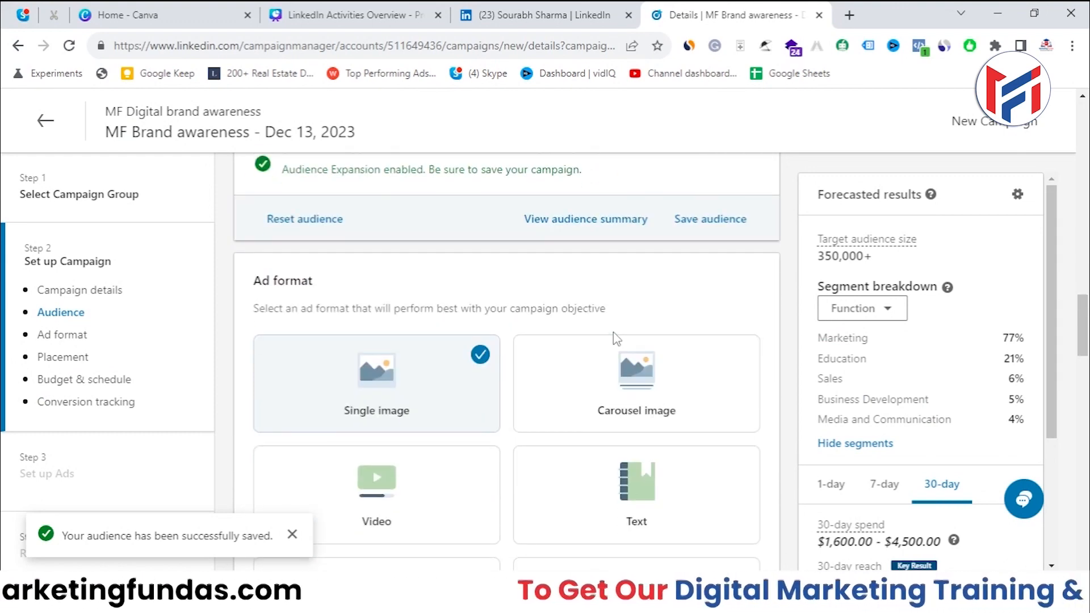
scroll(523, 264, down, 2)
scroll(381, 225, up, 1)
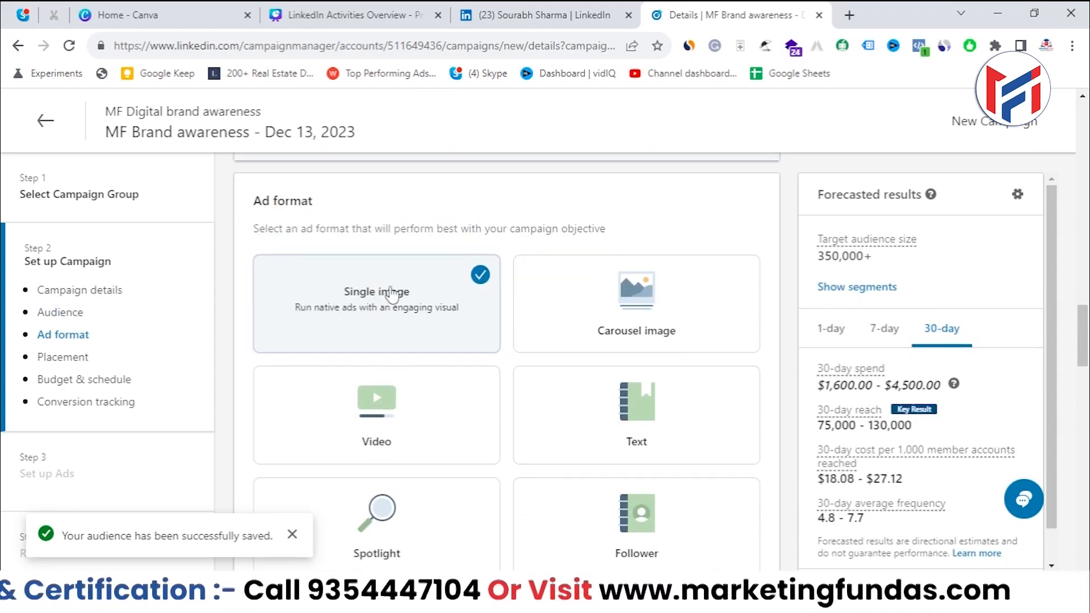
scroll(652, 323, down, 3)
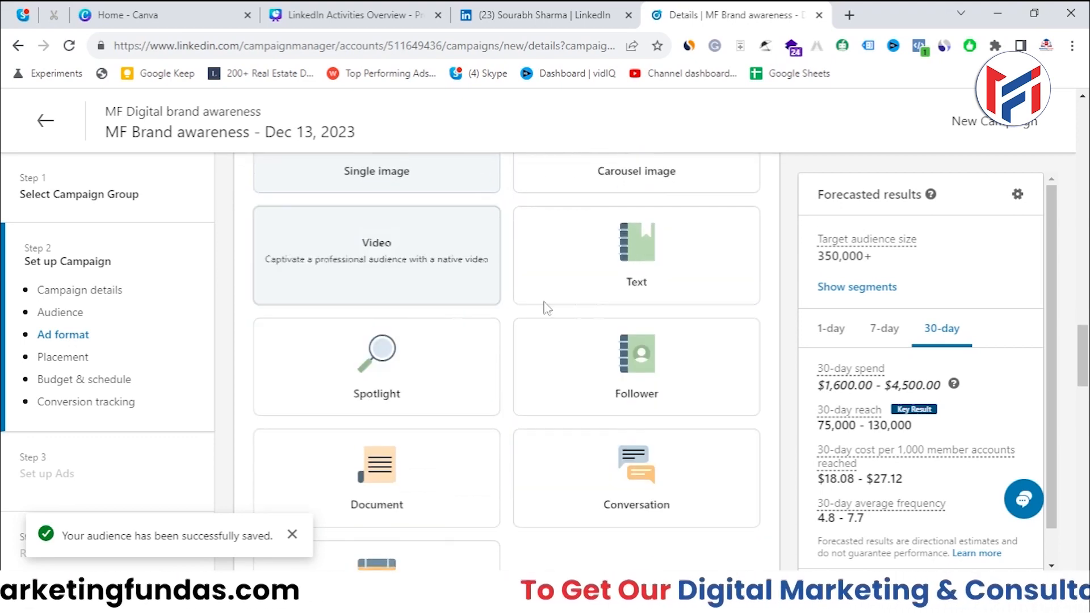
scroll(417, 456, up, 2)
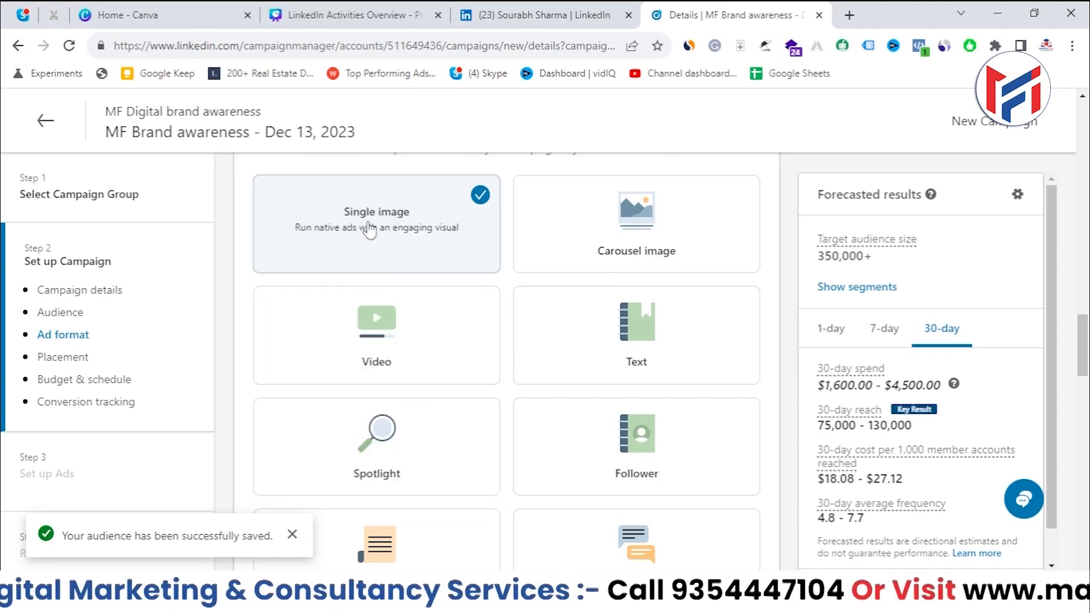
scroll(372, 232, up, 2)
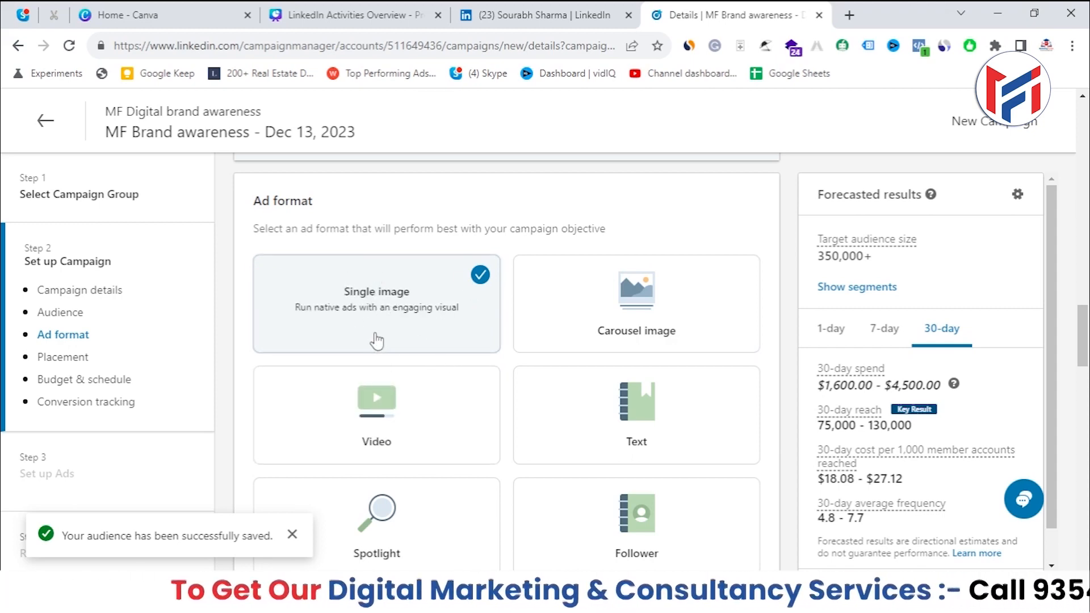
scroll(376, 341, down, 10)
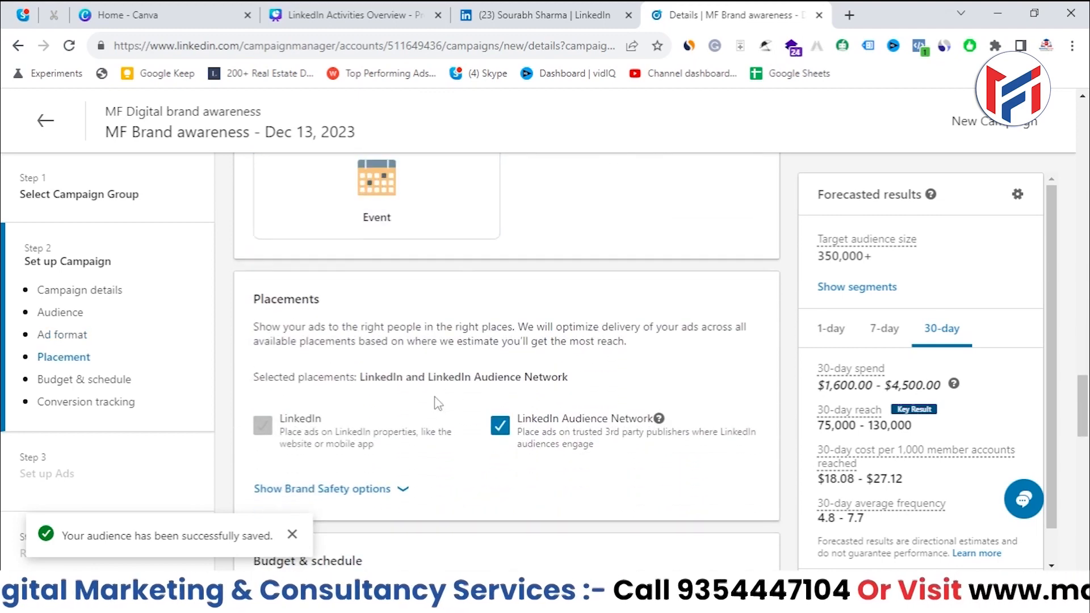
scroll(389, 274, up, 8)
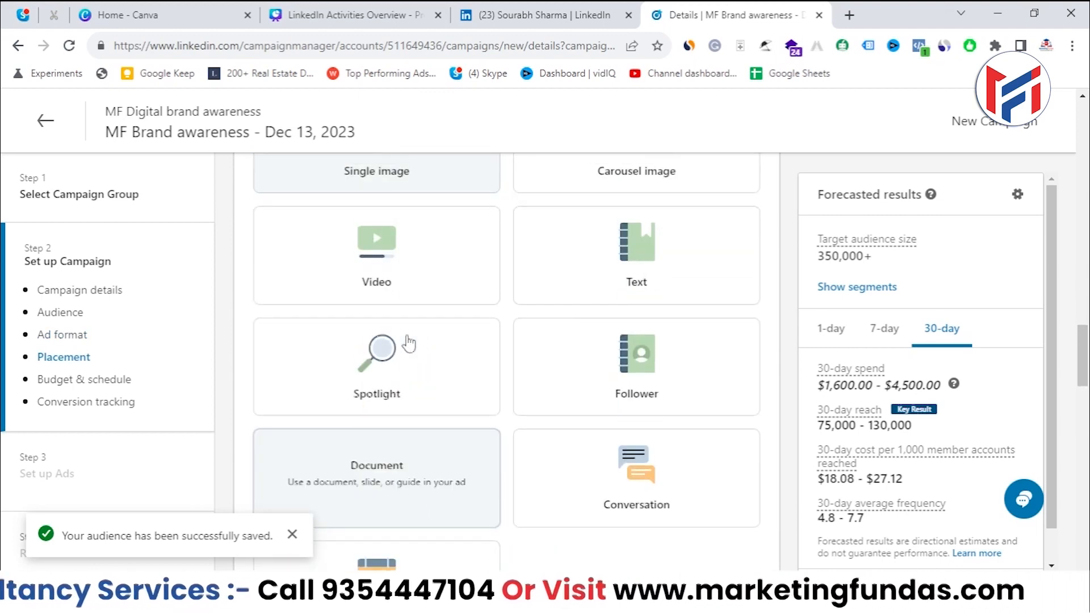
scroll(388, 274, up, 2)
scroll(403, 341, down, 8)
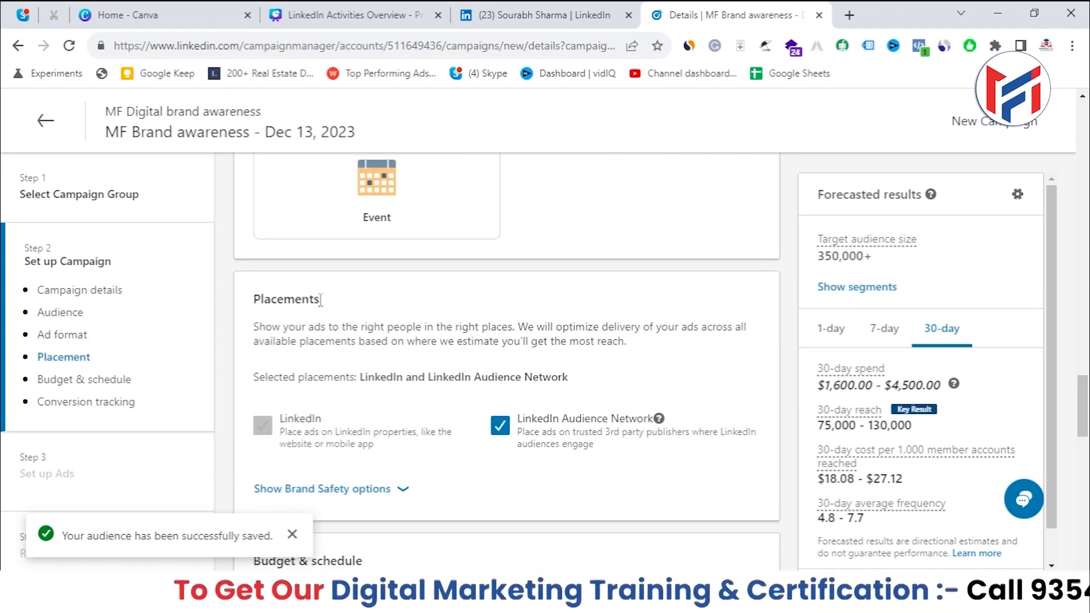
double_click(256, 301)
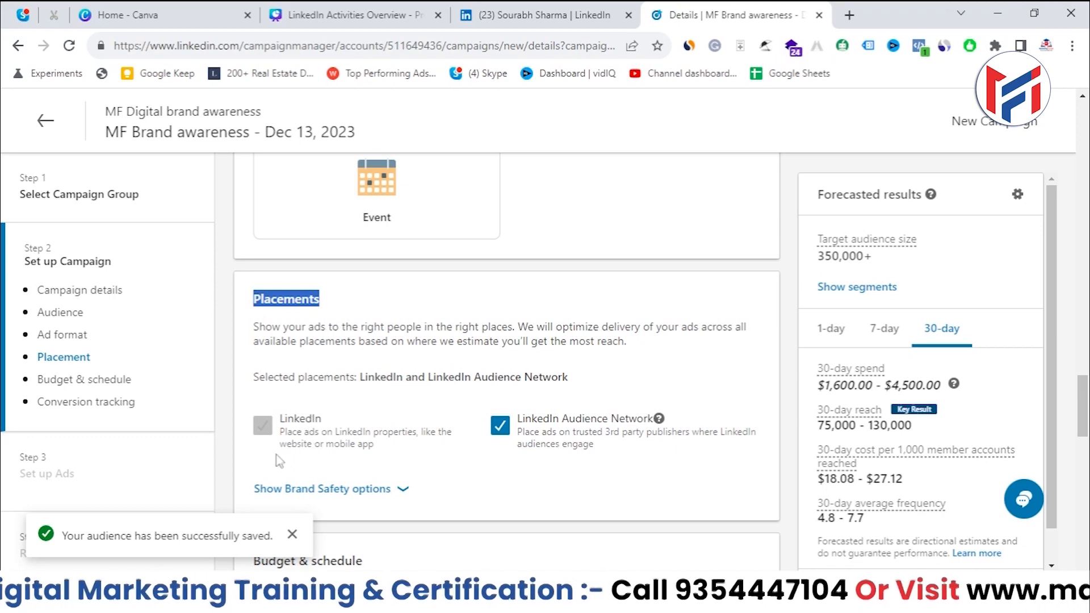
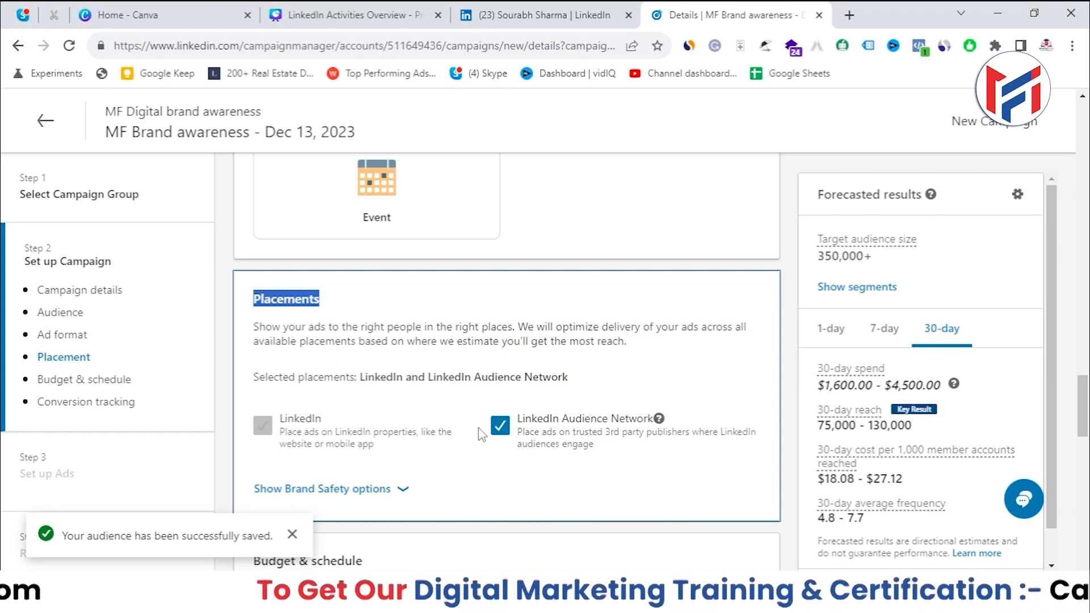
- Switch the campaign's budget type to a lifetime budget
scroll(481, 435, down, 5)
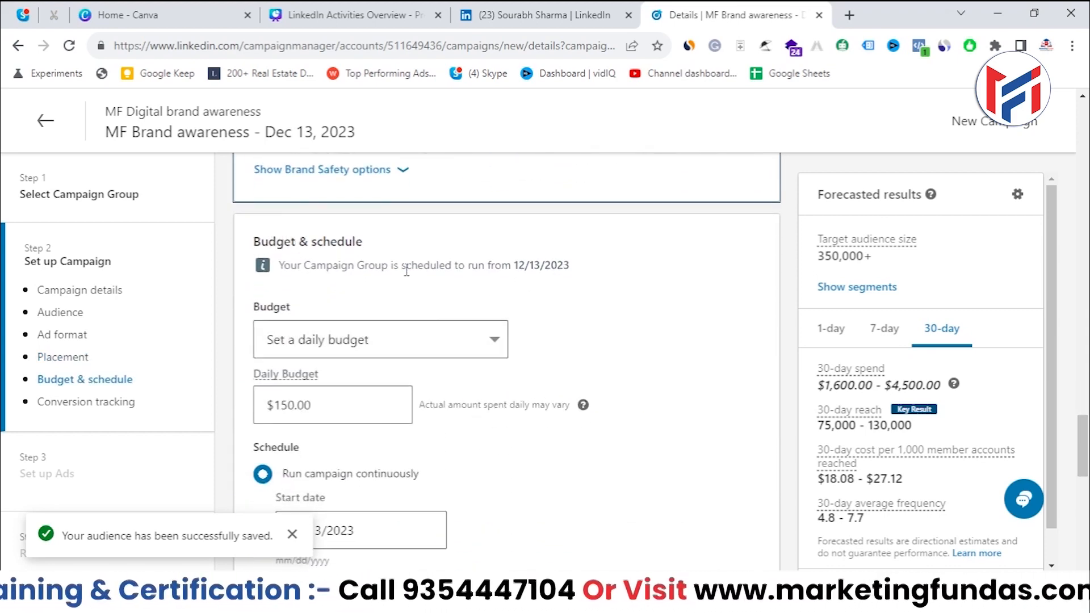
click(435, 346)
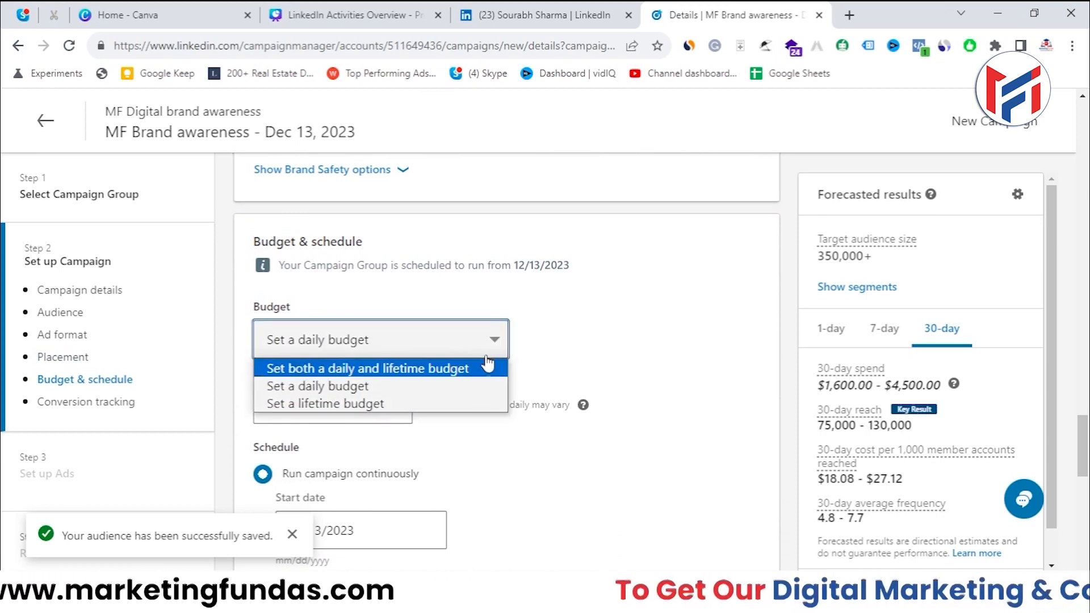
click(559, 344)
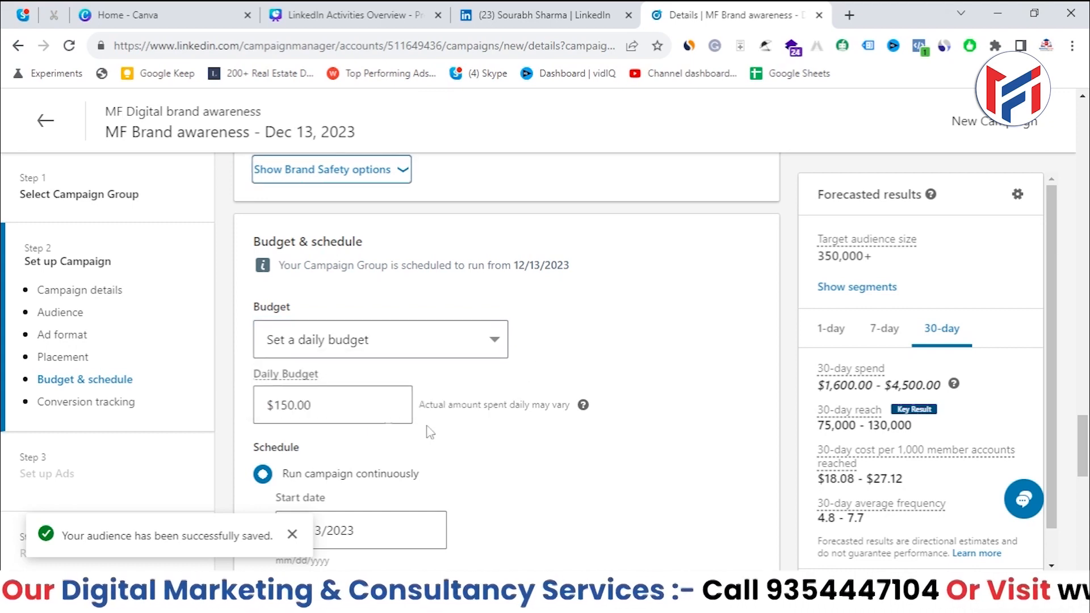
click(381, 347)
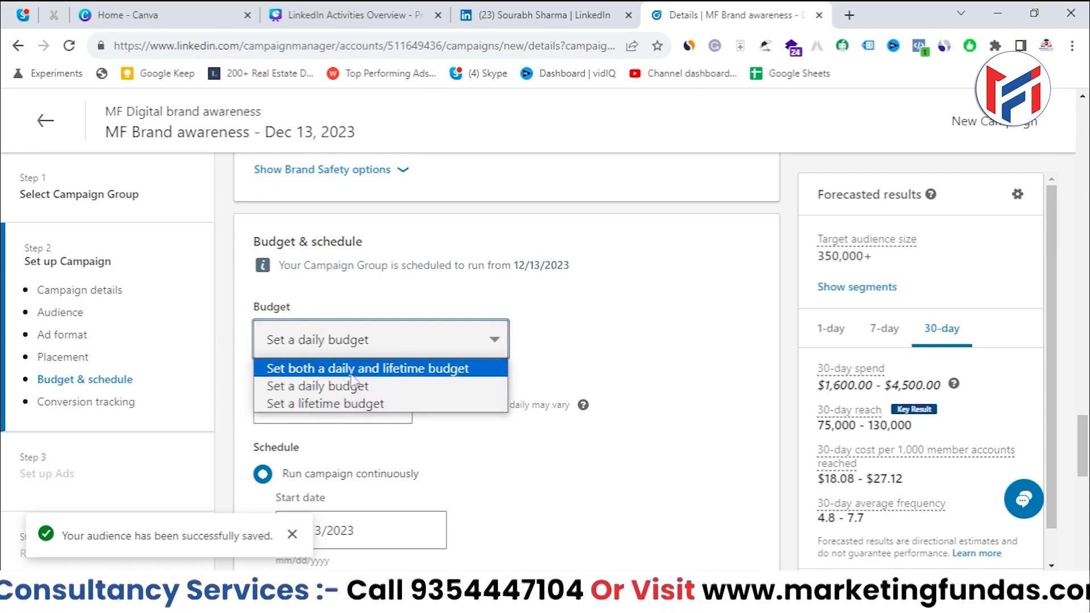
click(332, 404)
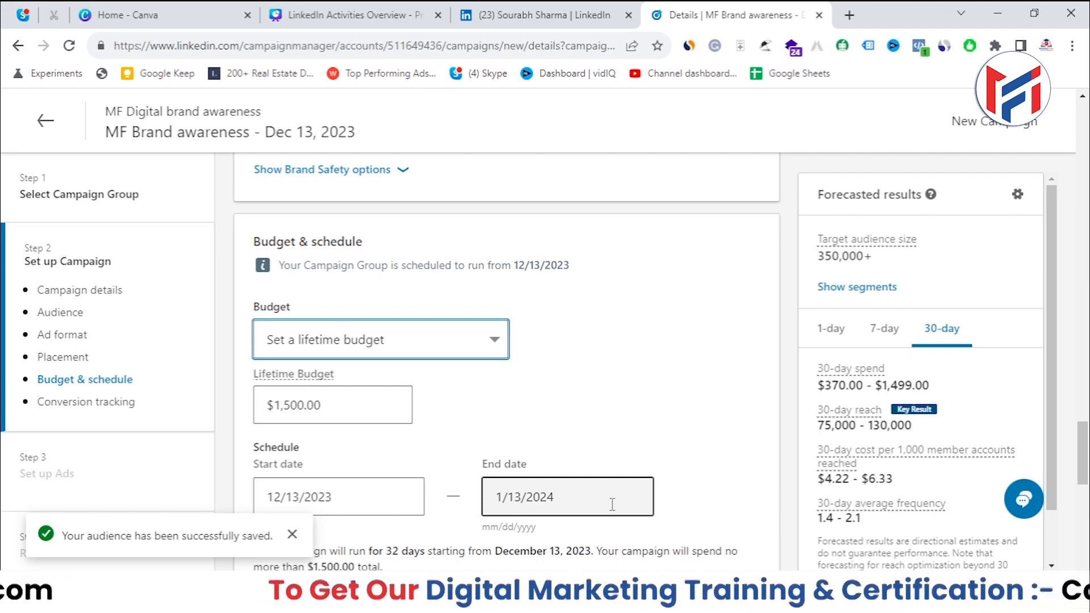
- Set the budget type to a daily budget and schedule the campaign to run continuously
click(459, 330)
click(419, 384)
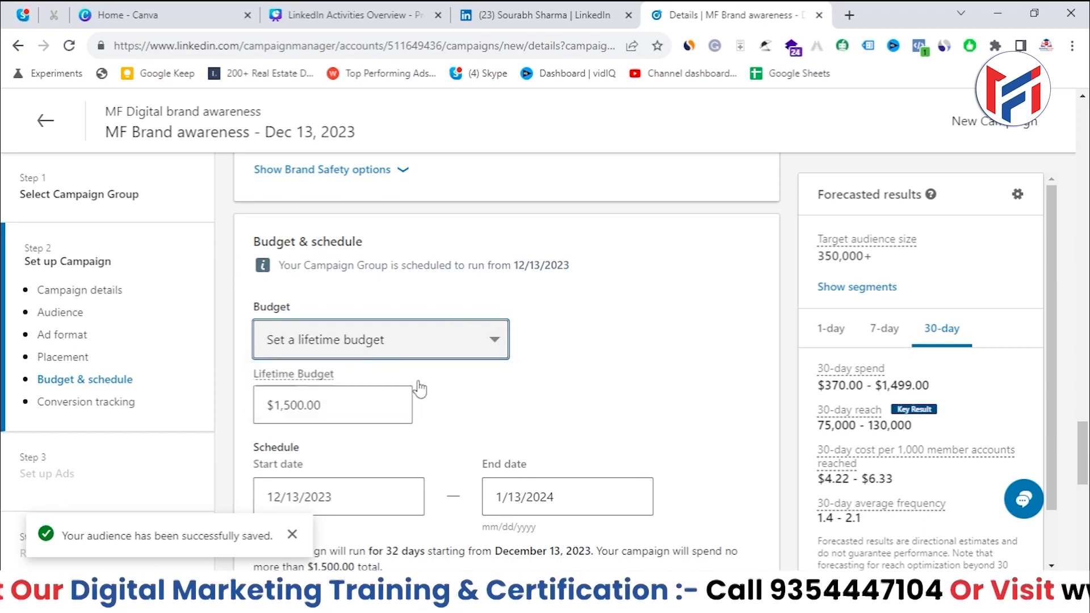
scroll(557, 372, down, 1)
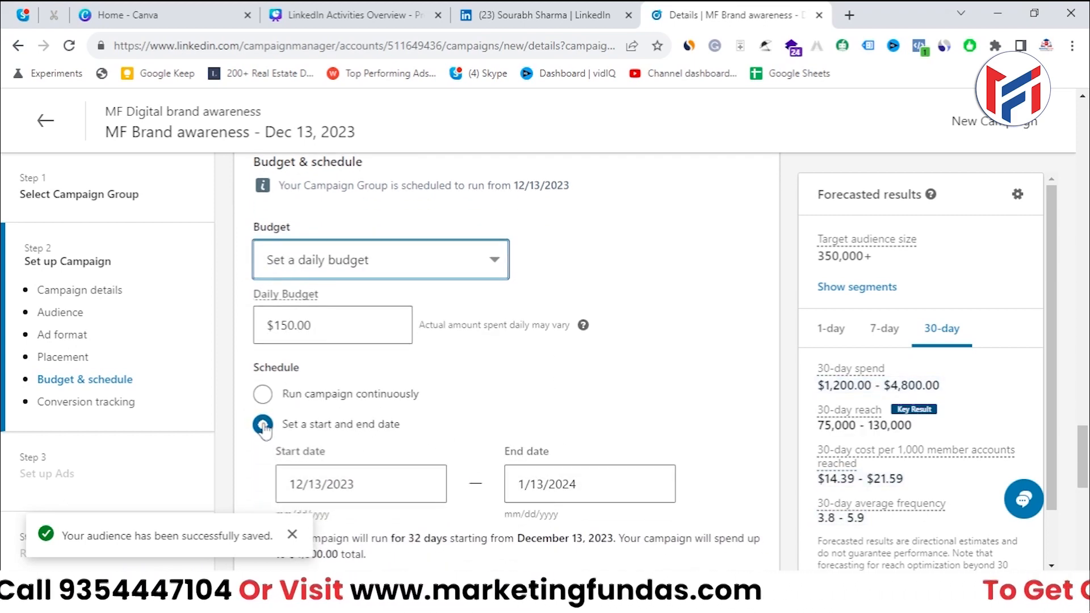
click(263, 394)
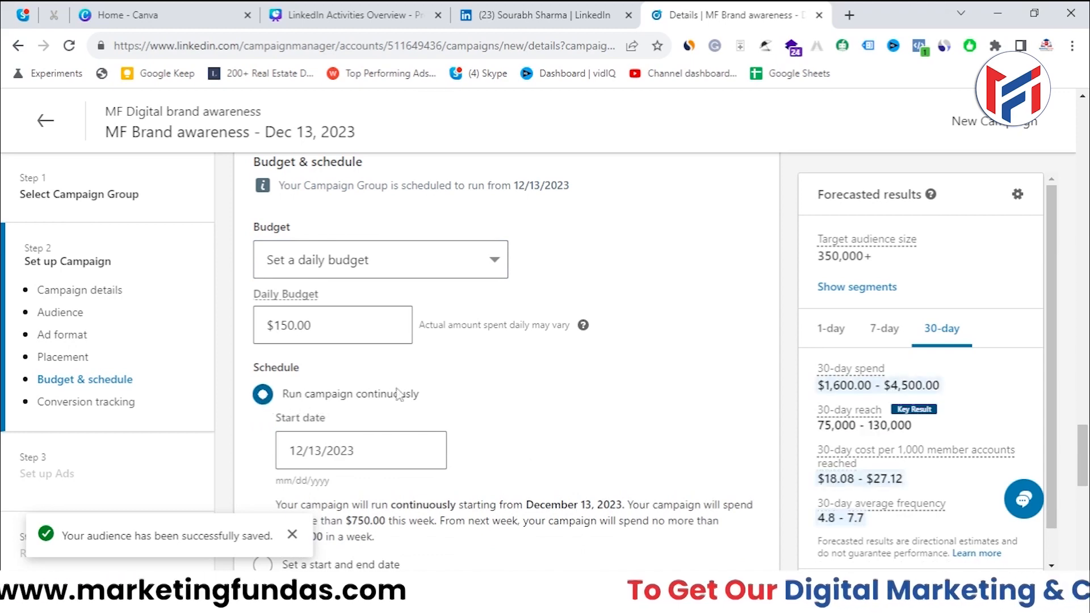
- Try the combined daily and lifetime budget type, inspect its two budget amounts, and return to a daily budget
scroll(412, 394, up, 1)
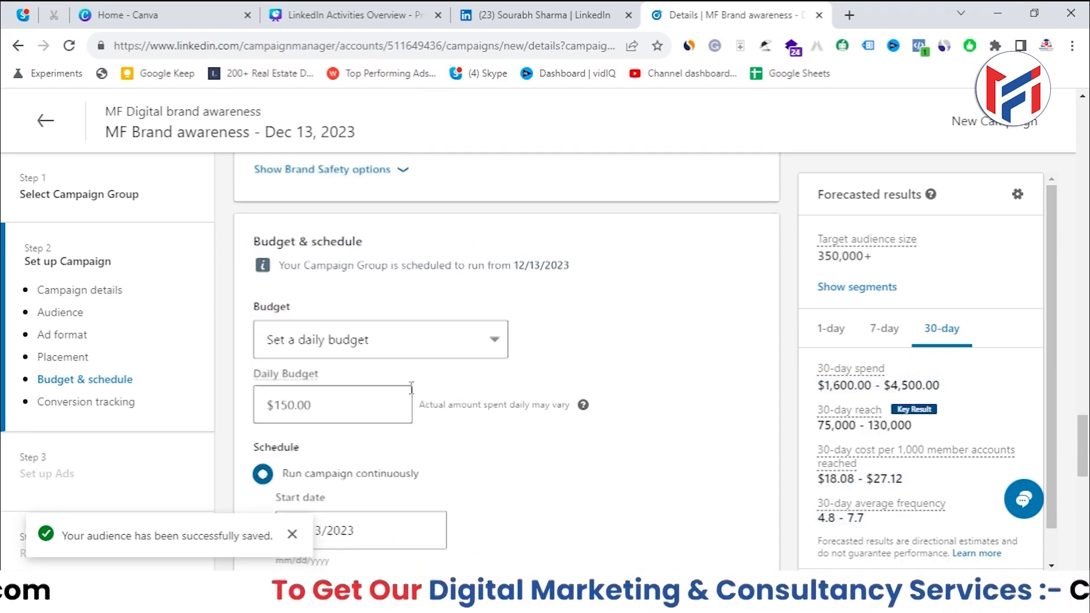
click(431, 348)
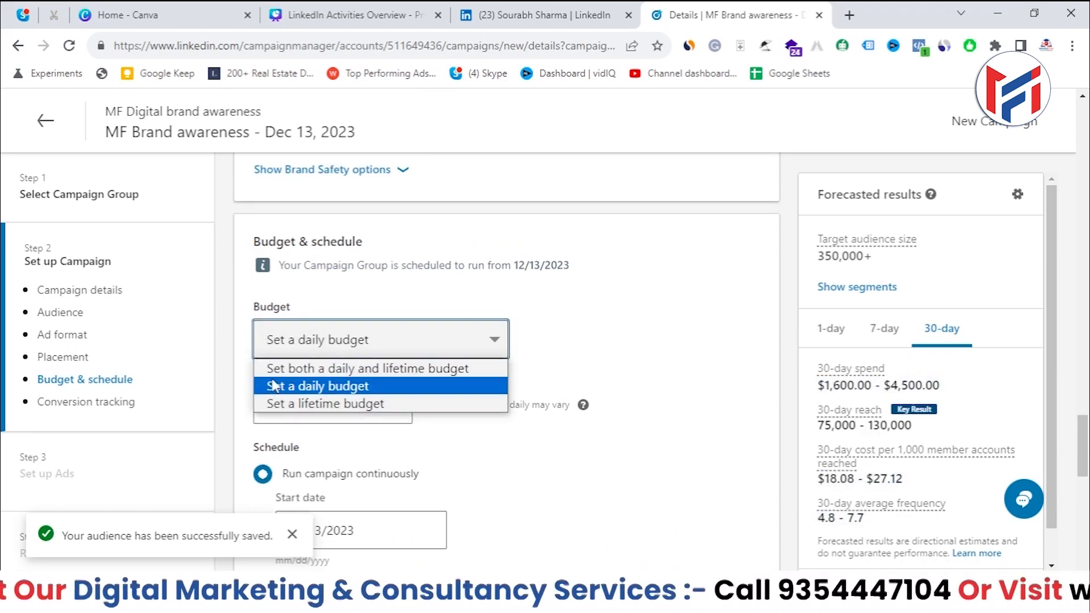
click(386, 369)
scroll(476, 402, down, 1)
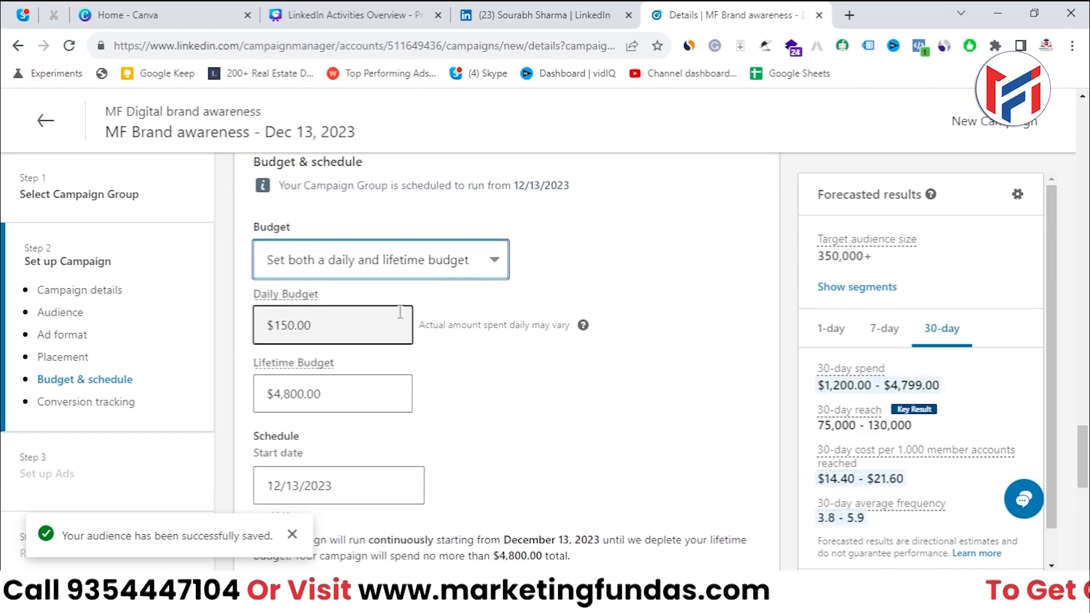
click(317, 393)
double_click(318, 392)
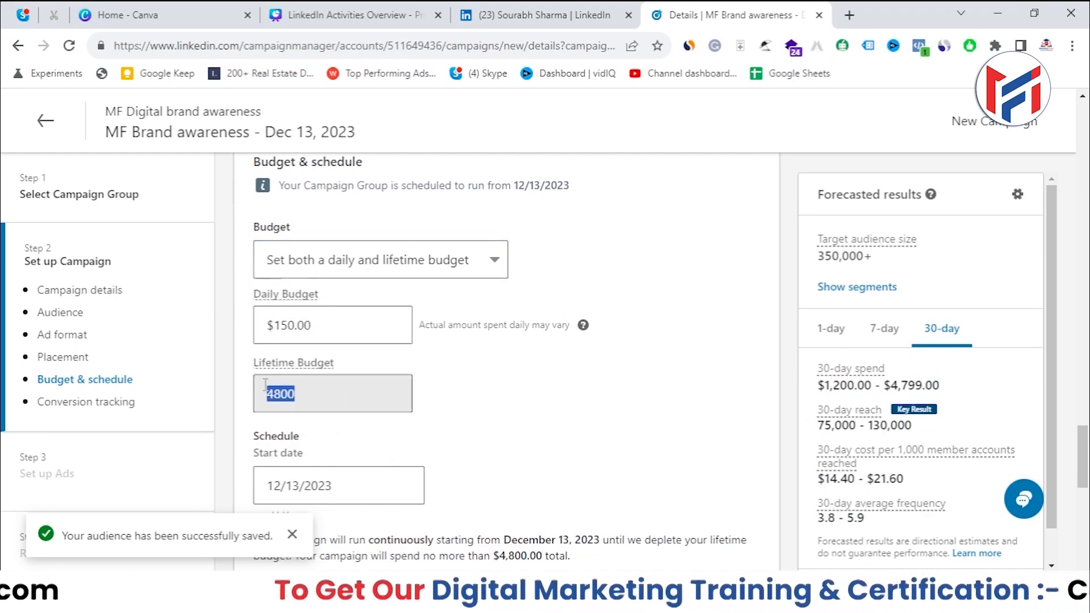
click(326, 321)
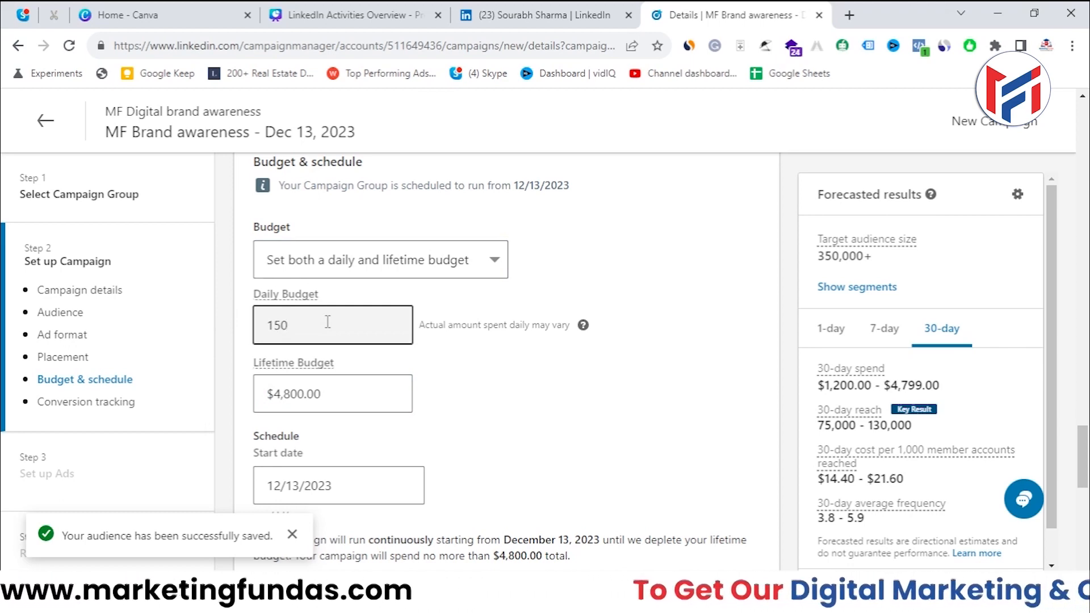
click(361, 272)
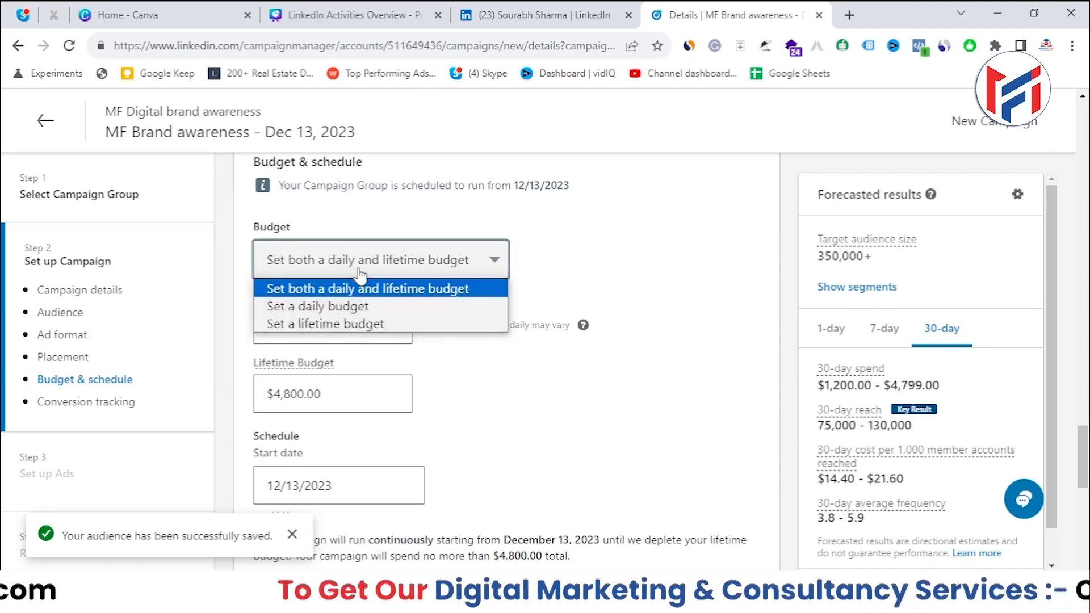
click(338, 298)
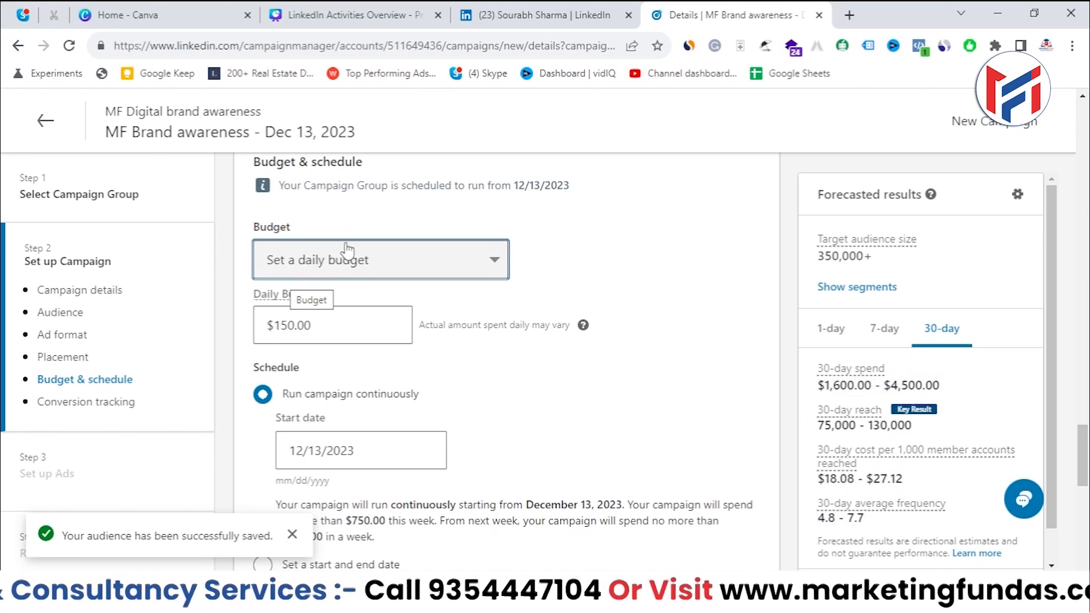
- Set the daily budget to $100 and check the 30-day forecasted results
click(291, 320)
double_click(288, 335)
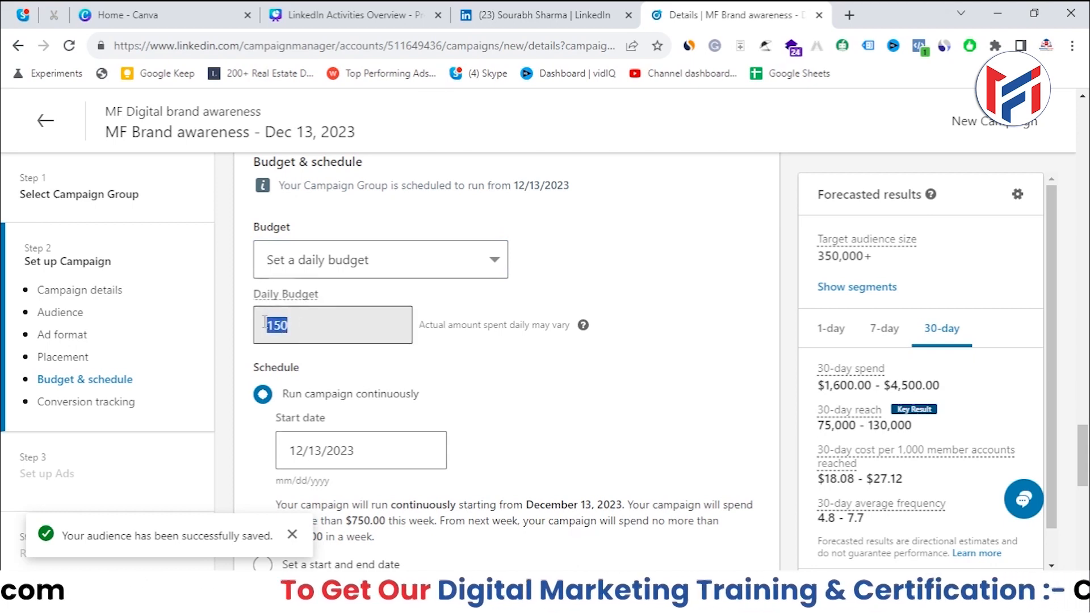
text(100)
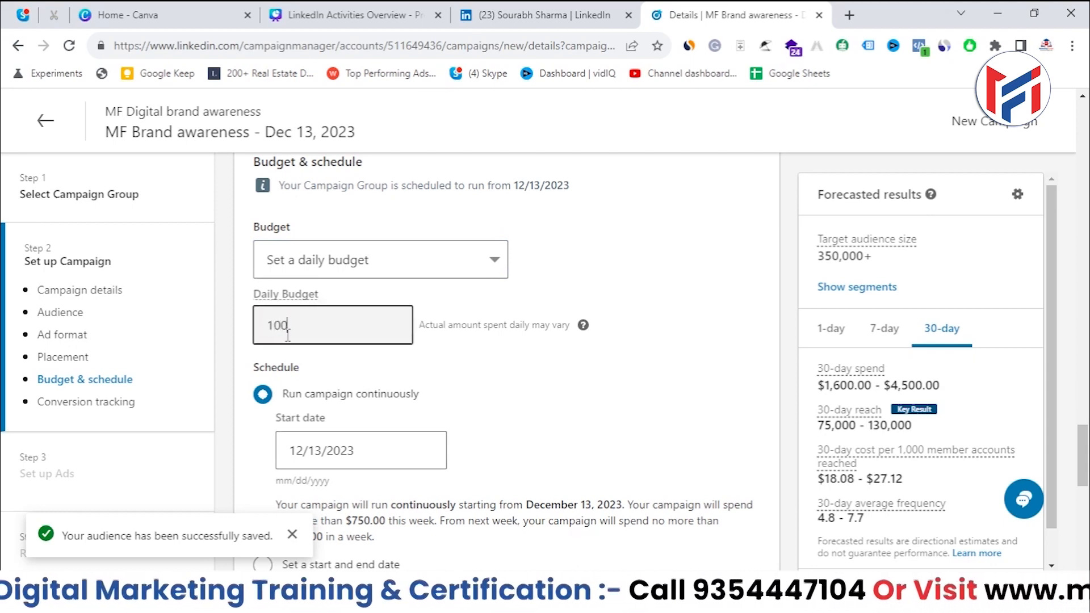
click(540, 428)
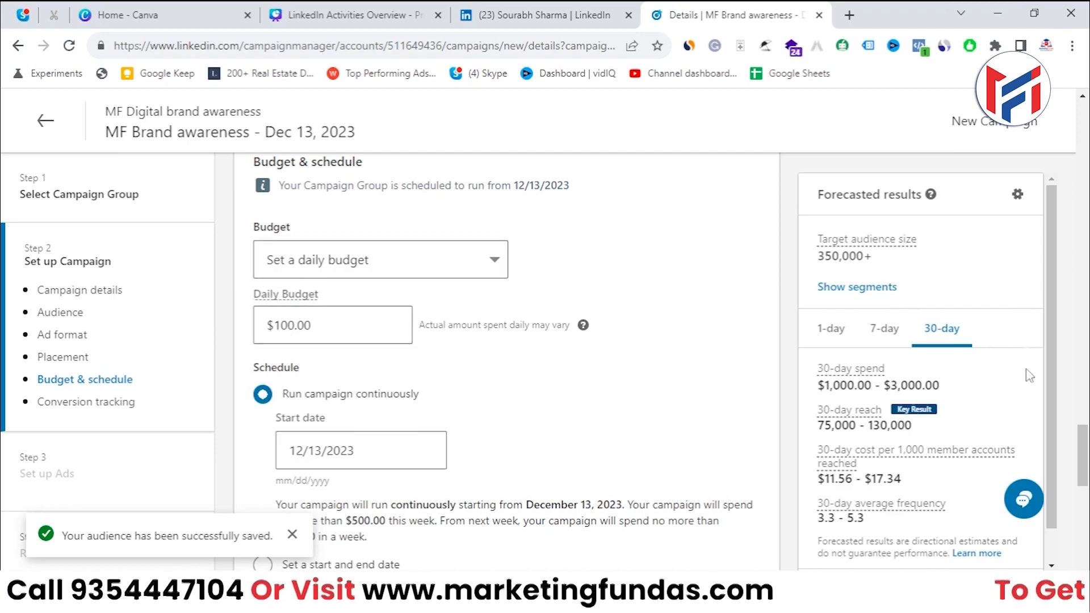
scroll(1051, 341, down, 1)
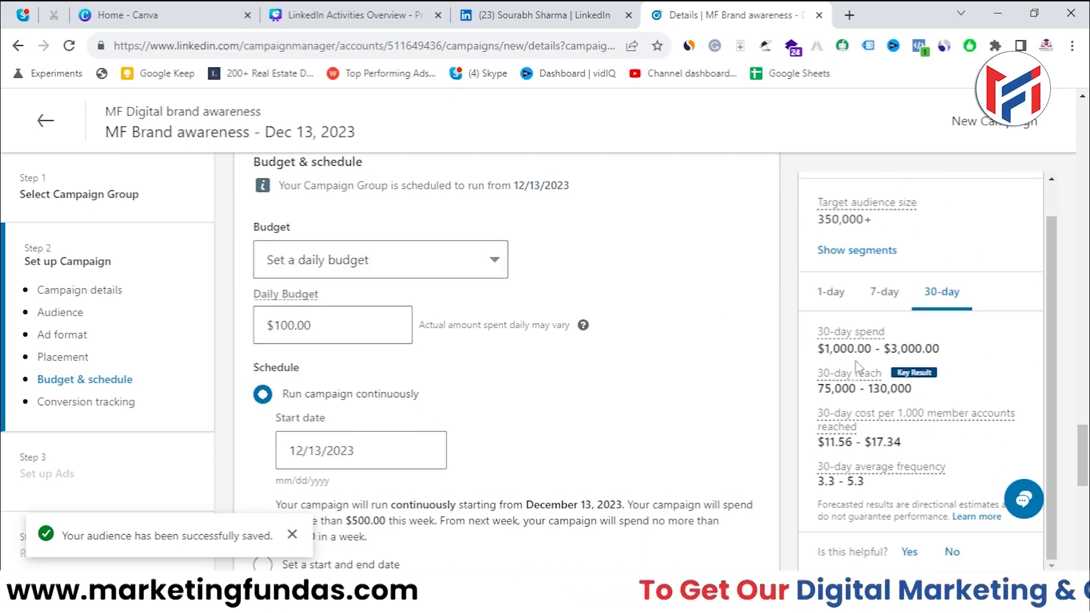
- Set the campaign's daily budget to $200
click(345, 325)
drag(345, 324, 256, 327)
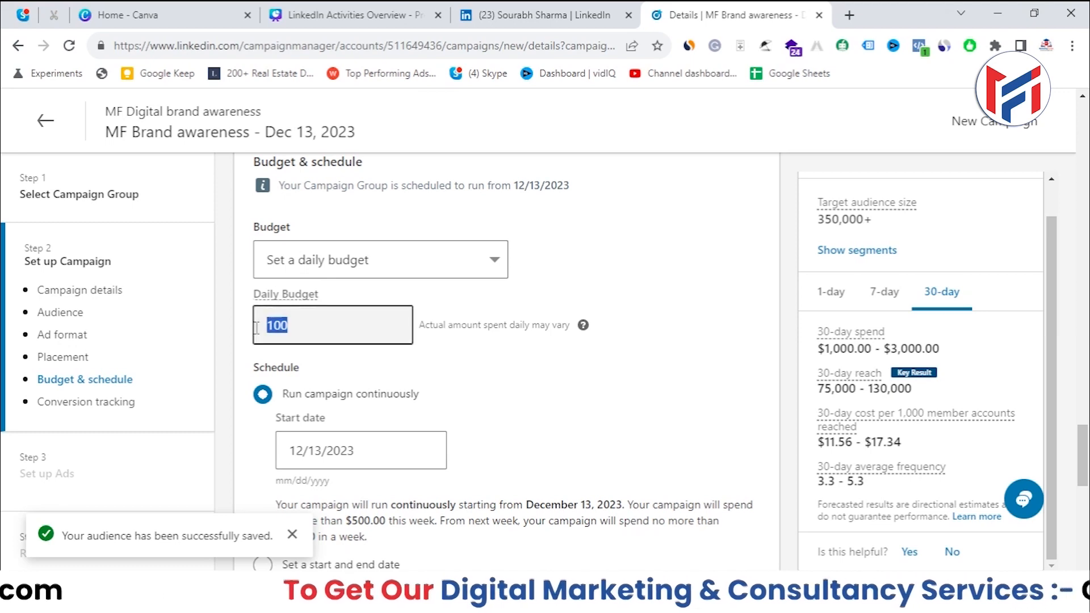
text(200)
click(586, 400)
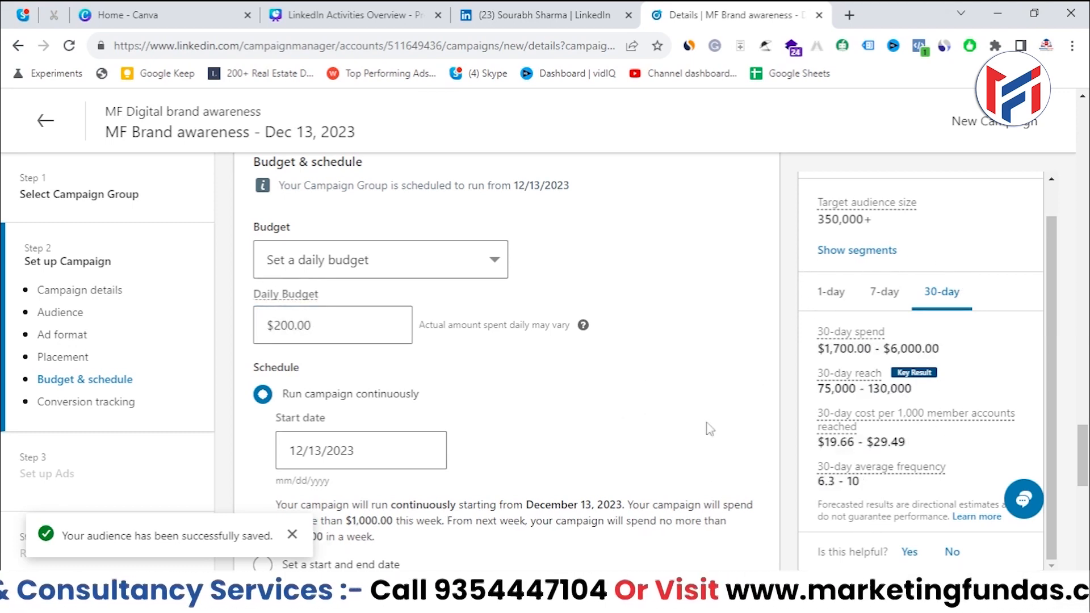
- Examine the continuous schedule's weekly spending explanation and compare its start date with the system calendar
scroll(623, 411, down, 2)
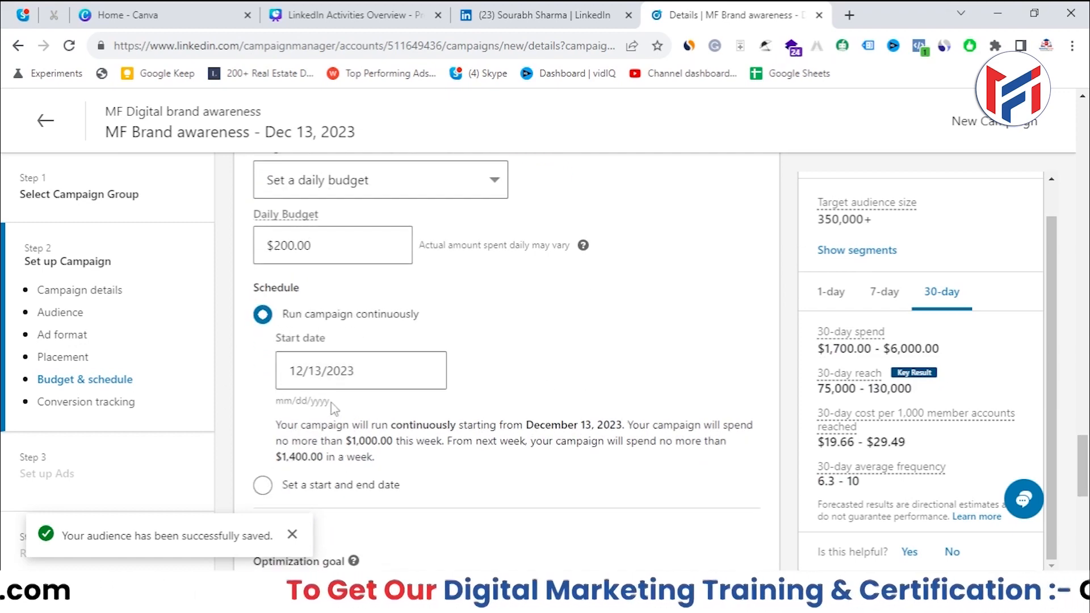
scroll(335, 407, down, 2)
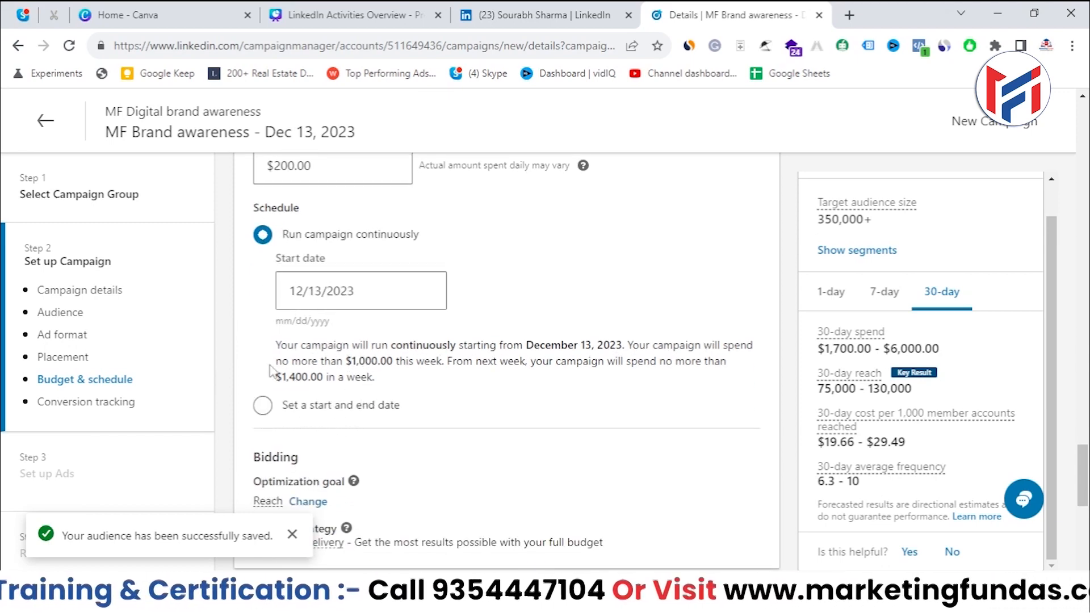
drag(281, 344, 400, 379)
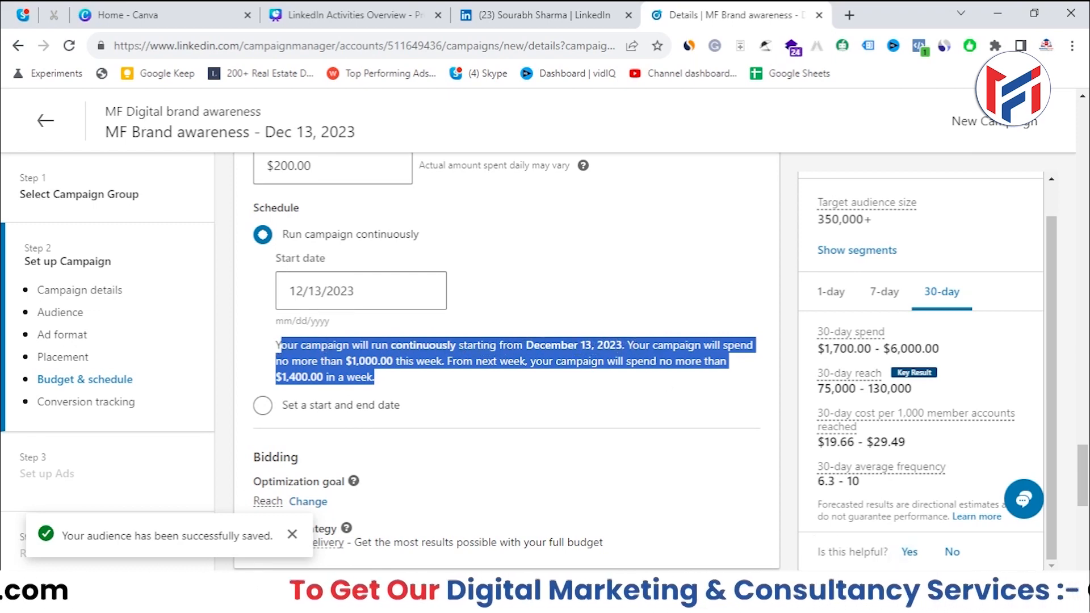
click(783, 596)
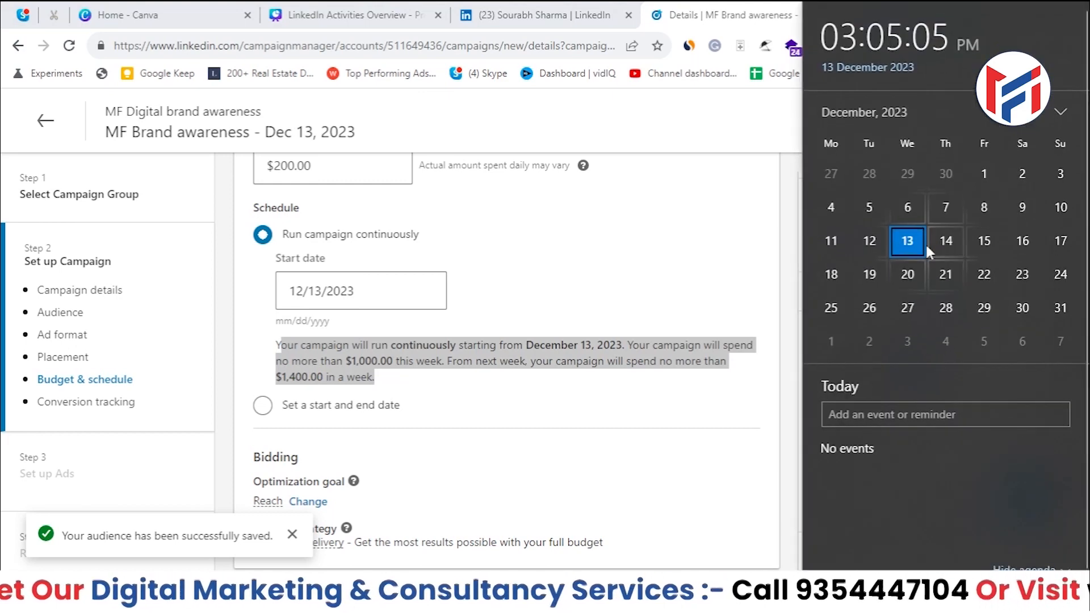
click(674, 274)
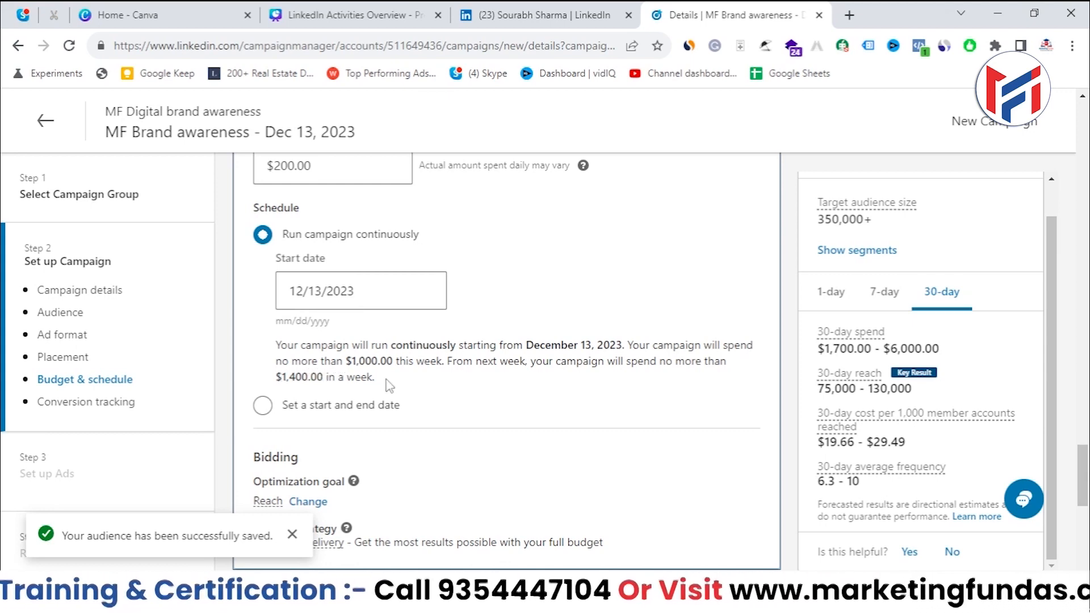
scroll(388, 386, up, 2)
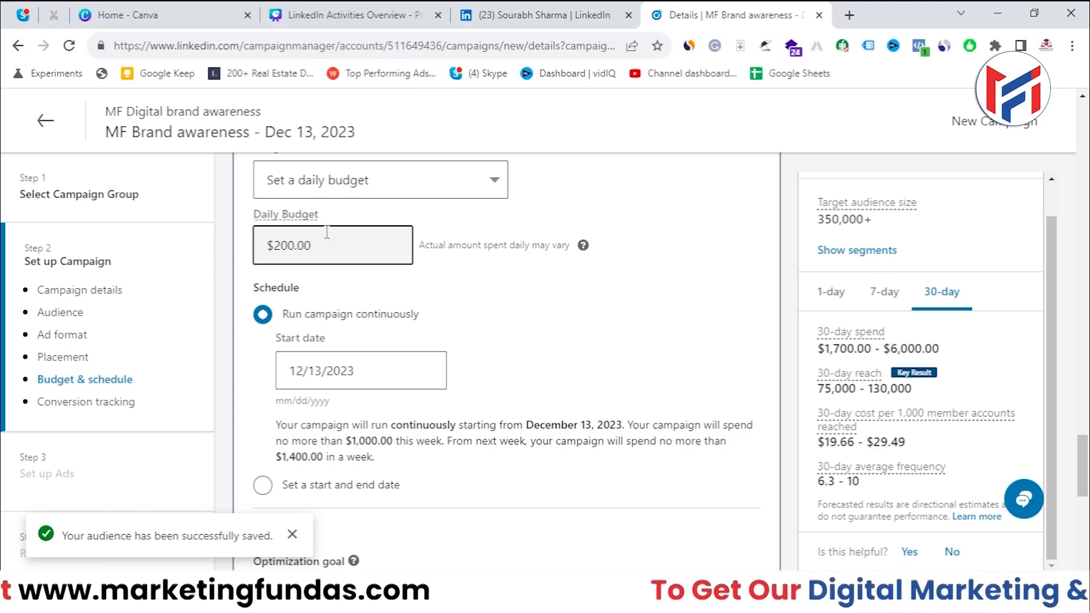
scroll(327, 232, down, 2)
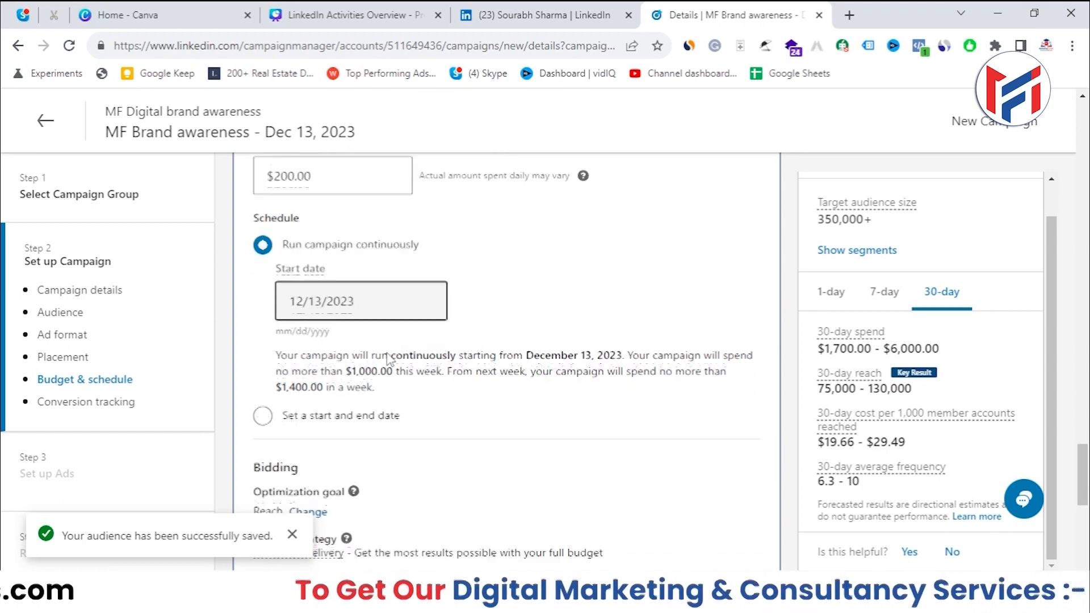
scroll(419, 369, down, 4)
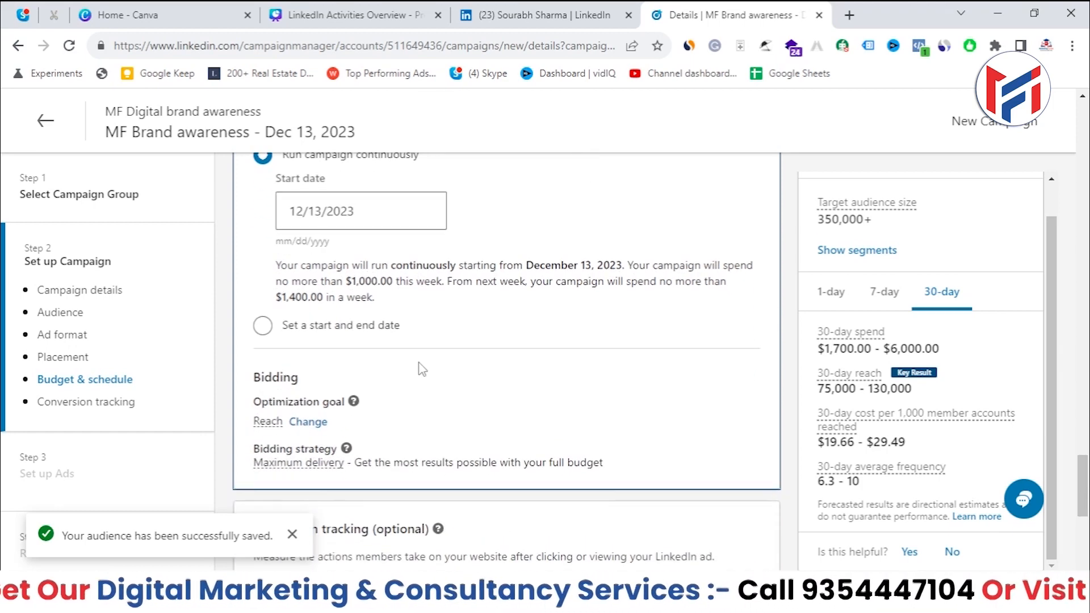
scroll(373, 366, up, 2)
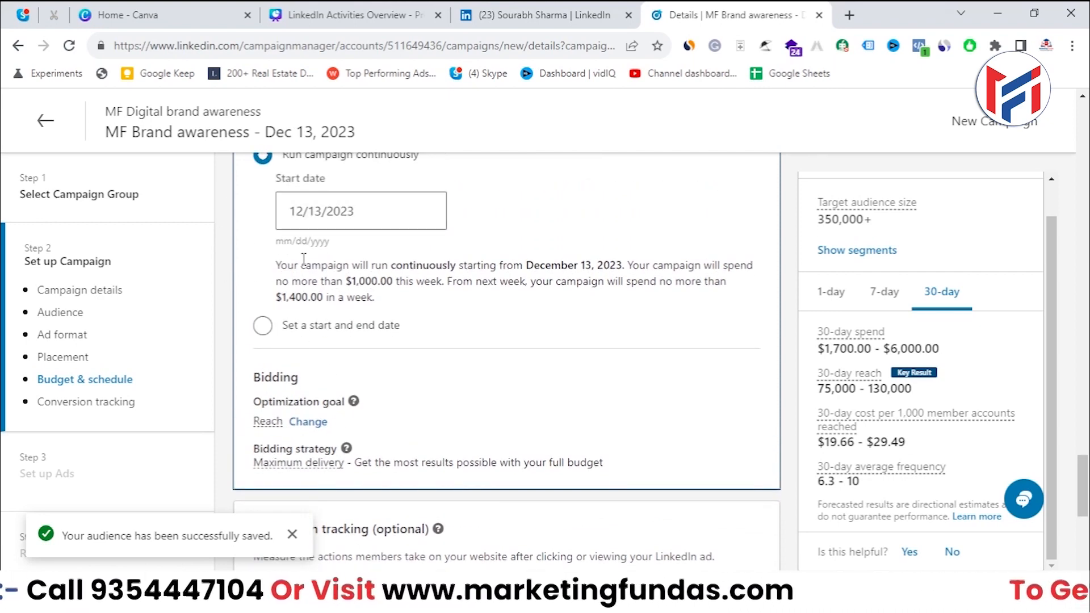
- Change the optimization goal in the bidding settings to Impressions
scroll(302, 258, down, 4)
drag(256, 211, 317, 222)
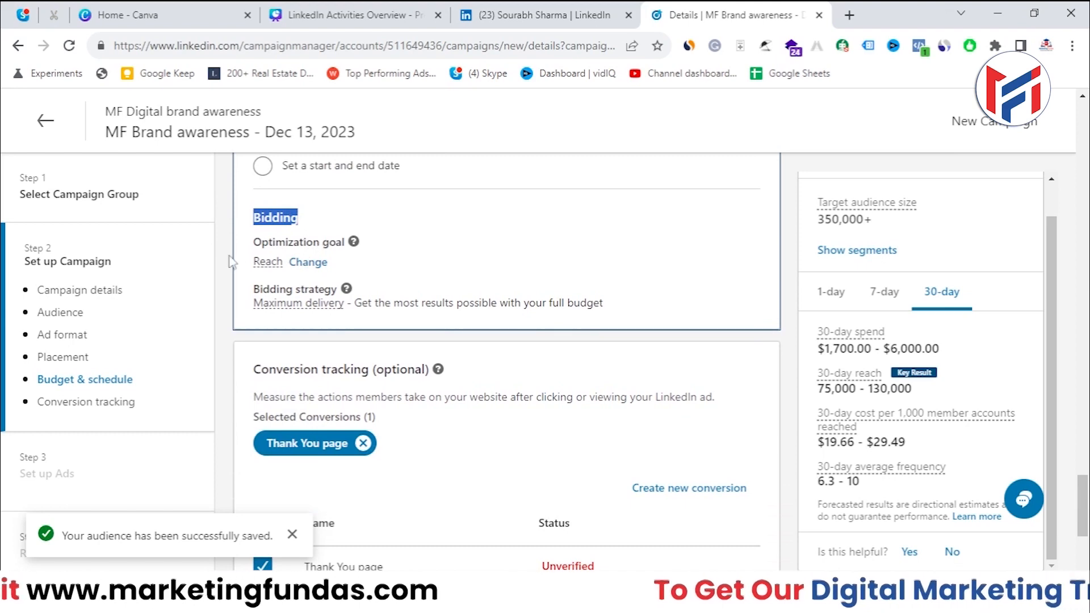
drag(248, 244, 348, 243)
click(254, 294)
drag(254, 294, 331, 292)
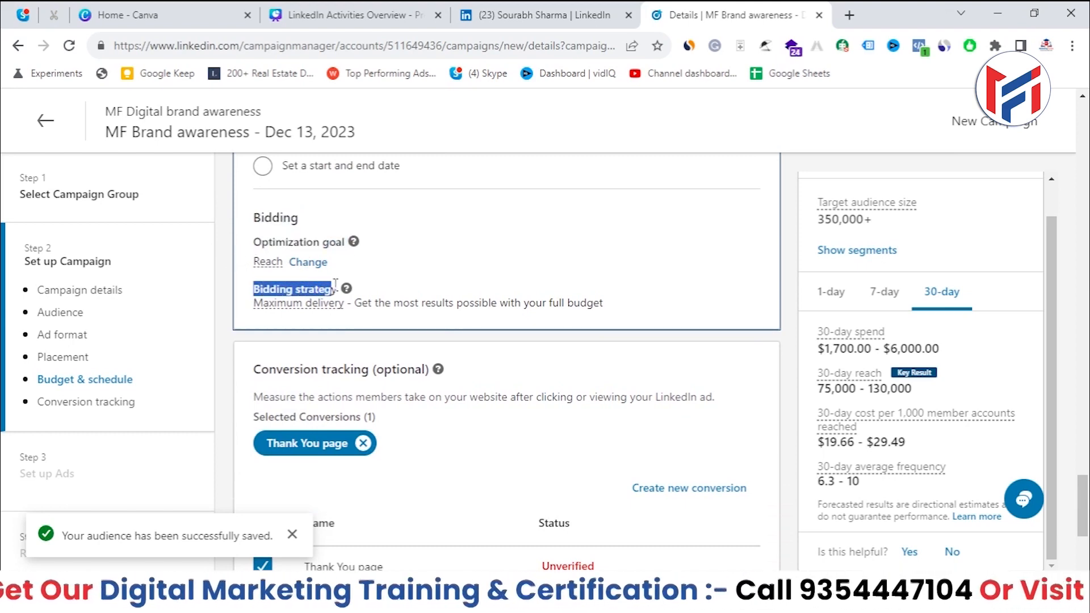
click(297, 264)
click(299, 273)
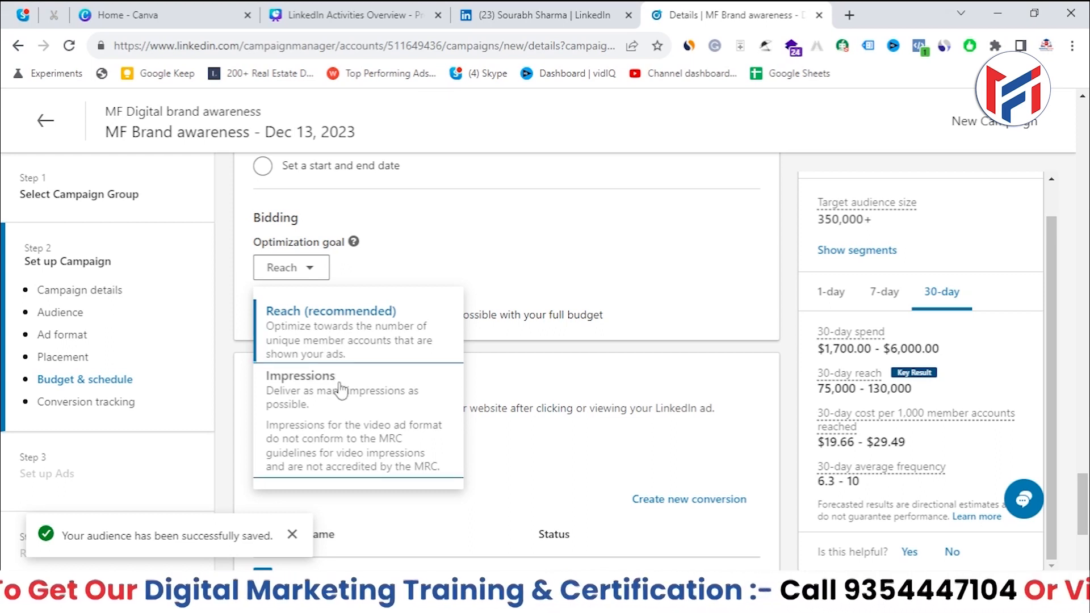
click(330, 399)
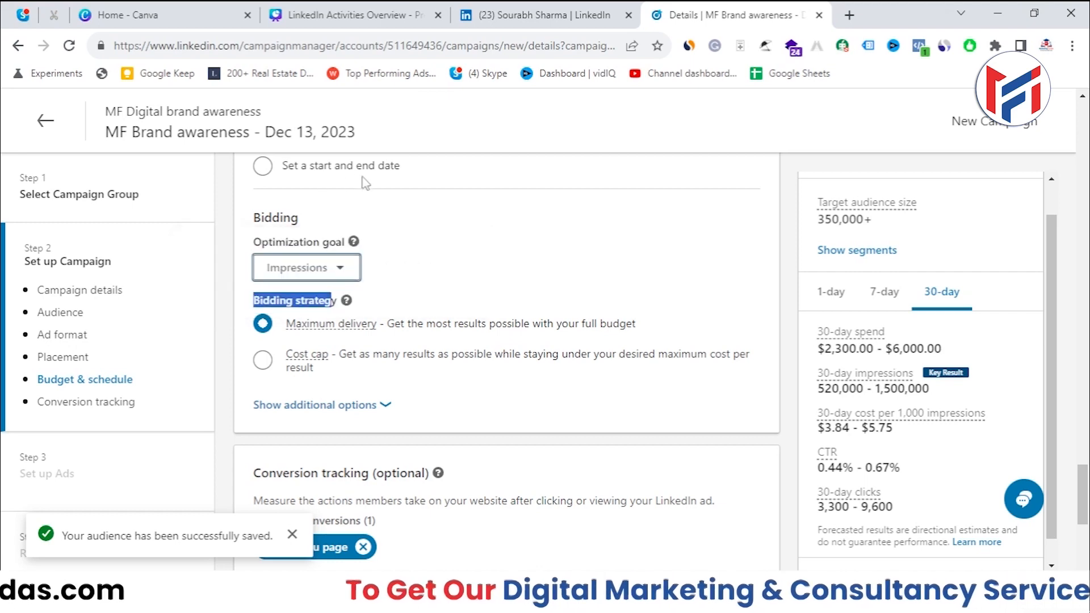
- Review the optimization goal choices and expand the bidding strategies to examine maximum delivery, cost cap and manual bidding
click(332, 272)
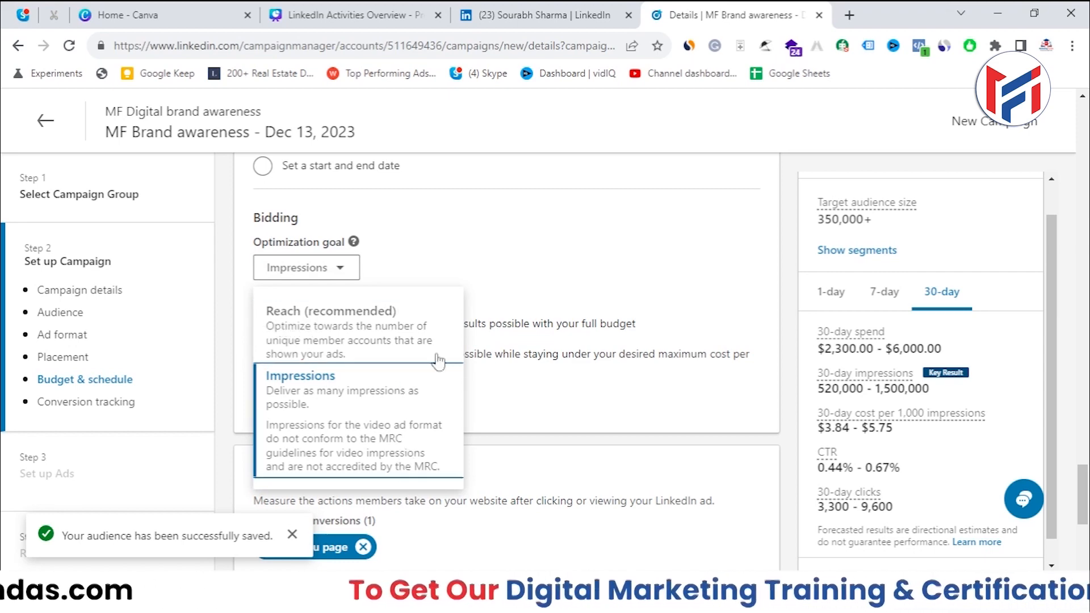
click(589, 261)
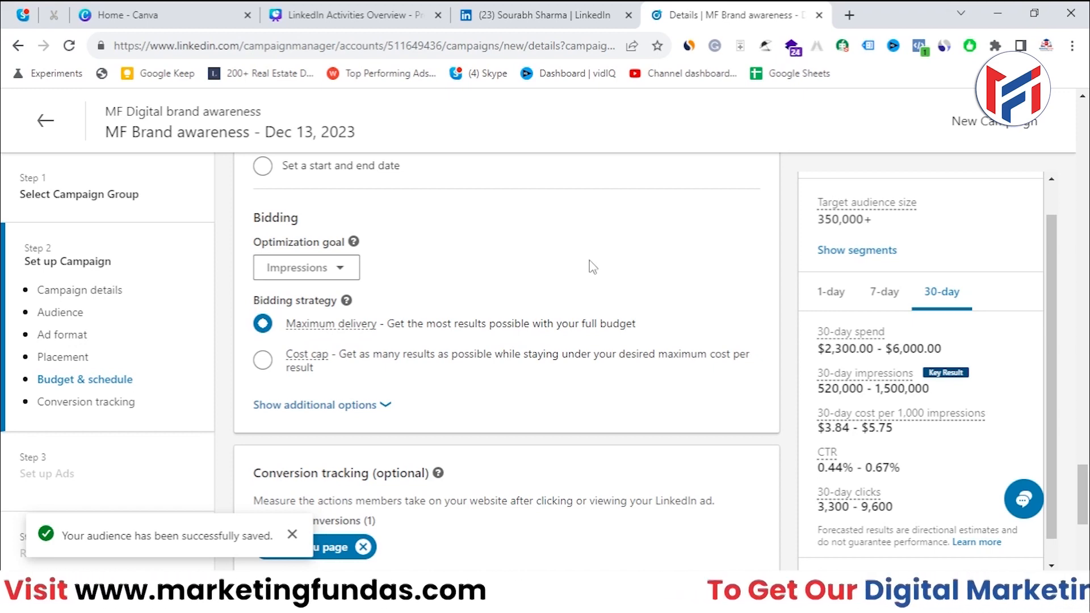
click(309, 269)
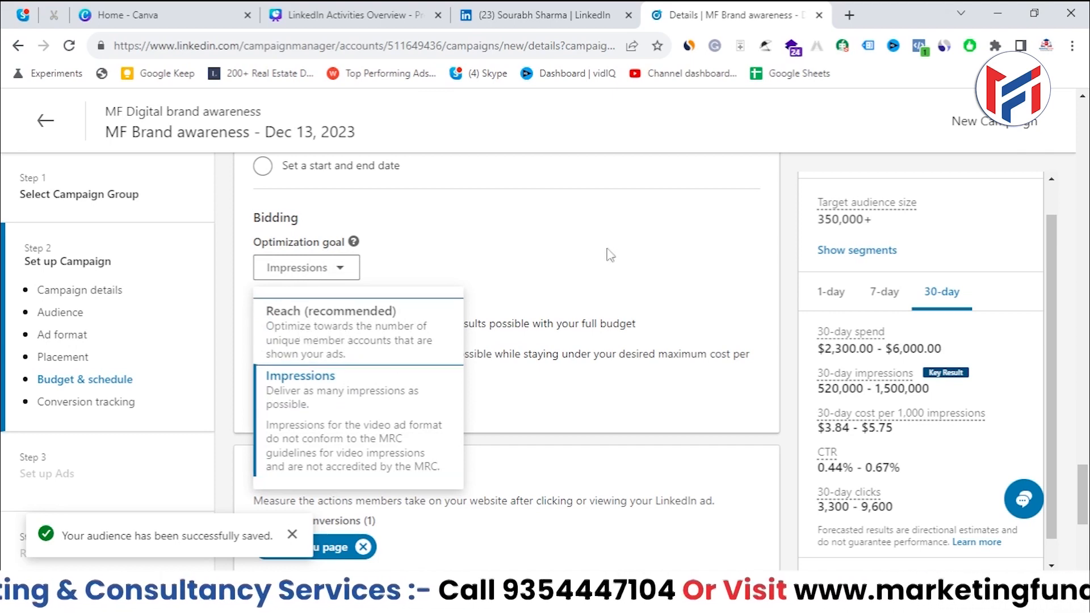
click(626, 242)
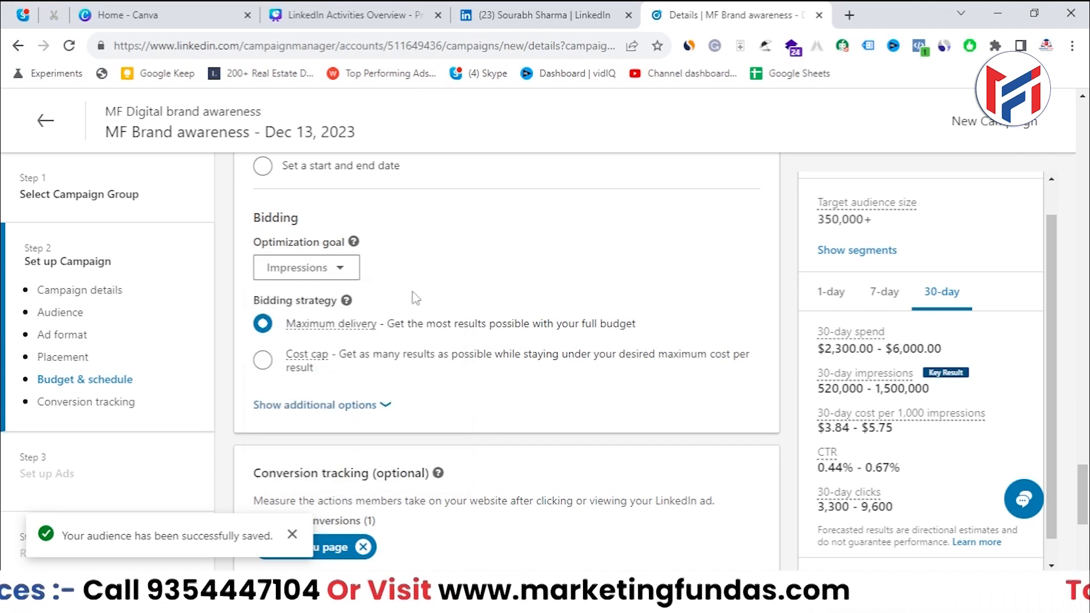
mouse_move(369, 338)
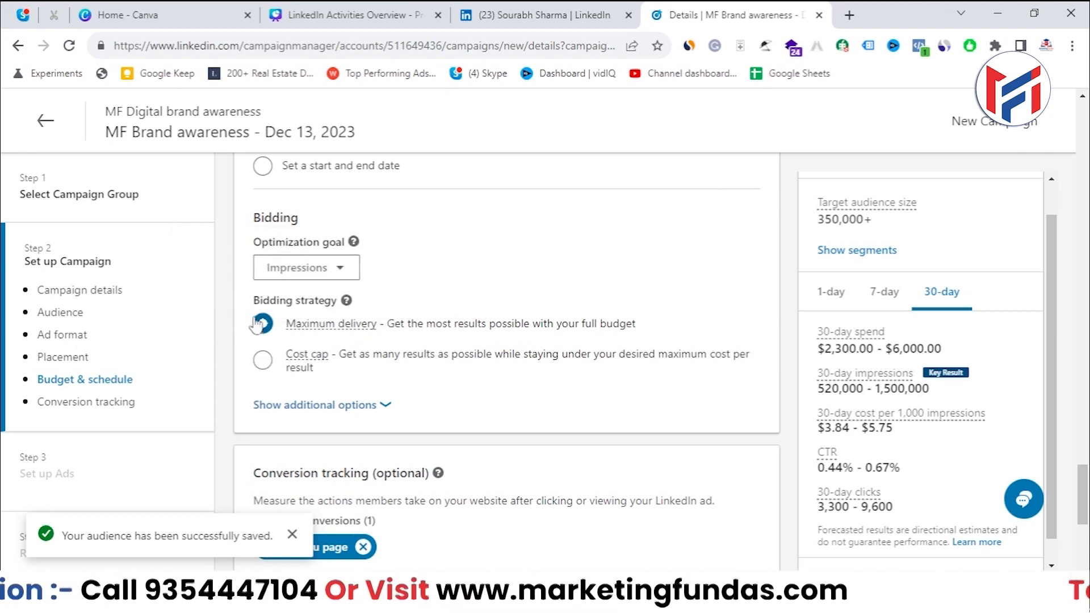
drag(254, 299, 342, 309)
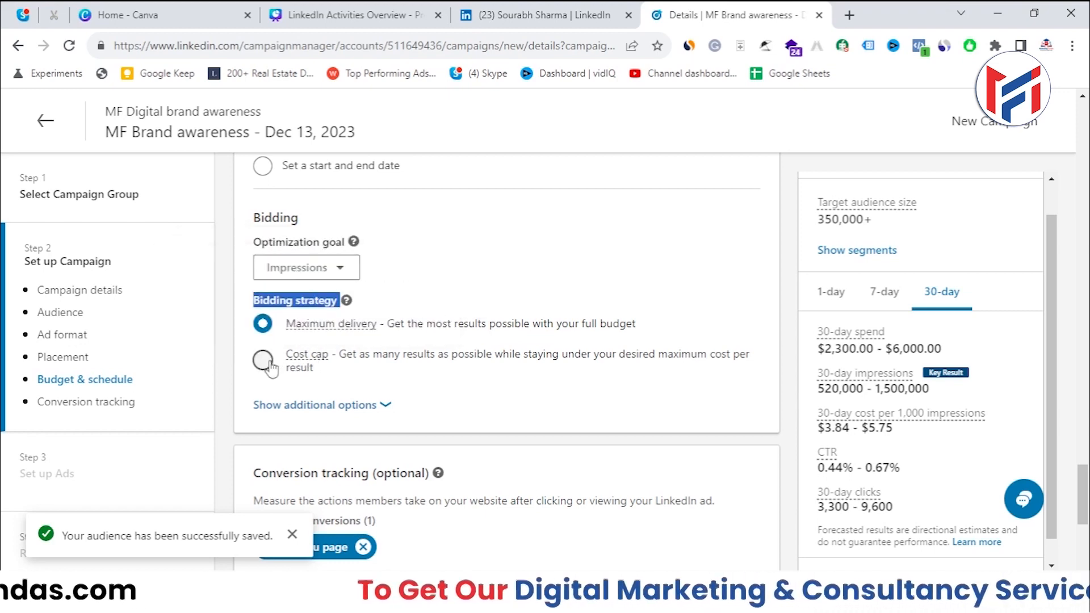
click(357, 405)
mouse_move(341, 408)
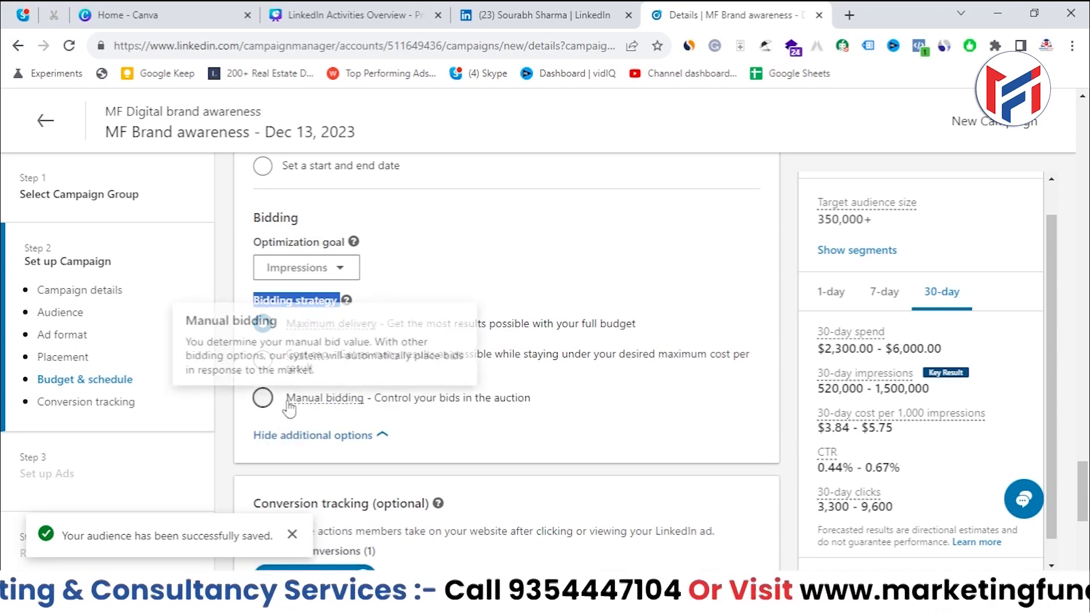
click(481, 431)
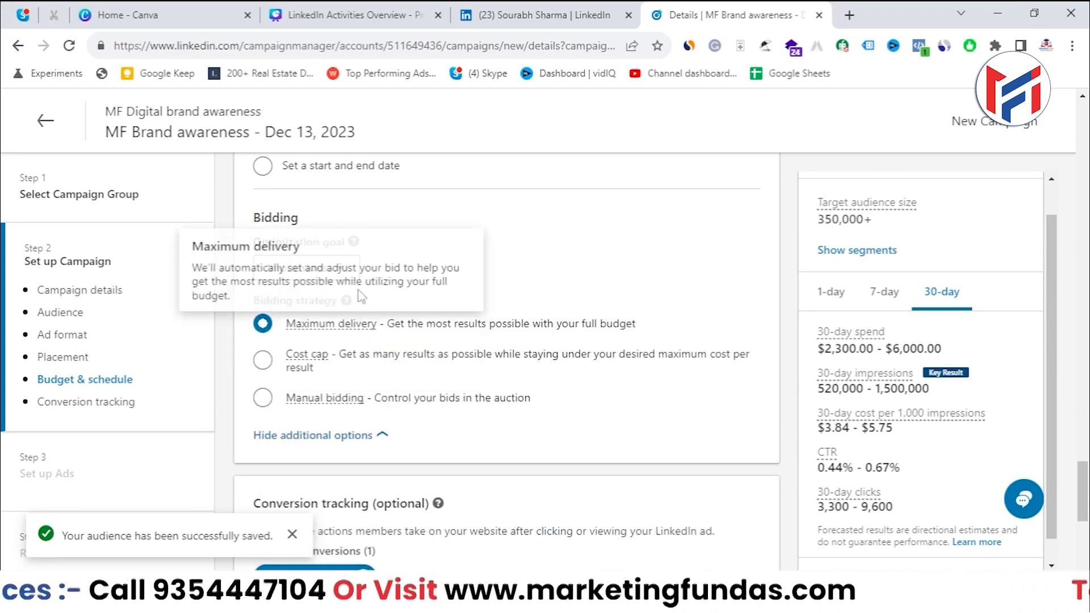
- Switch the optimization goal to Reach and examine the bidding strategy offered for it
click(339, 272)
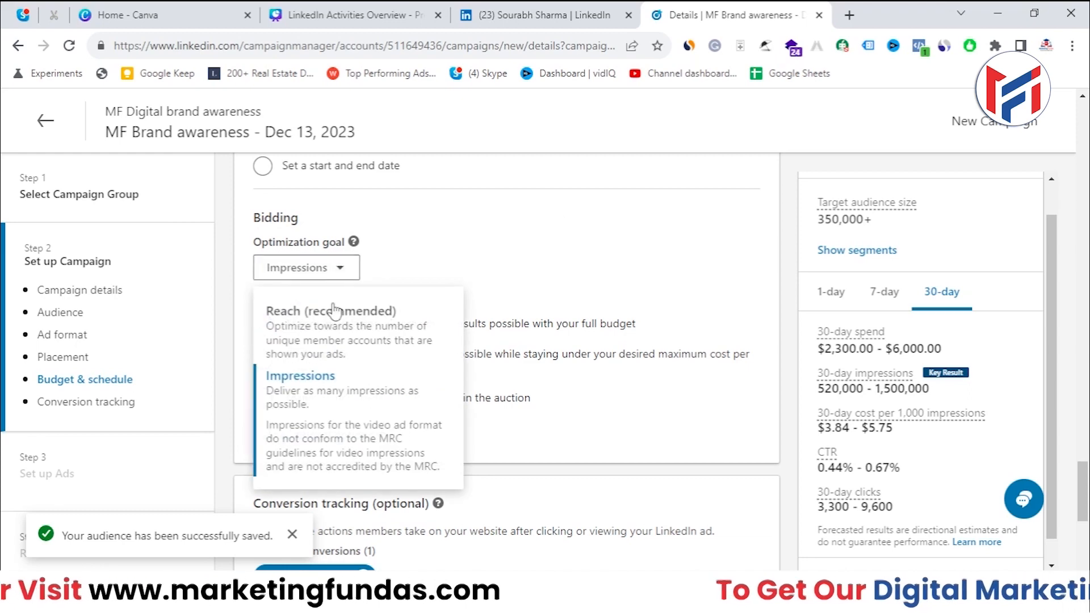
click(333, 305)
mouse_move(307, 324)
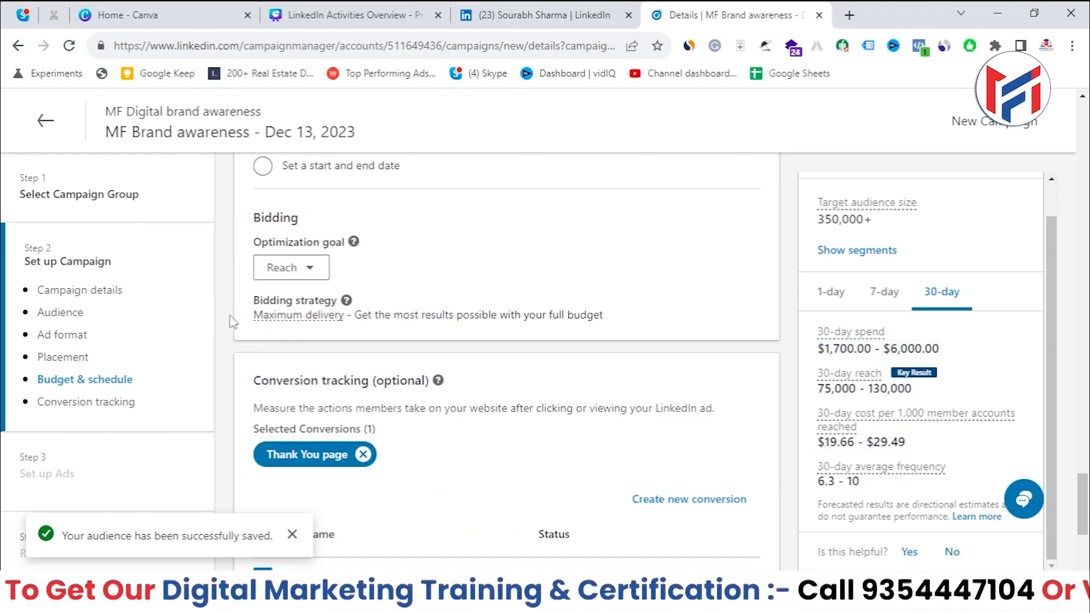
drag(249, 316, 313, 323)
click(580, 295)
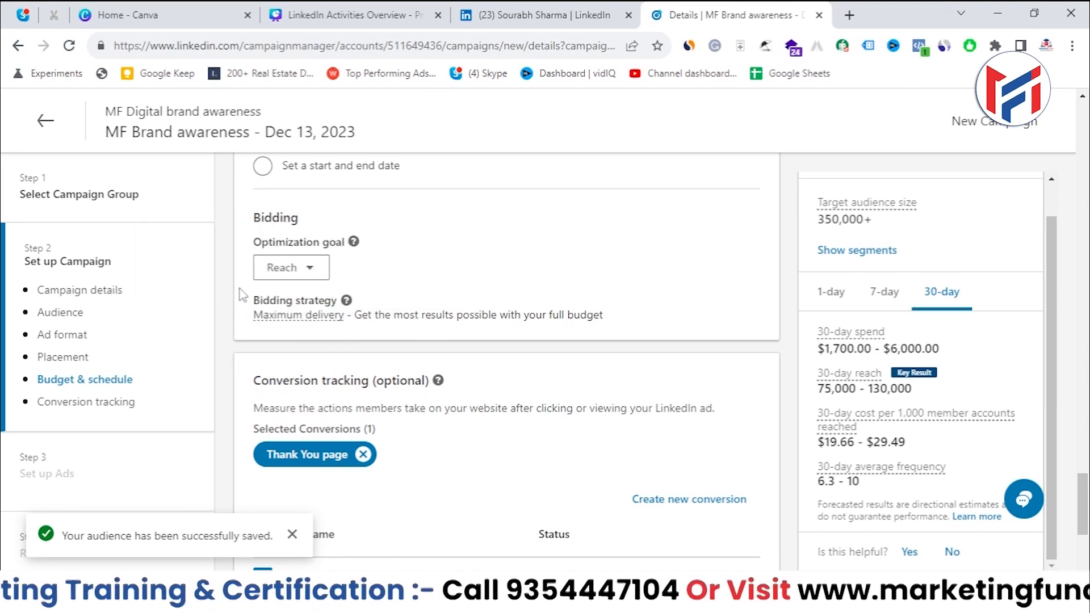
click(296, 269)
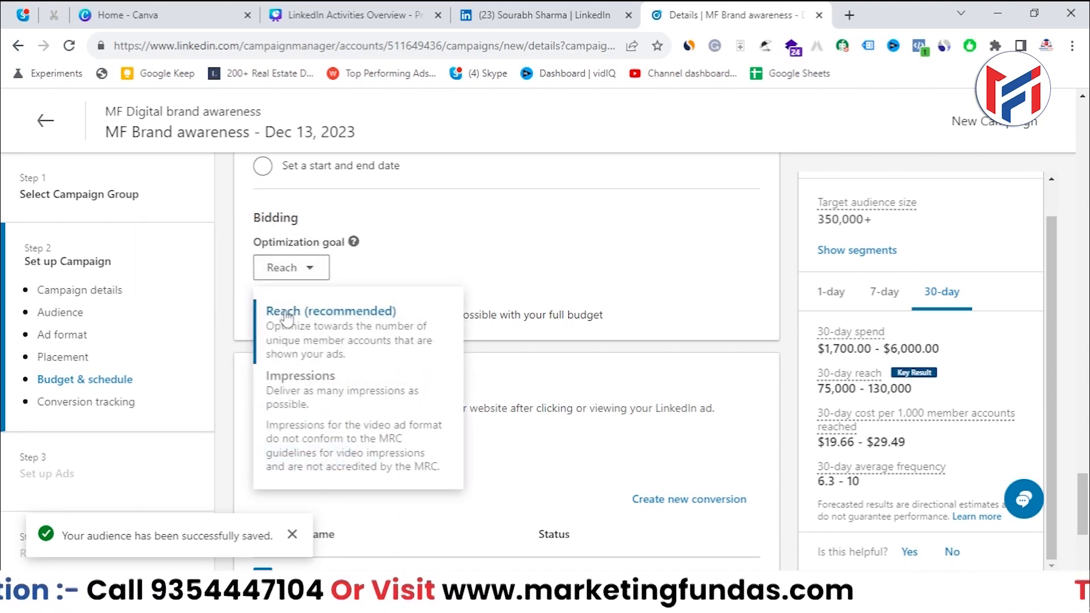
click(447, 278)
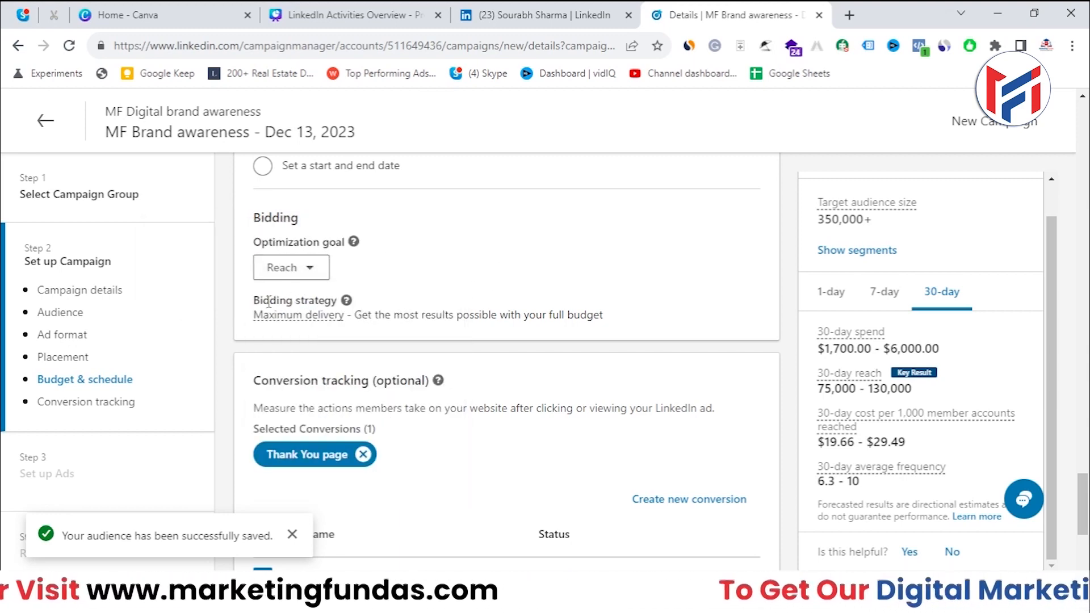
drag(255, 304, 324, 318)
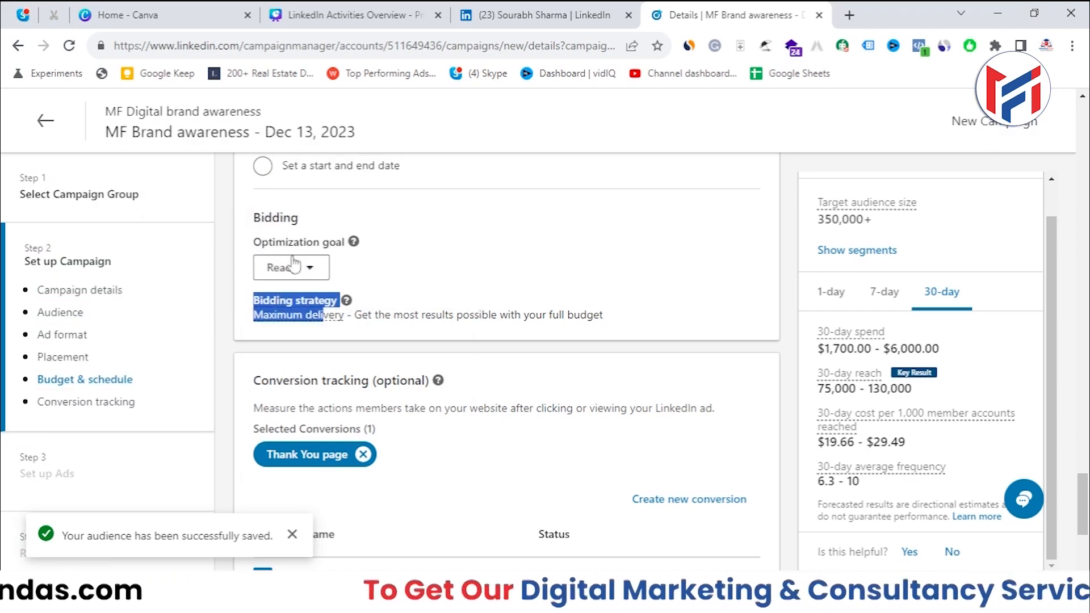
- Set the optimization goal to Impressions and review the explanation of the Maximum delivery bidding strategy
click(294, 265)
click(288, 377)
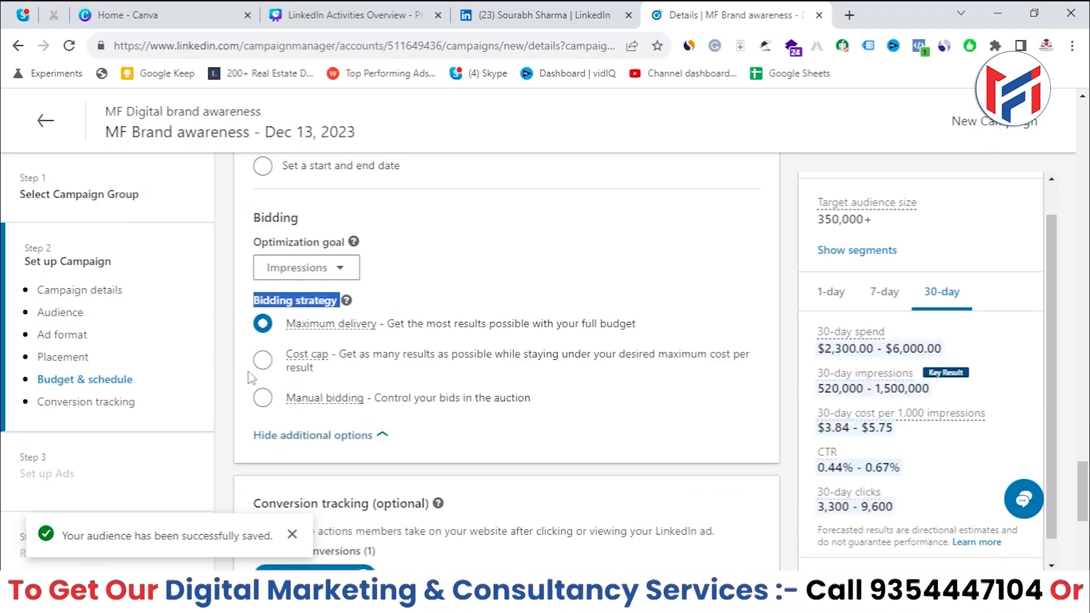
mouse_move(309, 355)
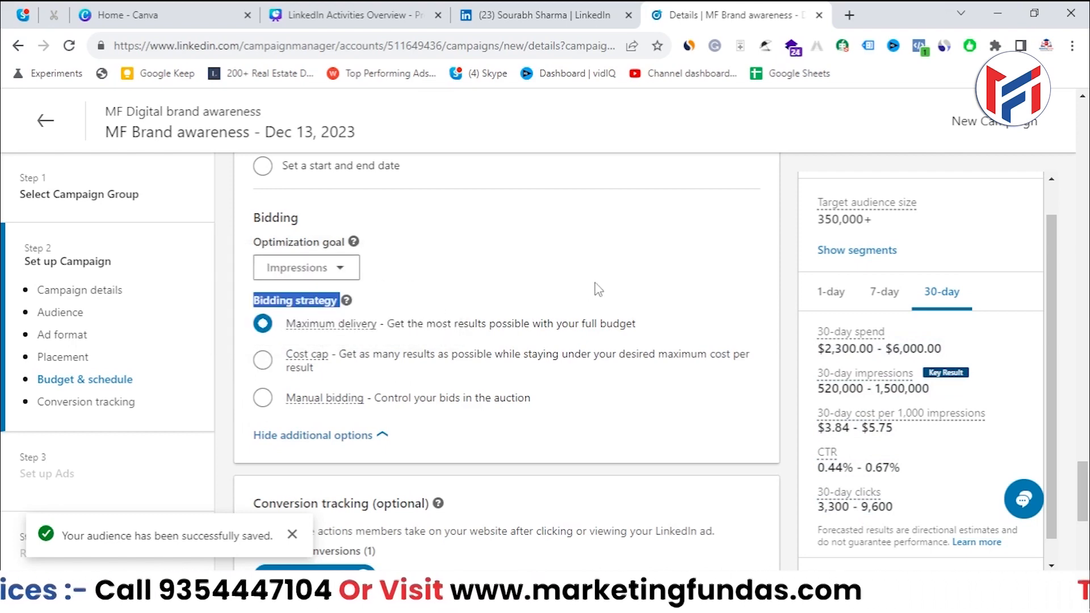
key(Tab)
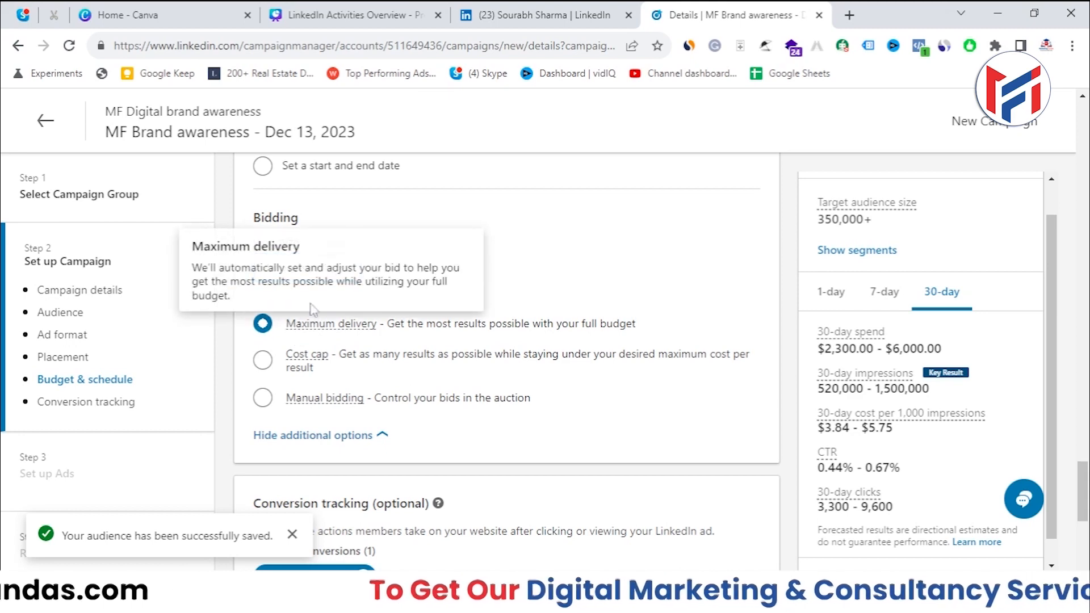
triple_click(311, 309)
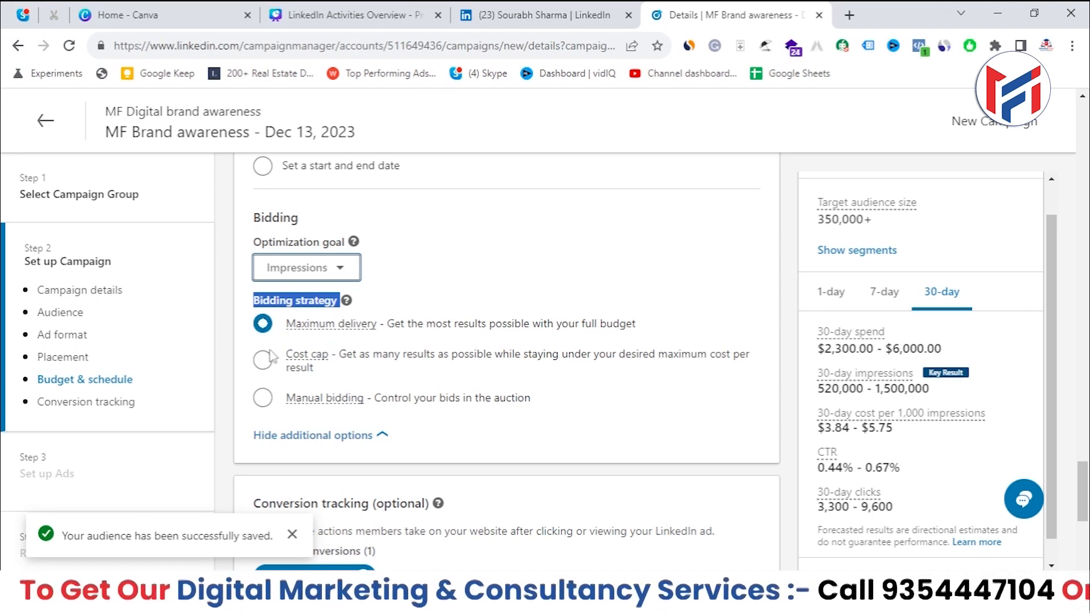
- Choose Manual bidding as the bidding strategy and examine the suggested bid per 1,000 impressions
click(265, 403)
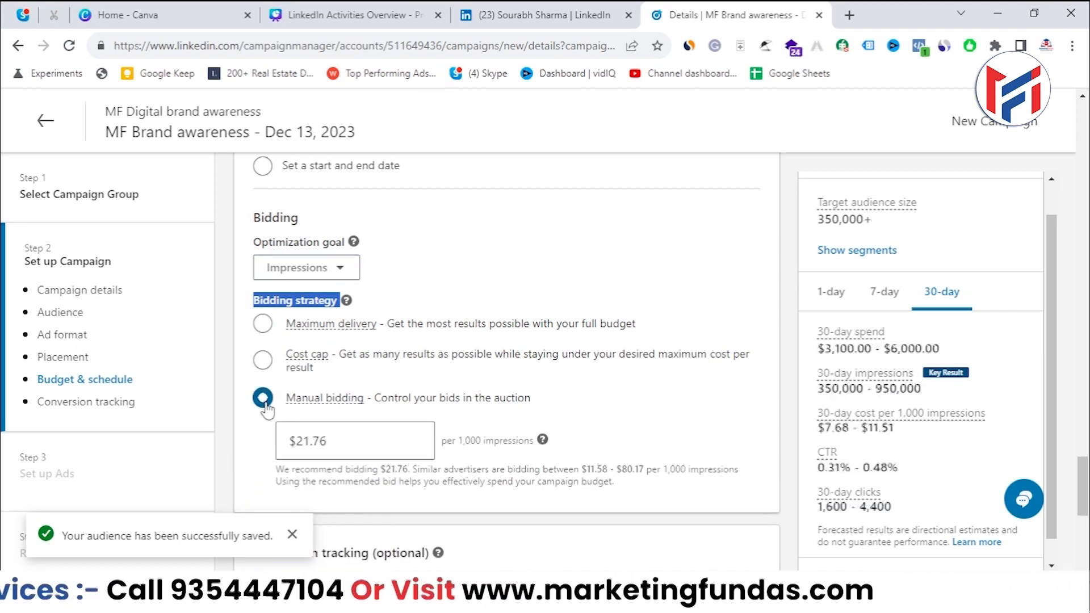
click(352, 438)
drag(332, 440, 282, 448)
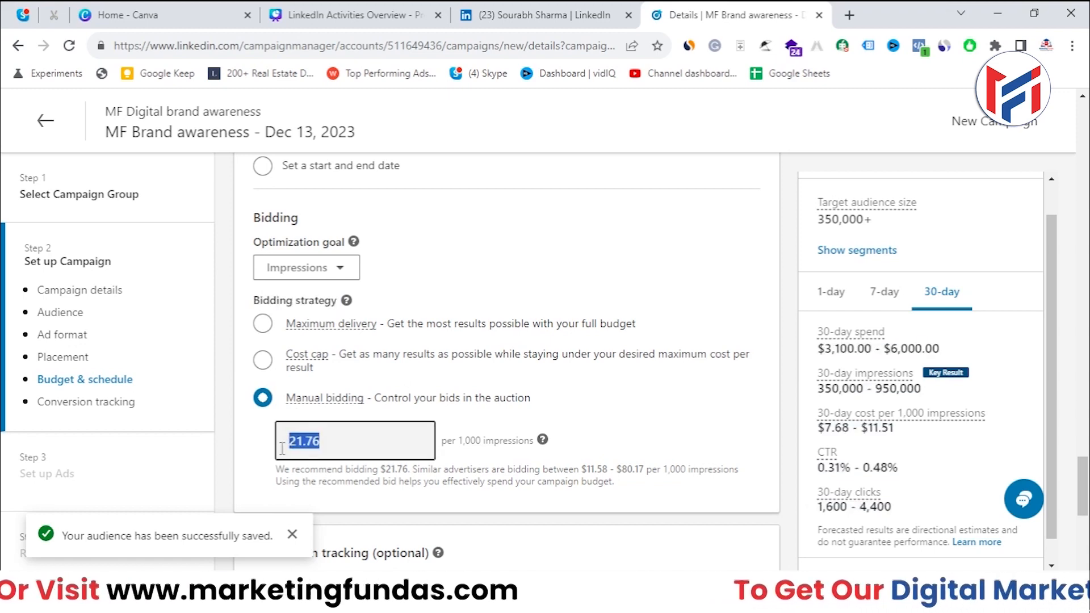
click(267, 454)
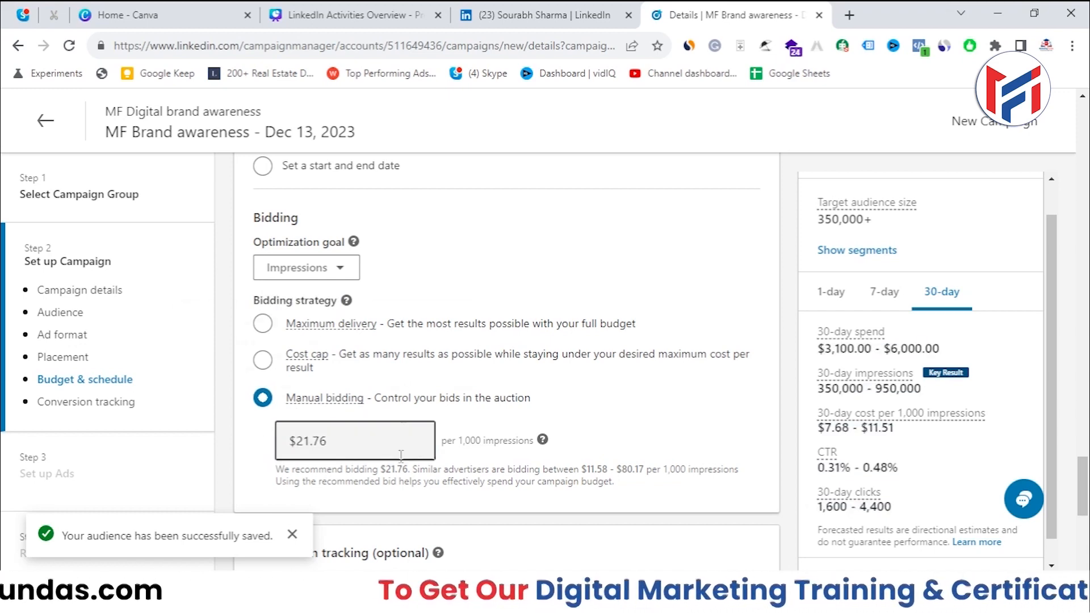
drag(457, 441, 531, 446)
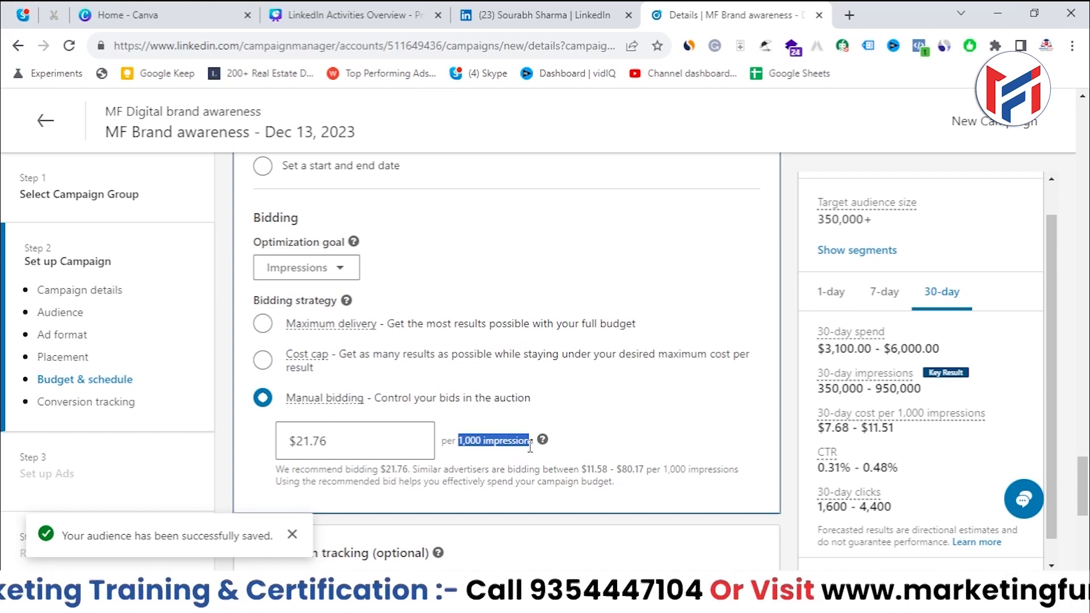
click(342, 441)
drag(341, 442, 261, 454)
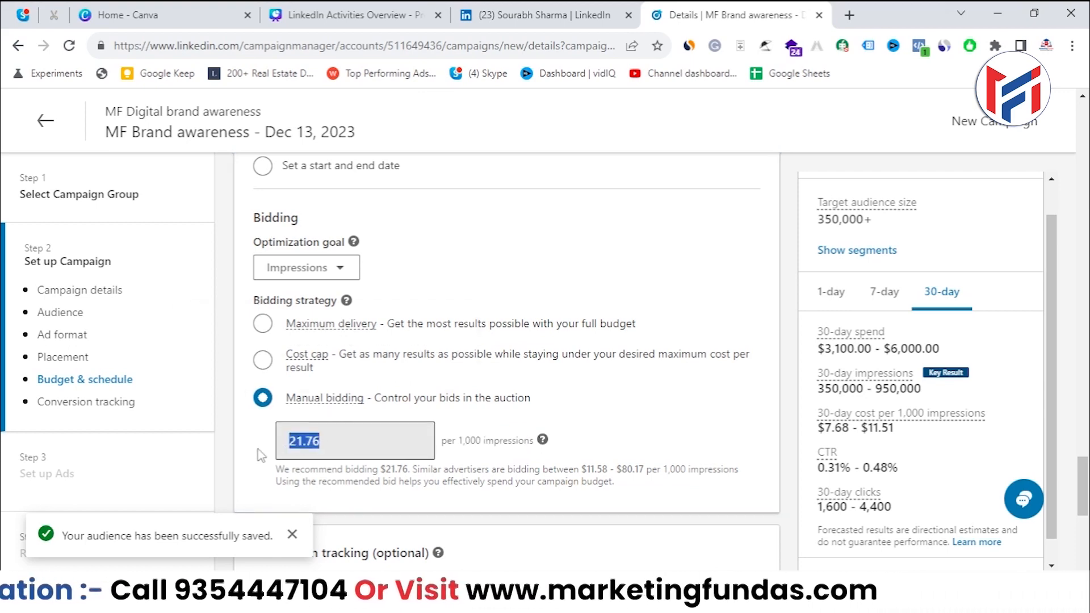
click(314, 441)
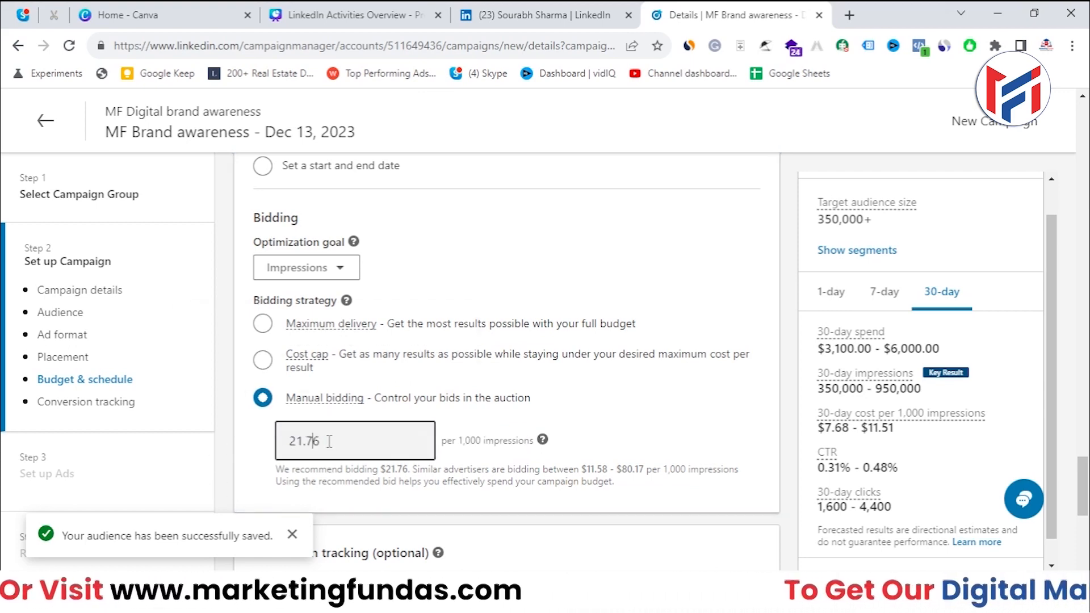
drag(327, 441, 262, 445)
click(258, 444)
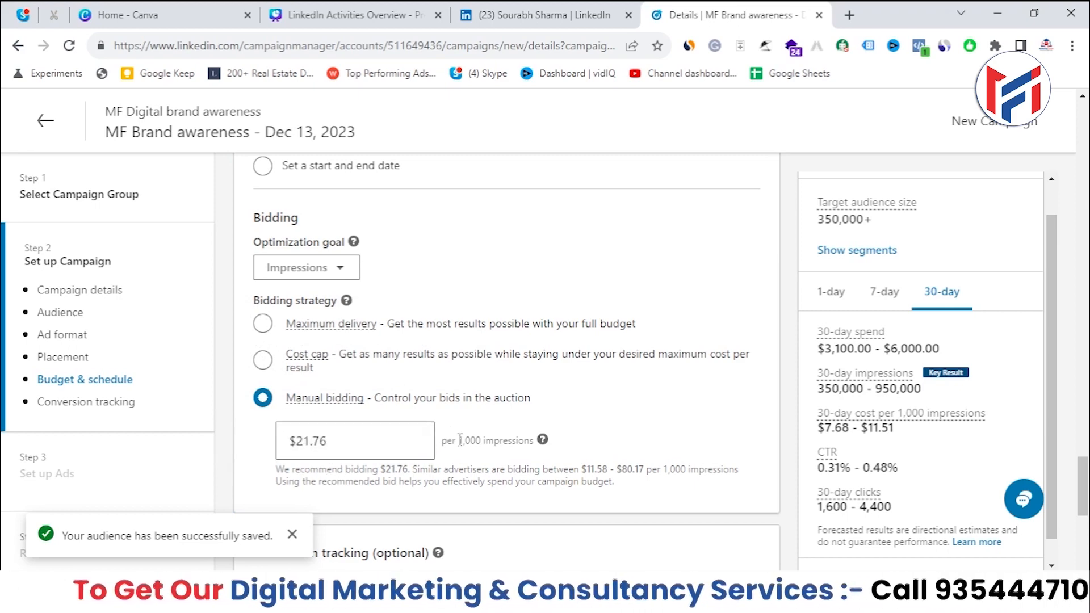
drag(460, 440, 517, 441)
- Try manual bids of $10 and $50 per 1,000 impressions to compare the forecasted results
click(355, 441)
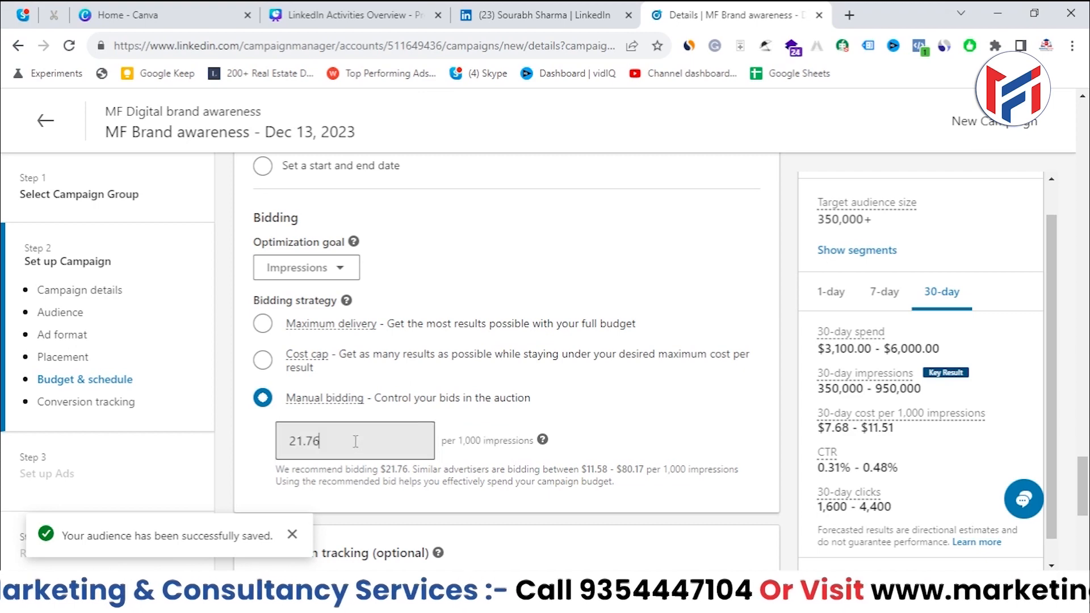
drag(356, 442, 271, 451)
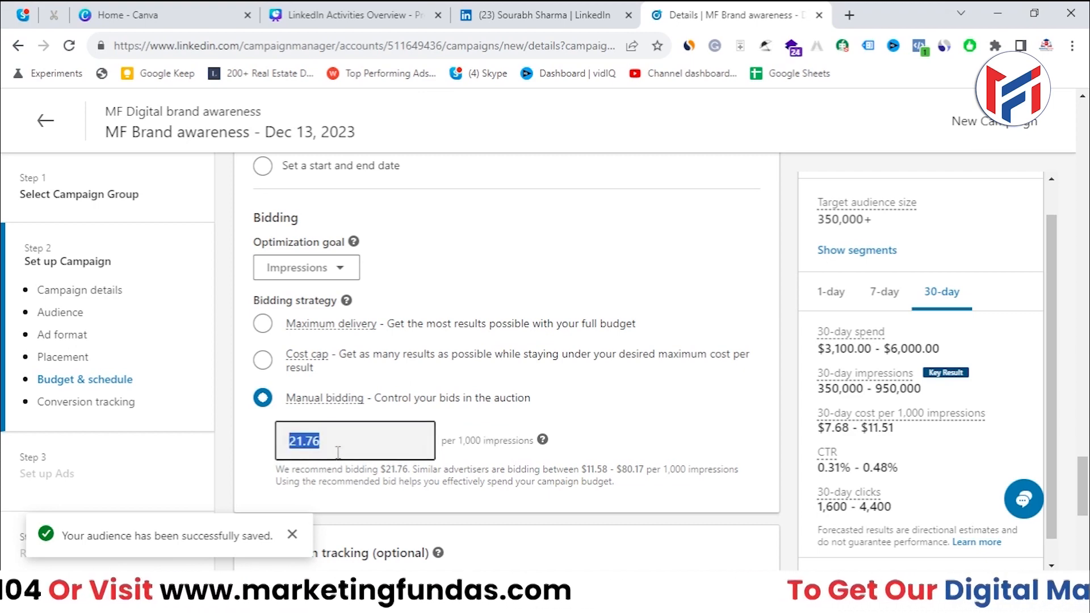
key(BackSpace)
text(10)
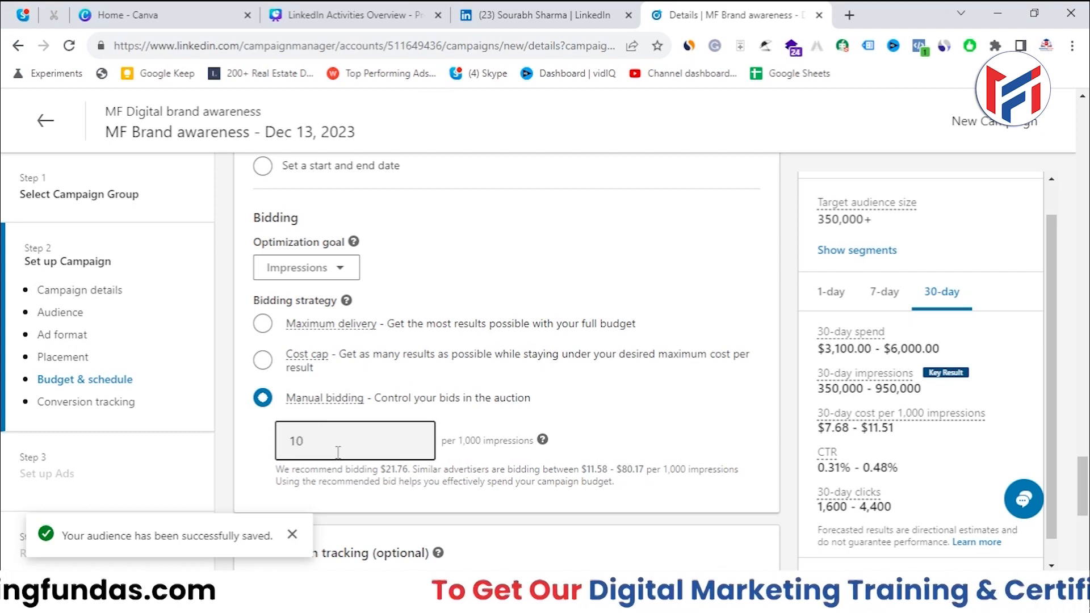
click(662, 395)
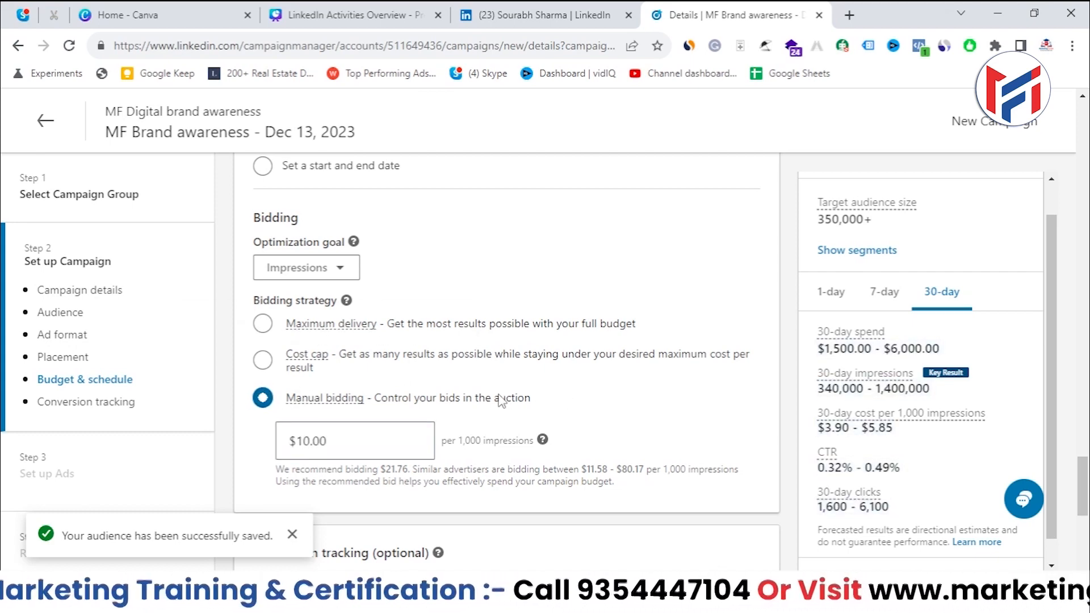
drag(338, 440, 272, 465)
text(50)
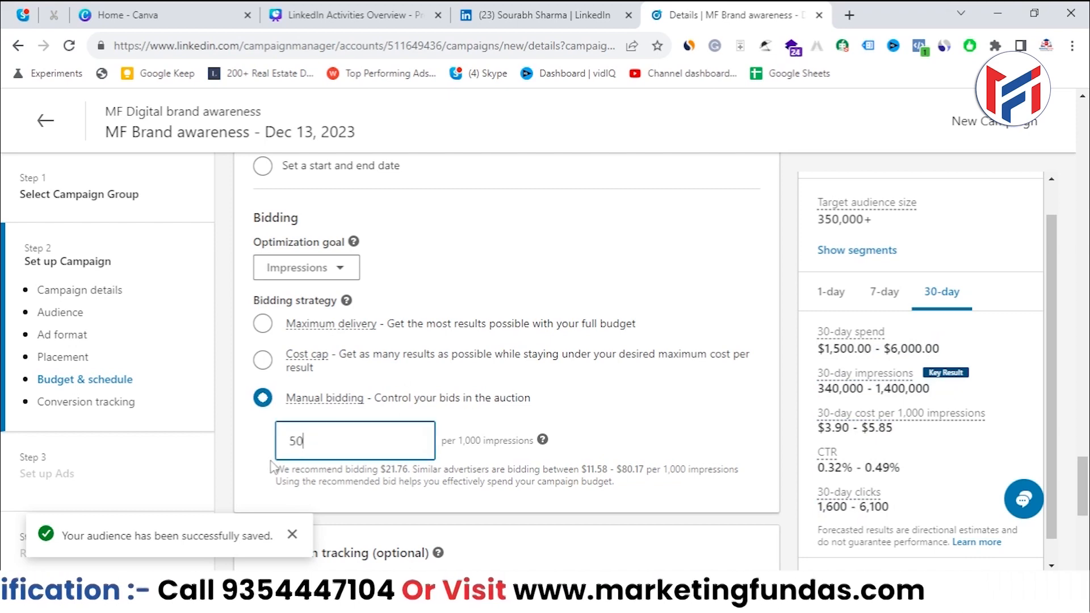
click(753, 421)
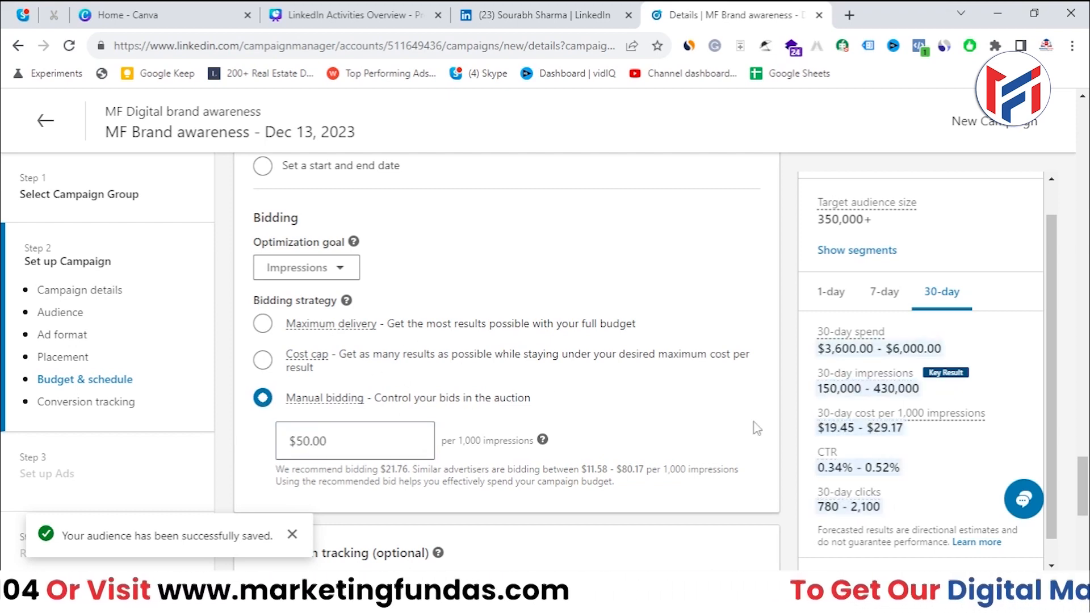
- Try the Cost cap bidding strategy with a cap of $25 per 1,000 impressions
click(262, 327)
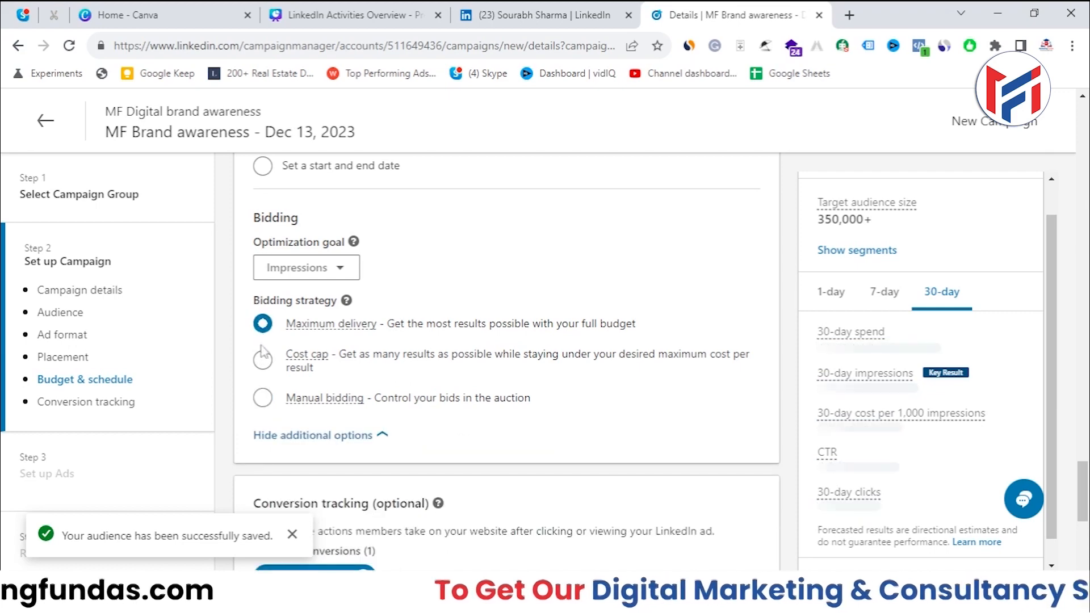
click(262, 353)
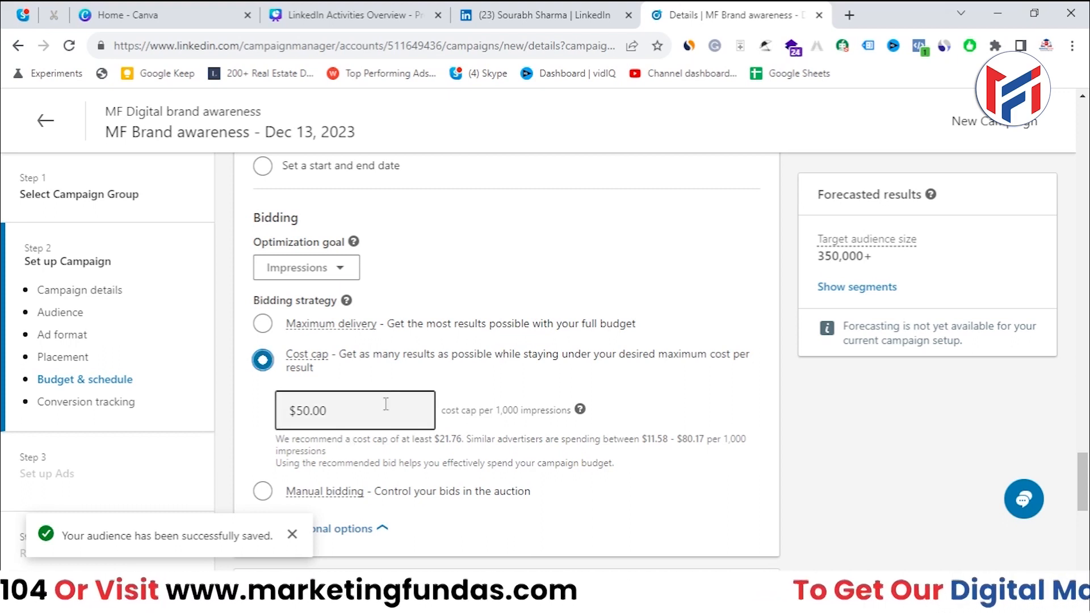
click(281, 417)
double_click(313, 406)
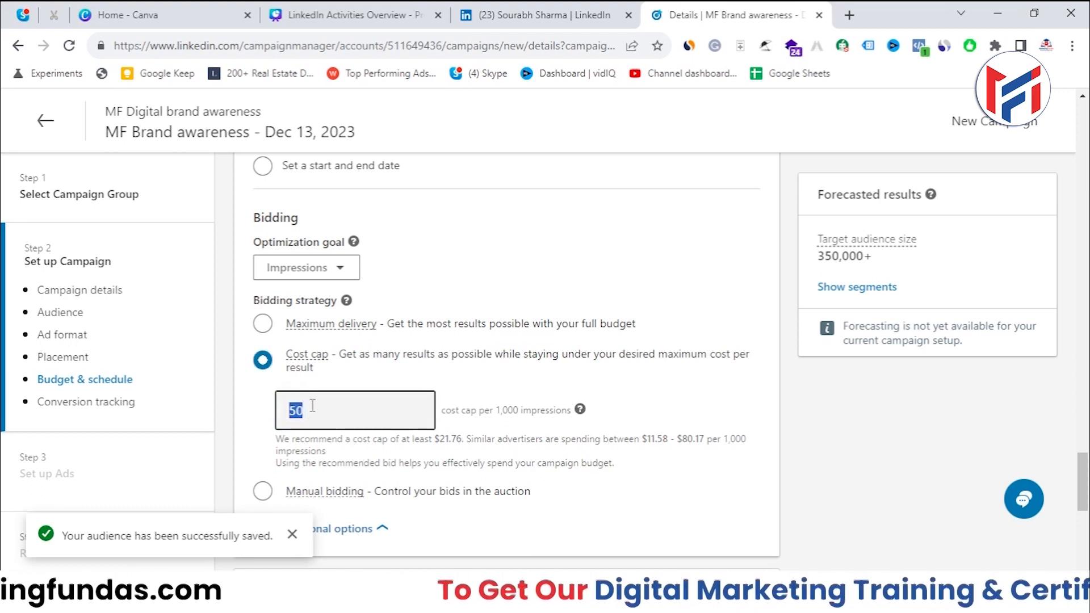
key(BackSpace)
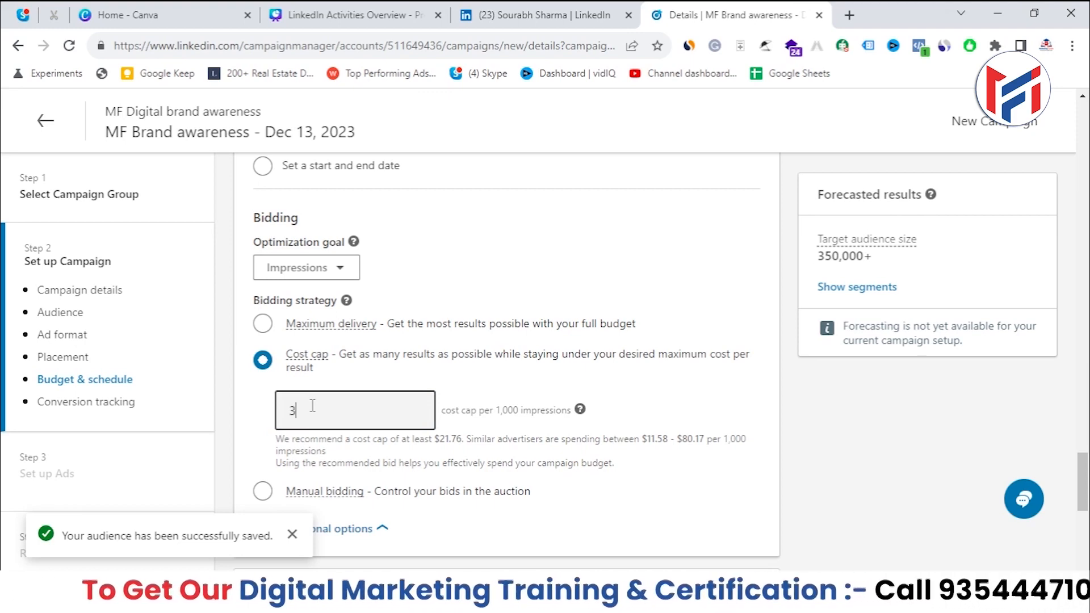
text(35)
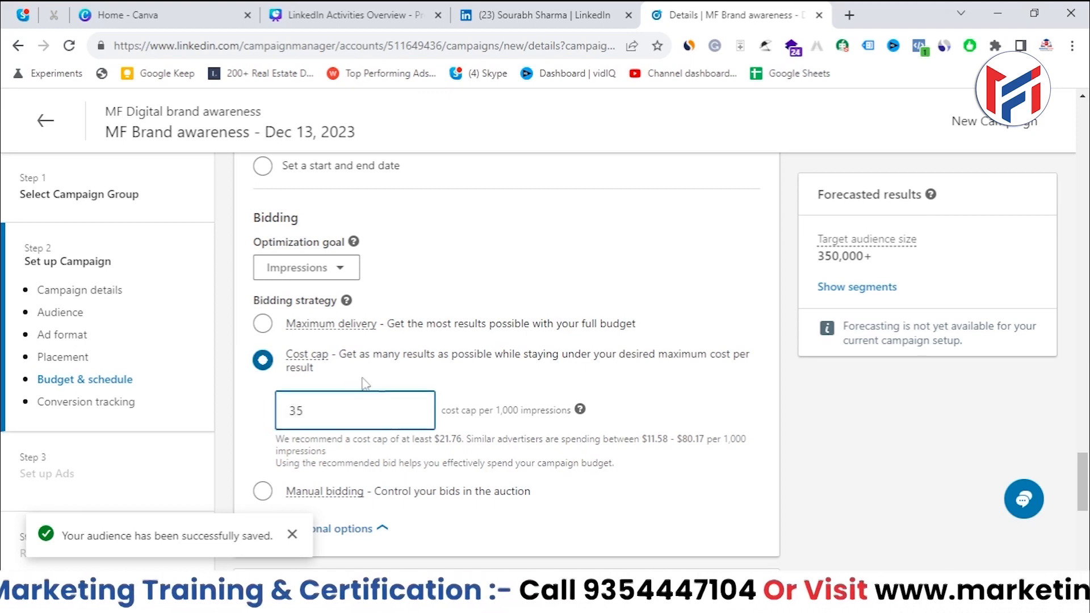
key(BackSpace)
key(BackSpace)
text(25)
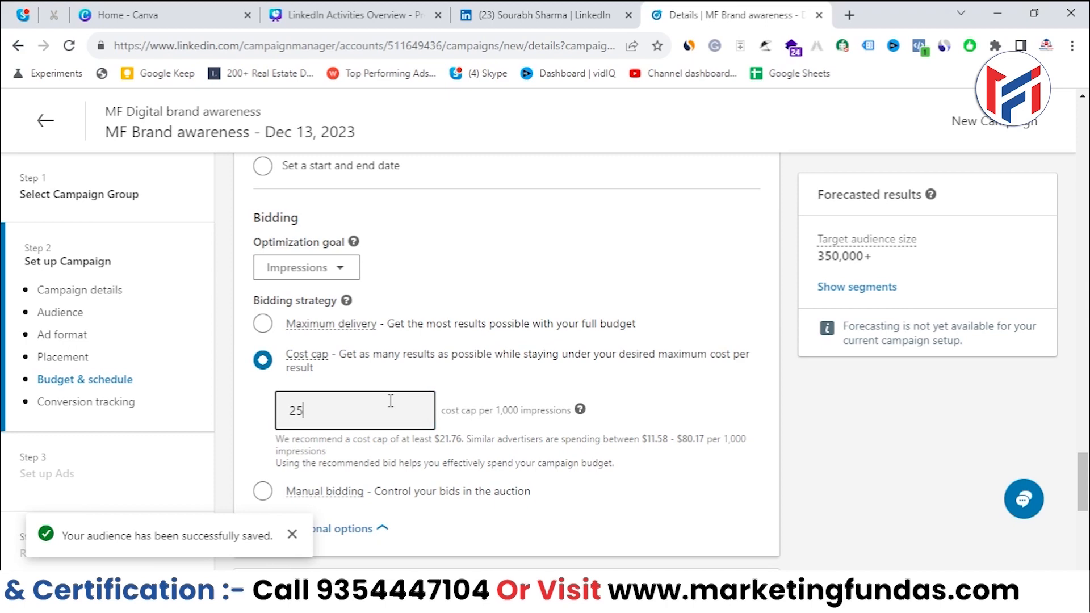
click(489, 361)
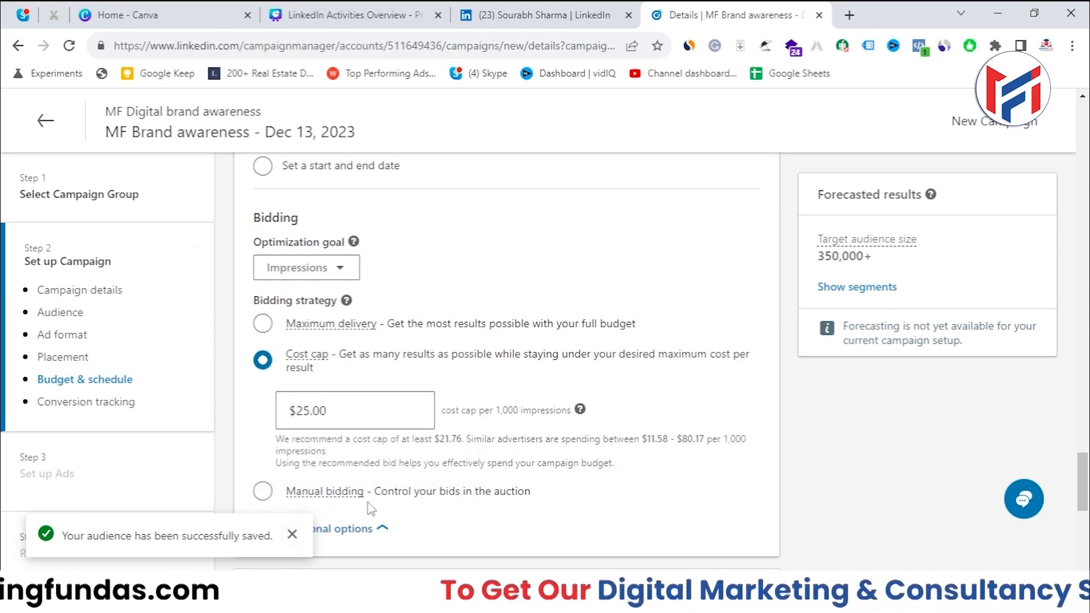
- Select Maximum delivery as the bidding strategy and review the selected conversions under Conversion tracking
click(265, 324)
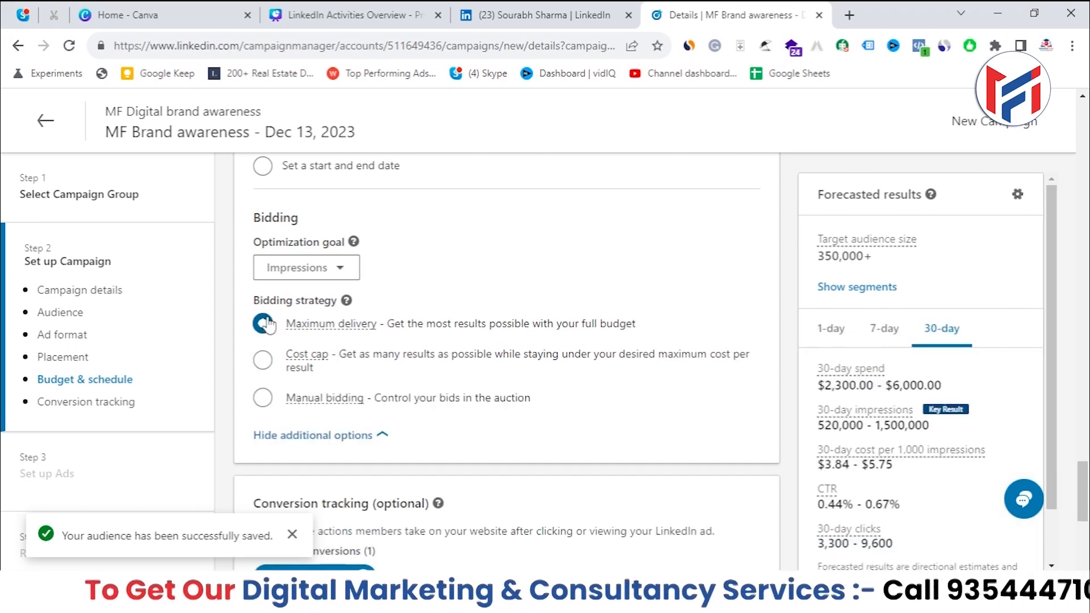
mouse_move(307, 361)
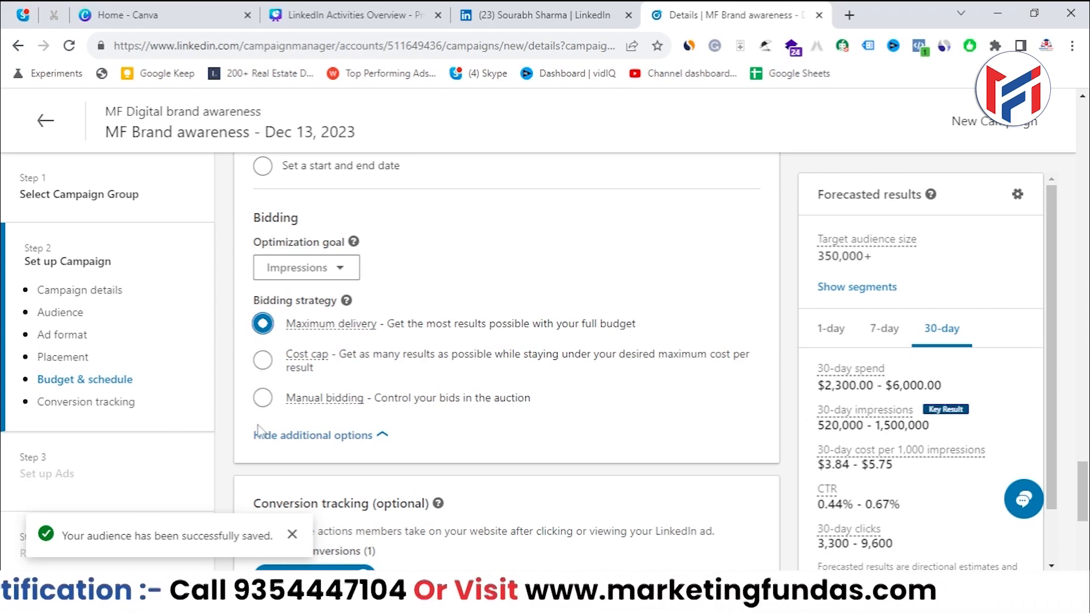
scroll(286, 408, up, 1)
scroll(286, 408, down, 5)
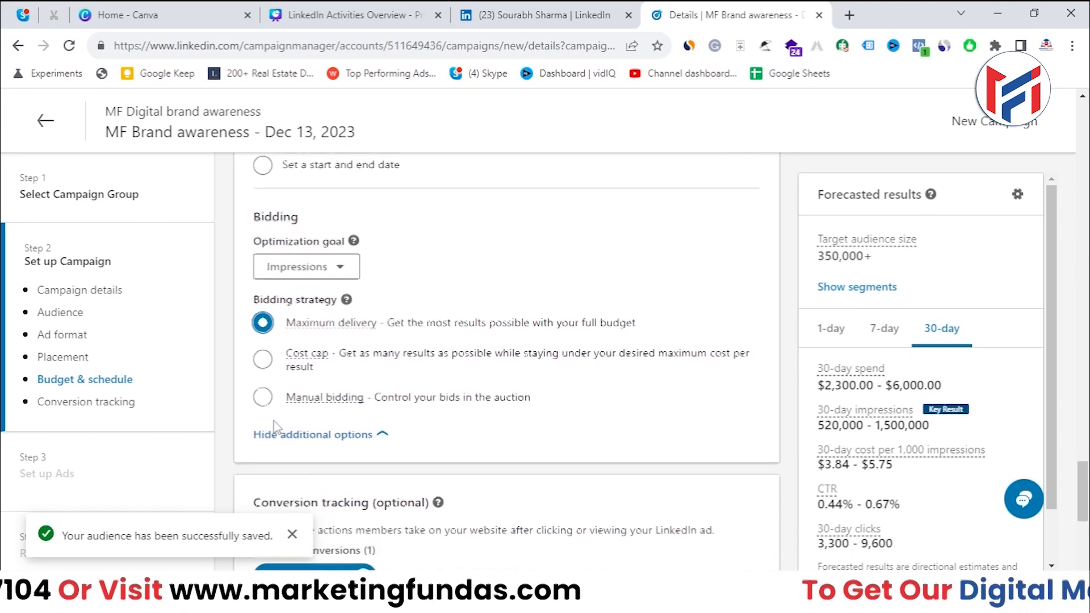
scroll(270, 252, up, 4)
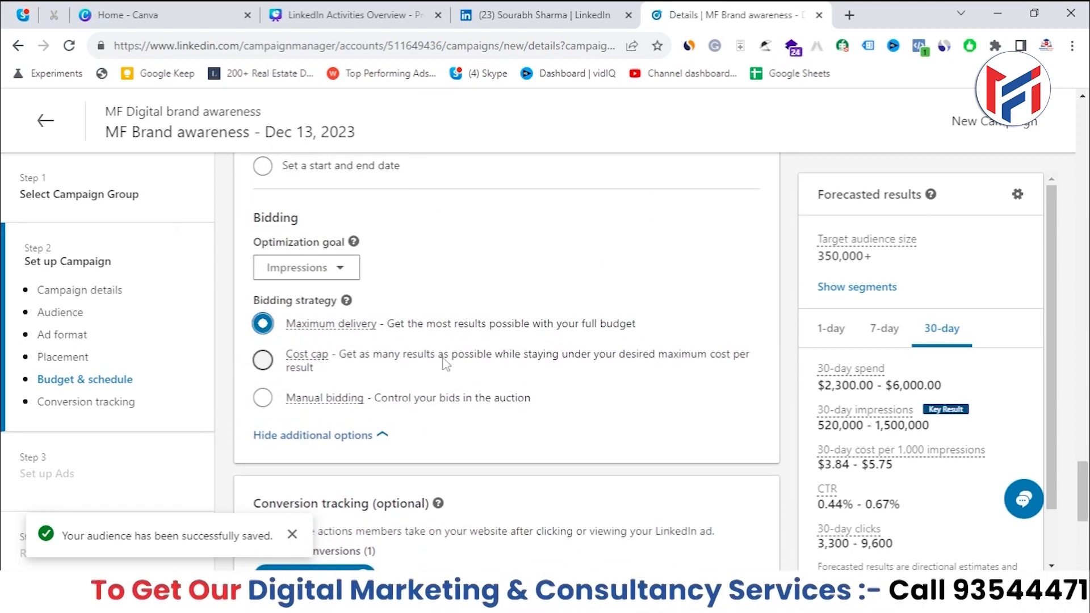
scroll(443, 363, down, 2)
scroll(303, 360, down, 2)
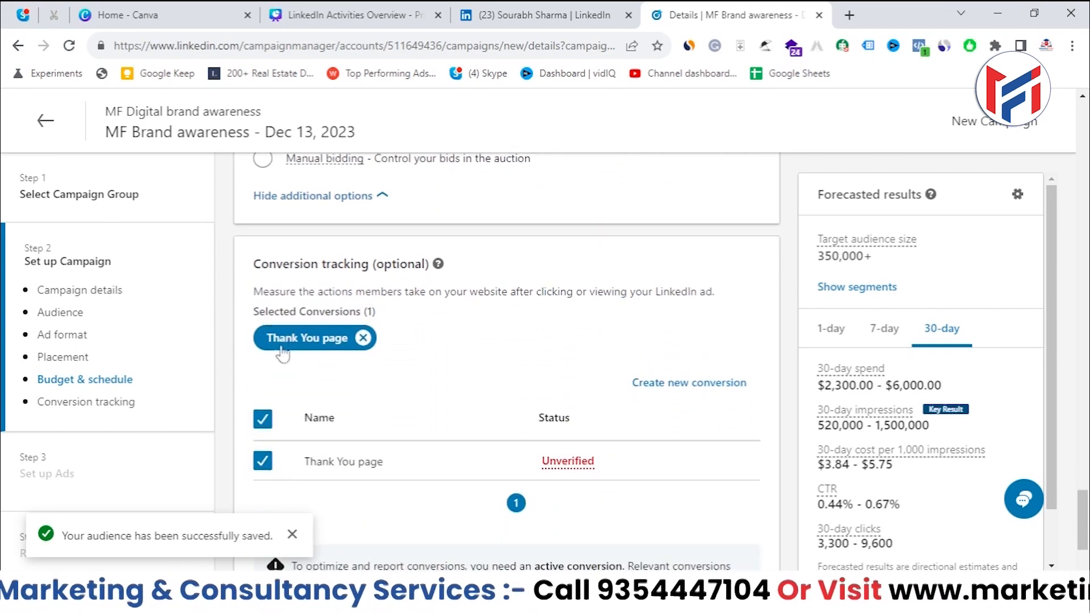
- Keep the Thank You page conversion selected, save the campaign settings and continue to the ad setup stage
scroll(290, 318, down, 2)
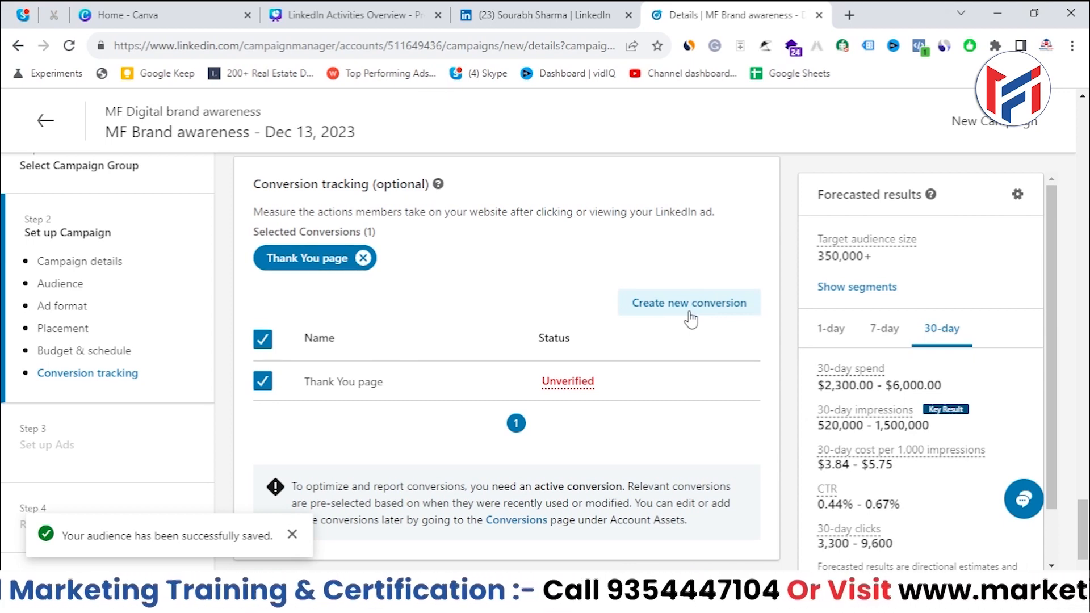
scroll(389, 323, down, 2)
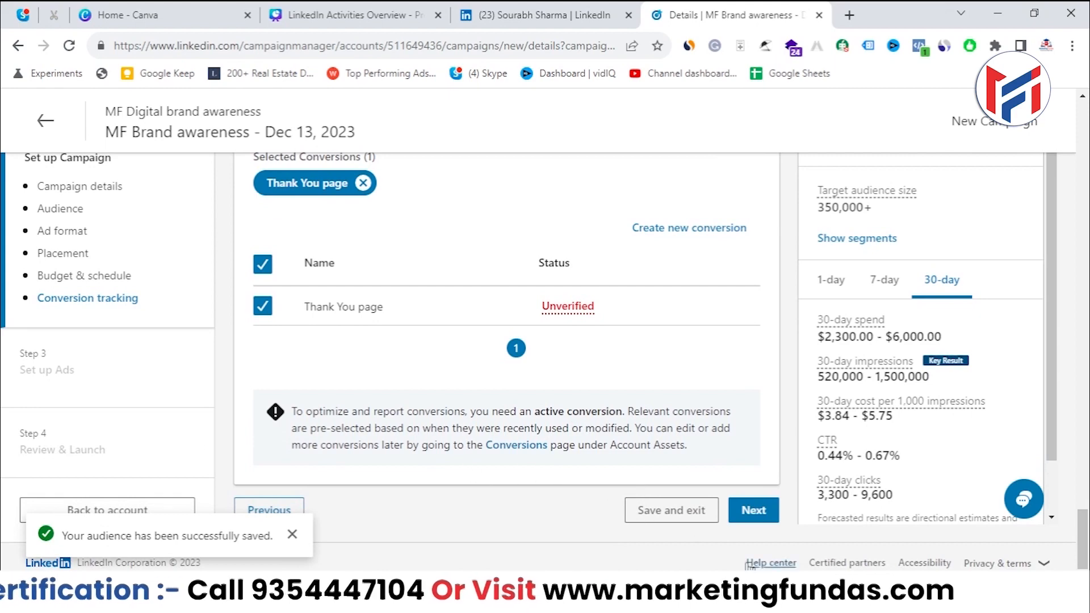
click(753, 510)
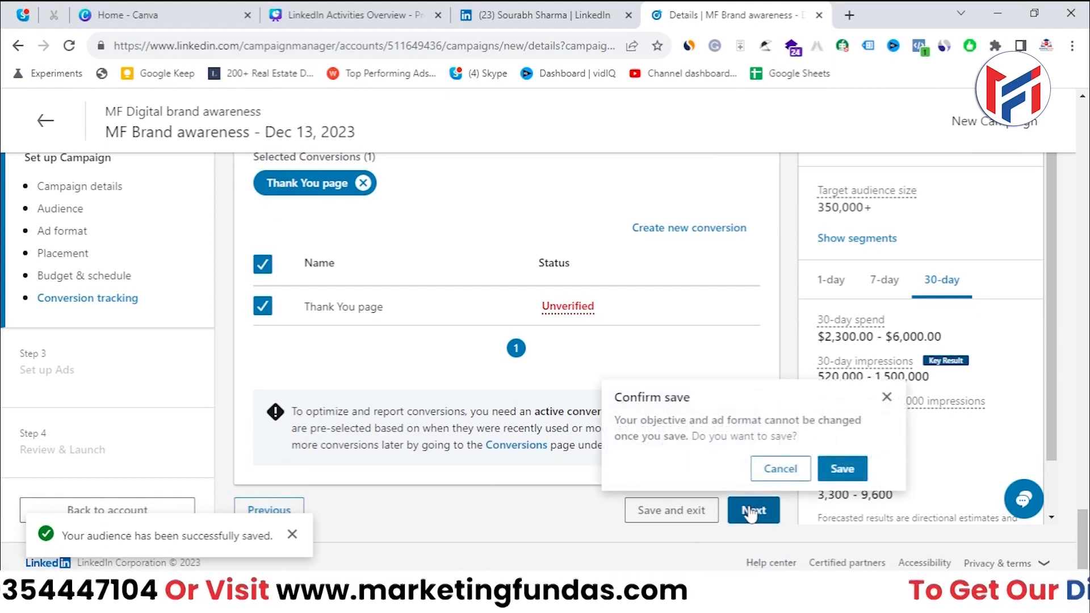
click(841, 465)
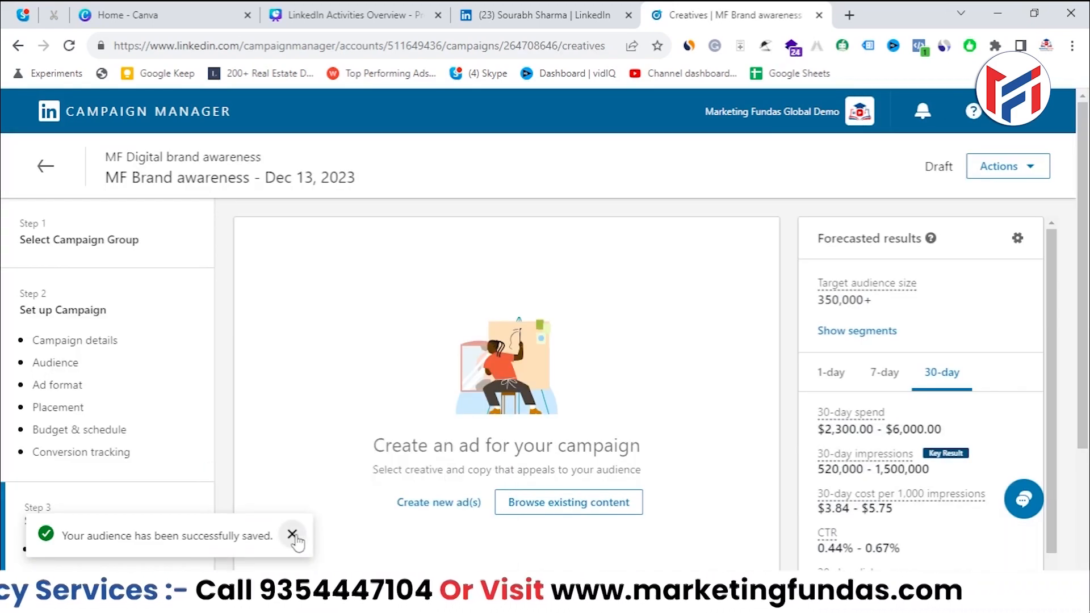
click(292, 534)
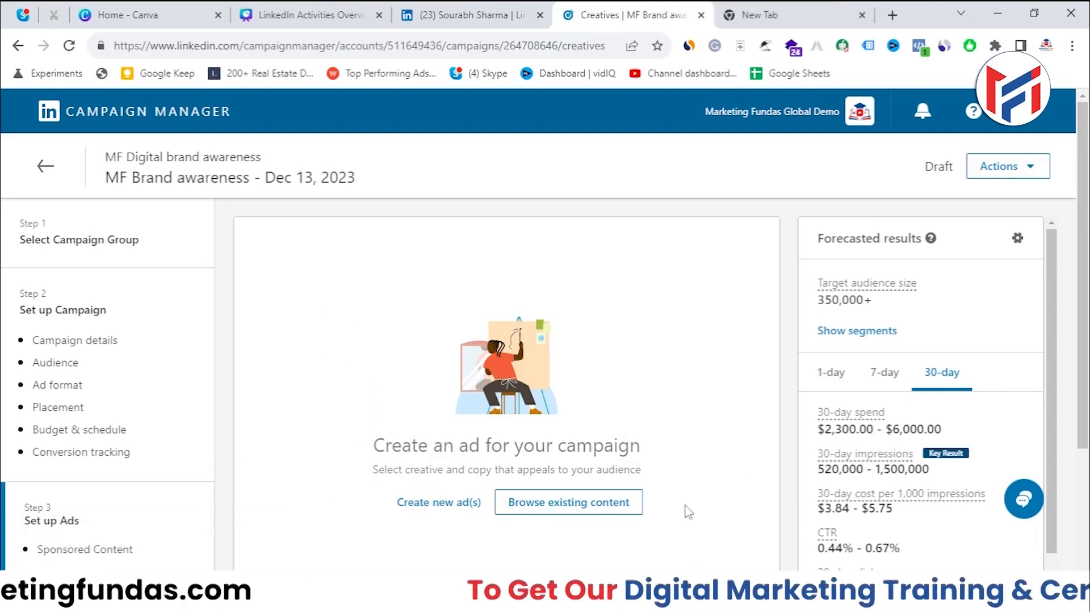
- Browse the existing Direct Sponsored content in the Content Library and examine the ad available for the campaign
scroll(566, 456, down, 2)
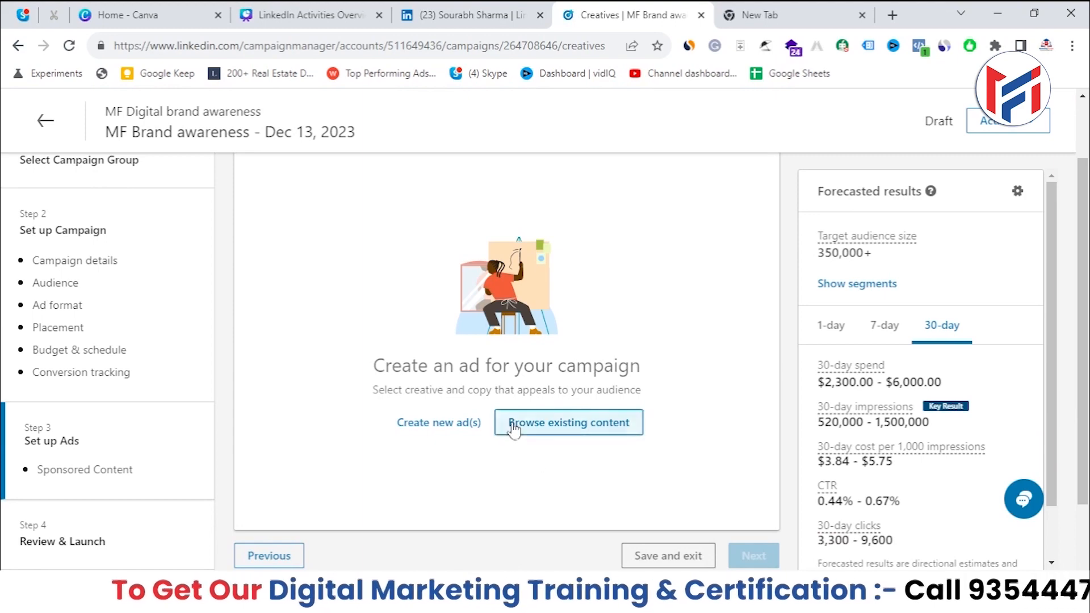
click(561, 431)
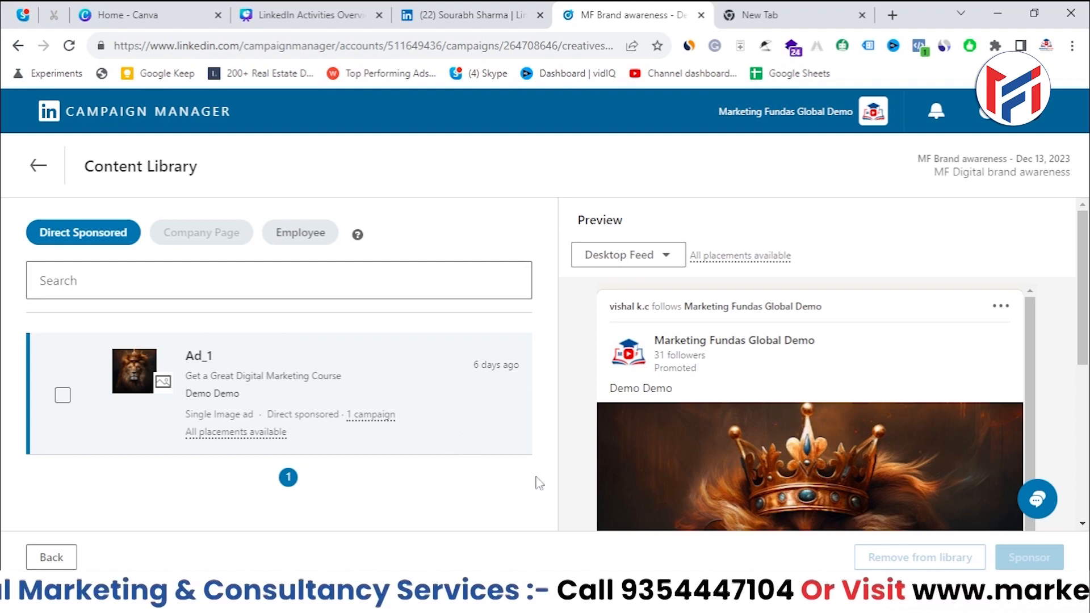
scroll(621, 417, down, 2)
scroll(612, 378, up, 2)
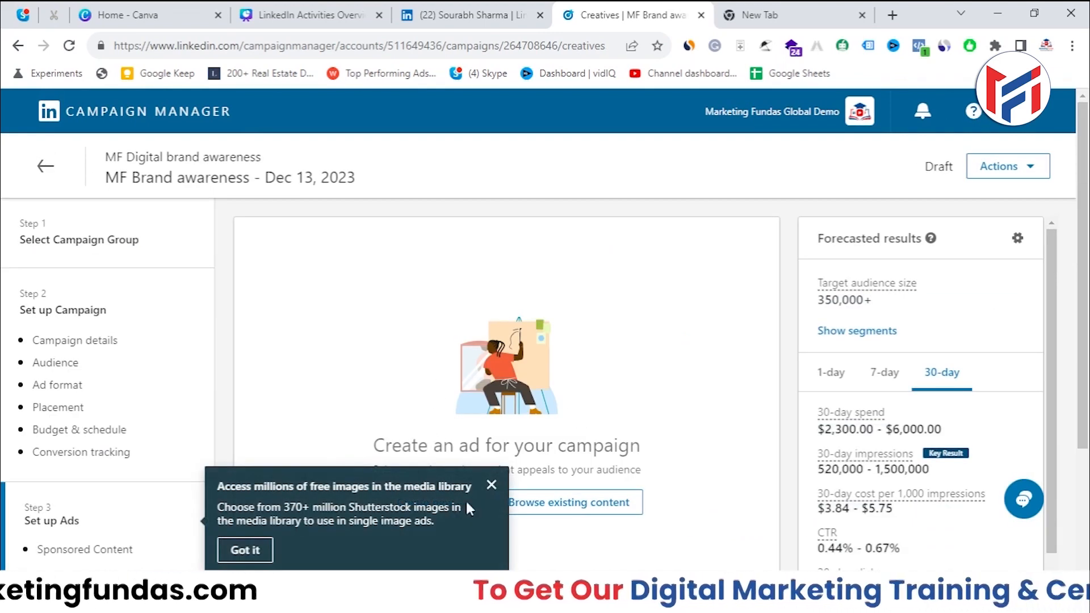
- Dismiss the free images tip and start creating a new image ad for the campaign
click(491, 487)
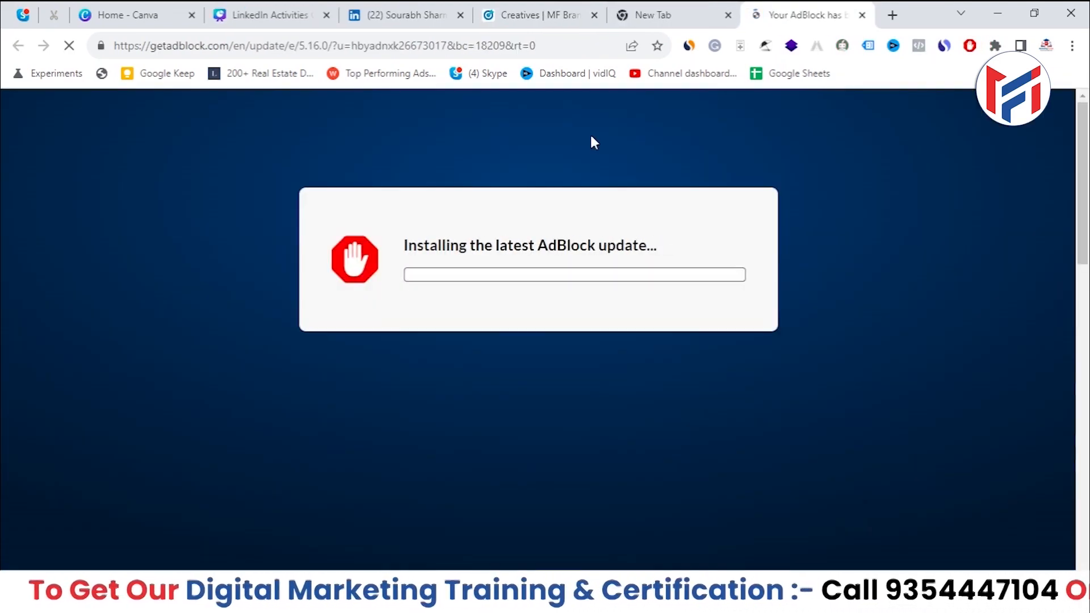
click(650, 15)
click(586, 15)
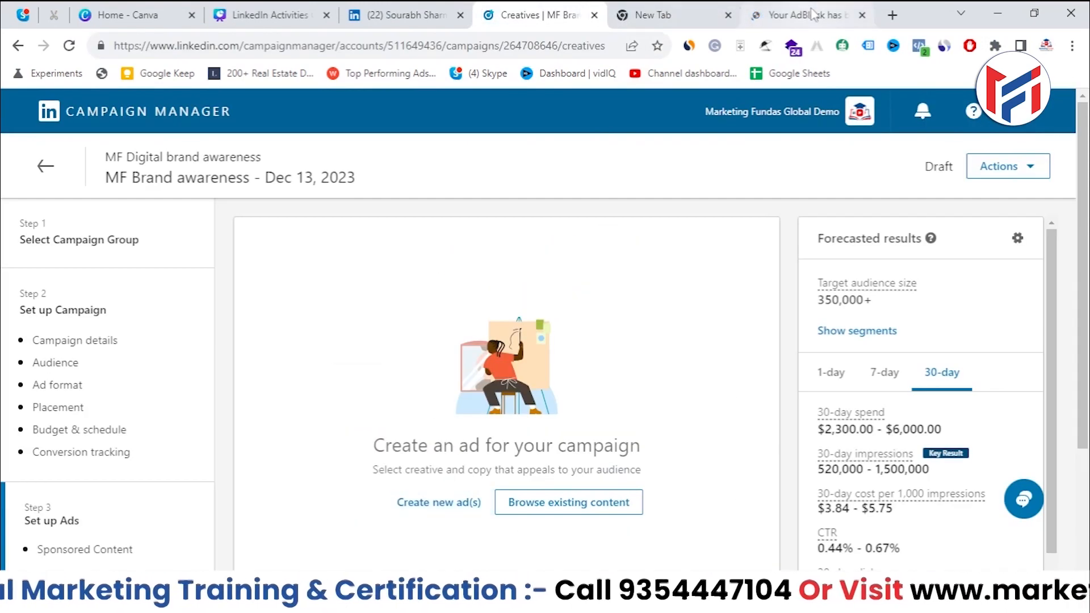
click(443, 507)
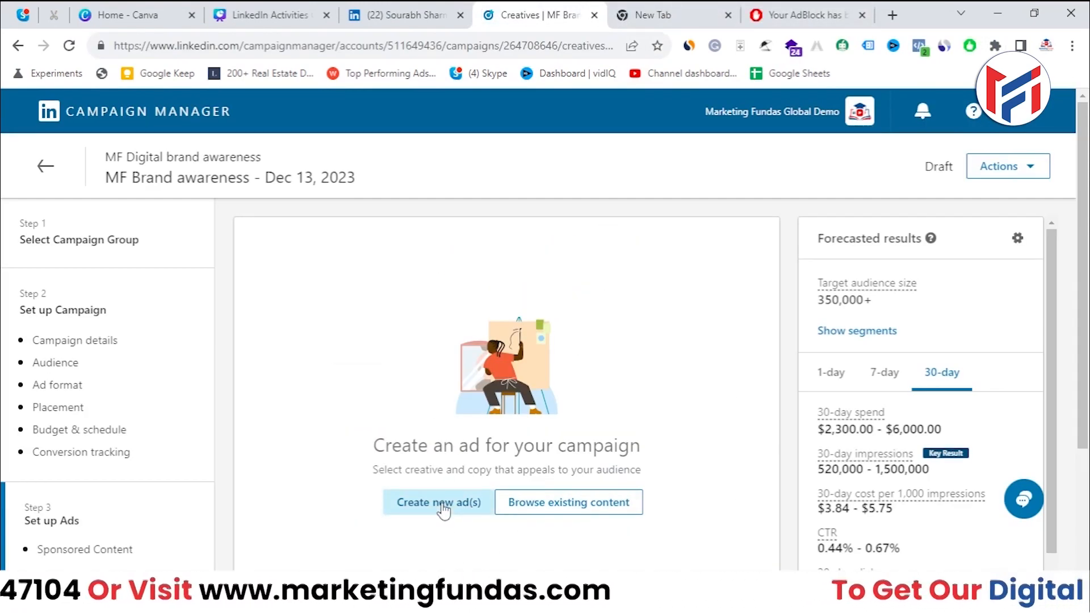
click(443, 508)
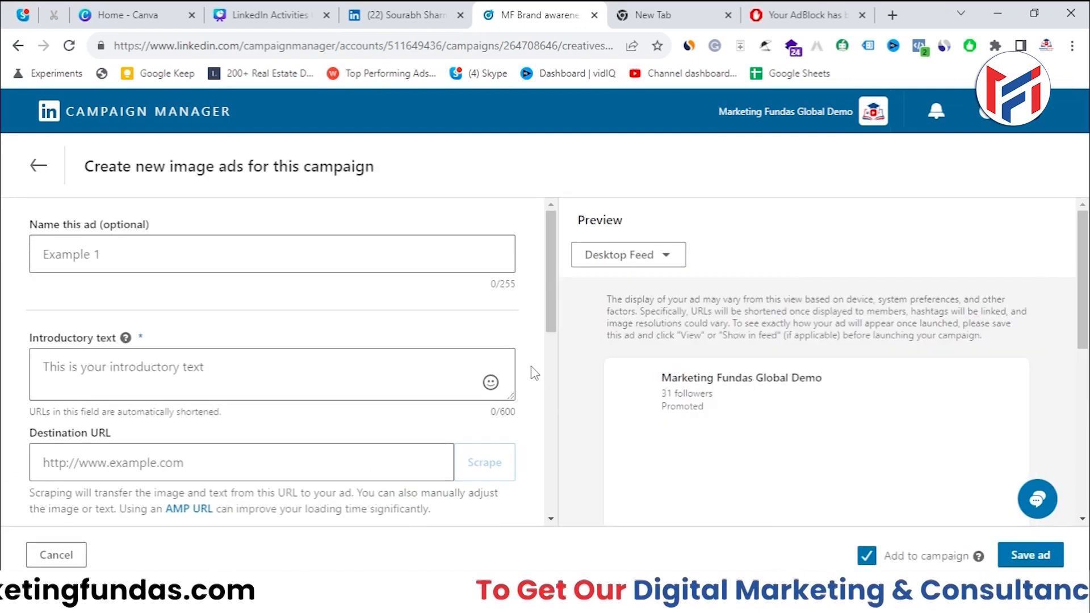
- Name the new image ad "brand awareness ad 1"
click(484, 259)
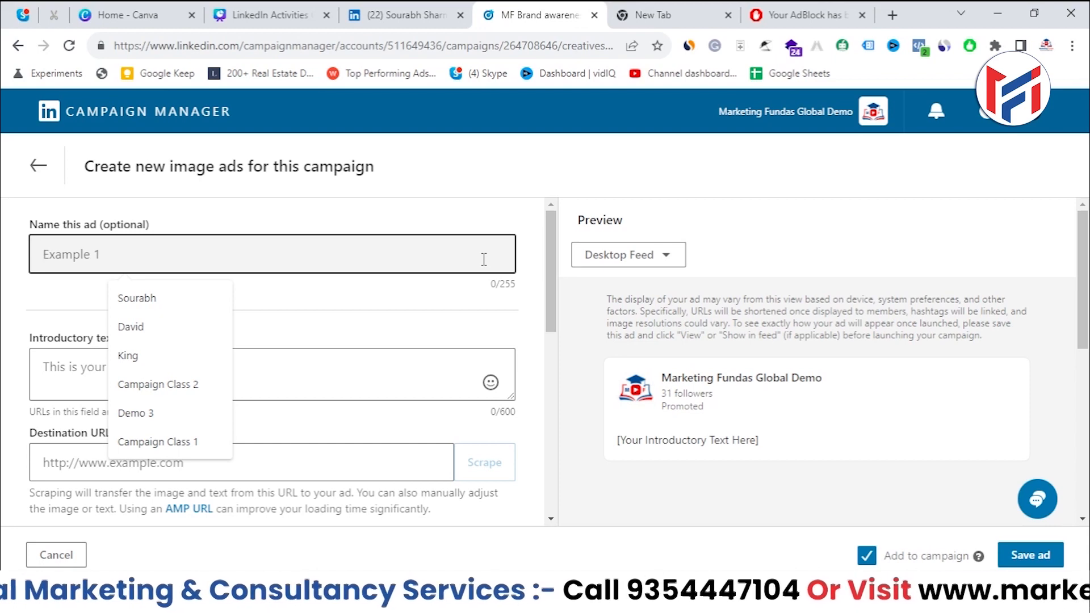
click(484, 259)
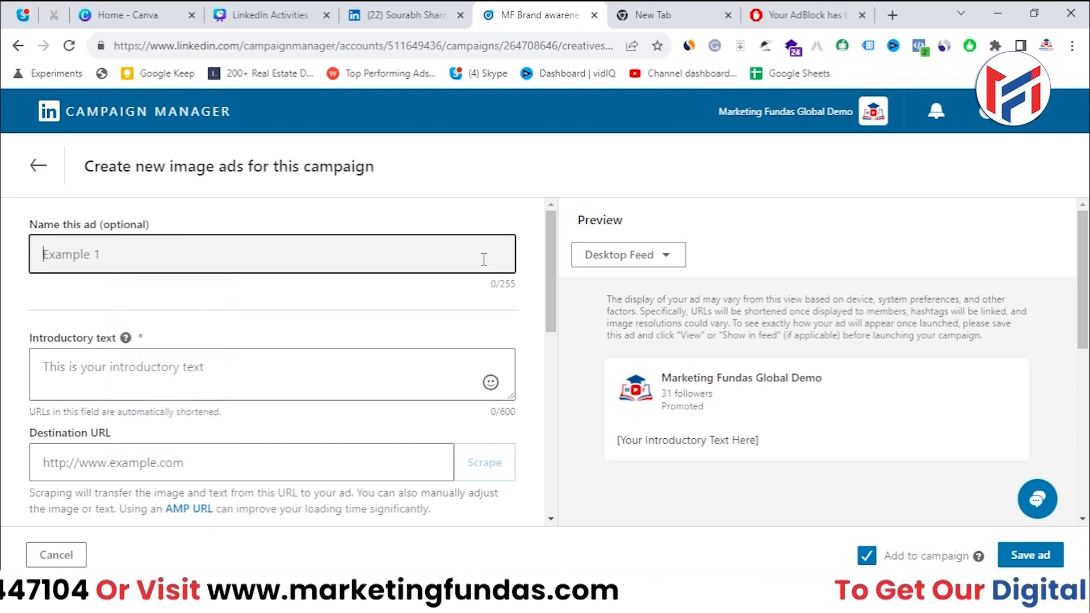
text(De)
key(BackSpace)
key(BackSpace)
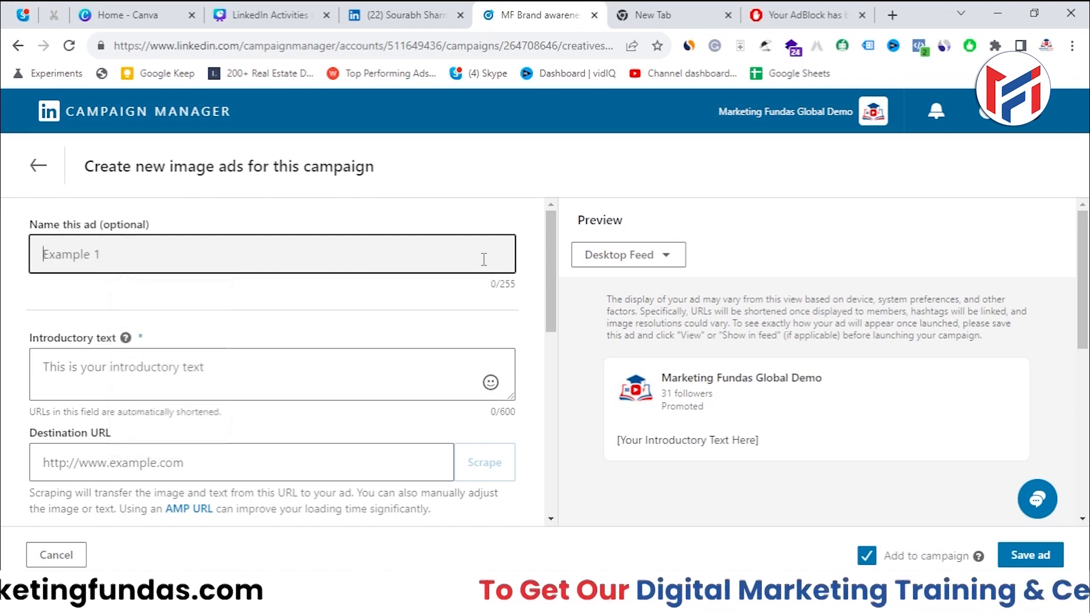
text(brand )
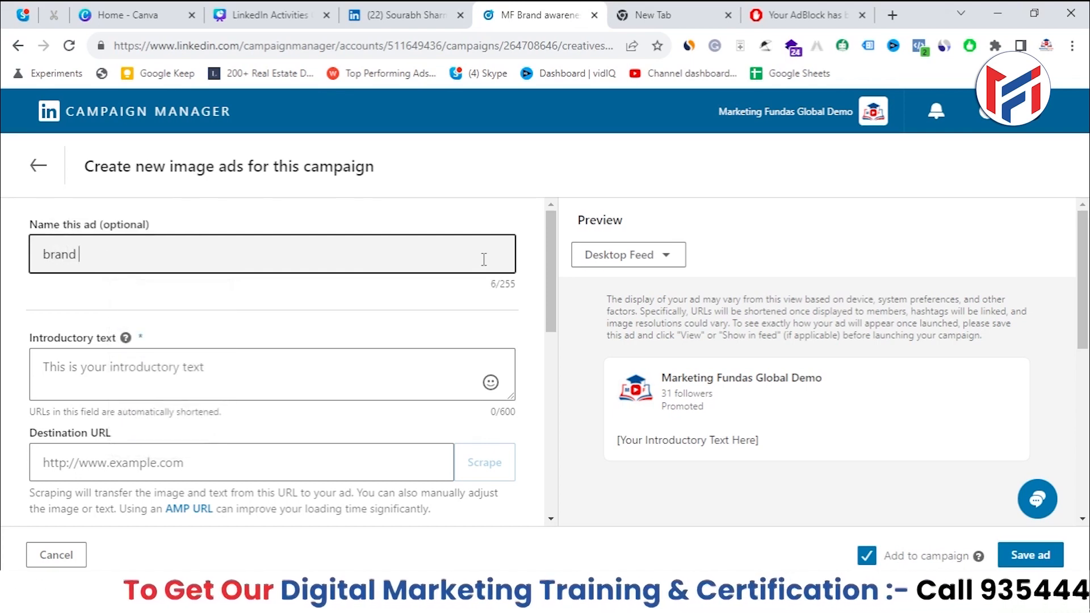
text(awa)
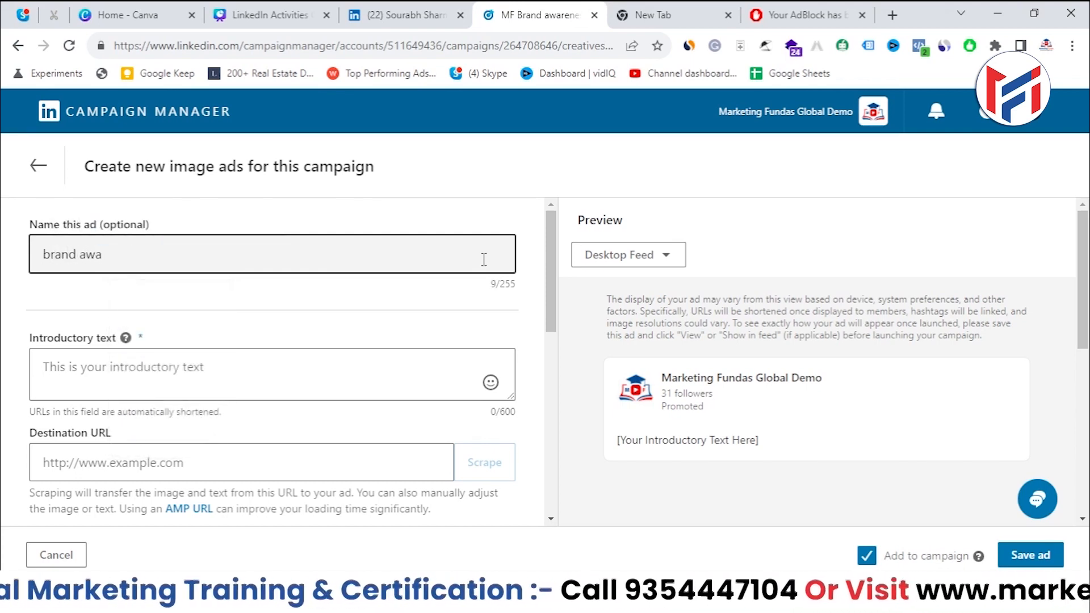
text(reness ad 1)
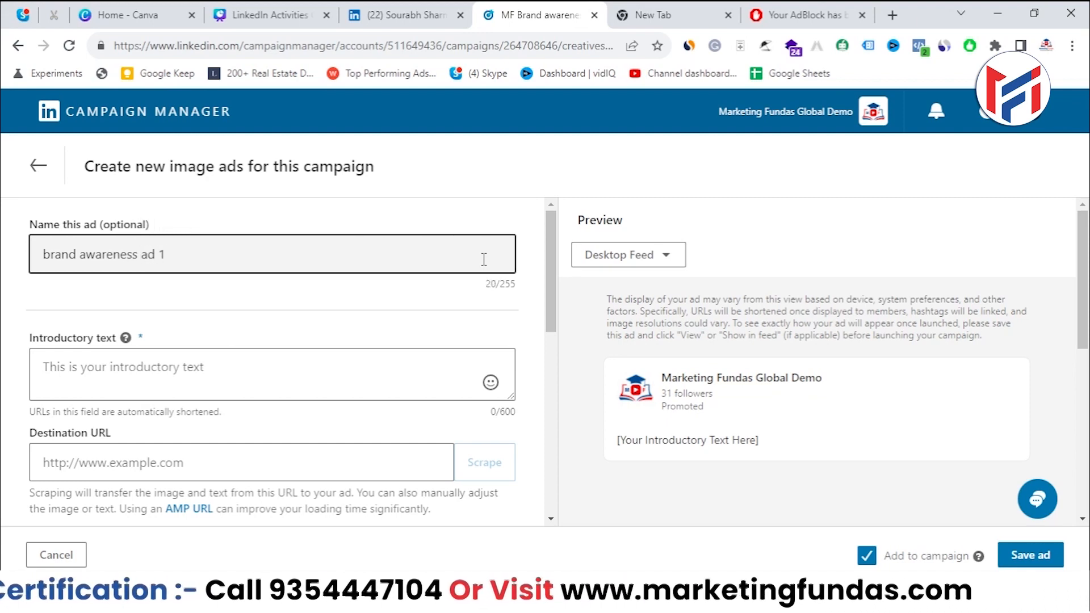
click(483, 260)
drag(549, 319, 386, 261)
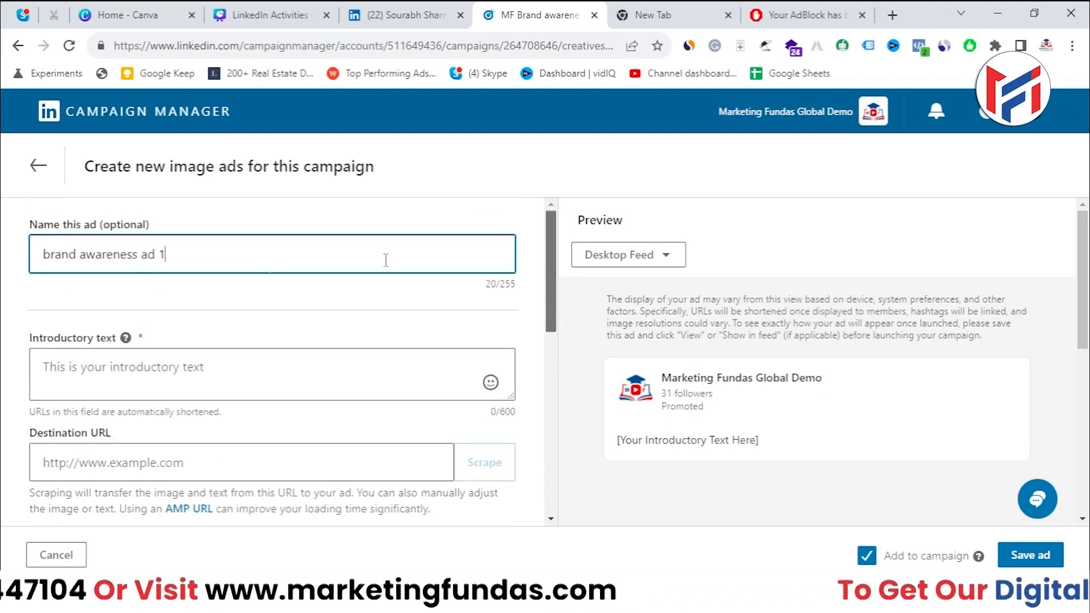
drag(168, 255, 19, 248)
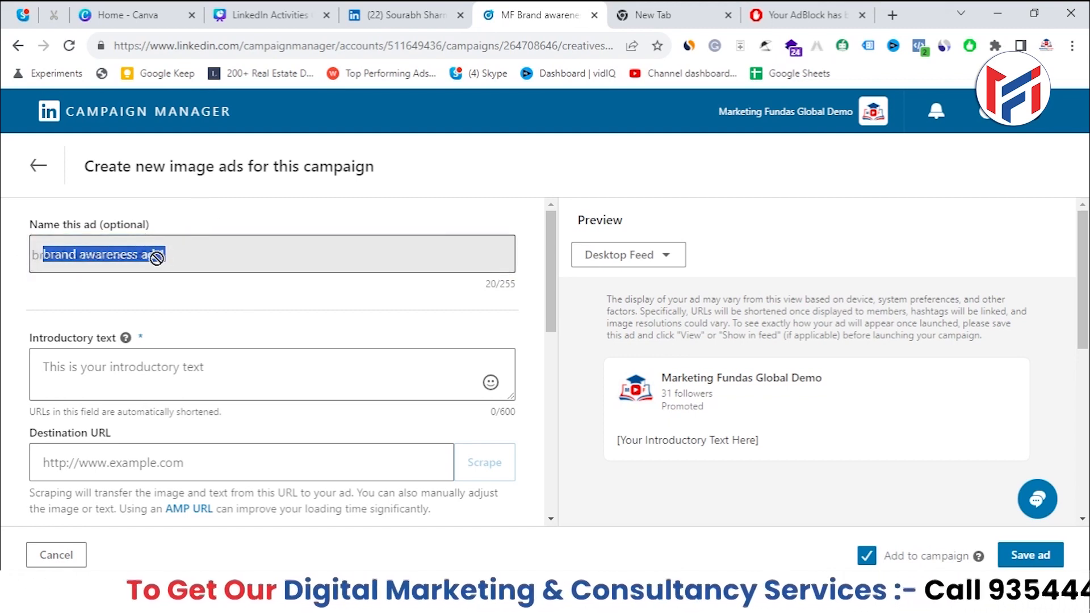
click(206, 258)
- Enter "Get best digital marketing ad" as the ad's introductory text
click(123, 389)
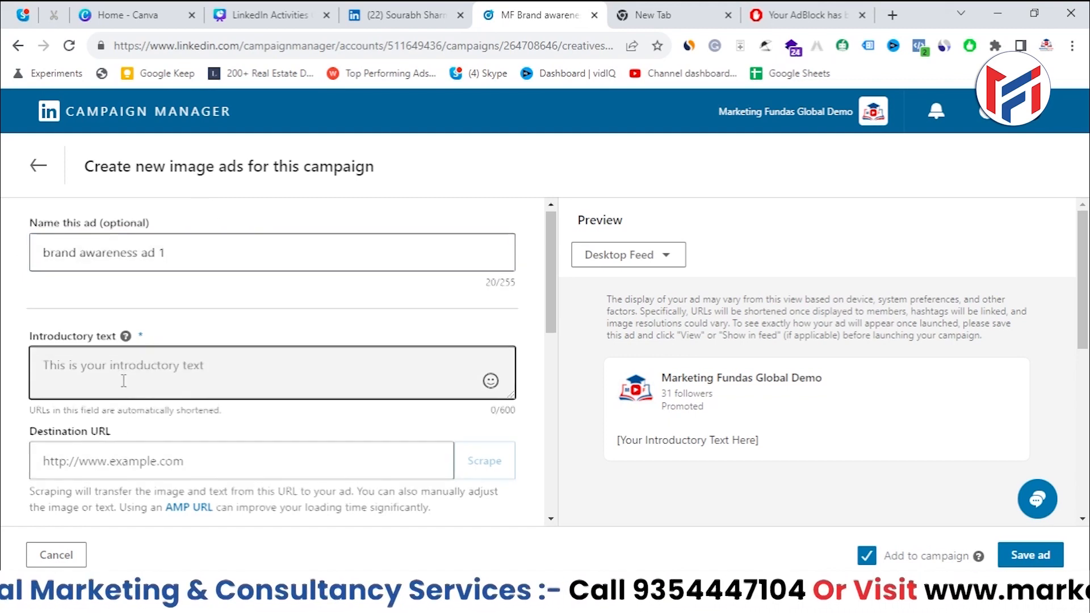
scroll(123, 386, down, 1)
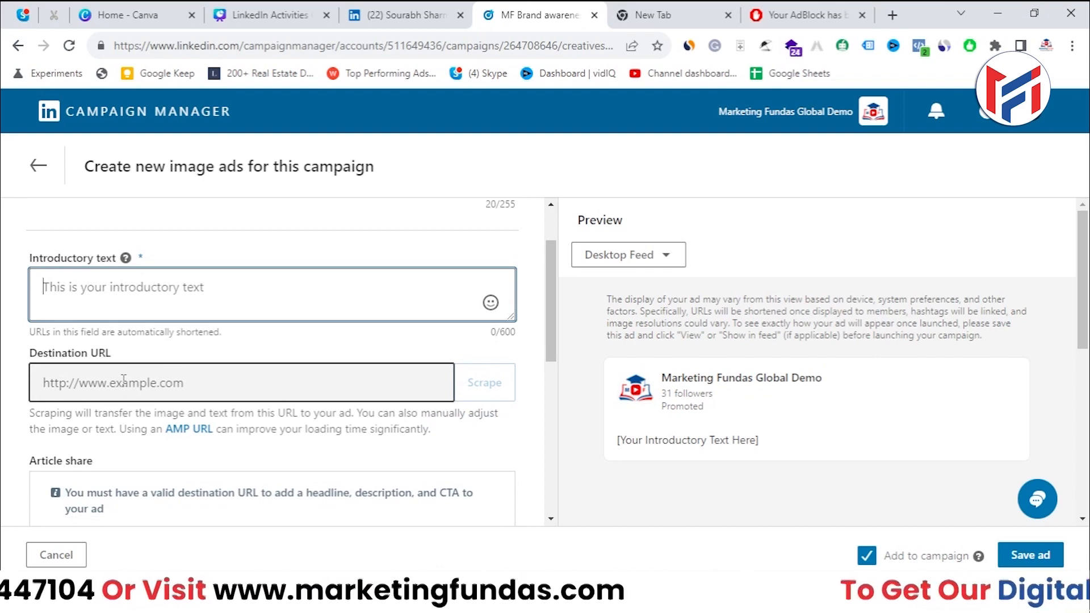
text(Get be)
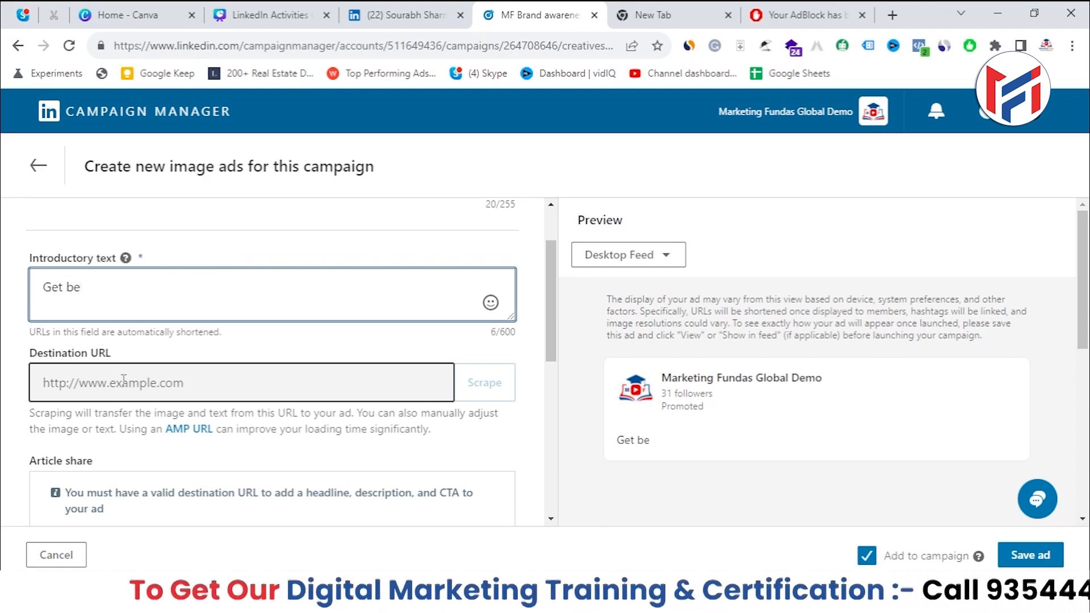
text(t st digital mark)
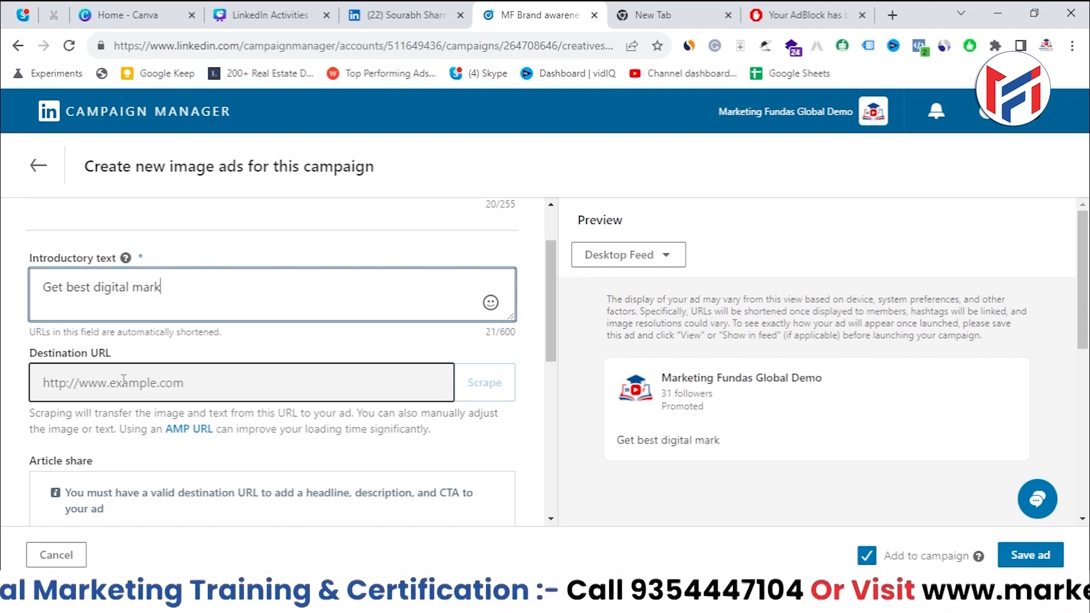
text(eting )
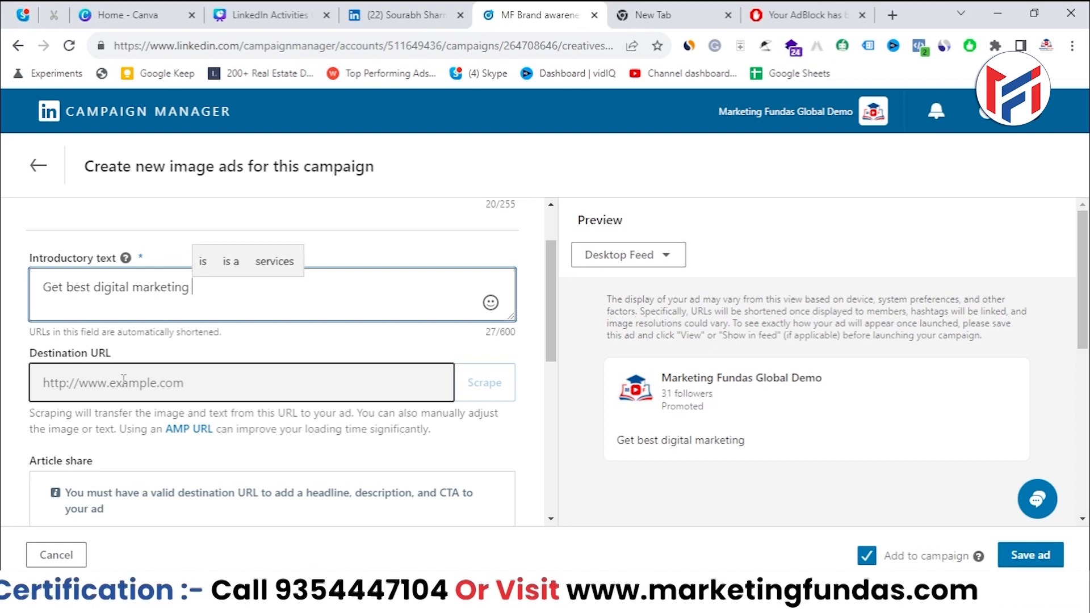
text(ad)
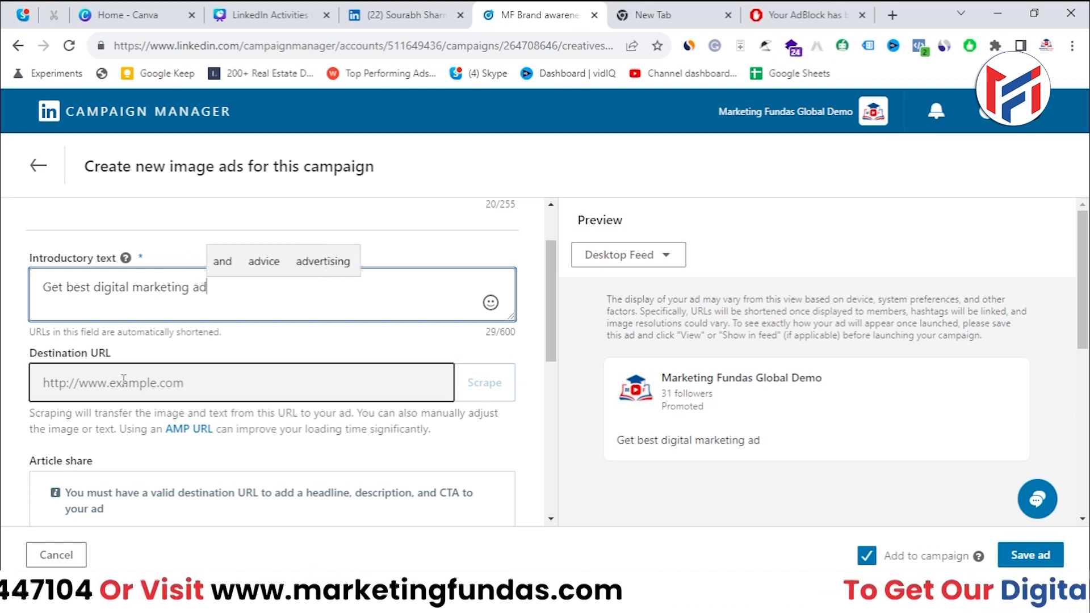
- Revise the introductory text to read "Get best advance digital marketing course"
click(94, 297)
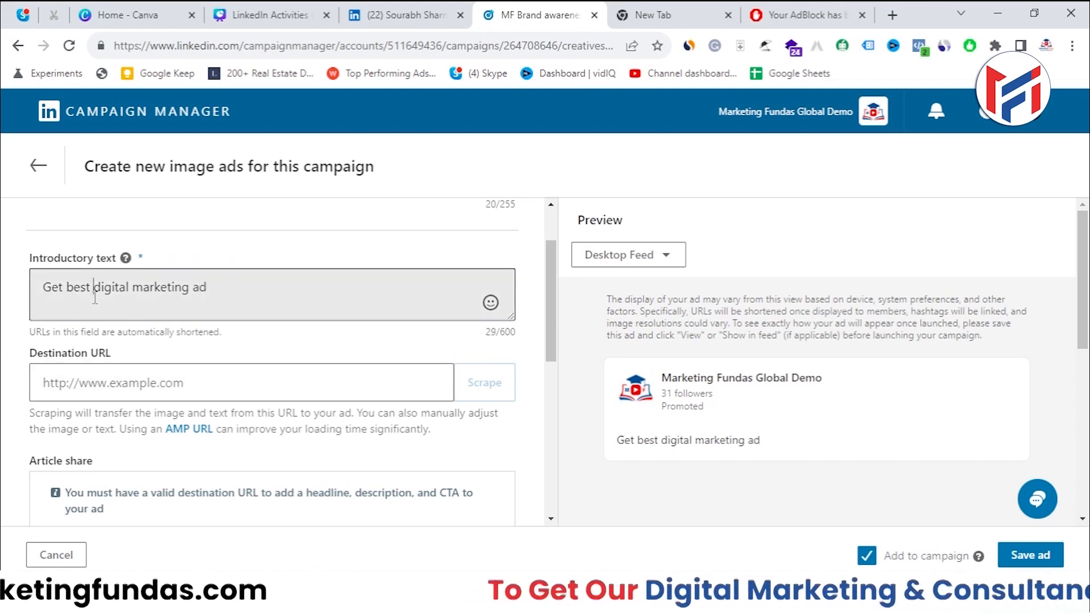
text(adcv)
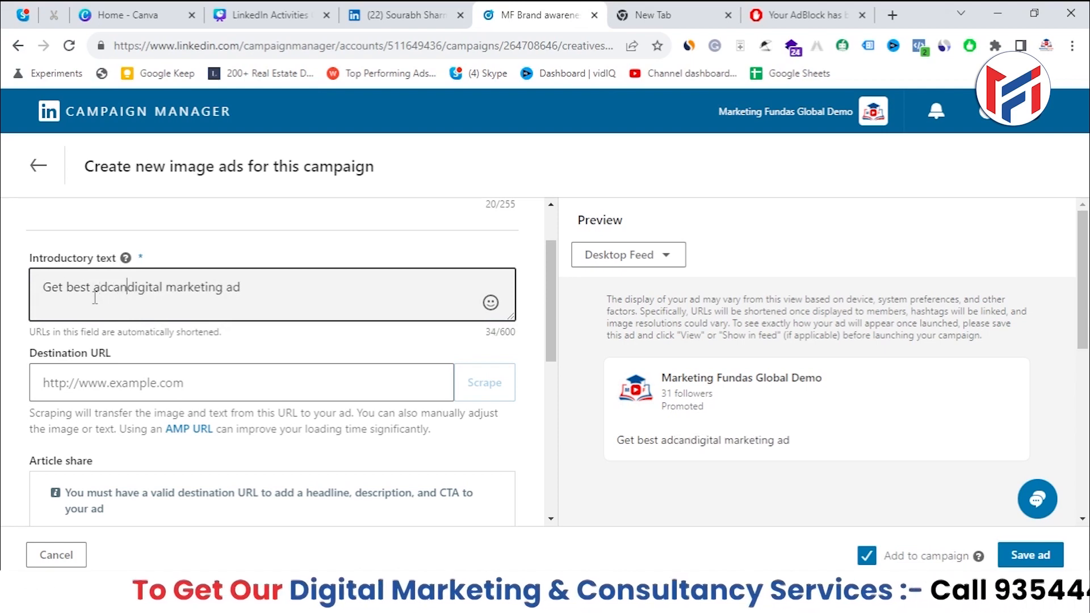
text(ance)
click(113, 284)
key(BackSpace)
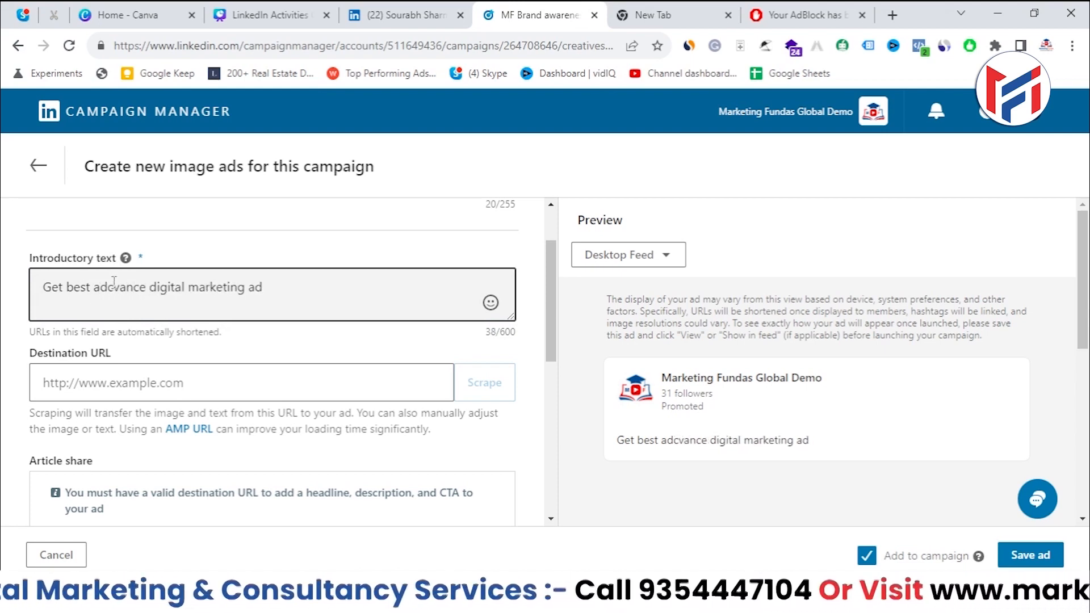
click(312, 284)
key(BackSpace)
key(BackSpace)
text(course)
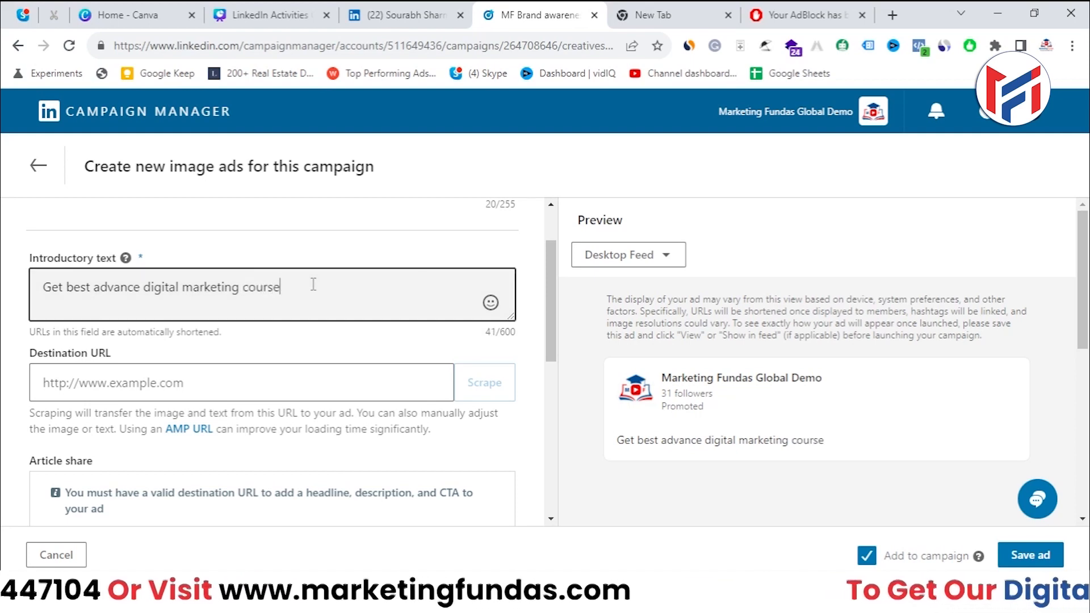
- Open marketingfundas.com in the empty browser tab and copy its web address
click(338, 380)
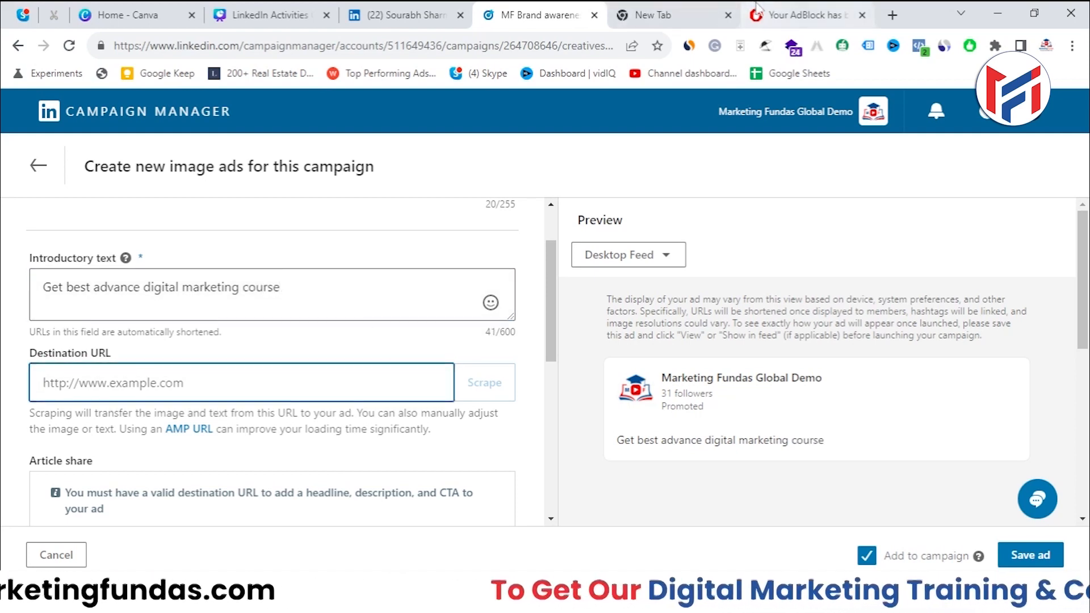
click(675, 13)
click(556, 38)
text(marketing)
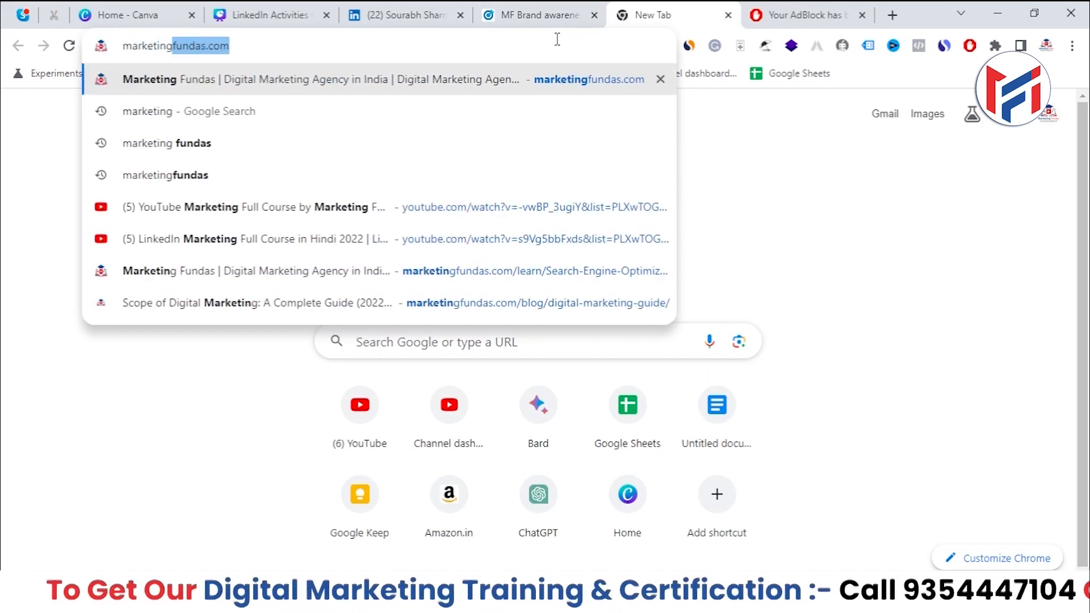
key(Return)
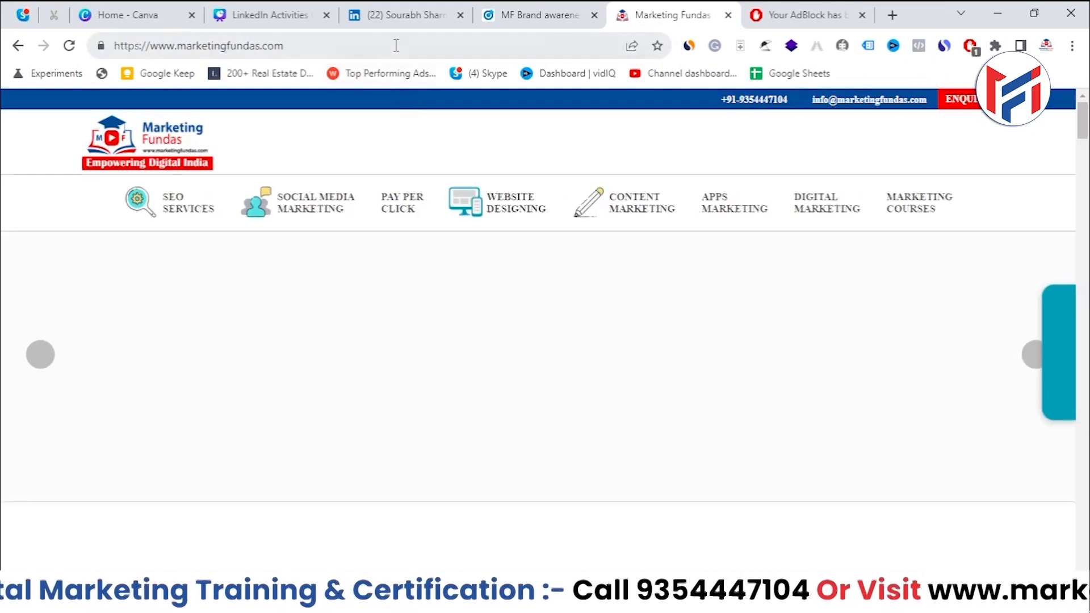
right_click(395, 45)
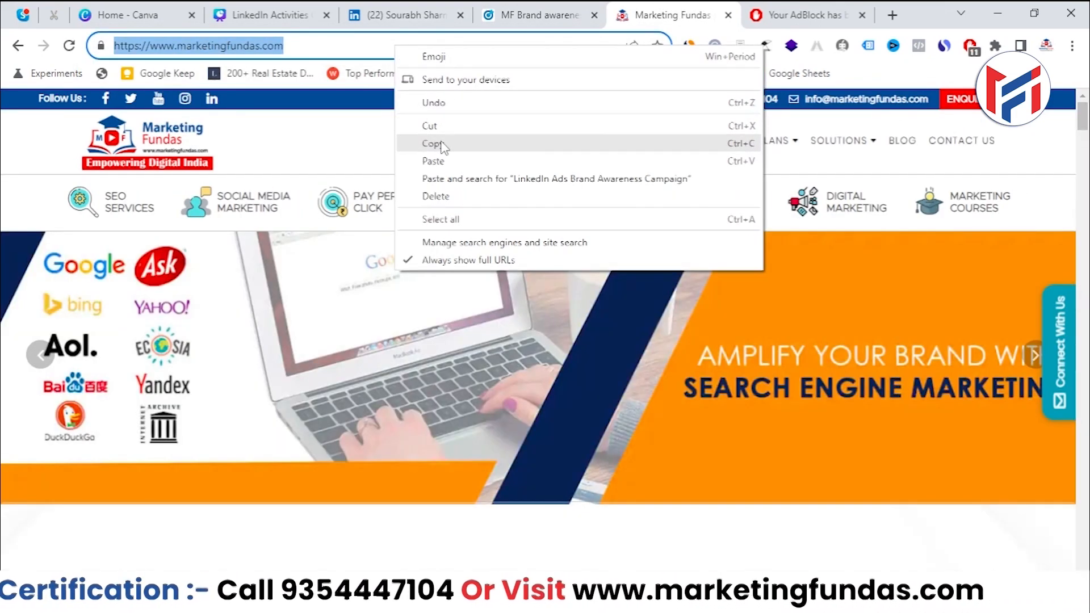
click(433, 144)
click(546, 7)
right_click(243, 403)
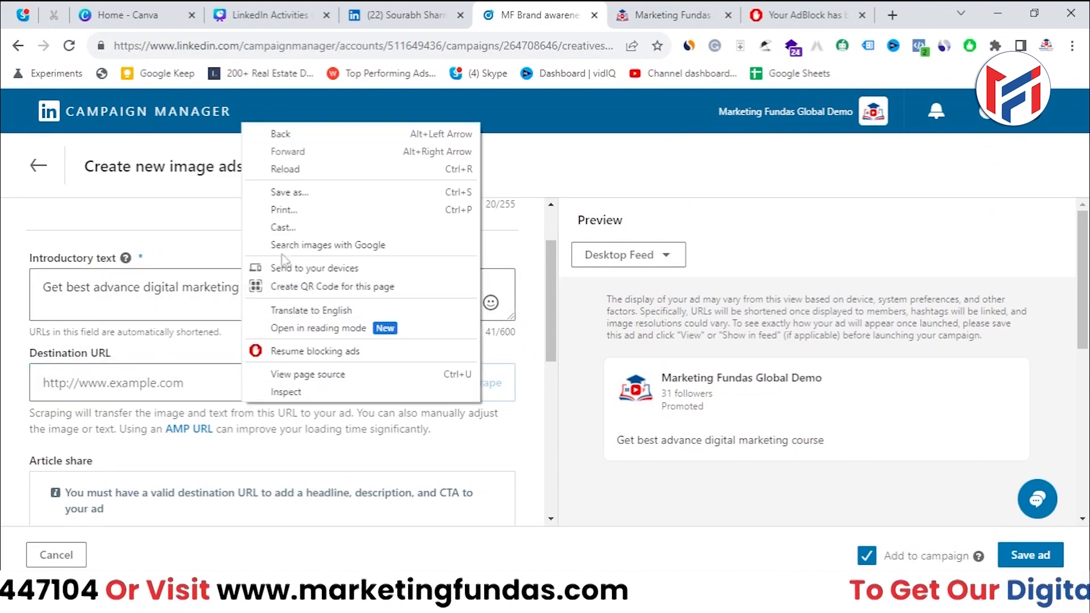
click(140, 384)
right_click(138, 381)
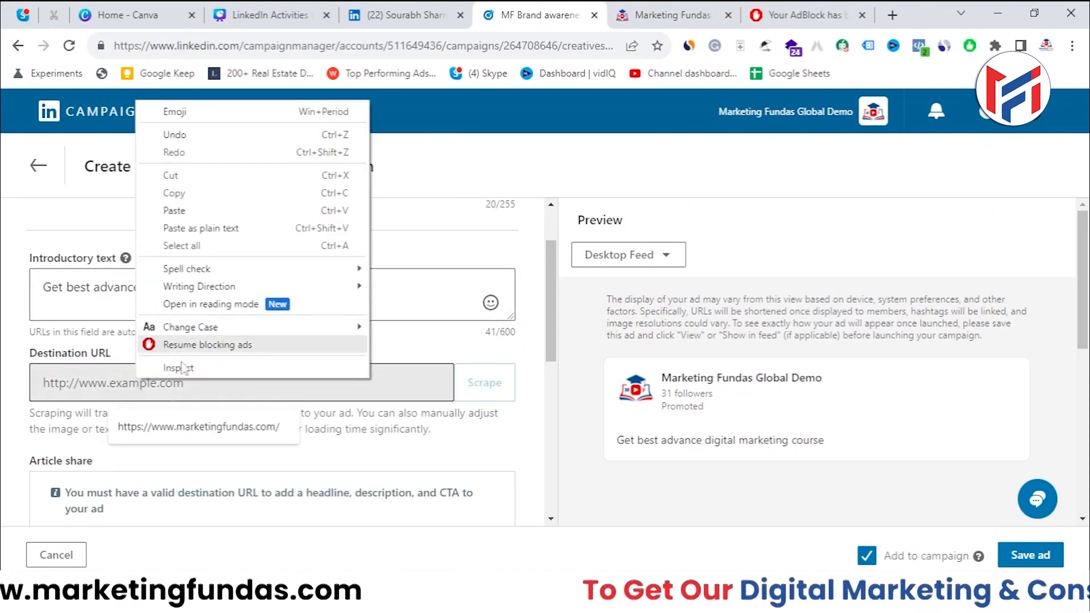
click(163, 432)
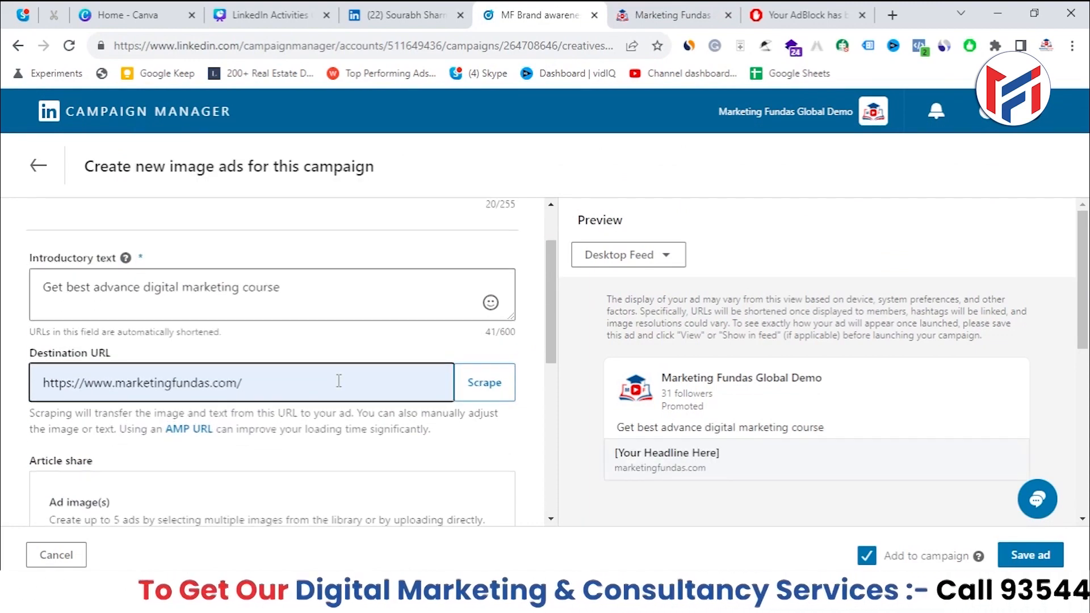
- Upload "WhatsApp Image 2023-12-13 at 12.29.13_cc67cabc" from Downloads as an ad image and add it to the image library
scroll(391, 425, down, 1)
scroll(392, 425, down, 3)
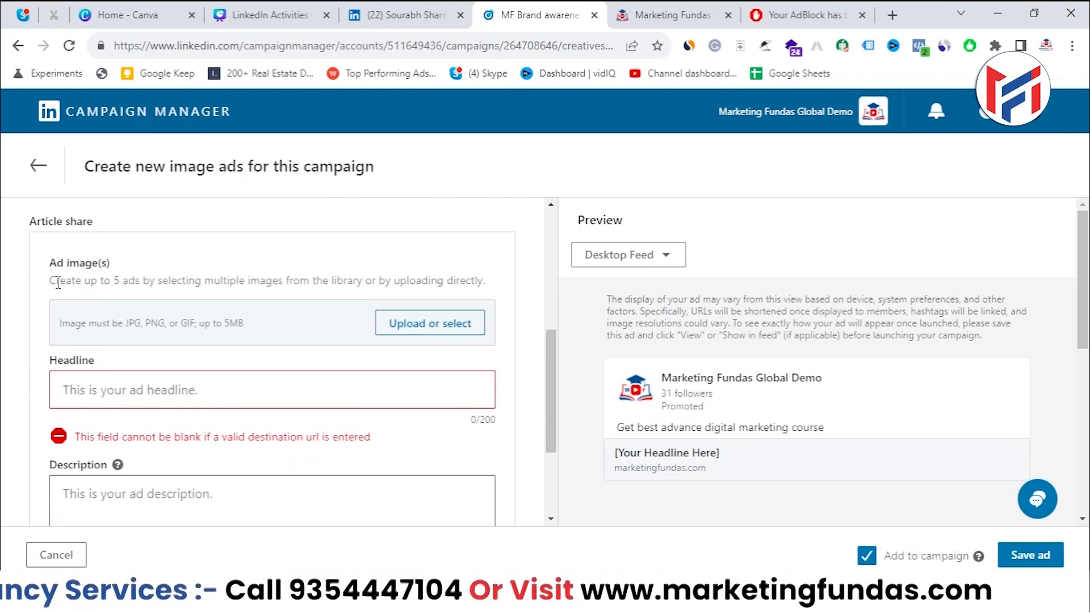
drag(58, 283, 405, 277)
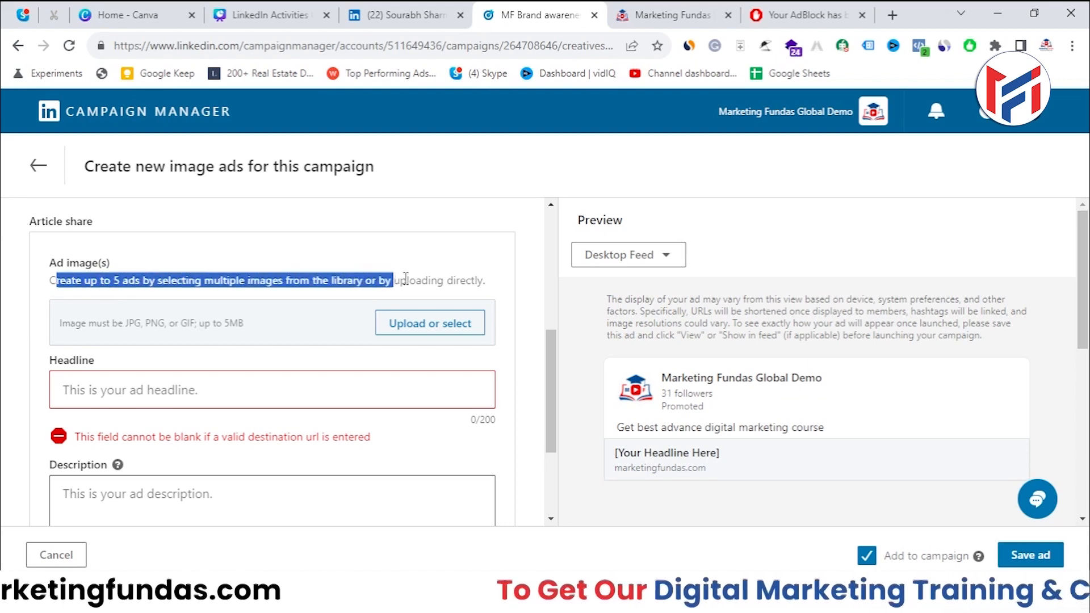
click(407, 301)
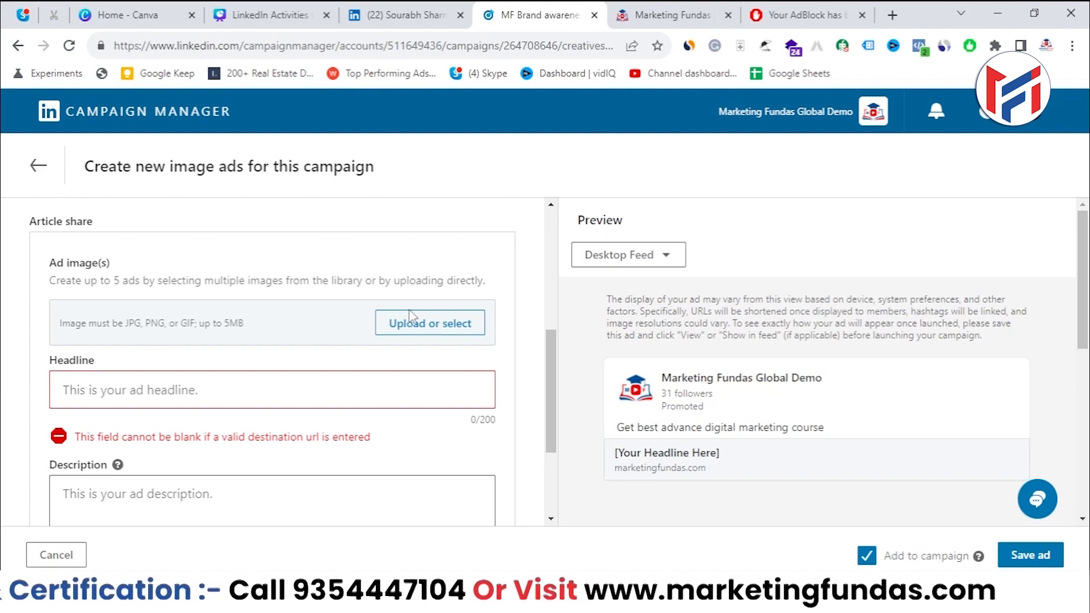
click(411, 317)
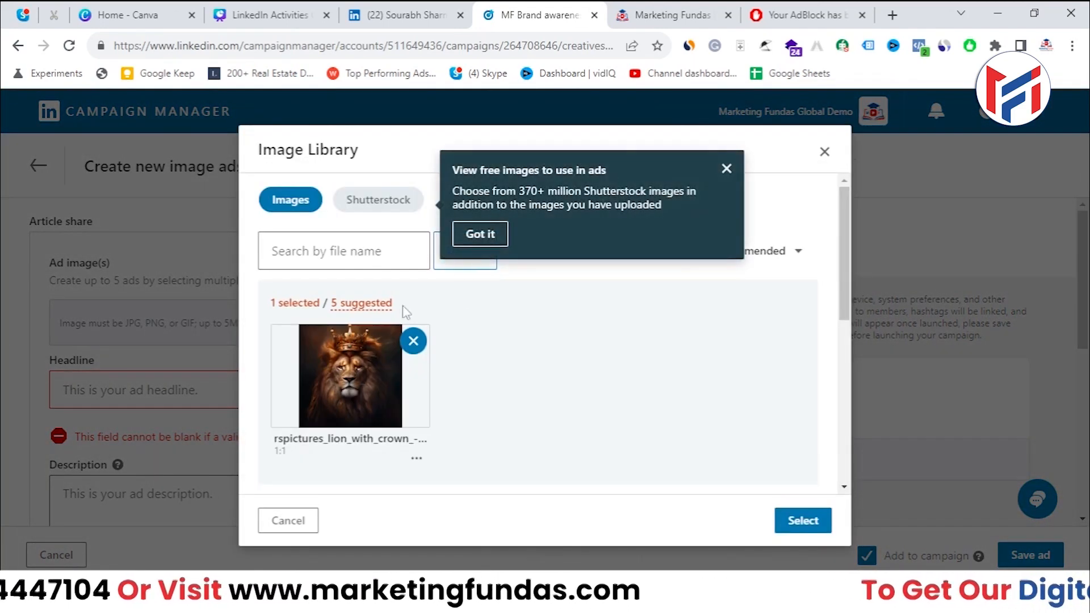
click(726, 168)
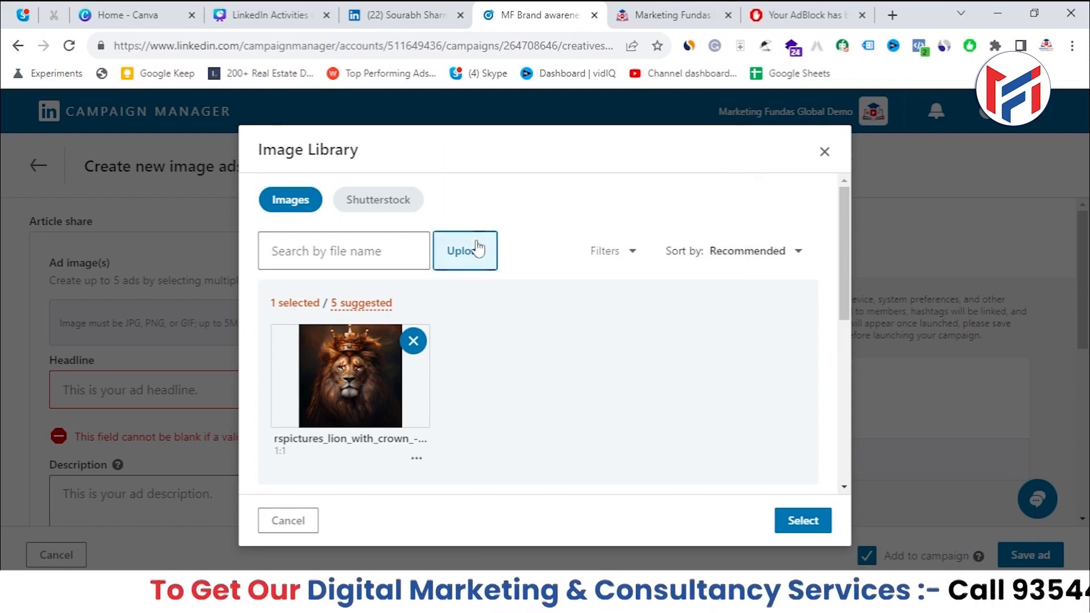
click(446, 253)
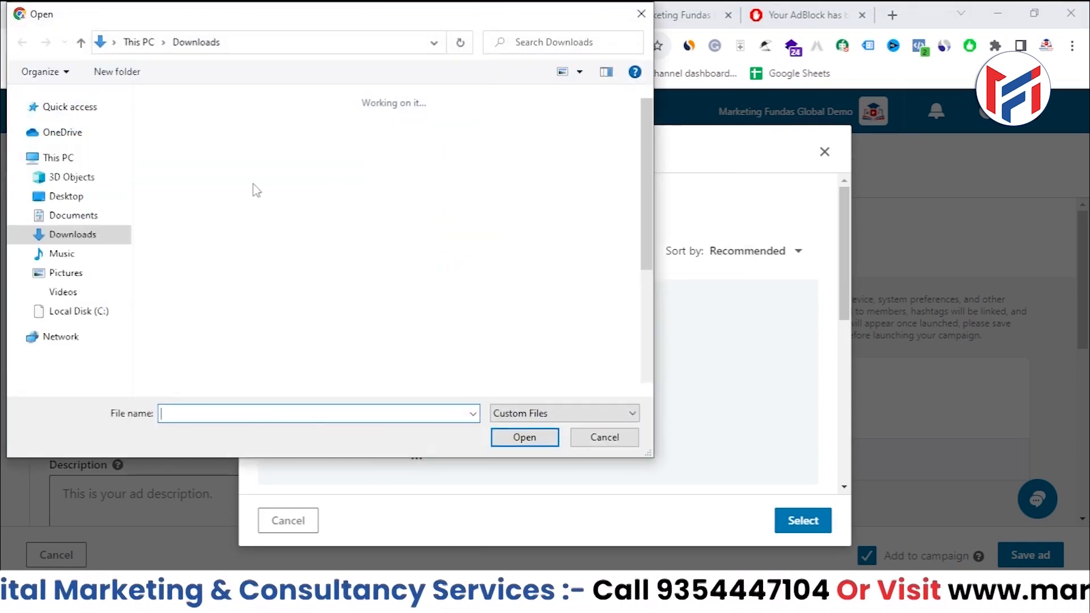
click(186, 175)
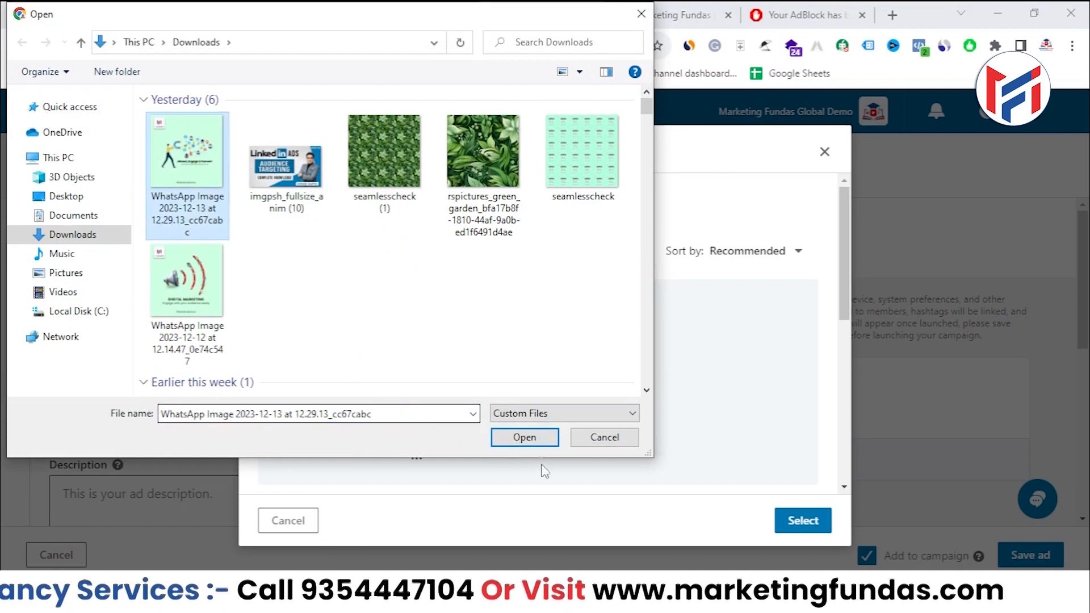
click(535, 442)
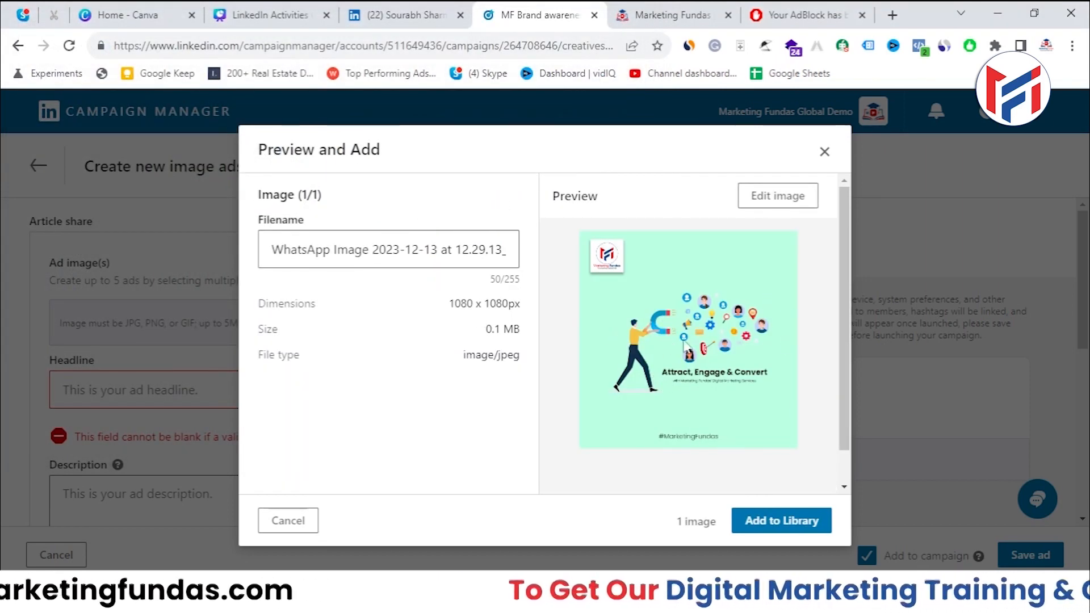
scroll(658, 383, down, 1)
click(758, 527)
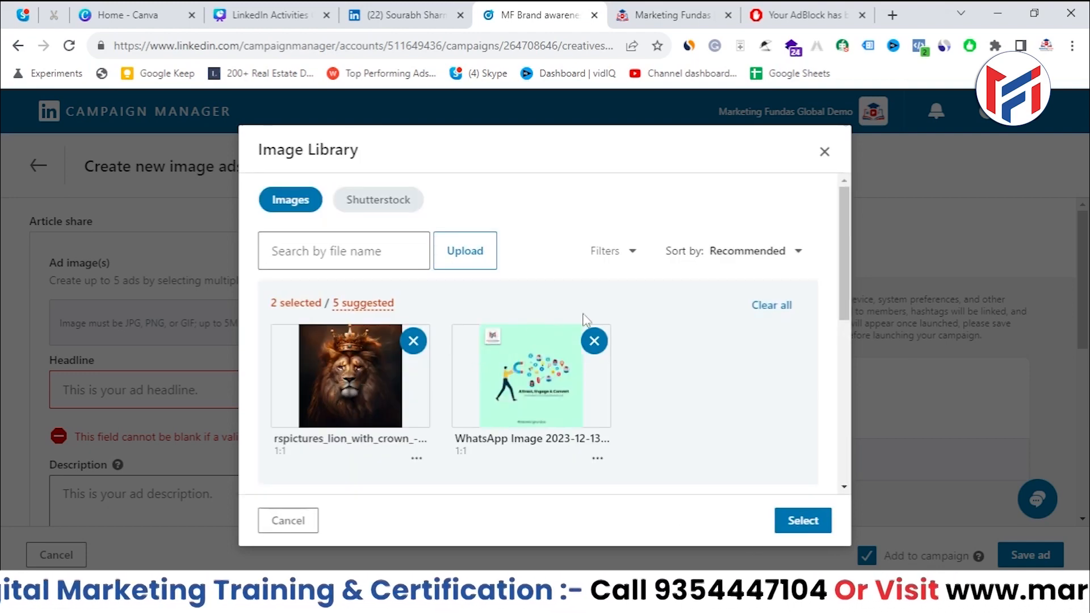
- Deselect the crowned lion picture and use only the uploaded WhatsApp image as the ad image
click(788, 522)
click(406, 372)
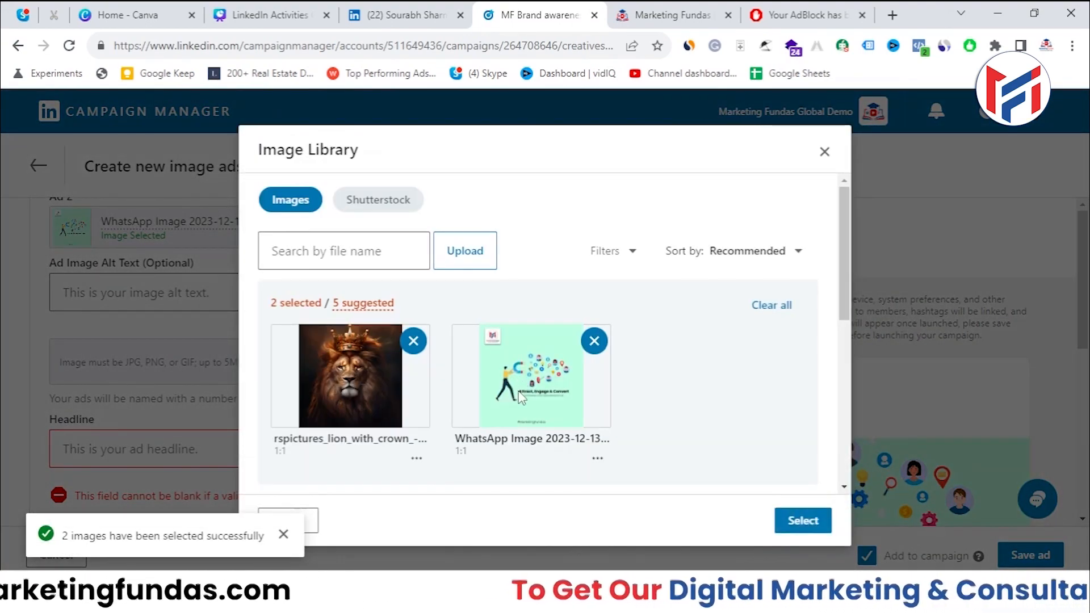
click(413, 340)
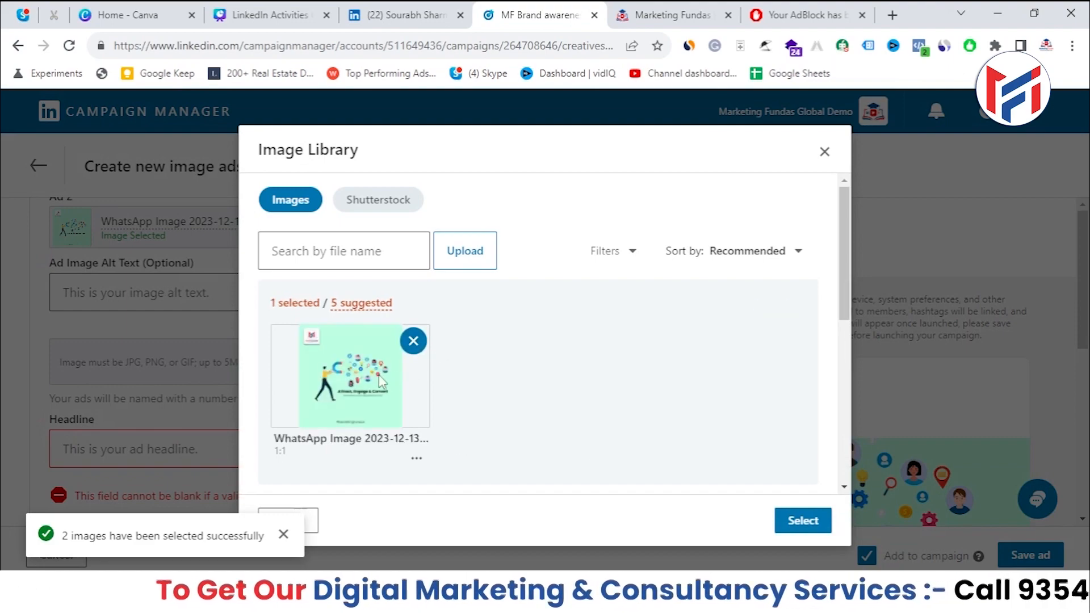
click(802, 520)
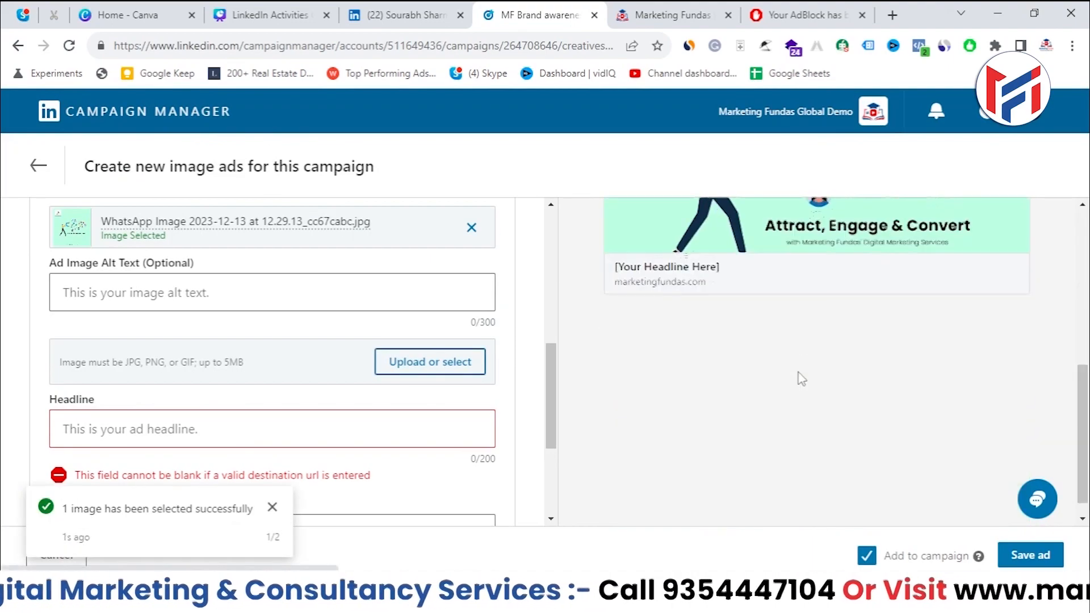
- Set the ad image's alt text to "Demo Demo"
scroll(272, 397, up, 2)
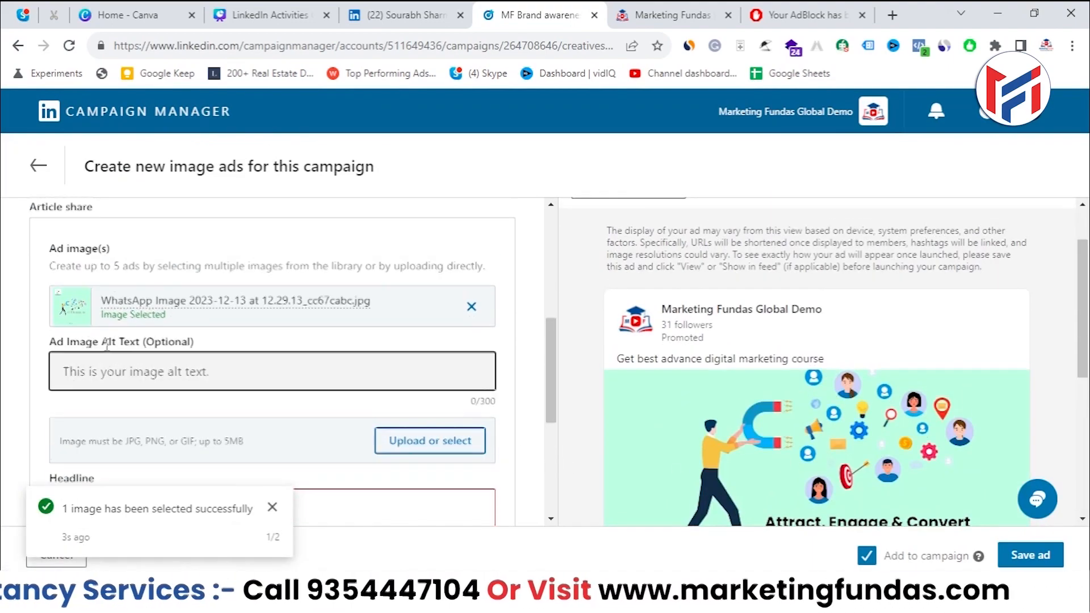
click(117, 380)
drag(49, 343, 119, 344)
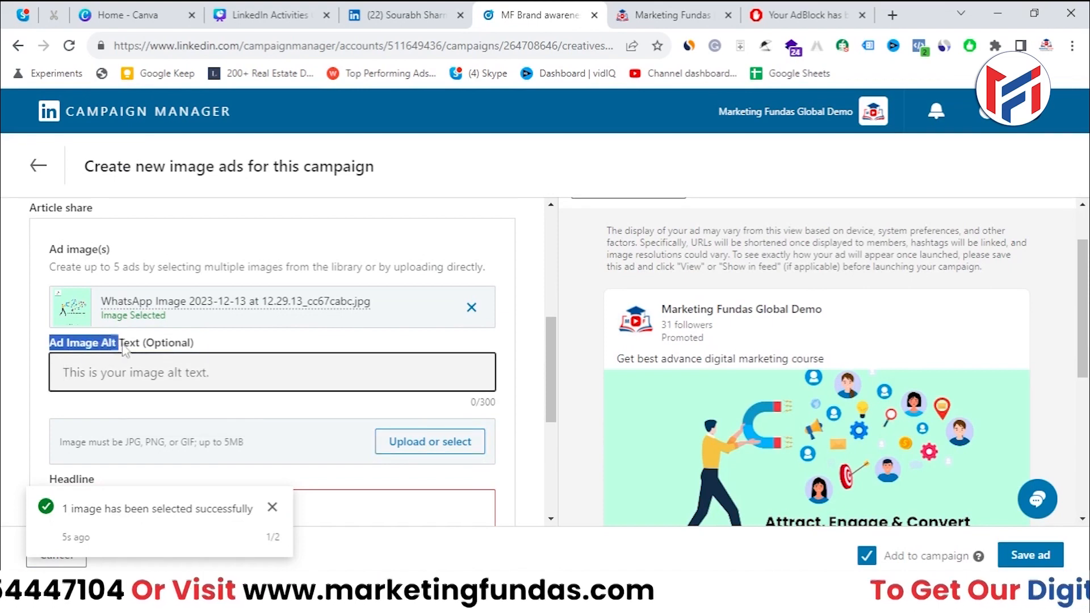
click(168, 370)
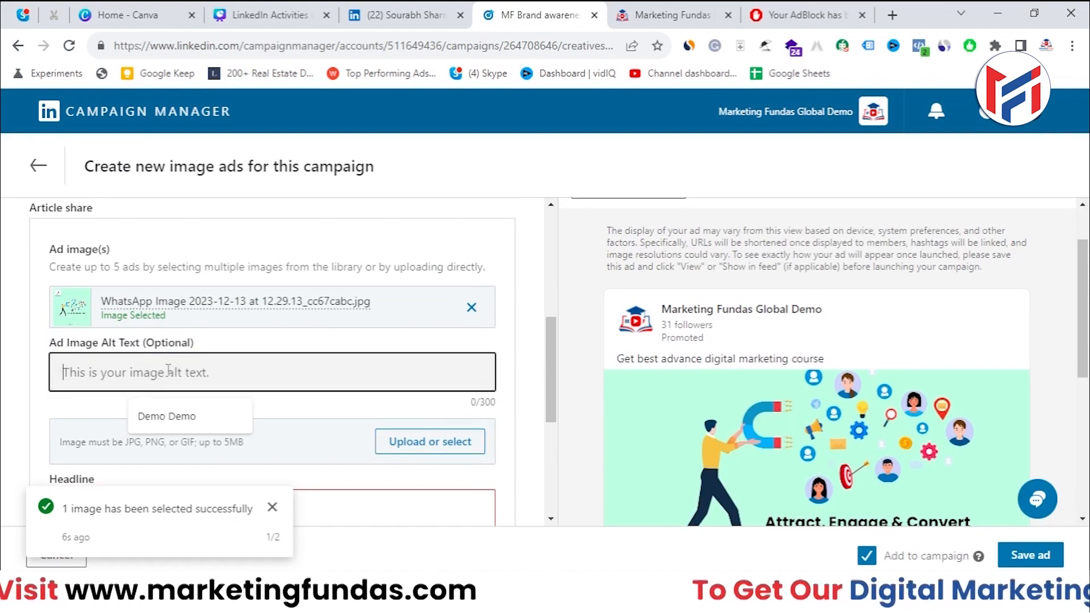
click(170, 416)
drag(151, 372, 59, 372)
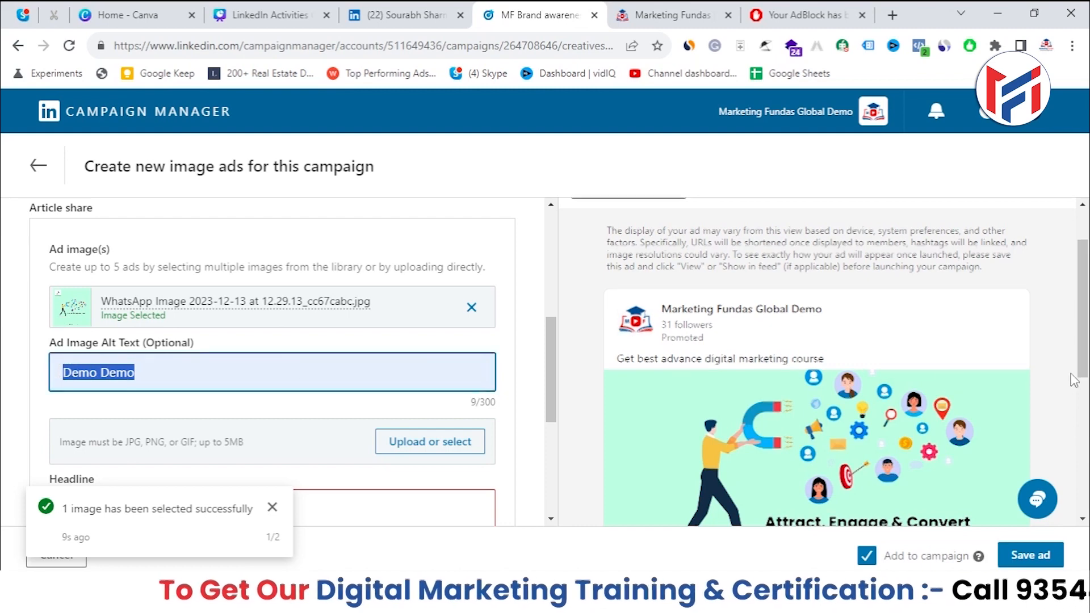
scroll(839, 357, down, 3)
scroll(243, 379, down, 1)
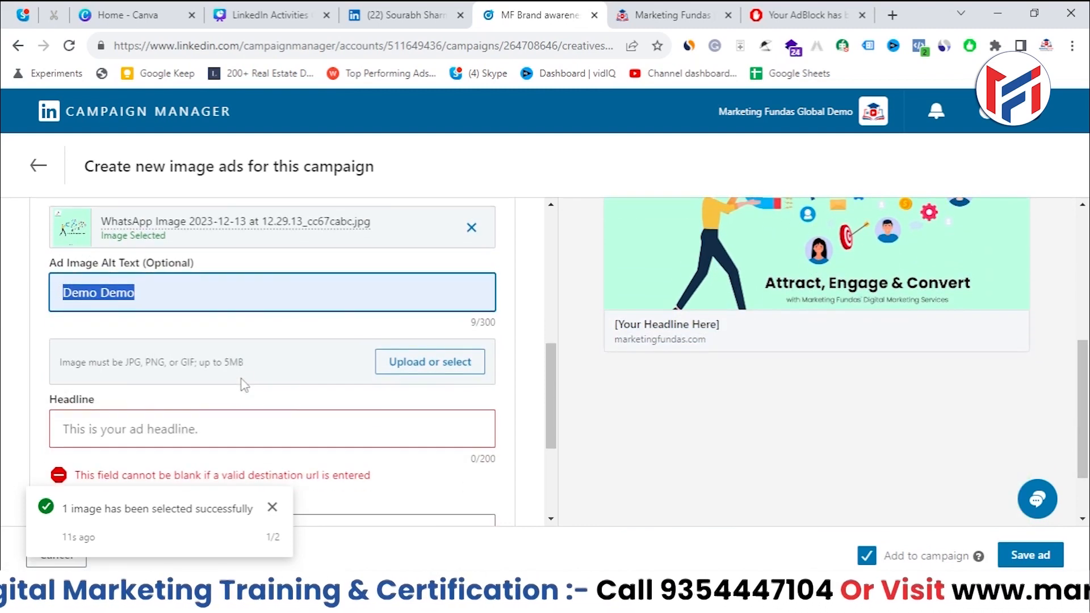
click(196, 344)
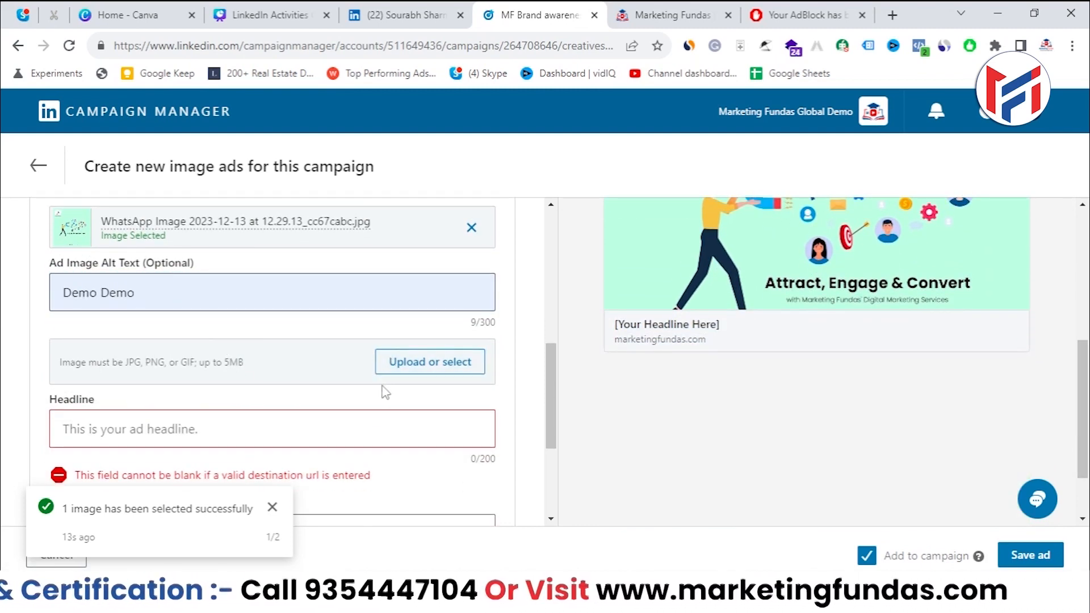
- Dismiss the image selection notice and set the ad headline to "Get a Great Advance Digital Marketing Course"
scroll(406, 370, up, 2)
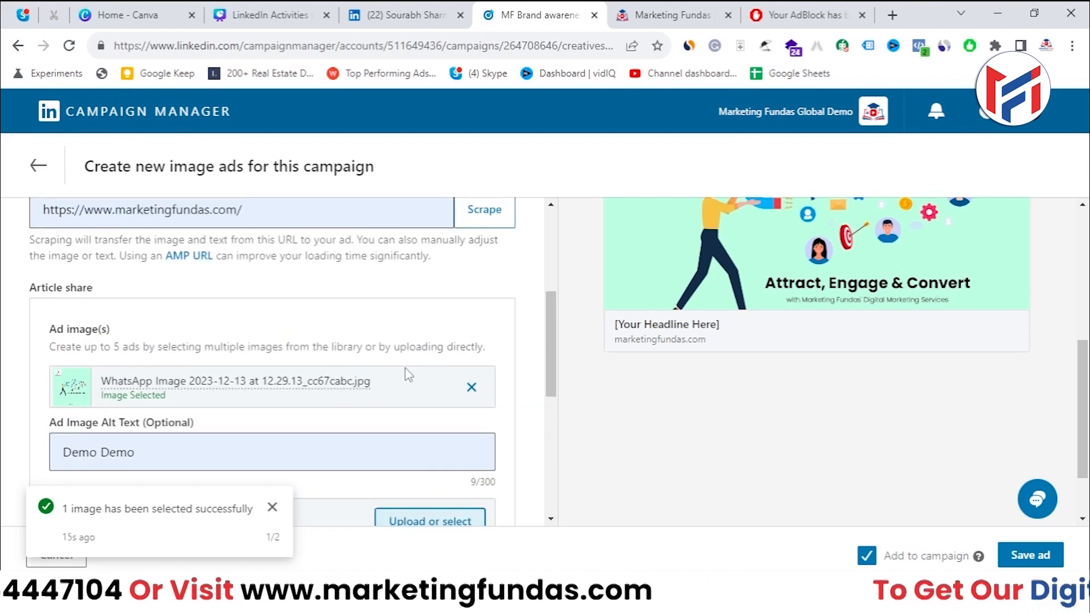
scroll(406, 370, down, 2)
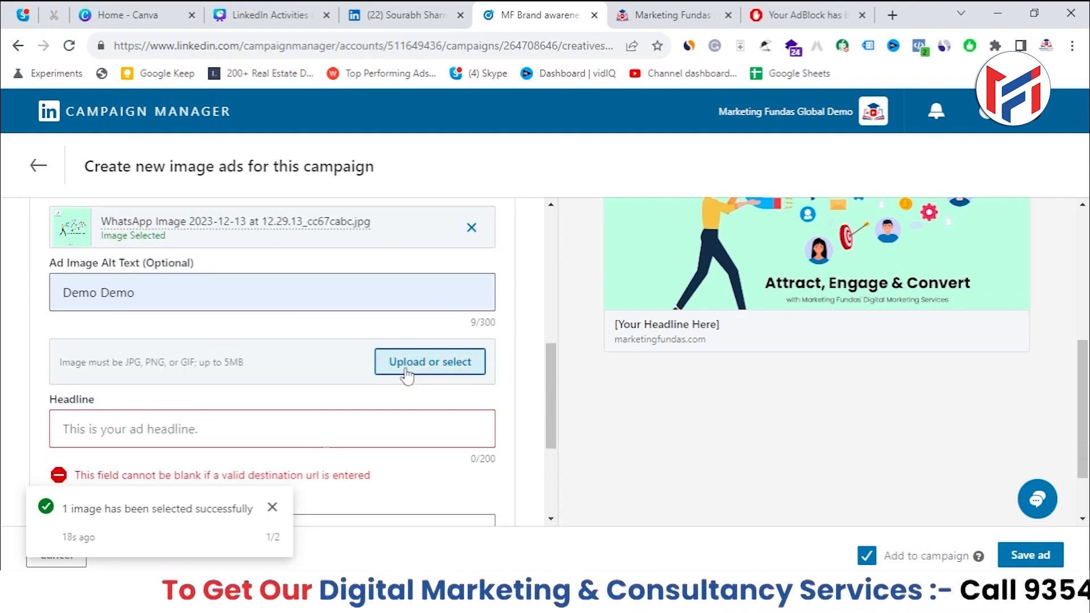
click(272, 507)
click(241, 414)
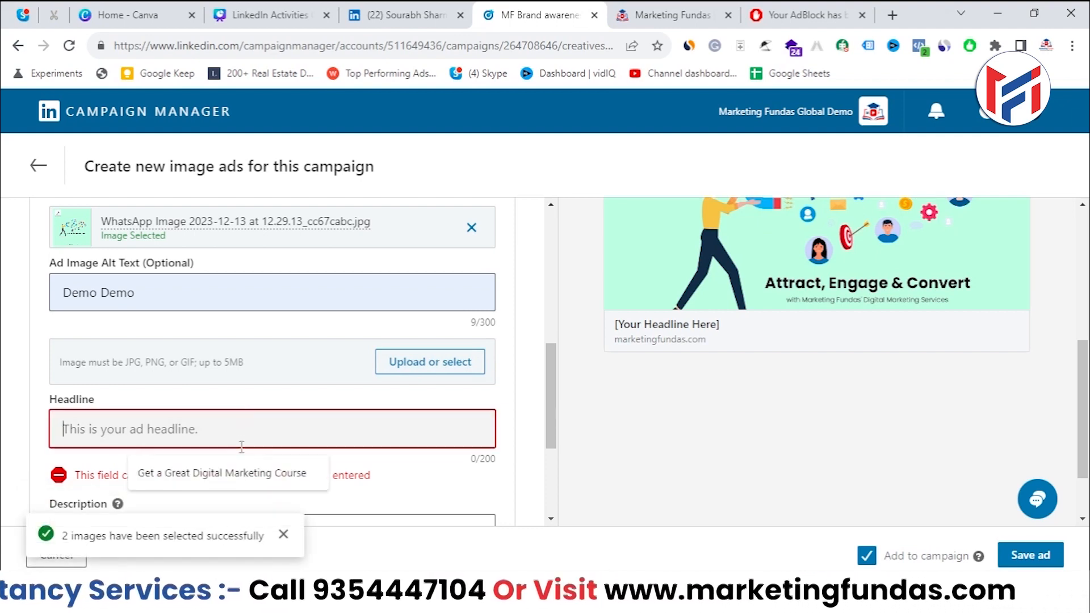
click(239, 474)
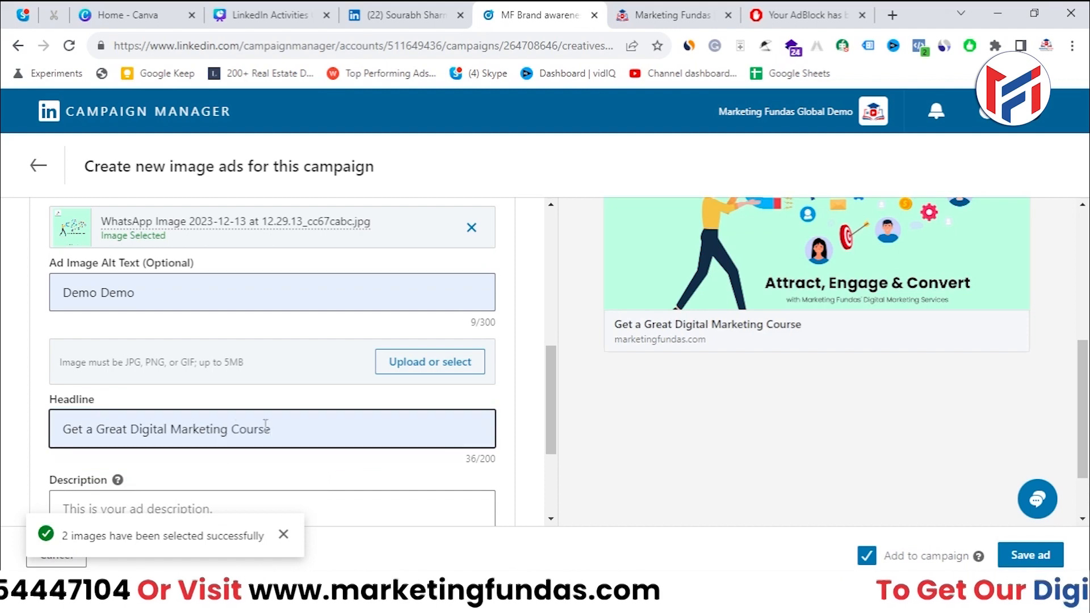
drag(59, 430, 296, 418)
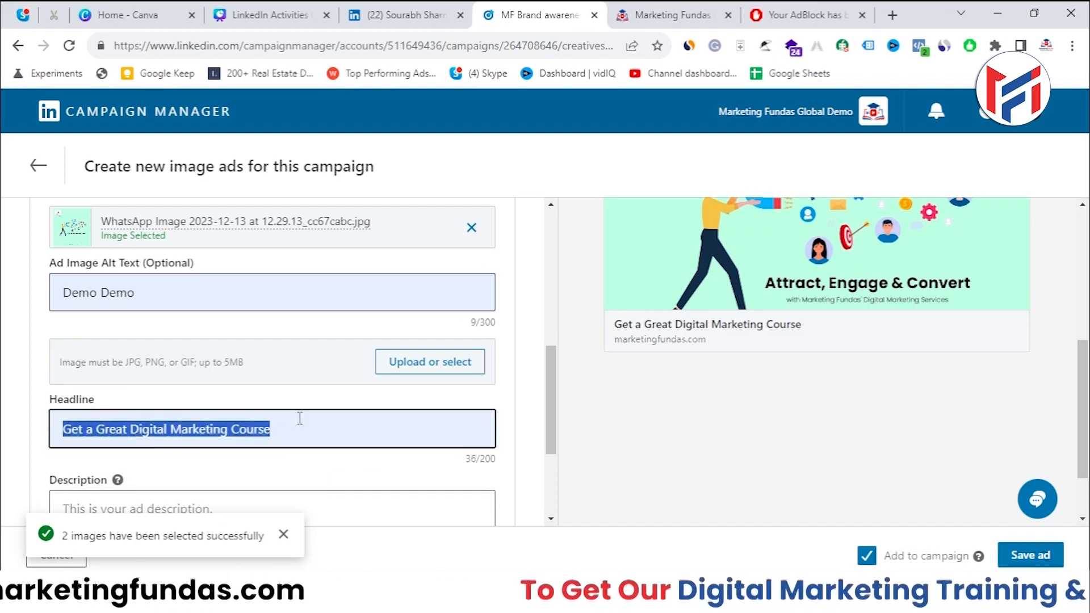
click(131, 429)
text(Advance)
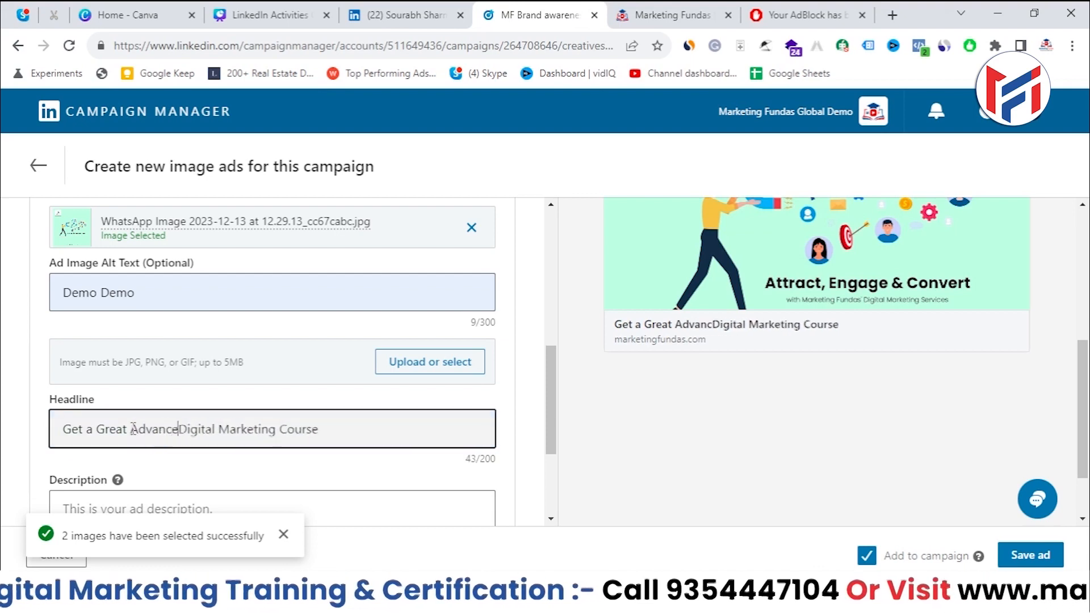
- Set the ad description to "Demo Demo Demo Demo" followed by "Get flat 50% Off on all advance courses" on a second line
scroll(144, 437, down, 3)
click(214, 361)
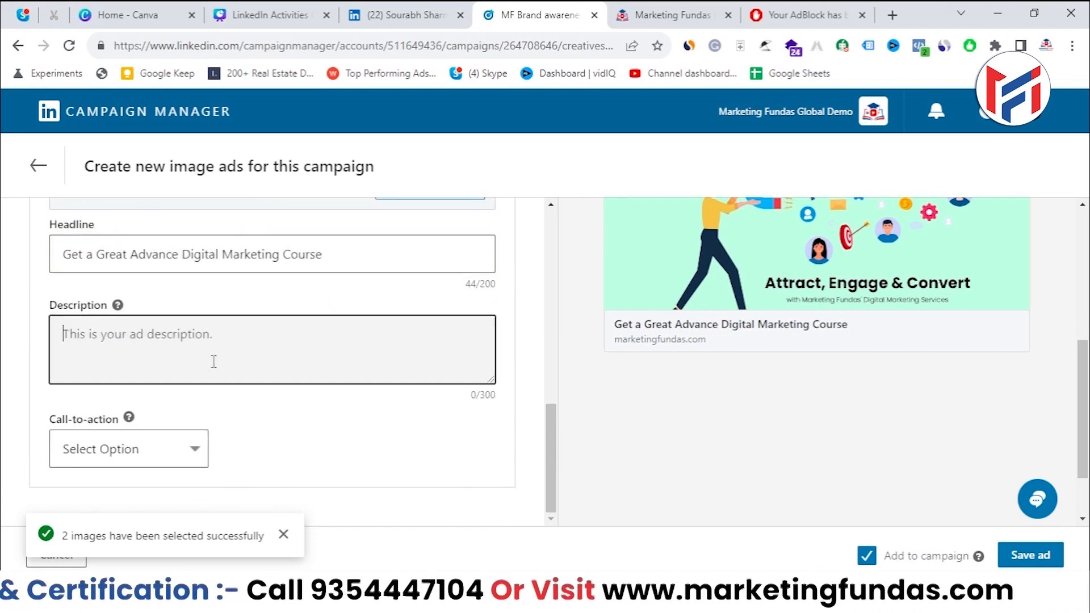
text(Demo Demo Demo Dem)
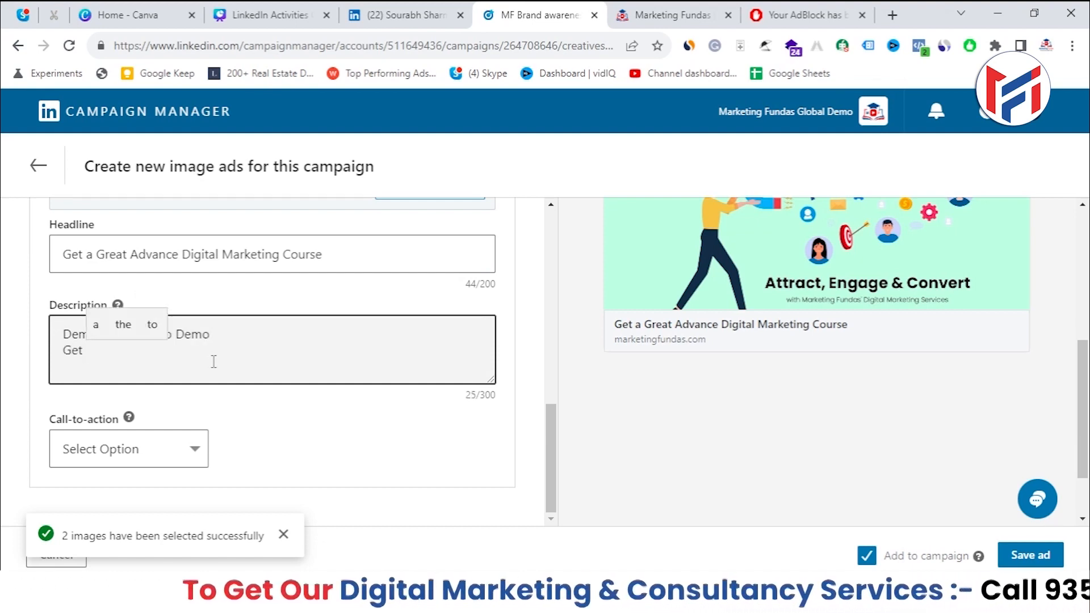
text(o)
key(Return)
text(Get flat )
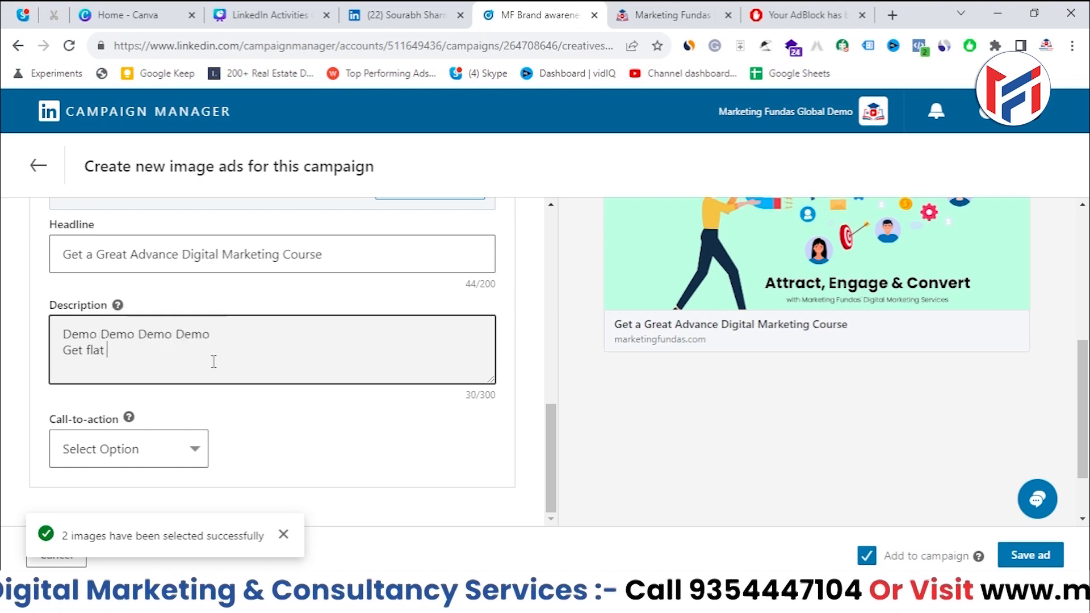
text(50% Of)
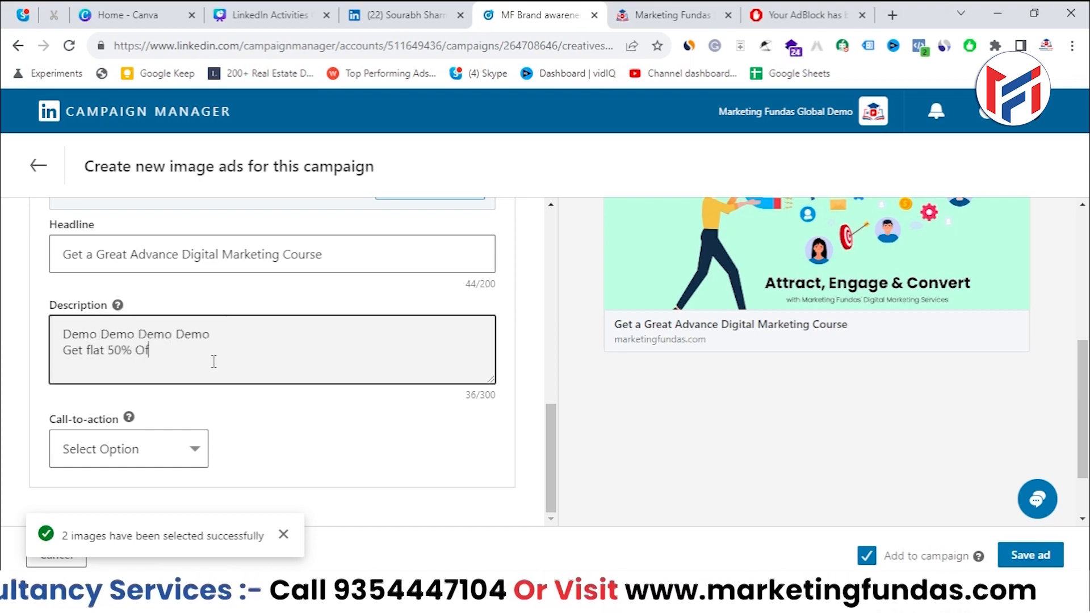
text(f on all a)
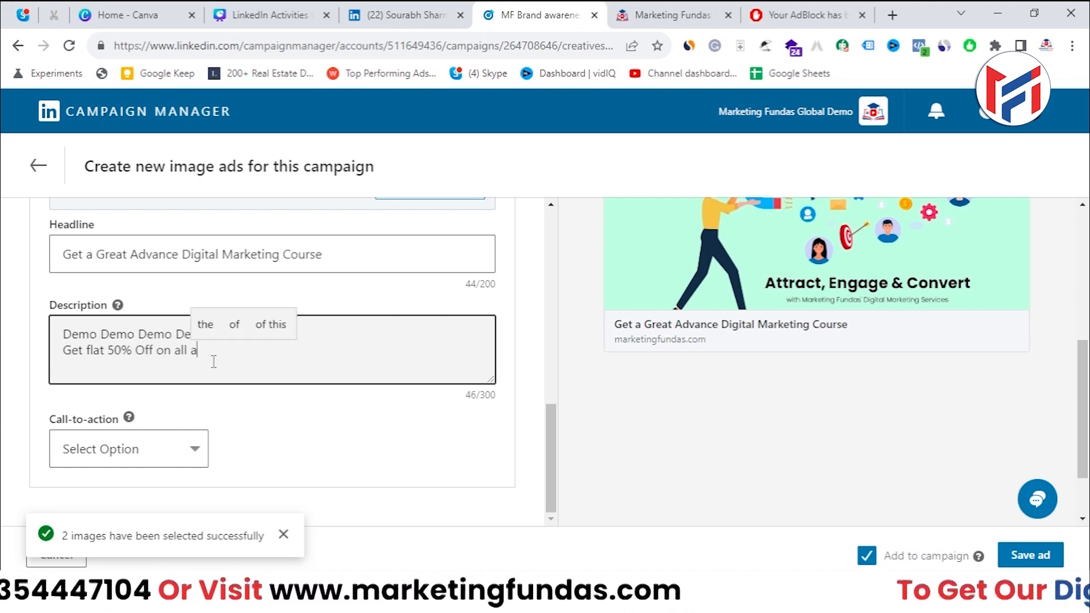
text(dvance cour)
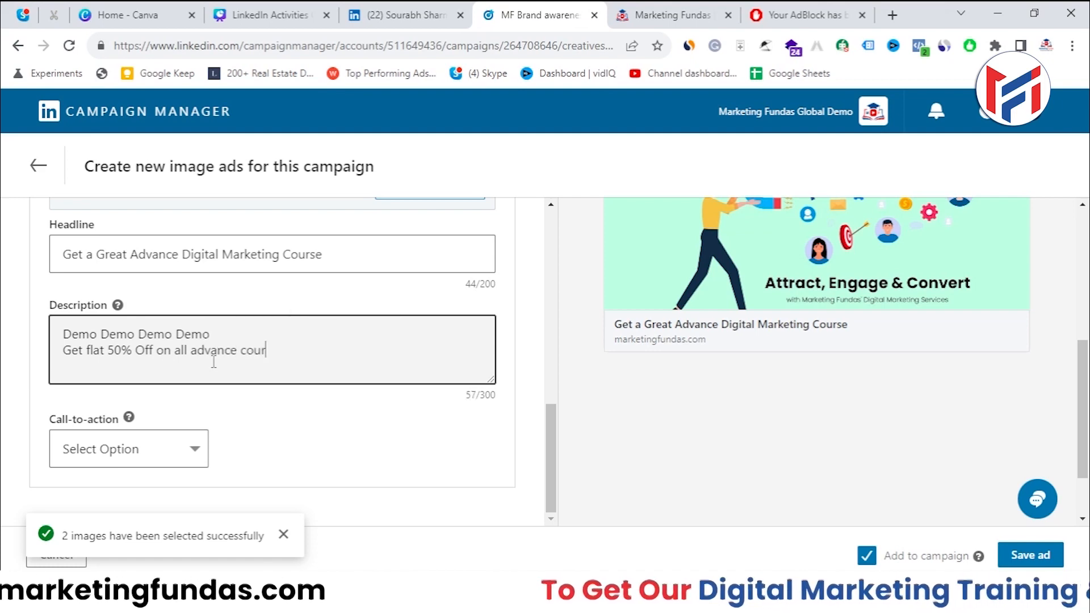
text(ses)
- Look over the ad's Desktop Feed preview and switch it to Mobile Feed to examine that layout
scroll(214, 362, up, 1)
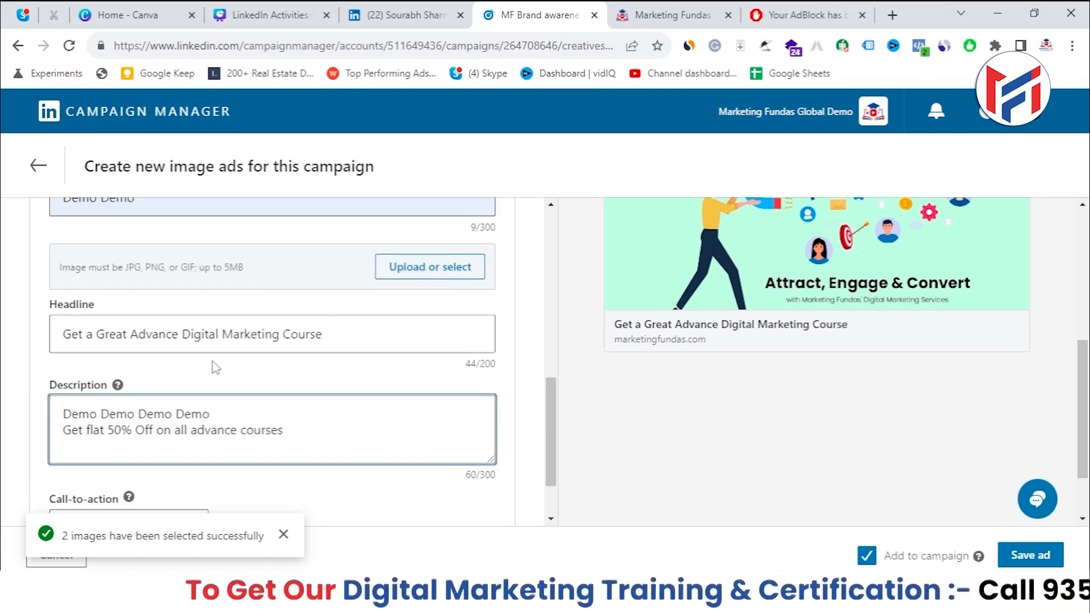
scroll(729, 344, up, 3)
scroll(780, 369, down, 2)
scroll(658, 313, up, 2)
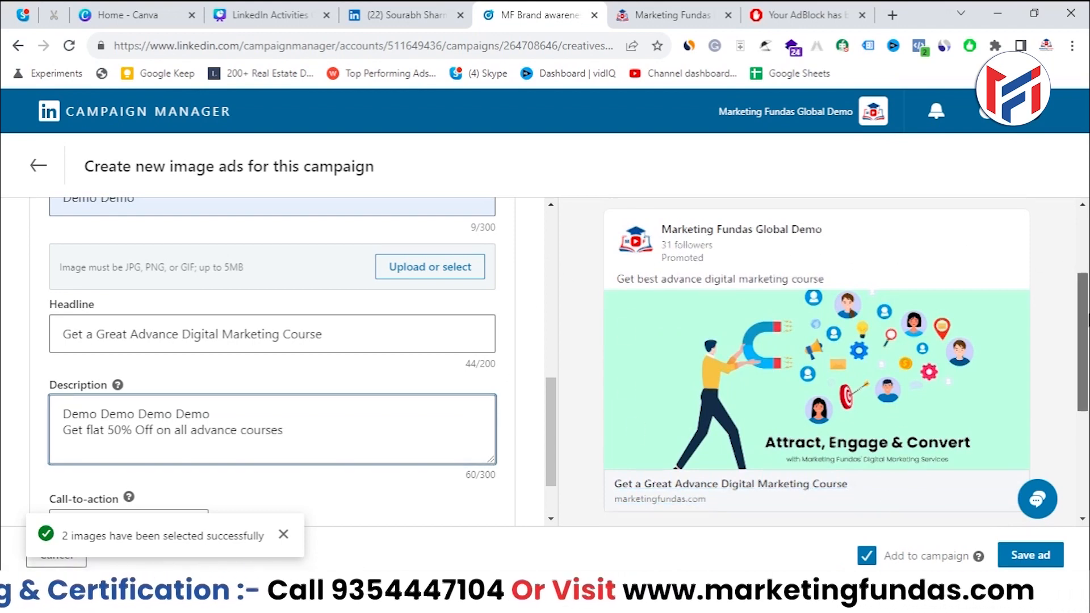
drag(1084, 306, 1085, 244)
click(624, 255)
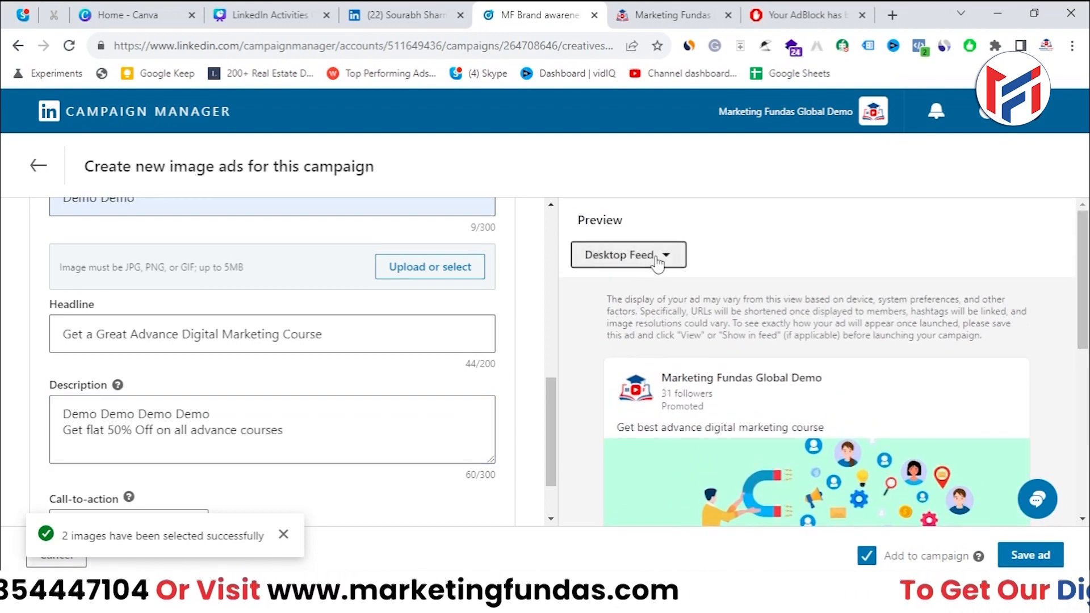
click(602, 380)
scroll(685, 309, down, 3)
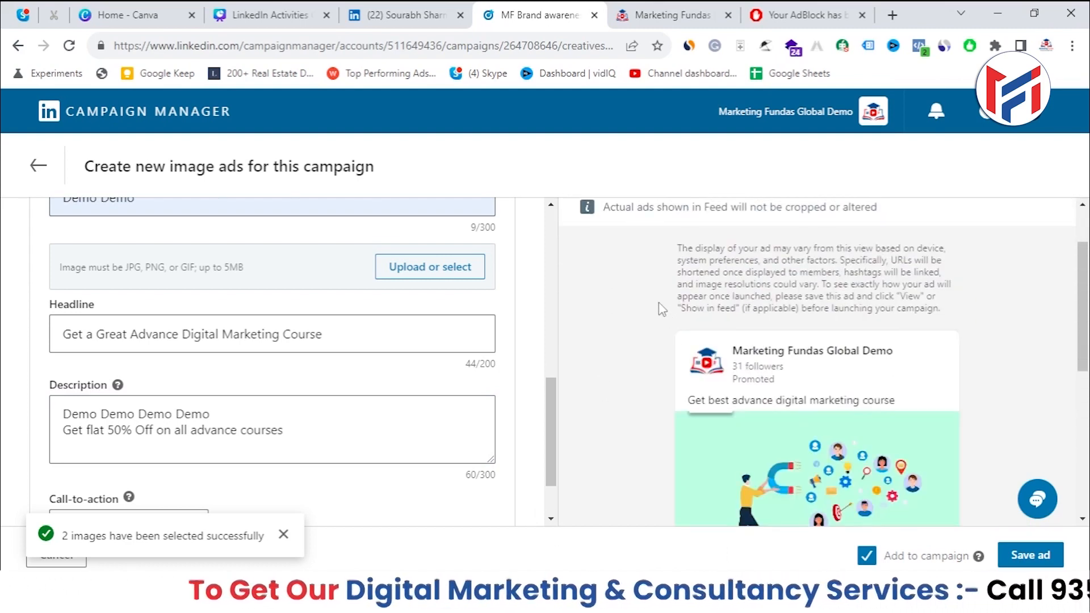
scroll(658, 307, down, 3)
scroll(658, 303, up, 5)
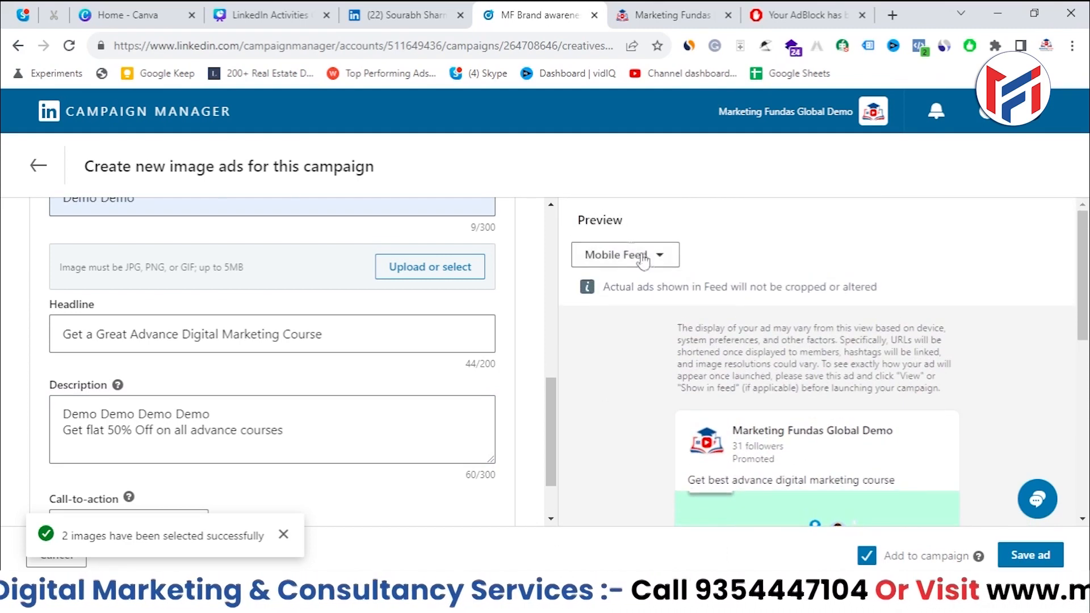
- Preview the ad in the Mobile Interstitial format of the Audience Network
click(624, 254)
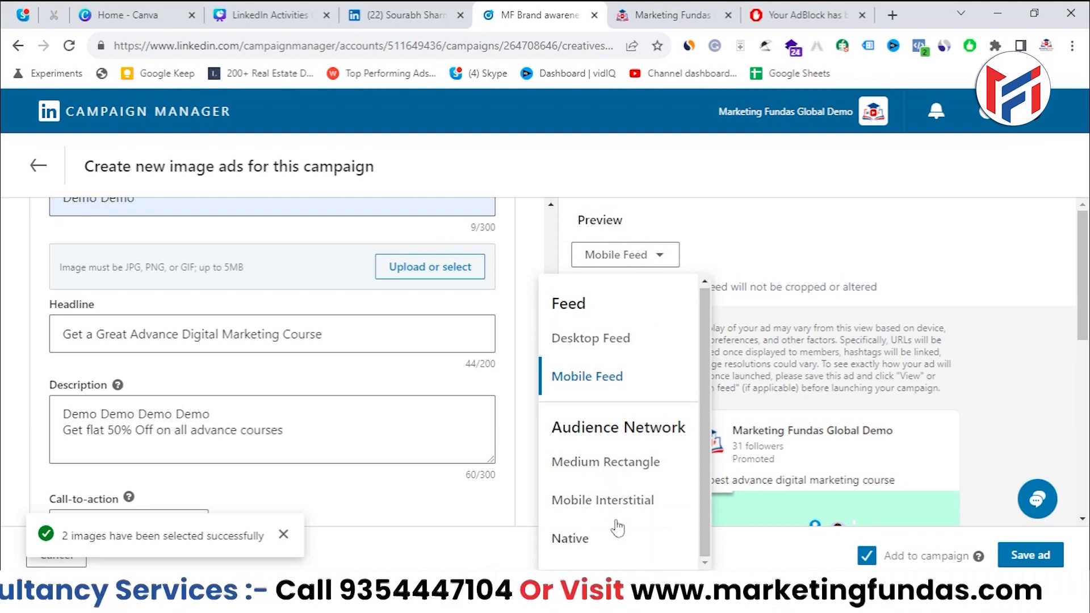
click(590, 502)
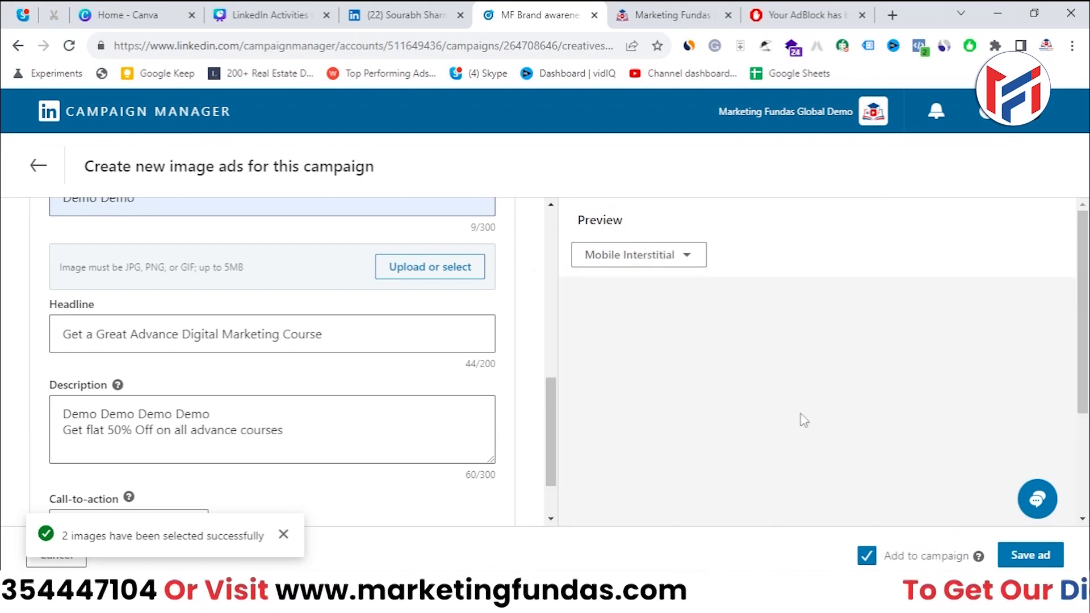
scroll(797, 400, down, 3)
scroll(797, 402, up, 3)
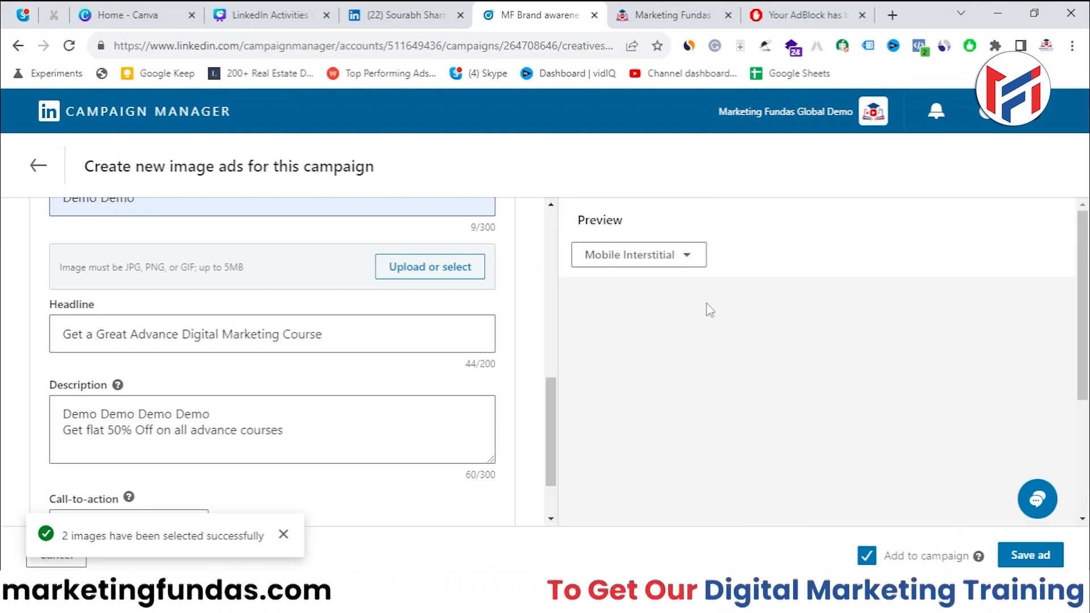
click(700, 265)
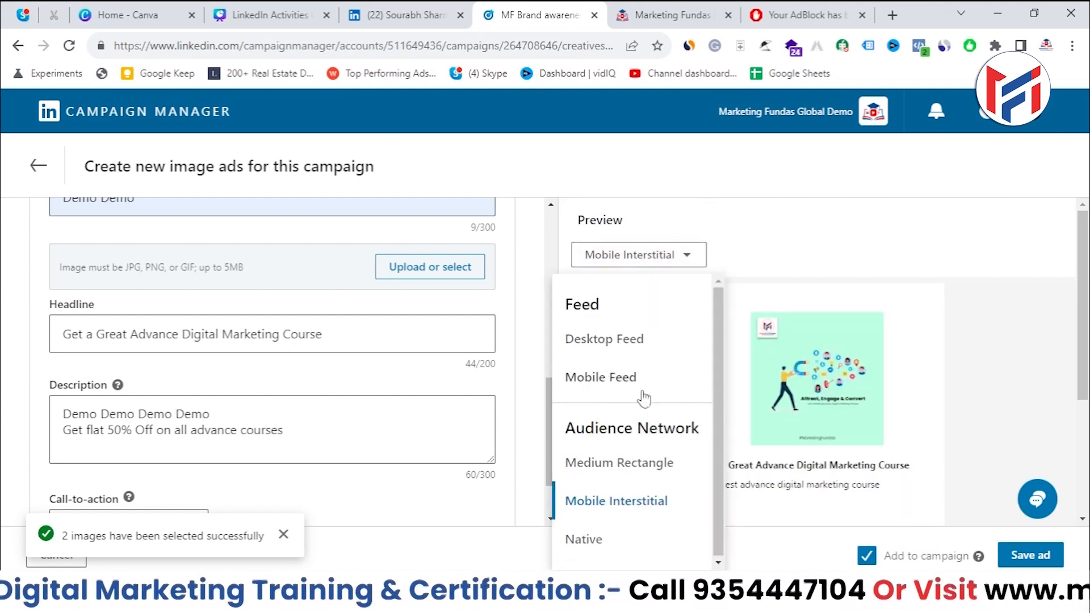
- Set the ad's call-to-action to "Learn more" and dismiss the image selection notice
scroll(510, 390, down, 2)
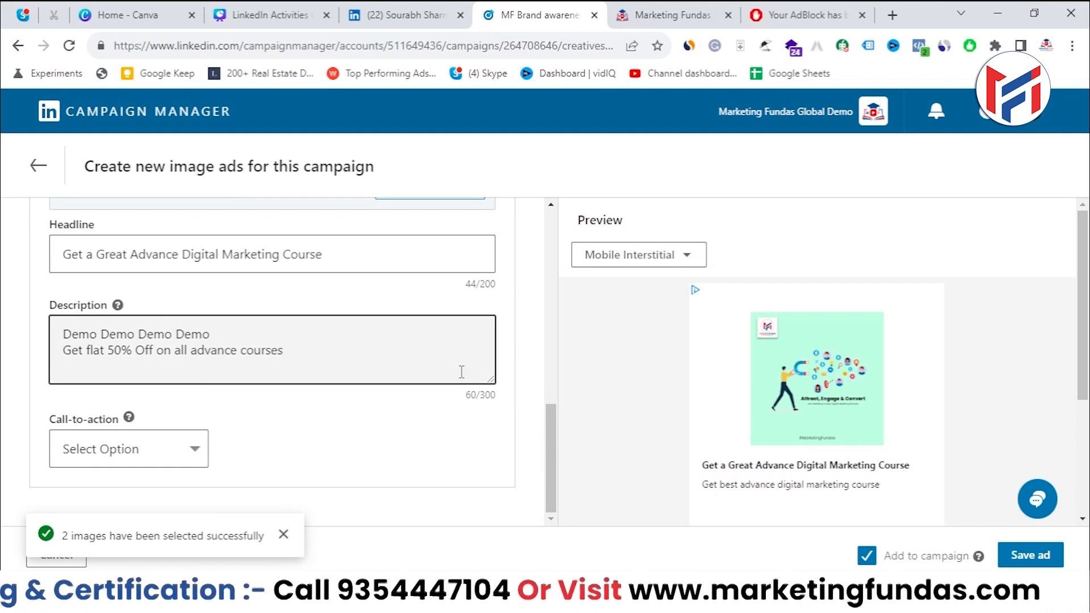
click(182, 449)
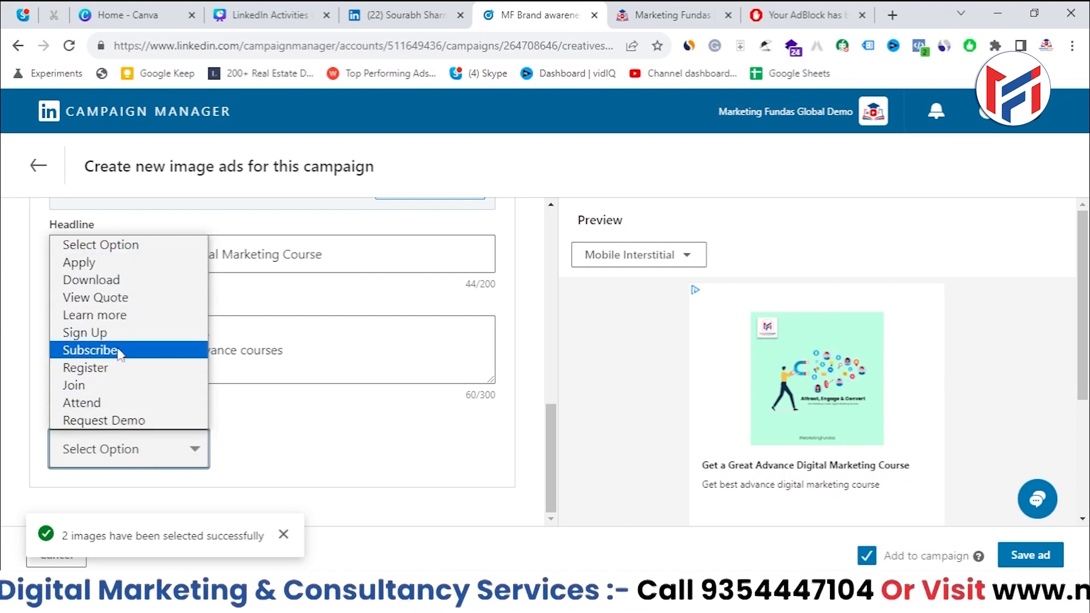
click(128, 315)
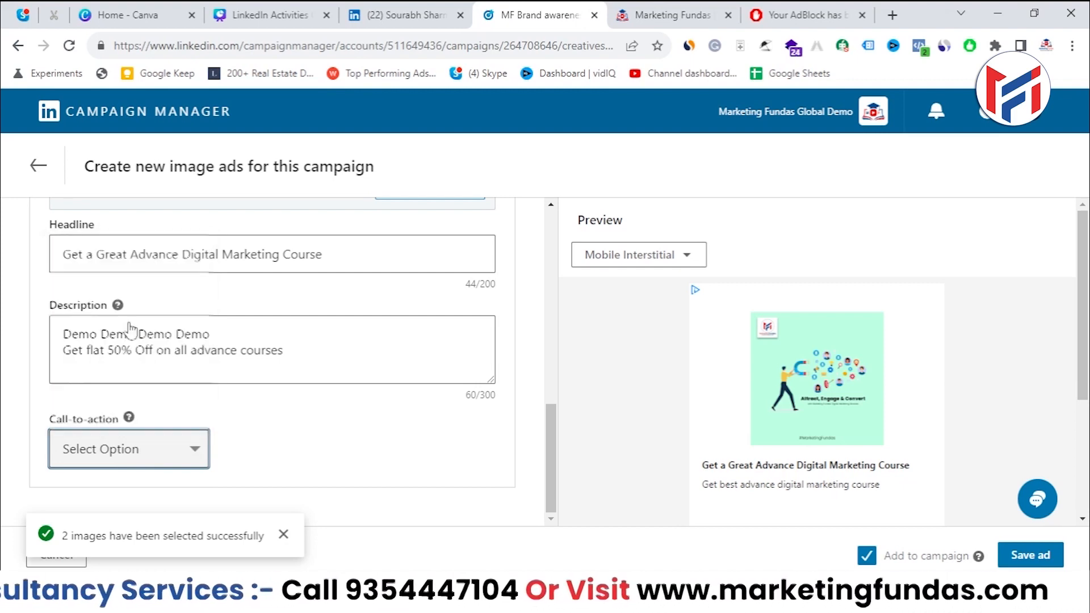
click(284, 532)
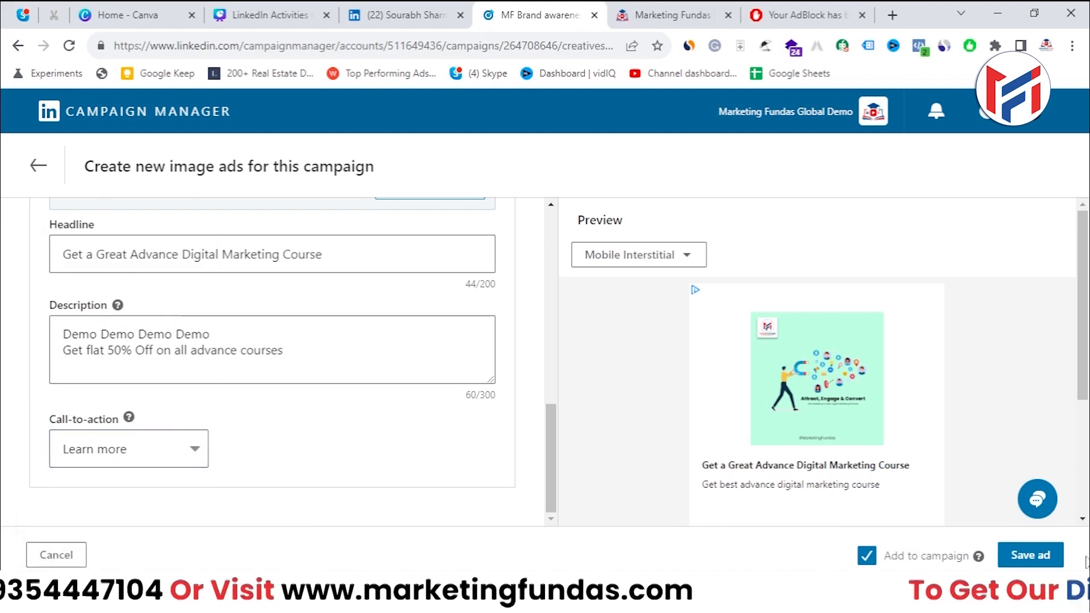
- Check the completed ad, save it to the campaign and proceed to the Review & Launch step
scroll(324, 390, up, 10)
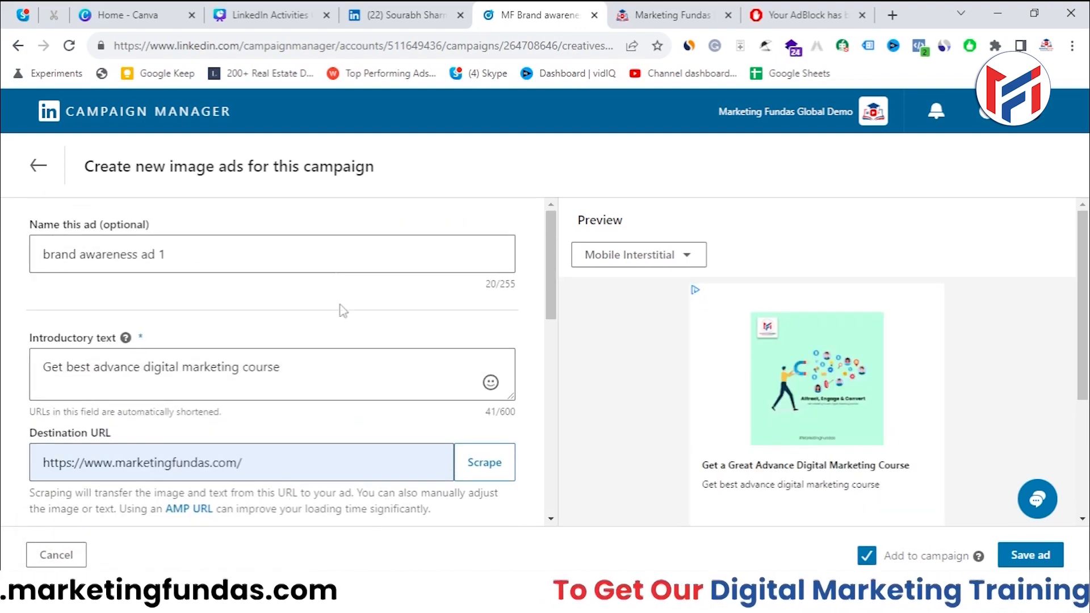
scroll(348, 259, down, 4)
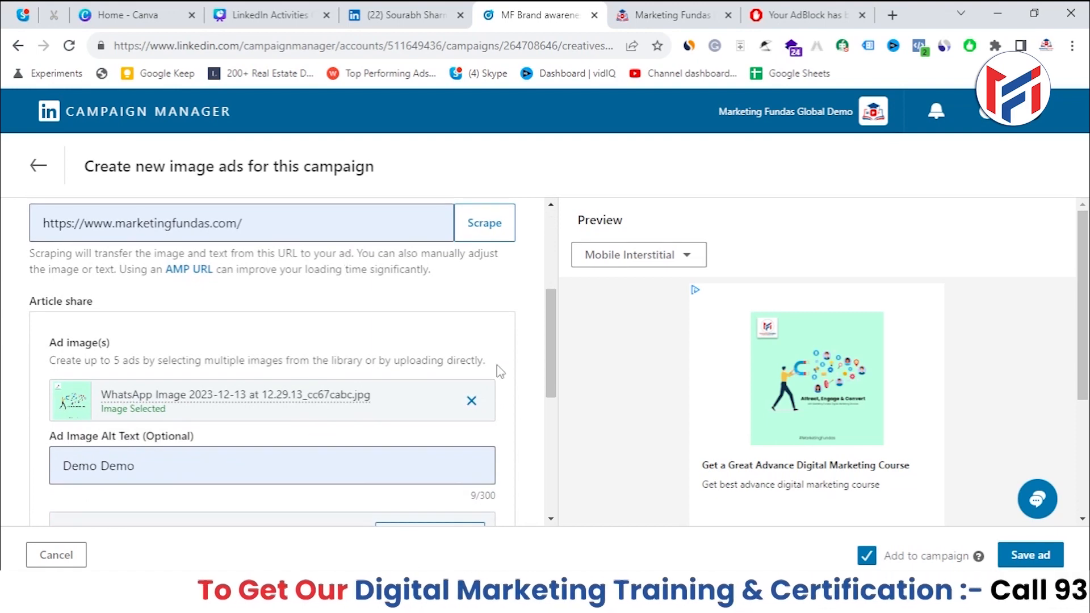
scroll(668, 441, down, 4)
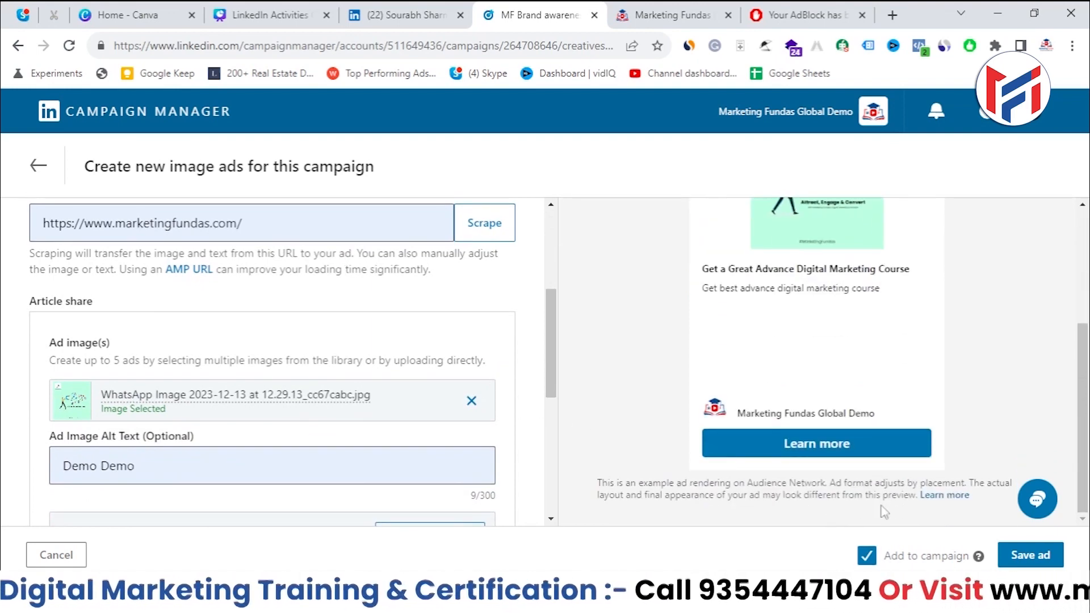
click(1013, 559)
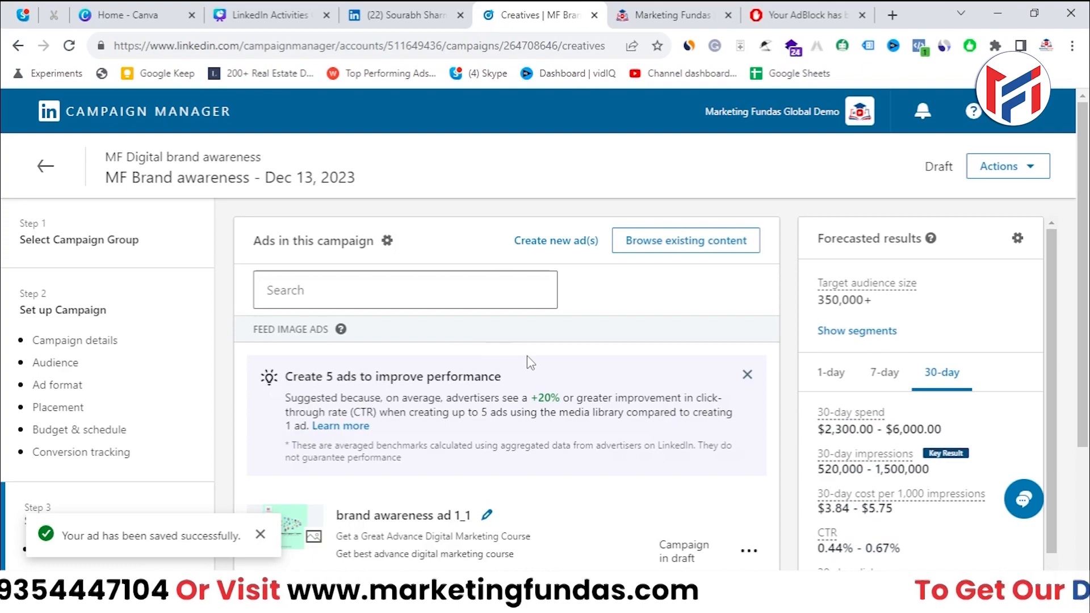
scroll(527, 356, down, 3)
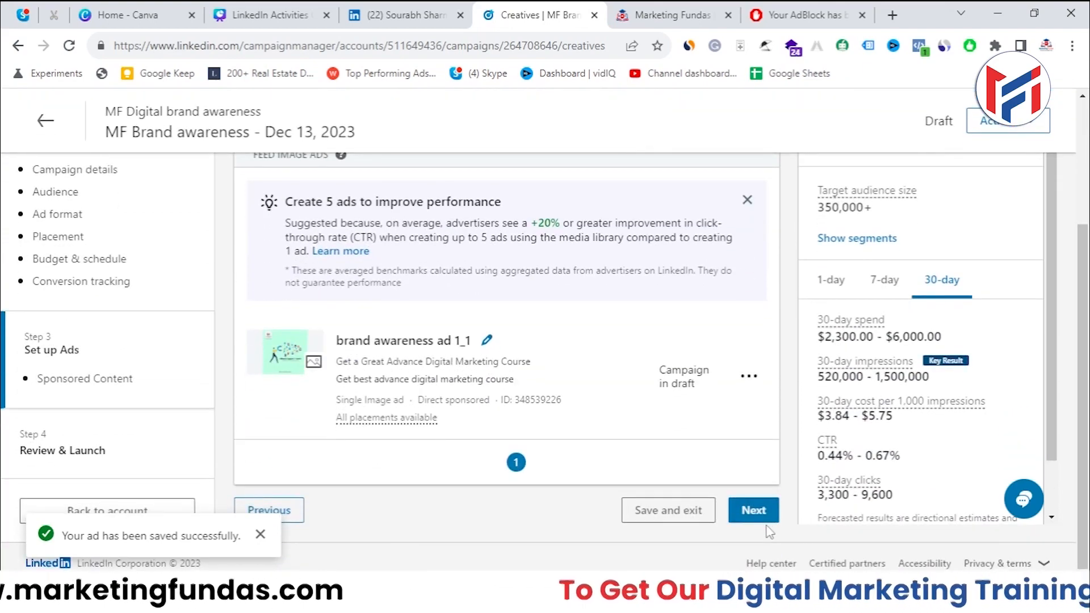
click(755, 510)
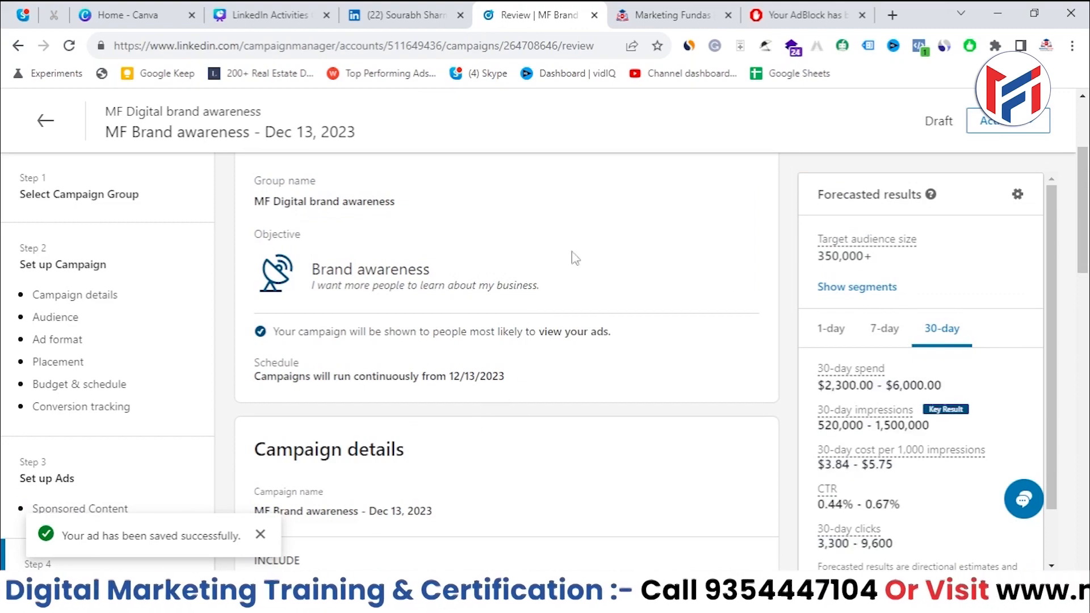
- Review the campaign's group, objective, audience, placement, budget, schedule, ad and payment method, dismissing the saved-ad notice
scroll(657, 282, down, 7)
scroll(658, 282, down, 11)
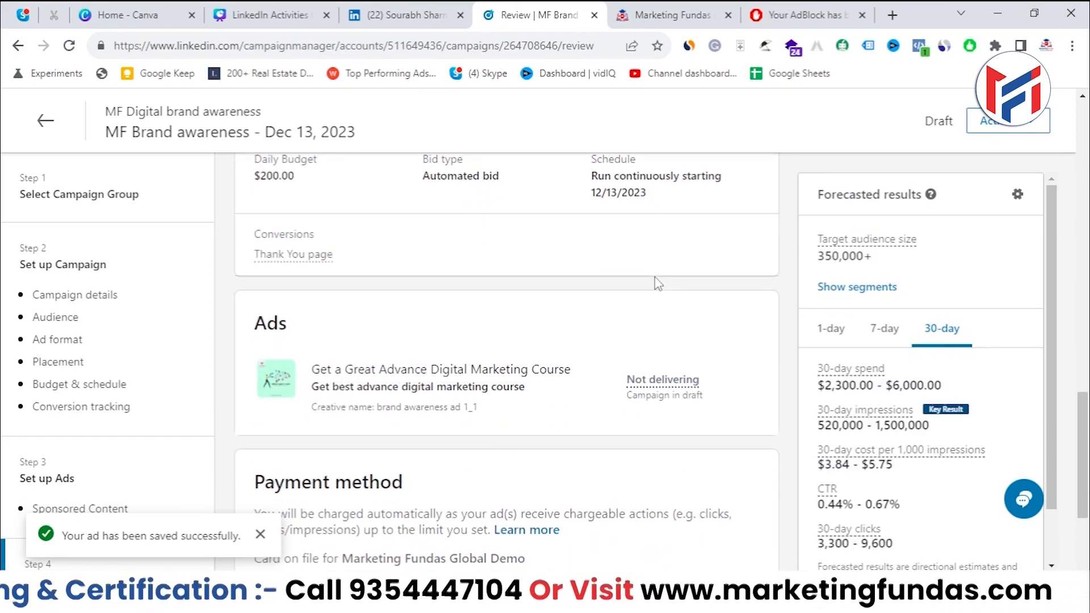
scroll(252, 328, up, 6)
scroll(251, 328, up, 12)
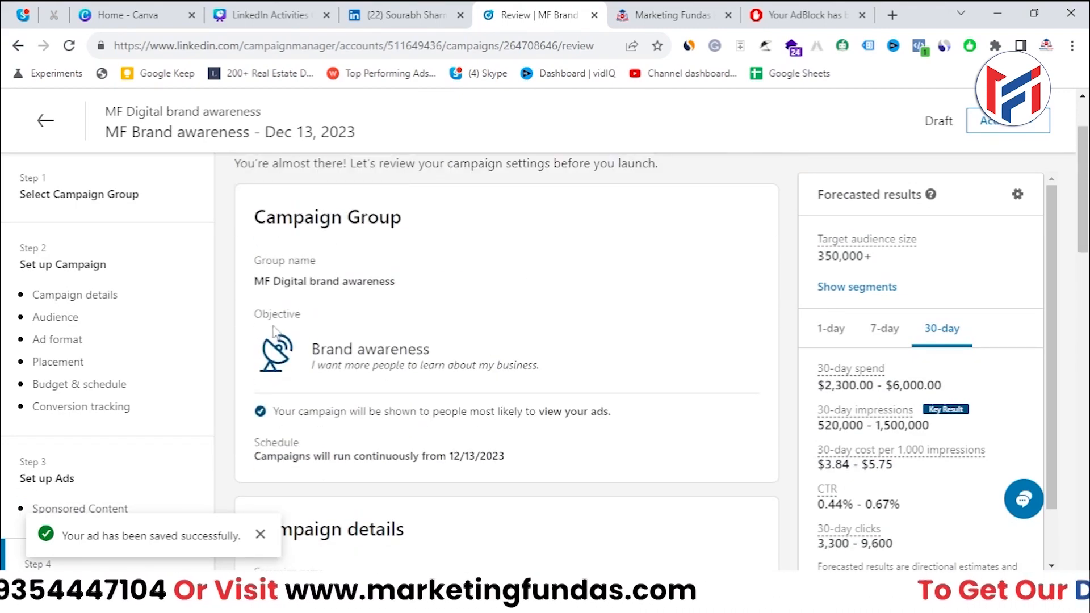
drag(253, 215, 369, 215)
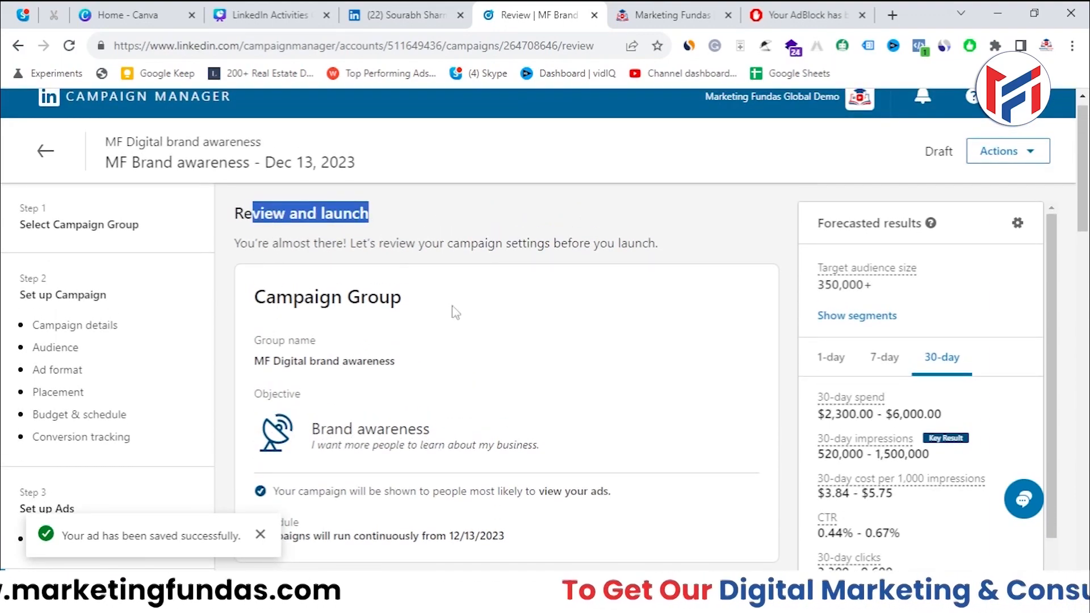
scroll(482, 400, down, 10)
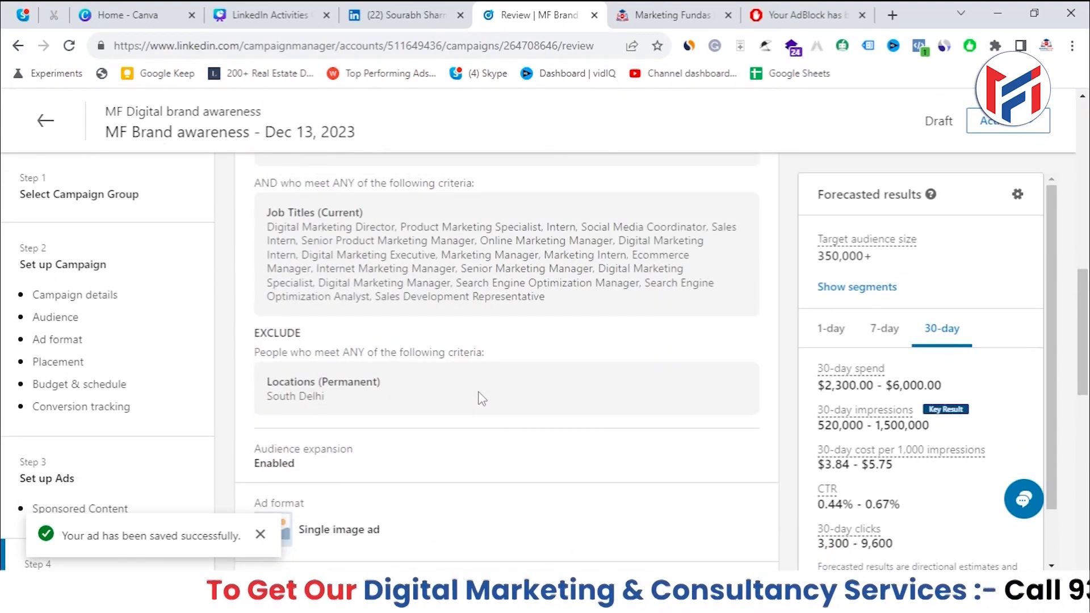
scroll(480, 397, down, 3)
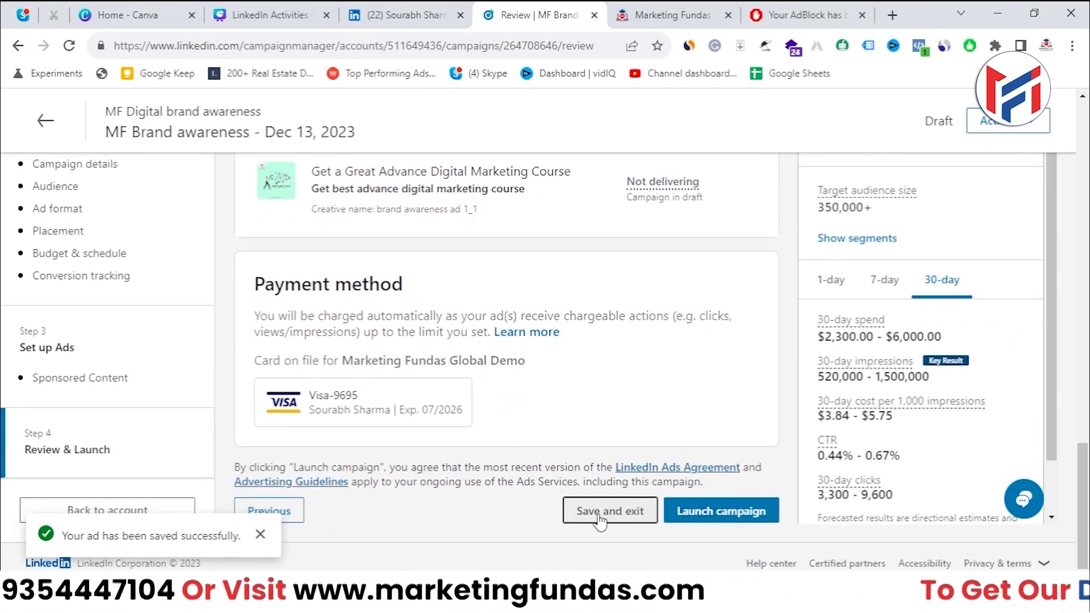
click(260, 530)
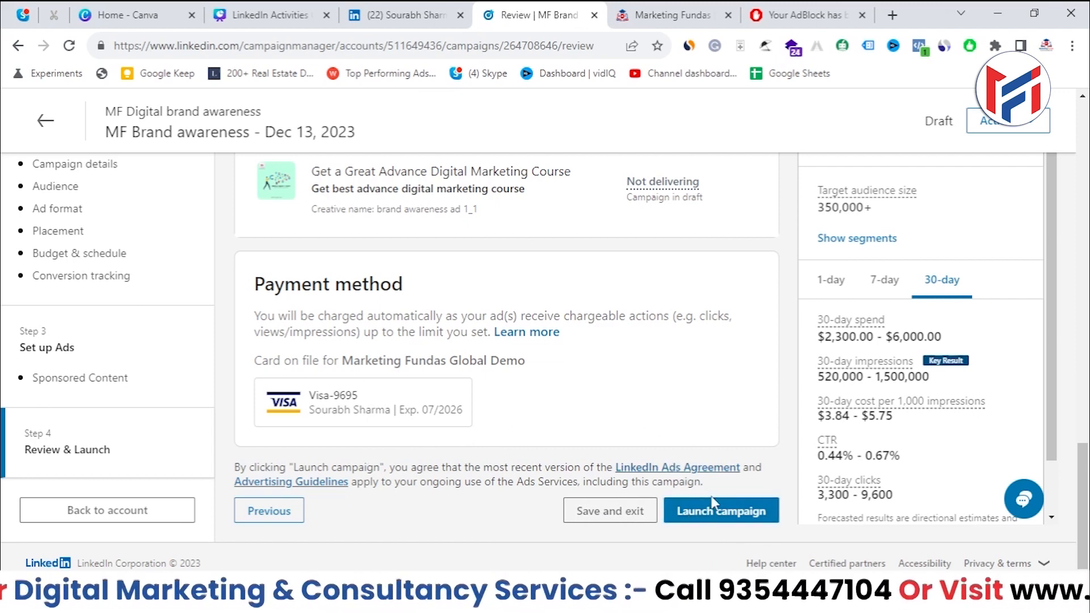
drag(1086, 471, 1085, 502)
scroll(418, 471, up, 7)
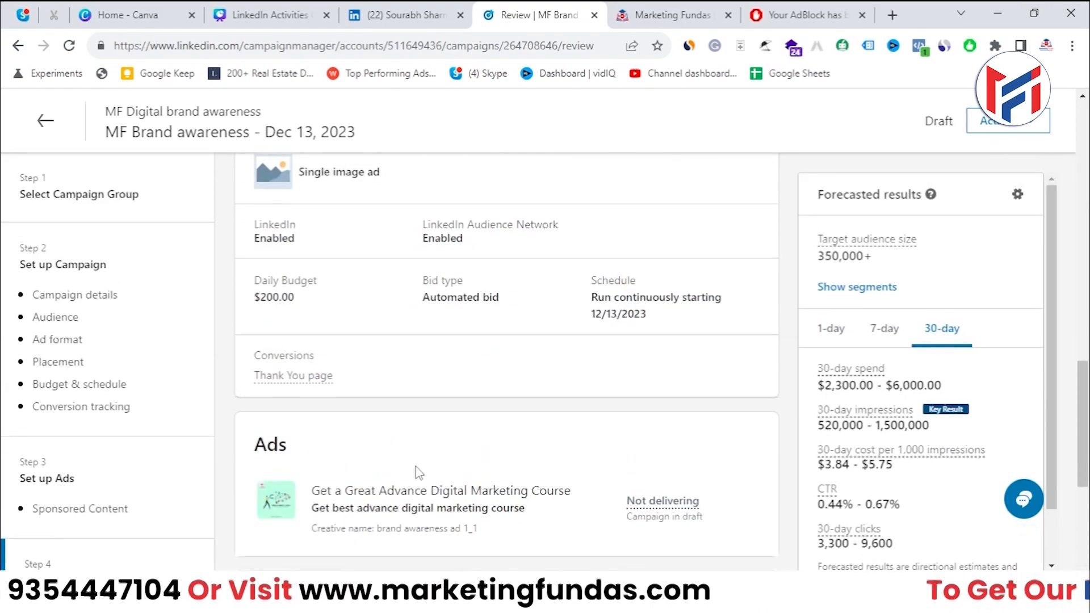
scroll(418, 473, up, 5)
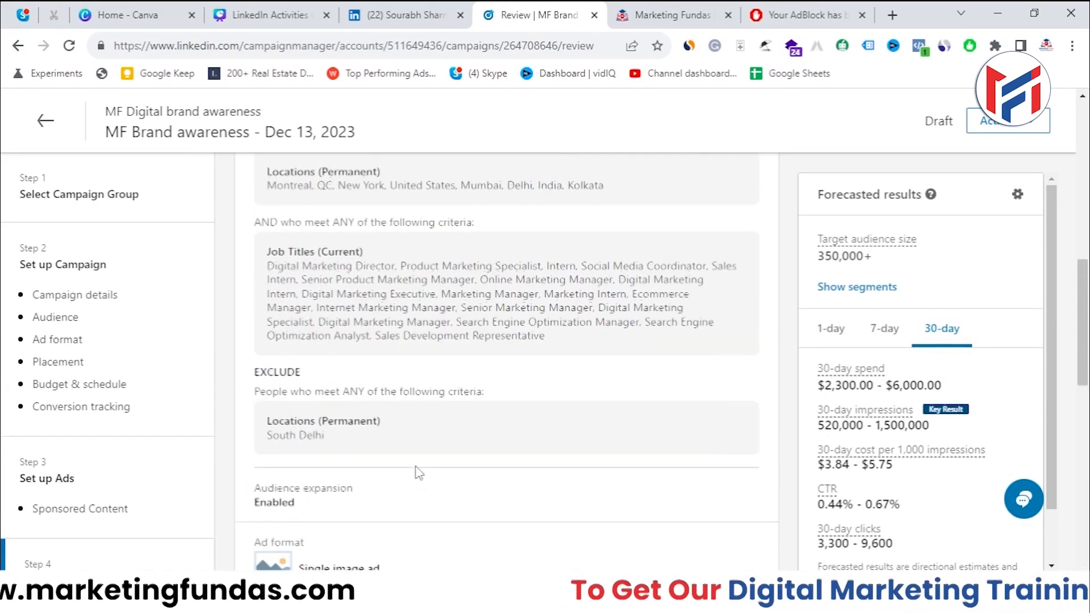
scroll(417, 472, up, 5)
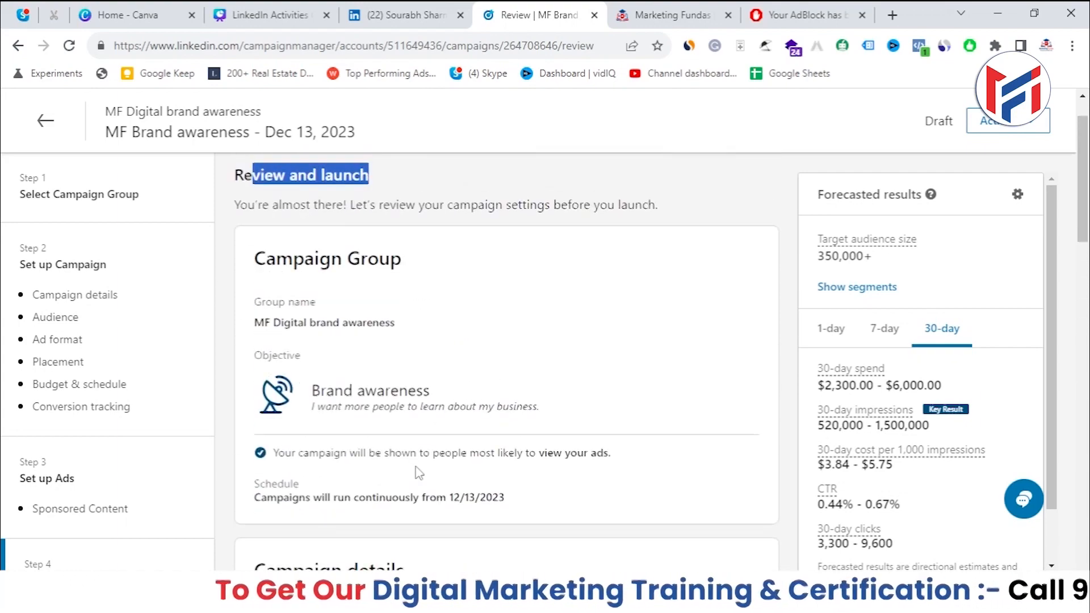
scroll(417, 473, down, 8)
scroll(418, 471, down, 10)
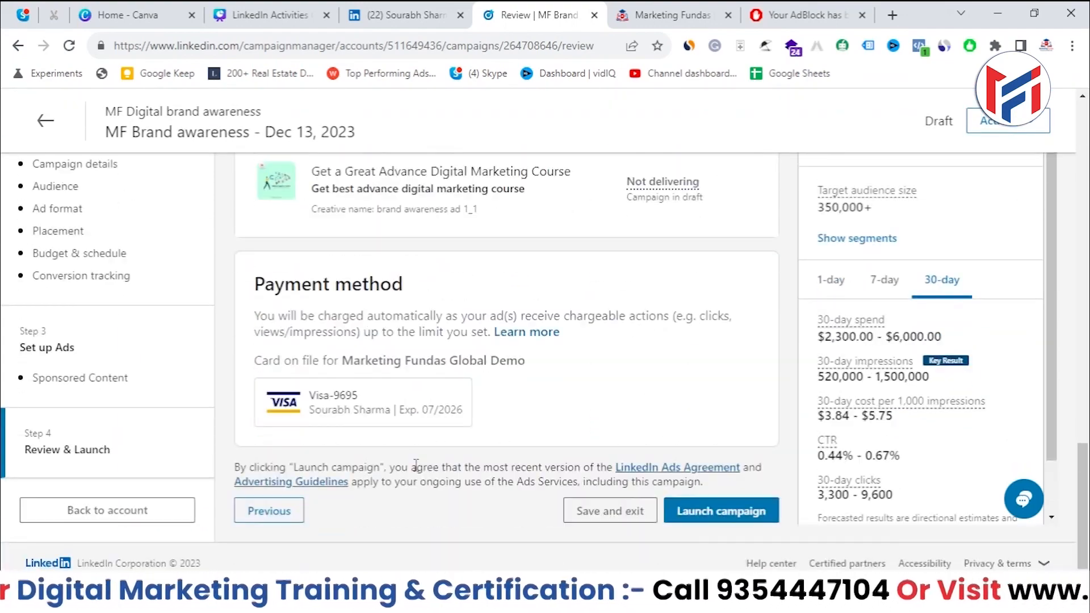
- Save the campaign without launching it, exit to the campaigns list and look over its entries
click(590, 509)
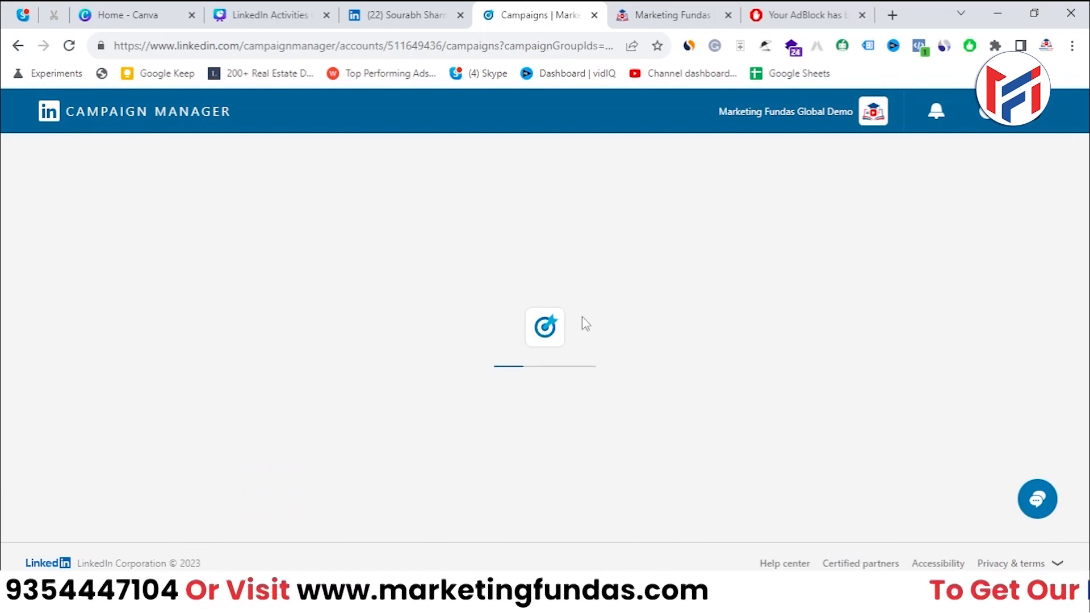
scroll(702, 379, down, 3)
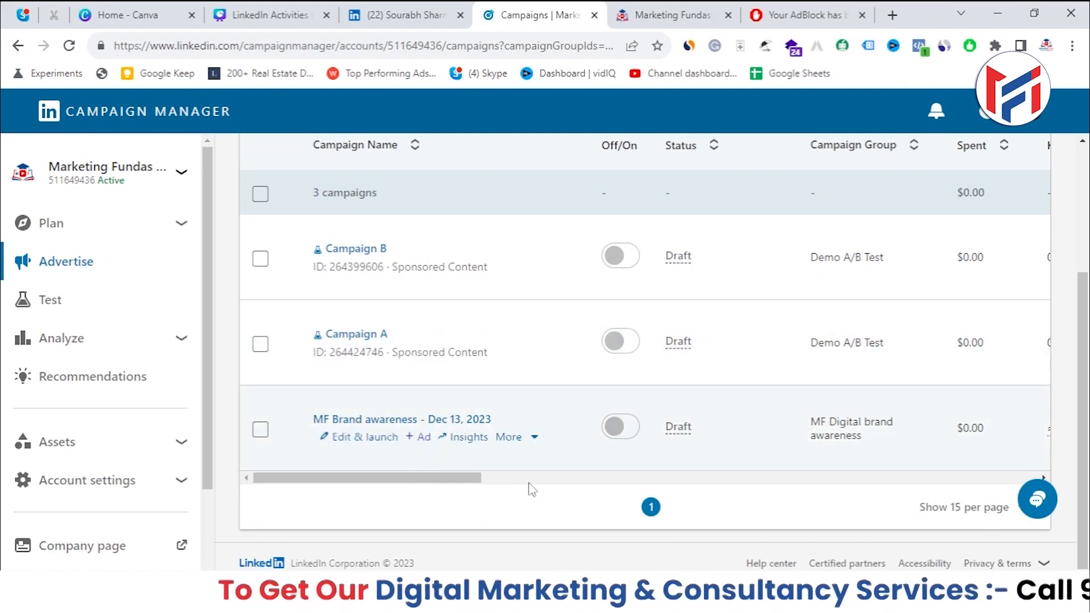
drag(475, 481, 426, 499)
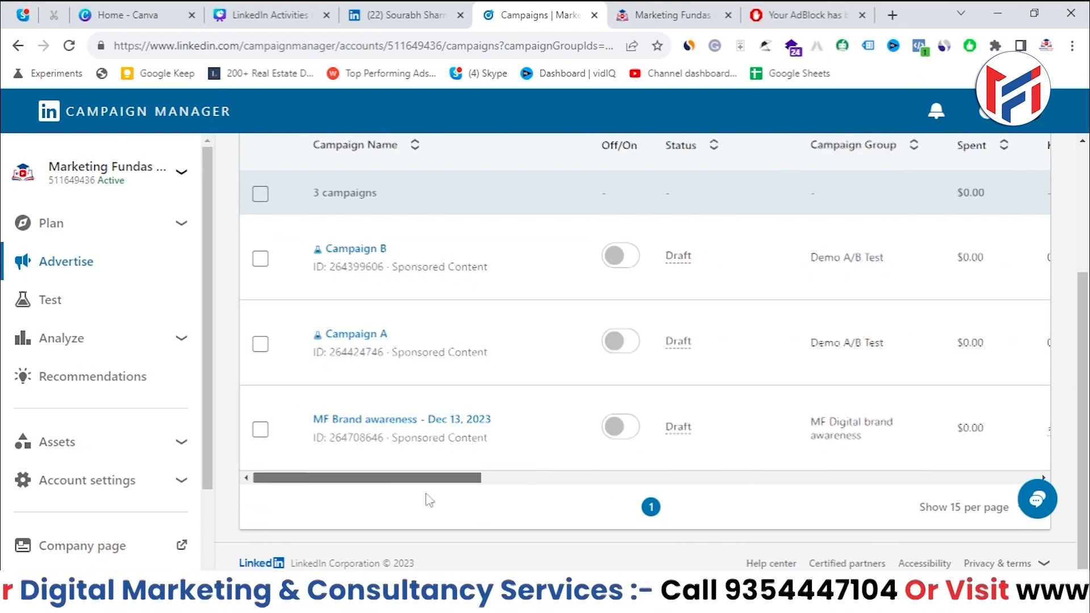
scroll(413, 491, up, 3)
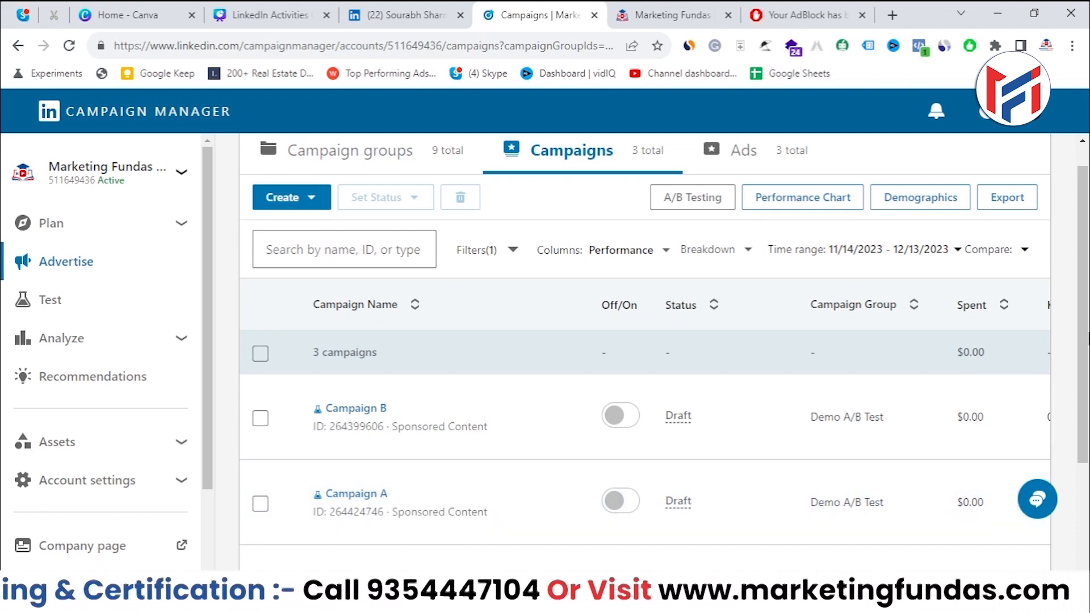
scroll(664, 338, up, 1)
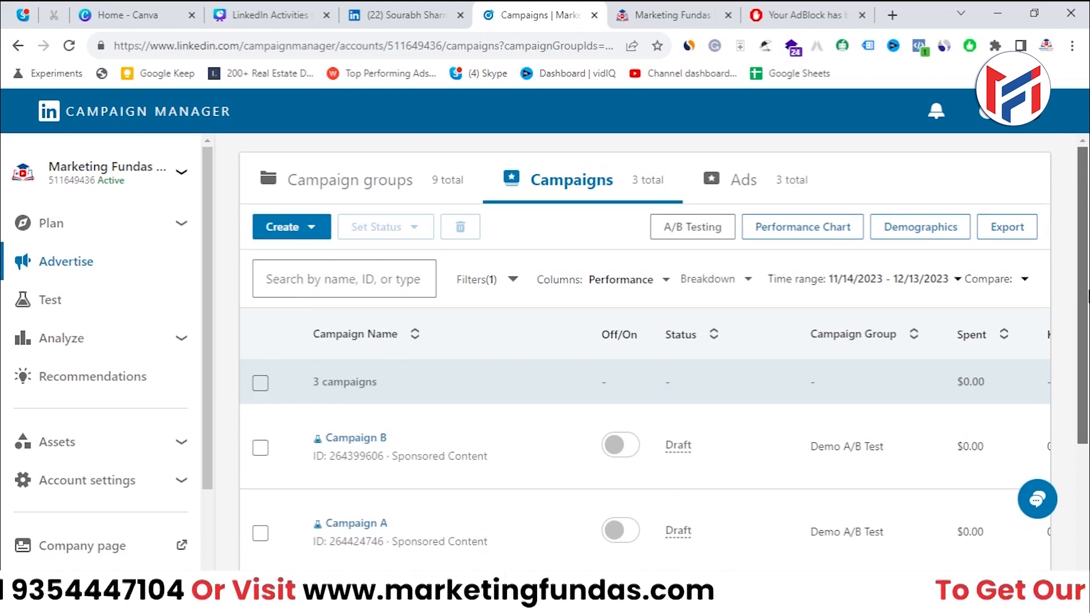